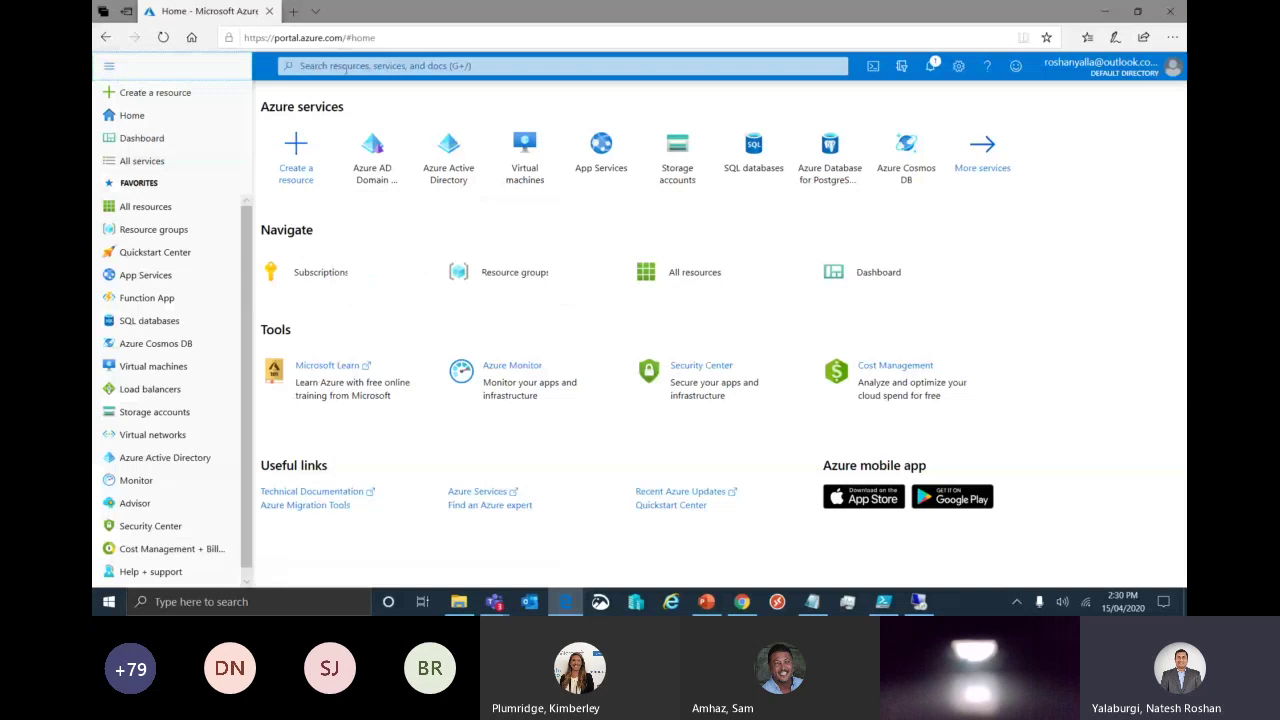
Search the portal for 'Active directory domain ser' and open Azure AD Domain Services, which has no instances.
{"action": "left_click", "coordinate": [346, 66]}
{"action": "type", "text": "A"}
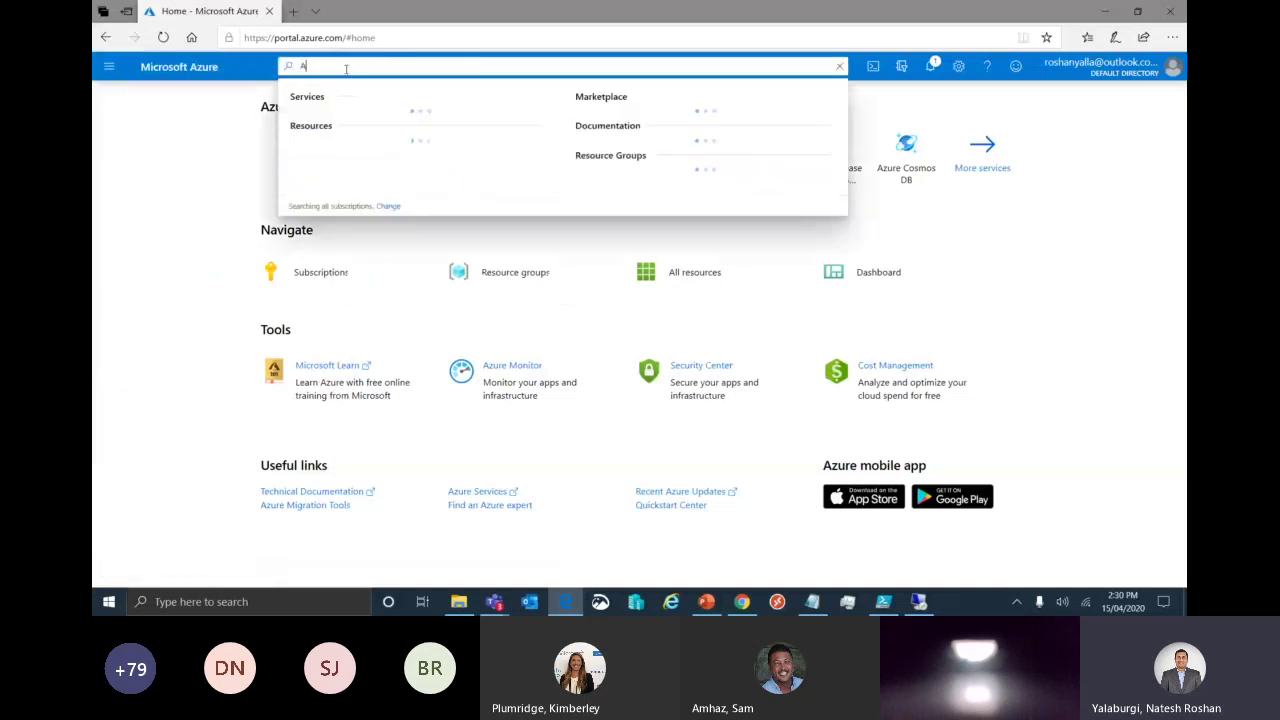
{"action": "type", "text": "ctiv"}
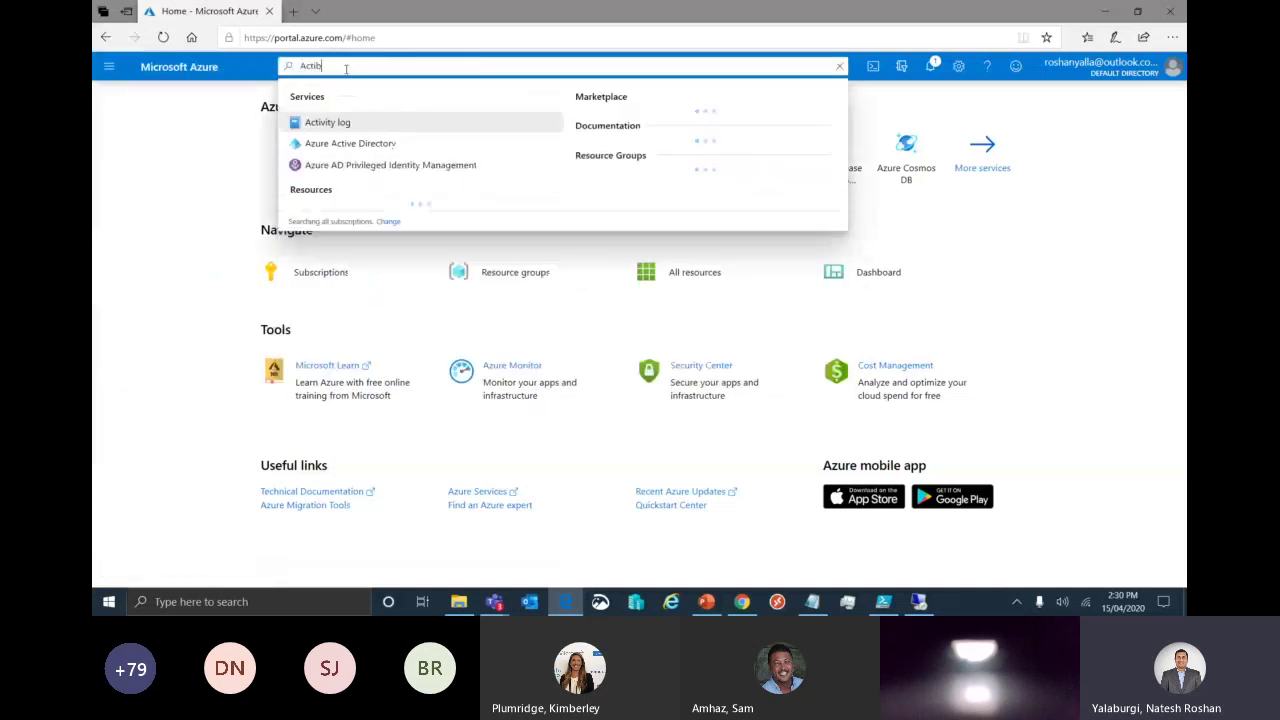
{"action": "type", "text": "e "}
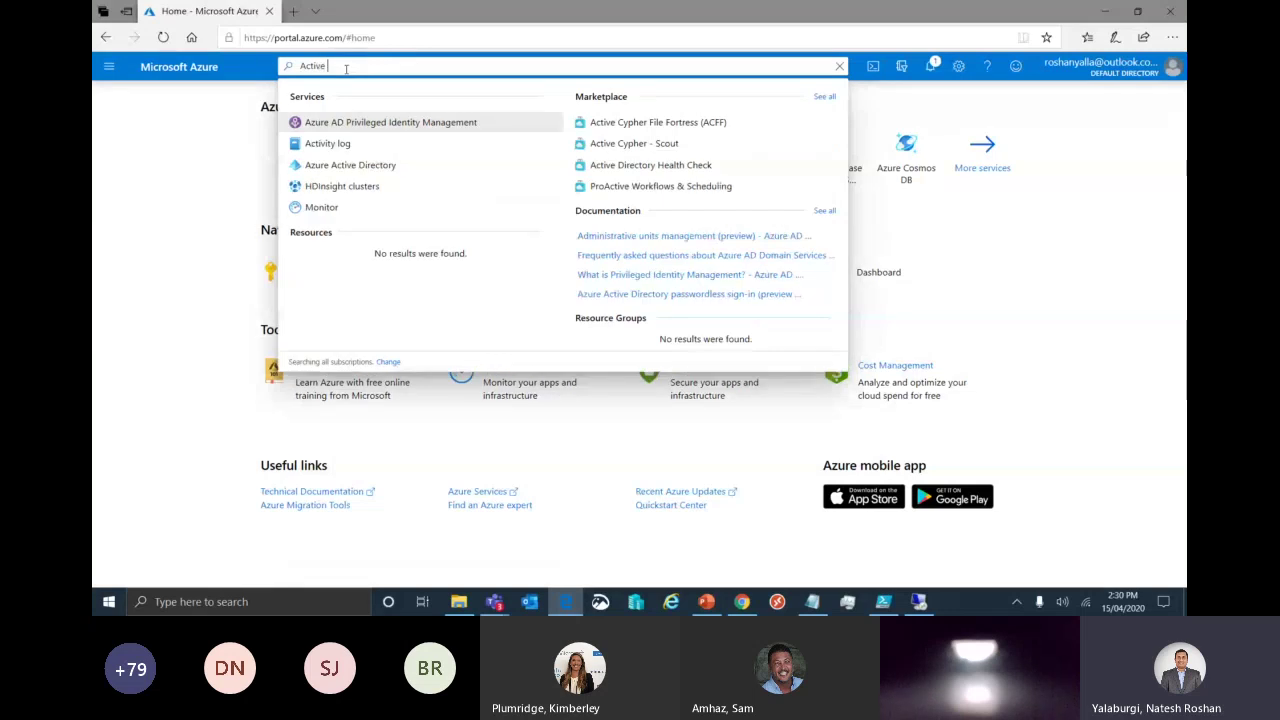
{"action": "type", "text": "directory doma"}
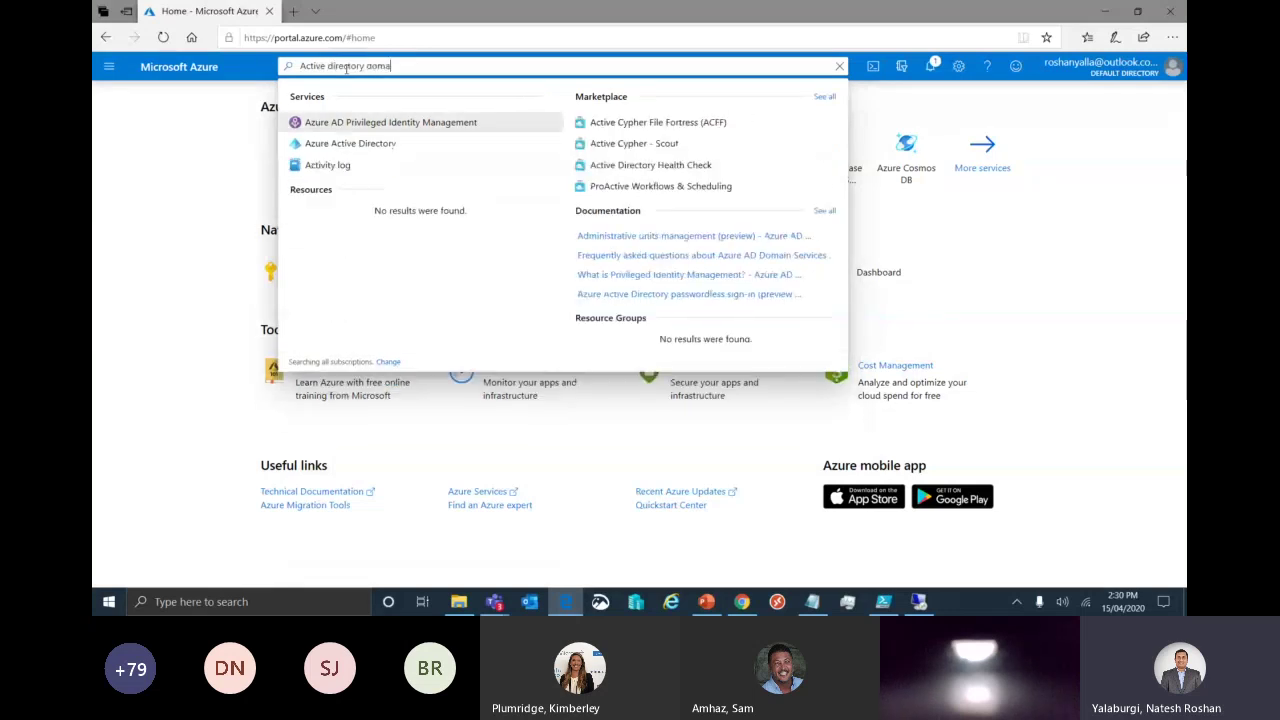
{"action": "type", "text": "in"}
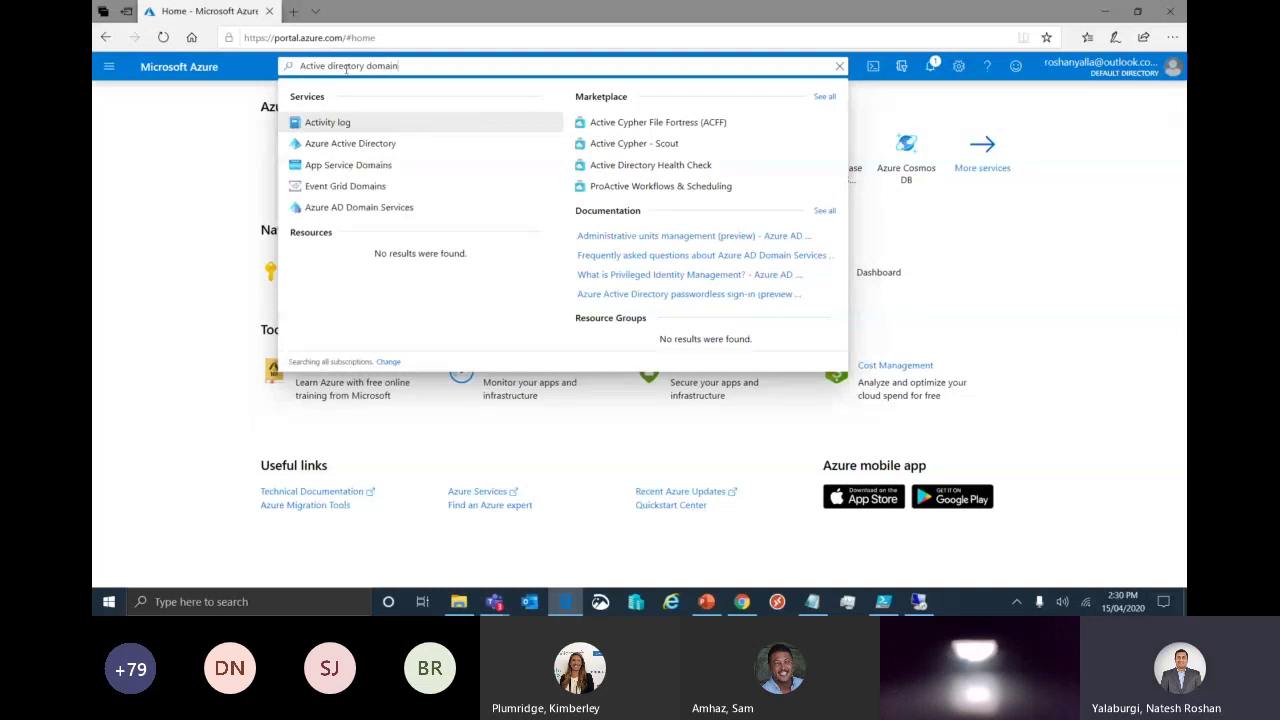
{"action": "type", "text": " ser"}
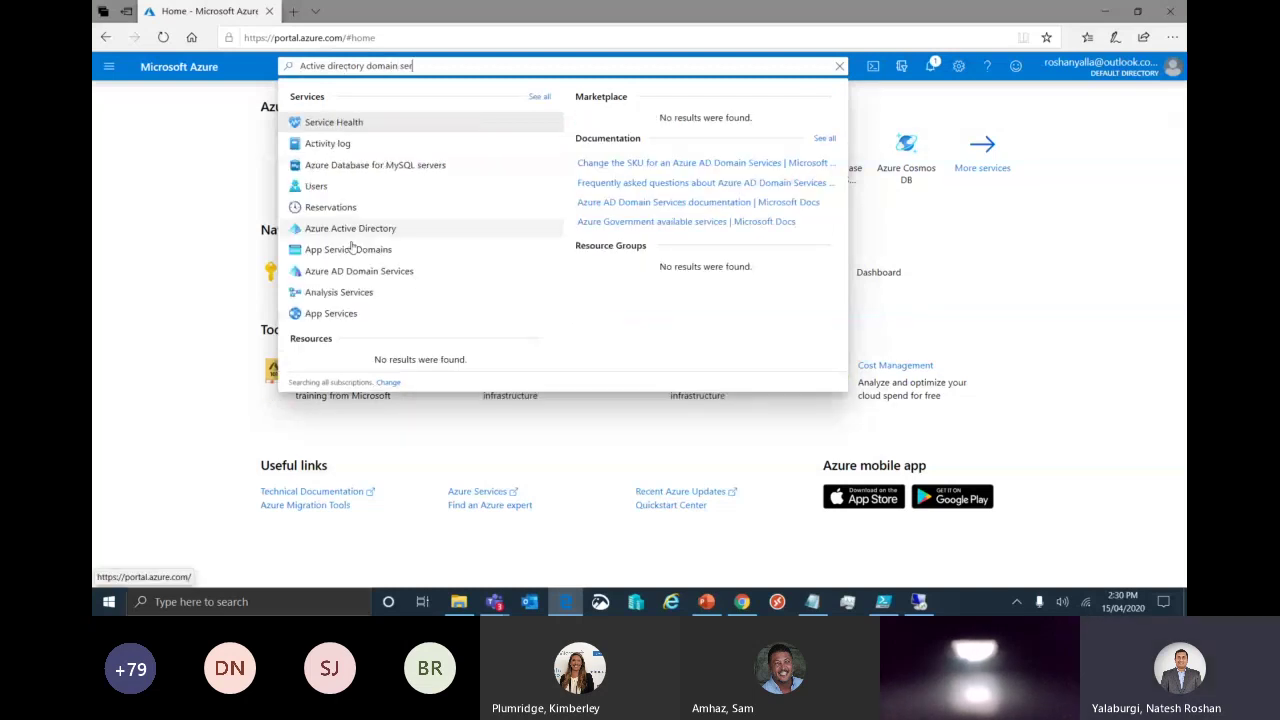
{"action": "left_click", "coordinate": [366, 273]}
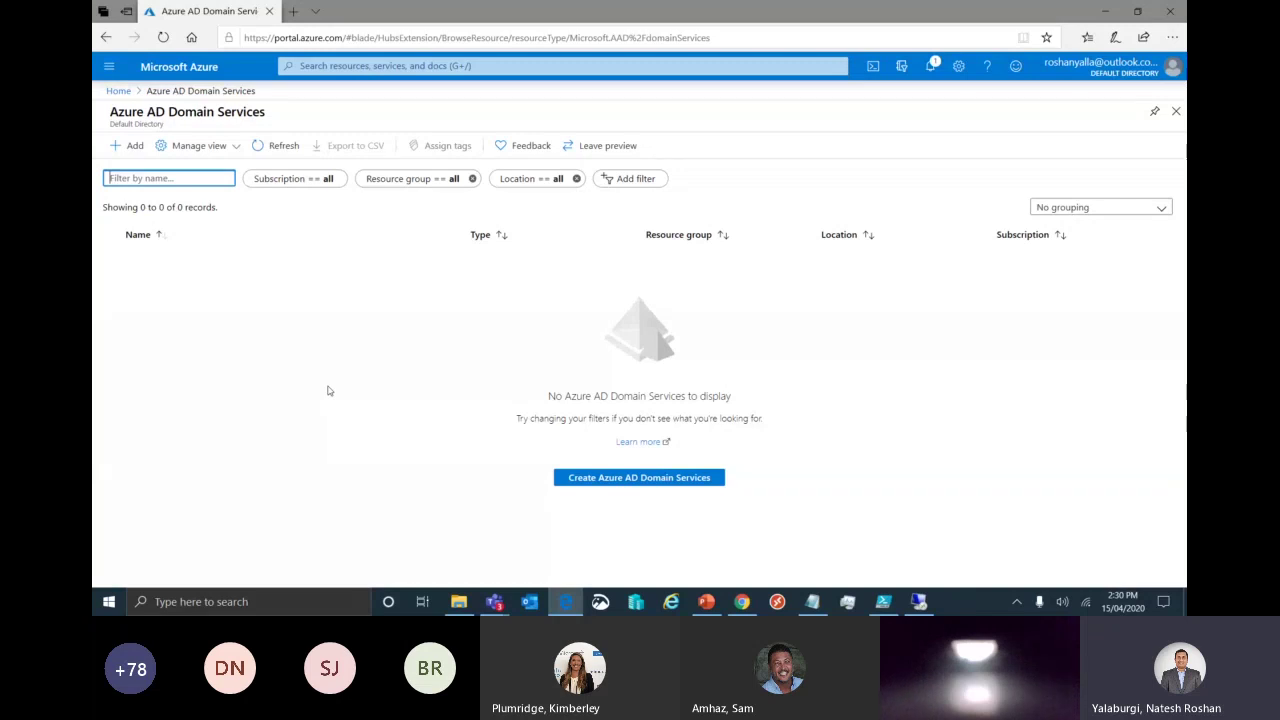
{"action": "left_click", "coordinate": [119, 91]}
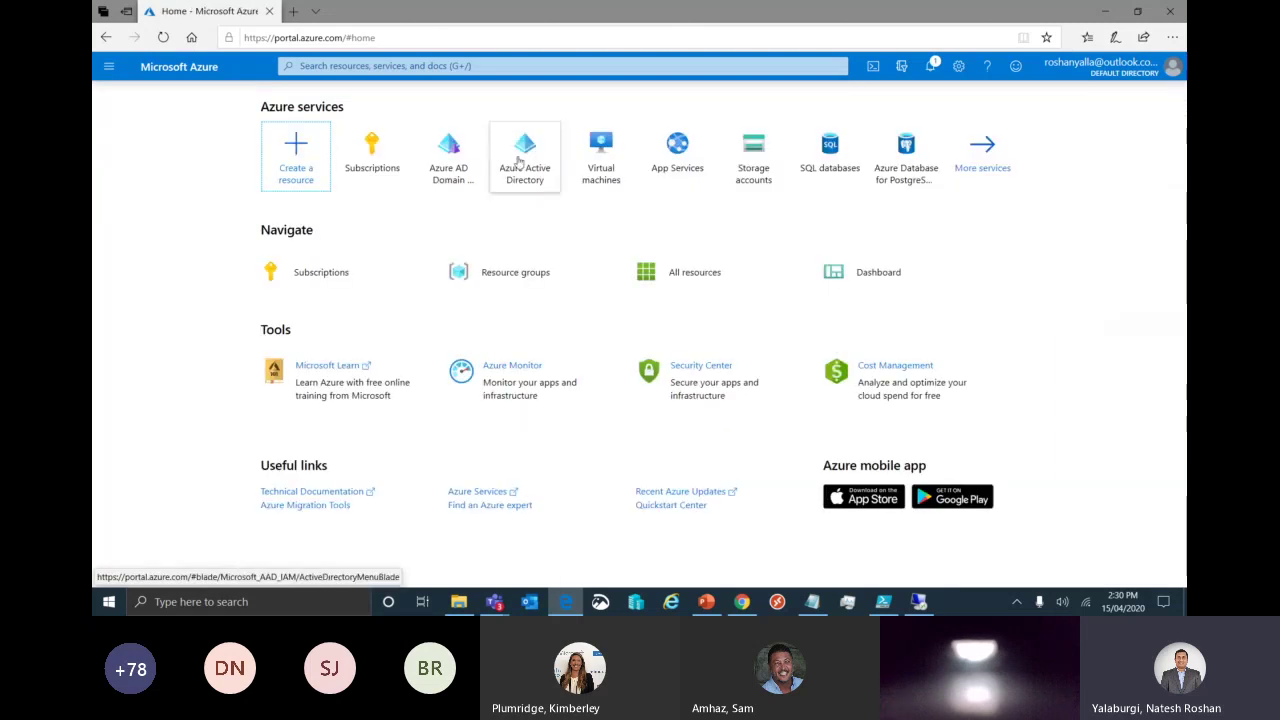
{"action": "left_click", "coordinate": [523, 150]}
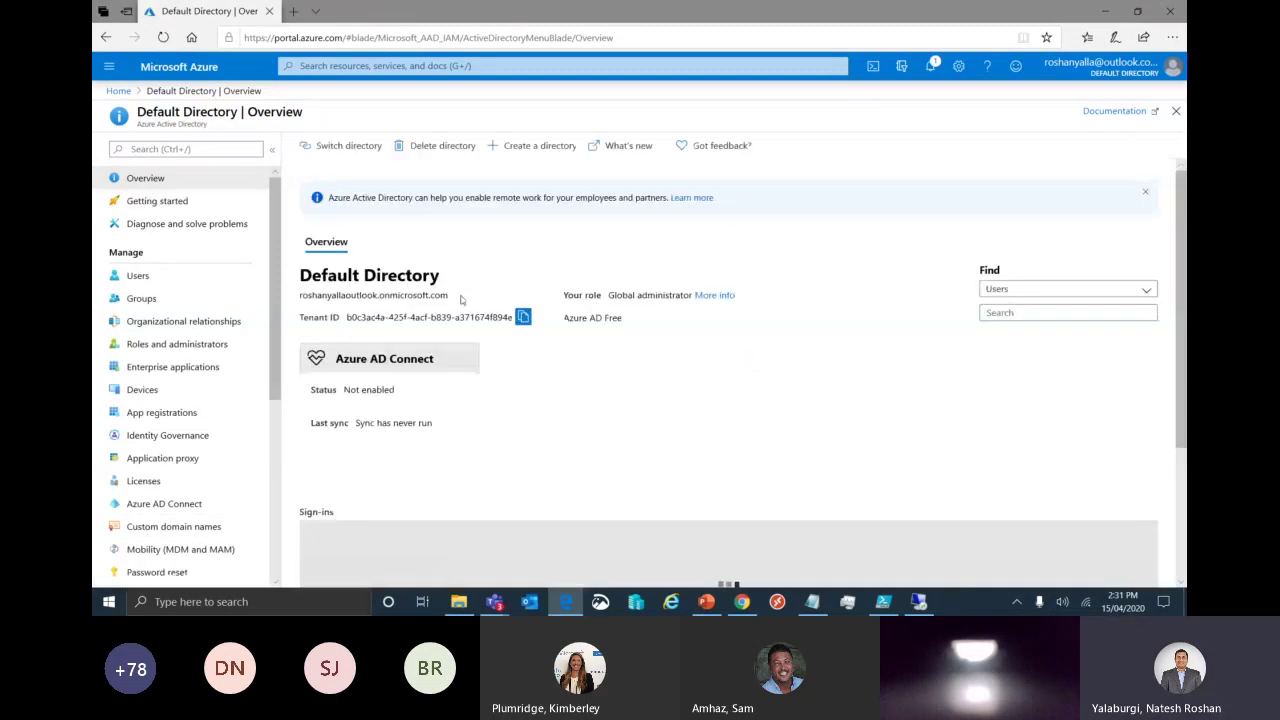
{"action": "left_click_drag", "start_coordinate": [461, 299], "coordinate": [297, 298]}
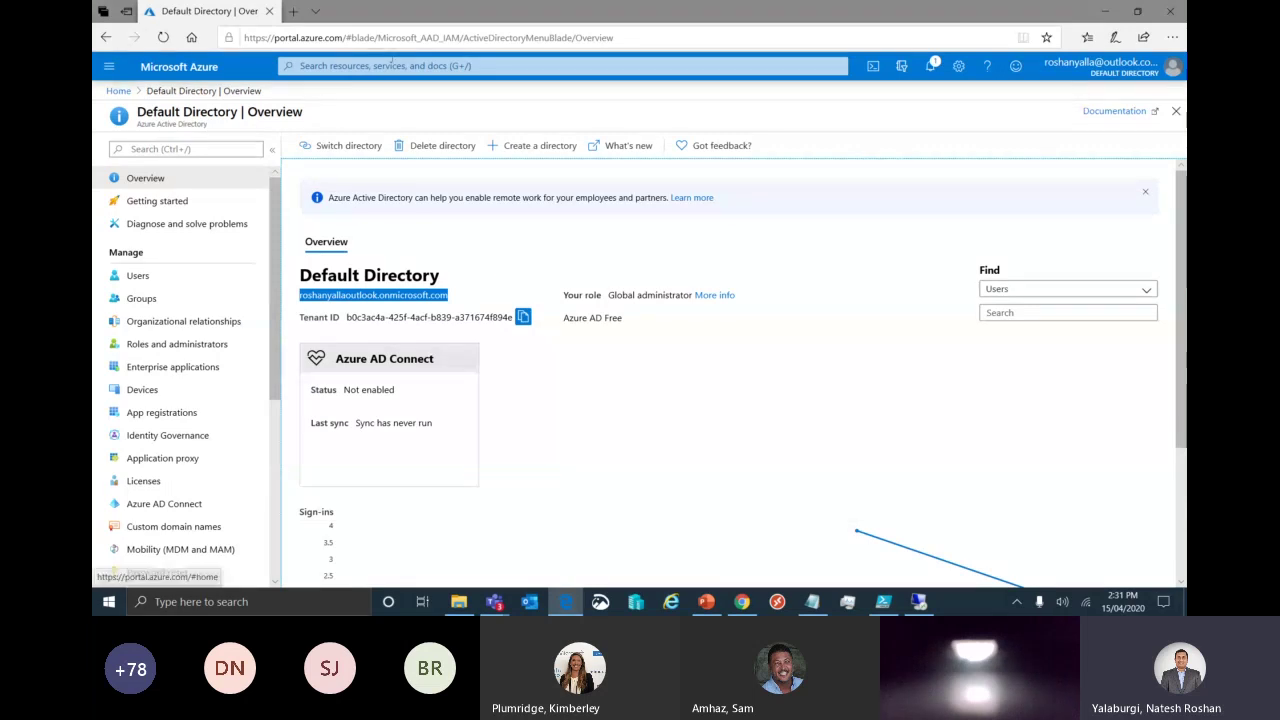
{"action": "left_click", "coordinate": [390, 63]}
{"action": "left_click", "coordinate": [109, 66]}
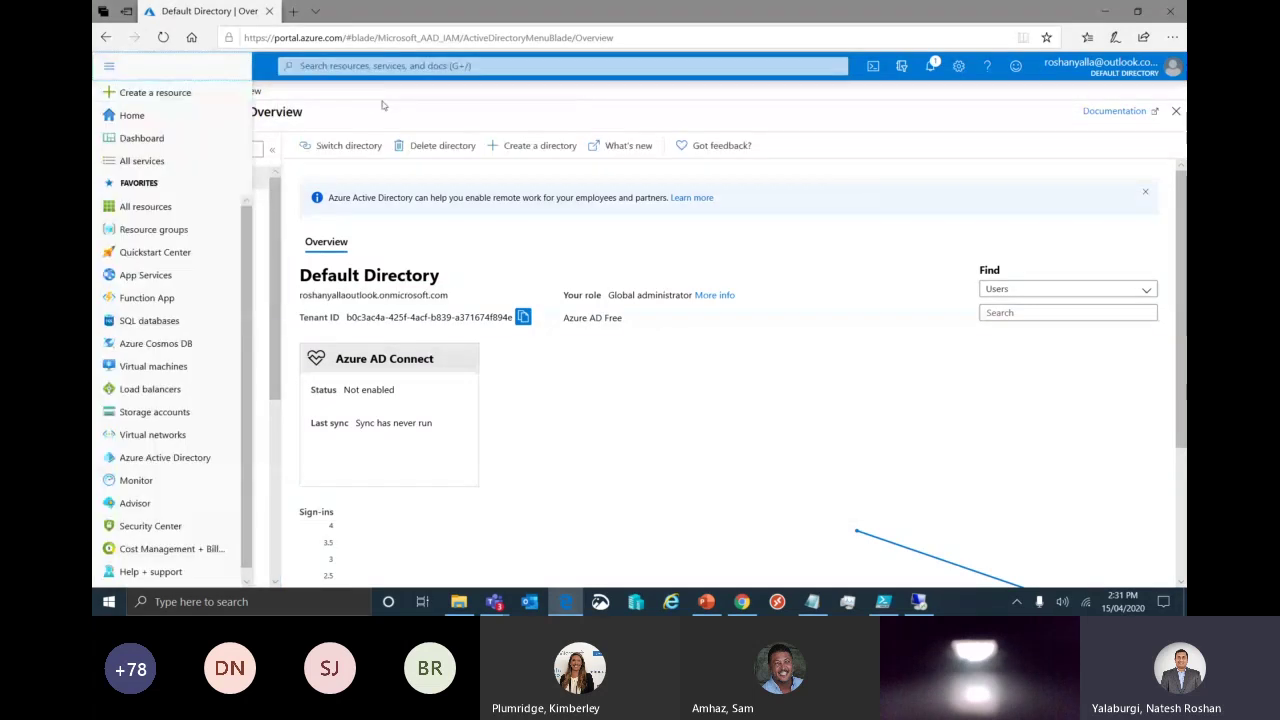
{"action": "left_click", "coordinate": [120, 90]}
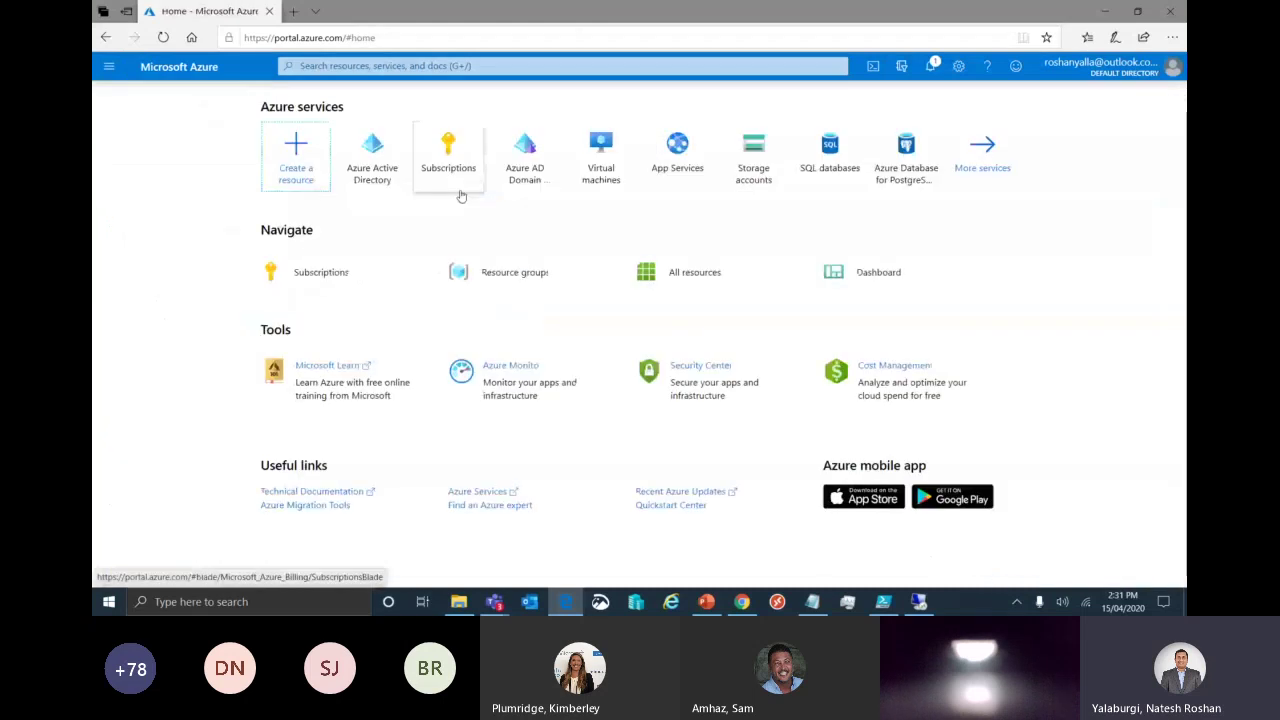
{"action": "left_click", "coordinate": [529, 168]}
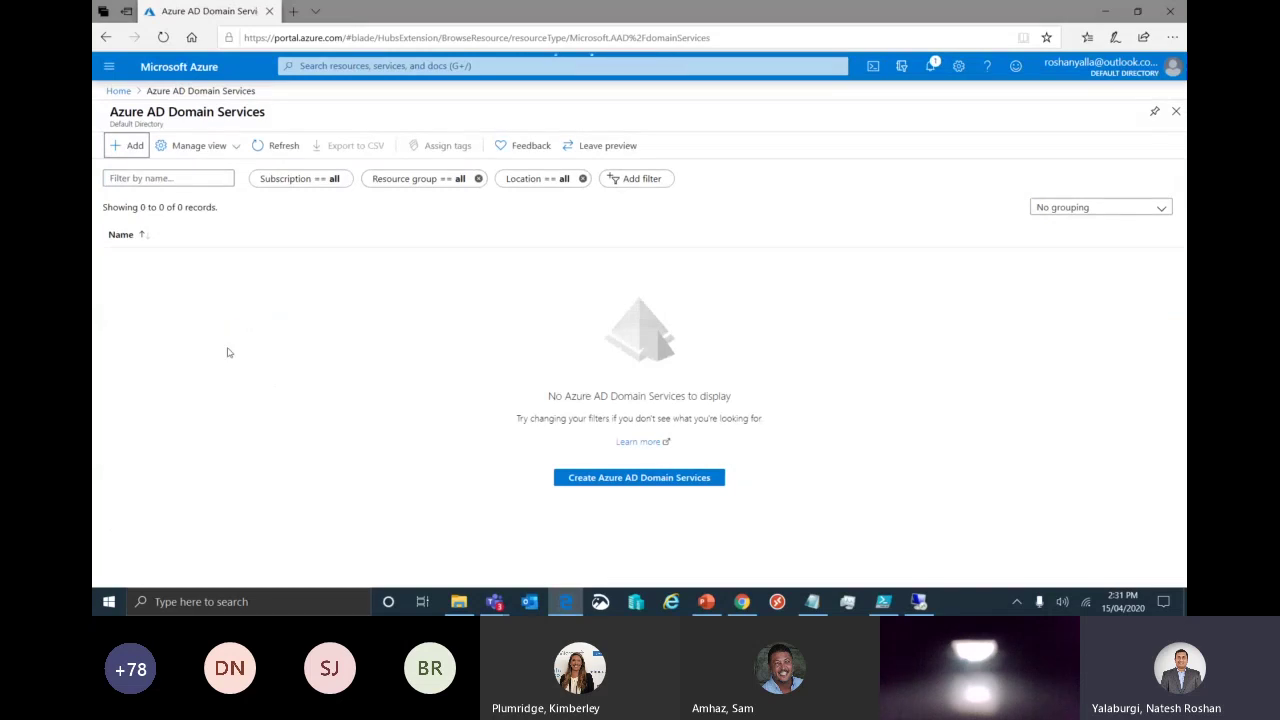
Start a new Azure AD Domain Services in resource group WVDS2, prefixing the DNS domain name with 'wvd.'.
{"action": "key", "text": "Return"}
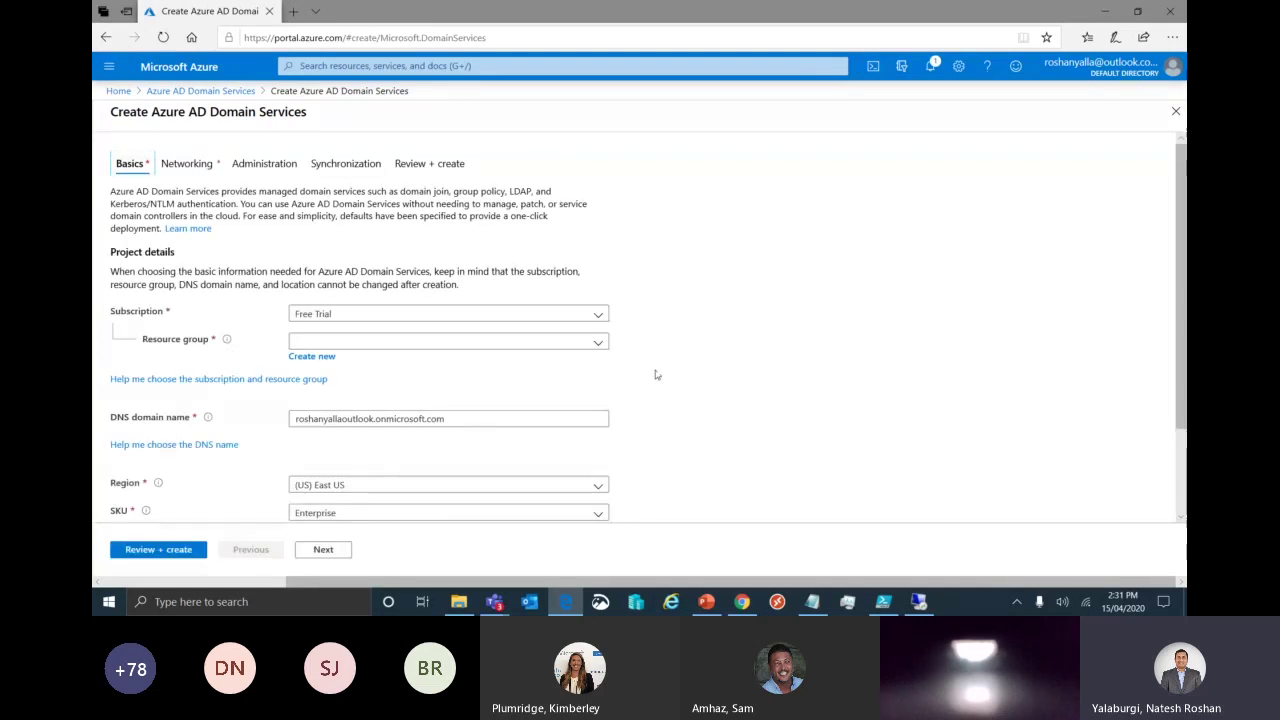
{"action": "left_click", "coordinate": [384, 344]}
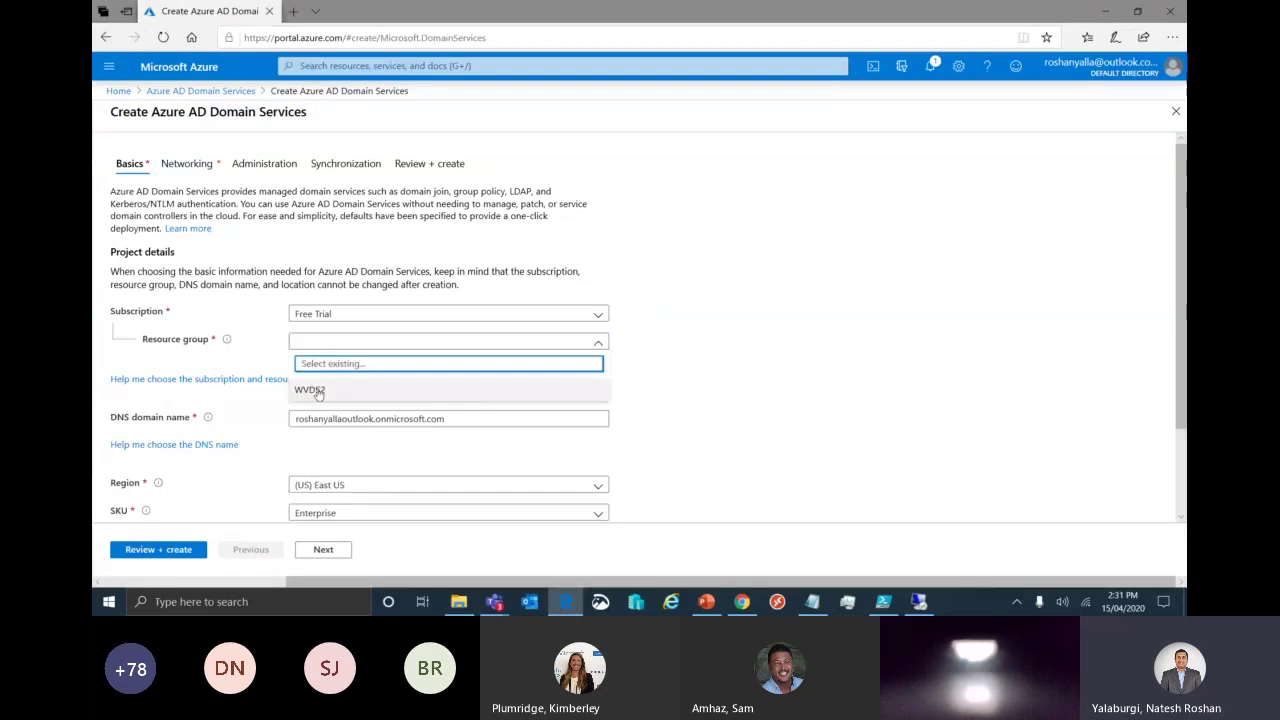
{"action": "left_click", "coordinate": [312, 390]}
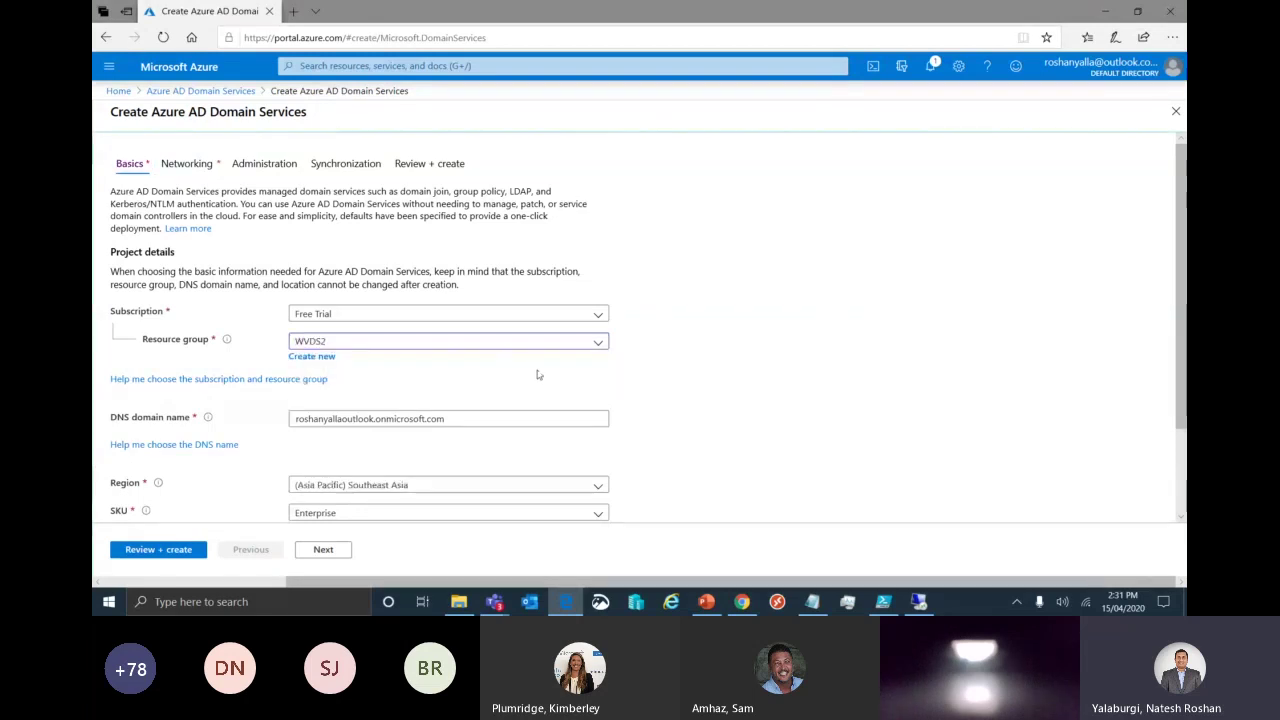
{"action": "scroll", "coordinate": [538, 375], "scroll_direction": "down", "scroll_amount": 1}
{"action": "left_click", "coordinate": [296, 339]}
{"action": "type", "text": "wvd."}
{"action": "left_click", "coordinate": [720, 360]}
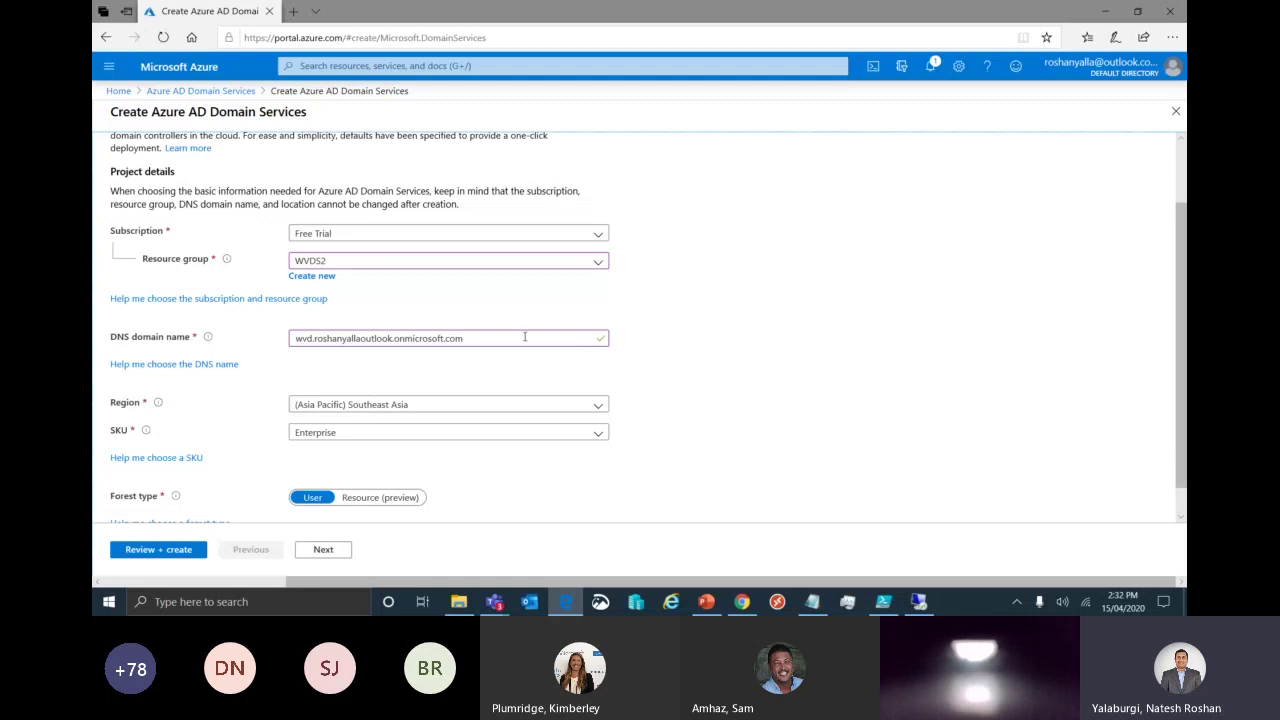
{"action": "left_click", "coordinate": [468, 338]}
{"action": "left_click_drag", "start_coordinate": [468, 338], "coordinate": [236, 340]}
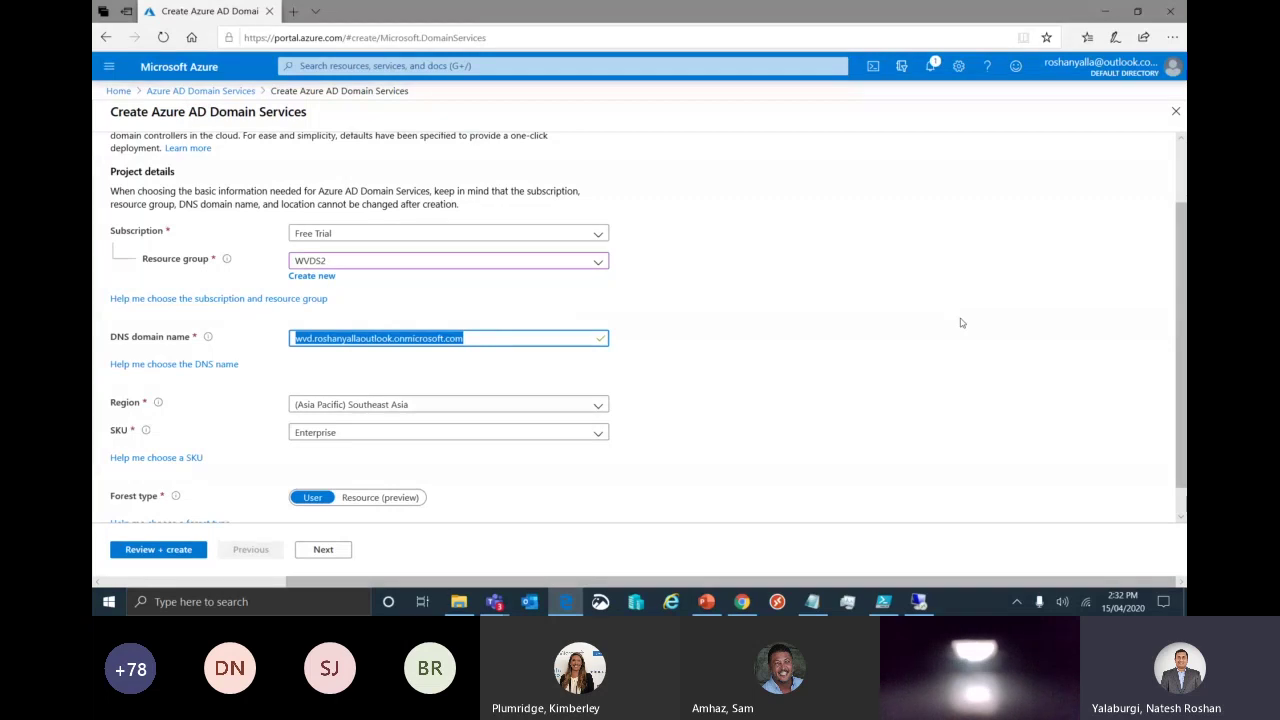
{"action": "left_click", "coordinate": [961, 322]}
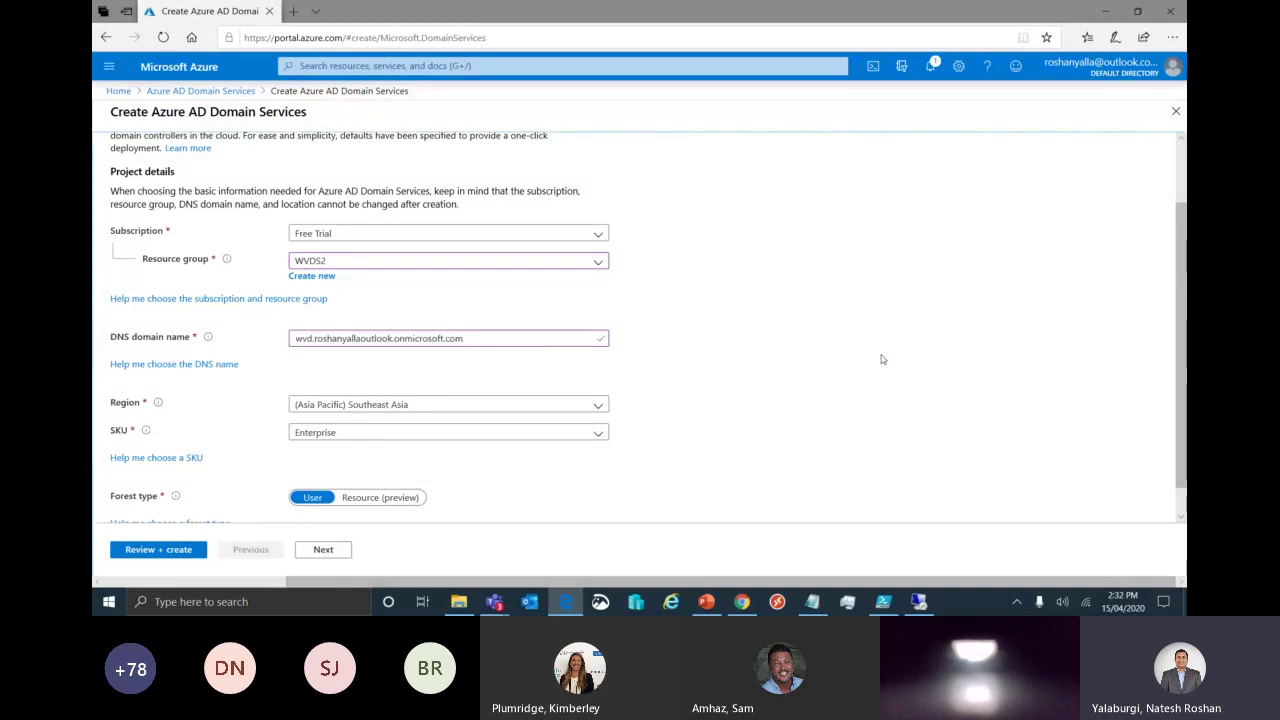
Set the SKU to Standard and continue to the networking settings.
{"action": "scroll", "coordinate": [600, 390], "scroll_direction": "down", "scroll_amount": 1}
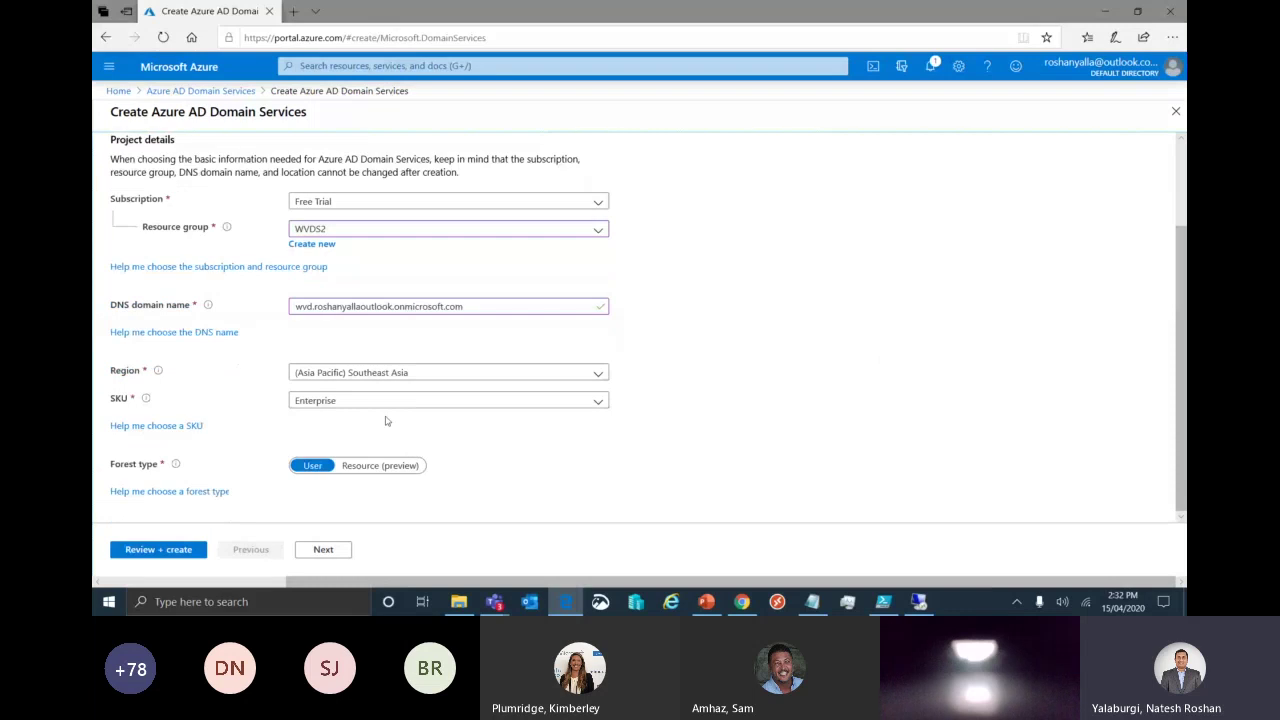
{"action": "left_click", "coordinate": [430, 400]}
{"action": "left_click", "coordinate": [346, 423]}
{"action": "left_click", "coordinate": [378, 404]}
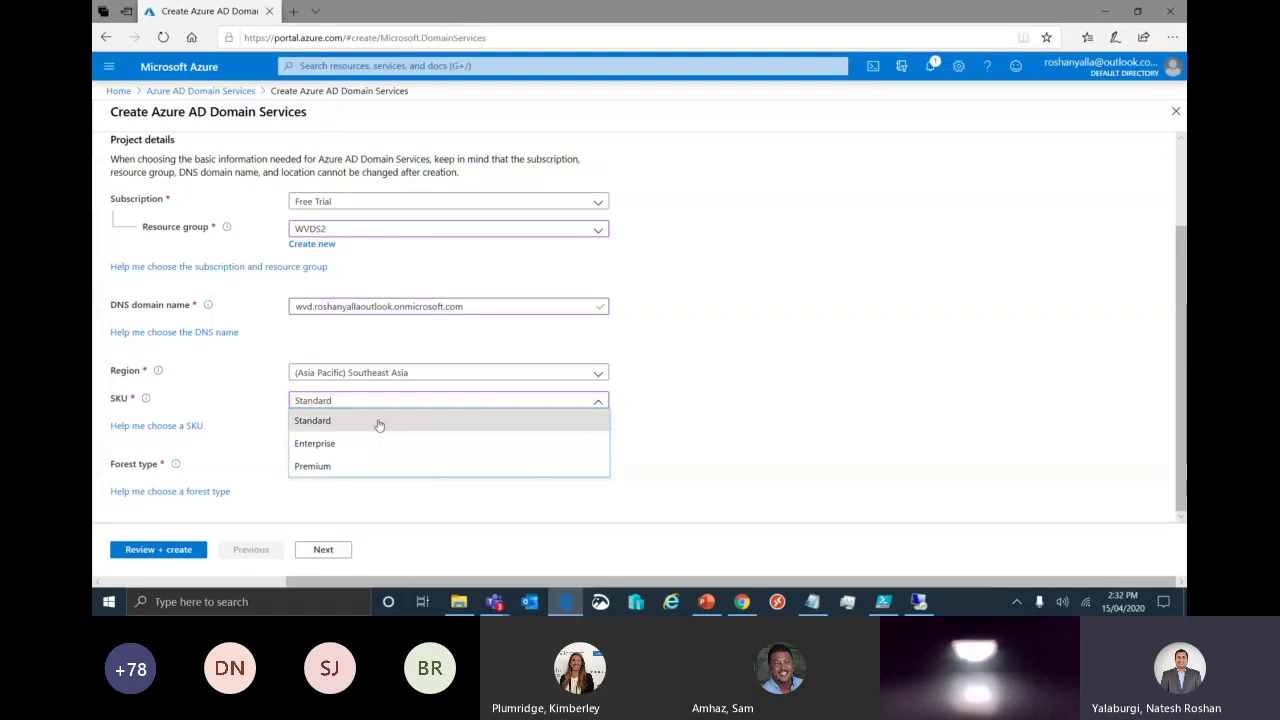
{"action": "left_click", "coordinate": [379, 421]}
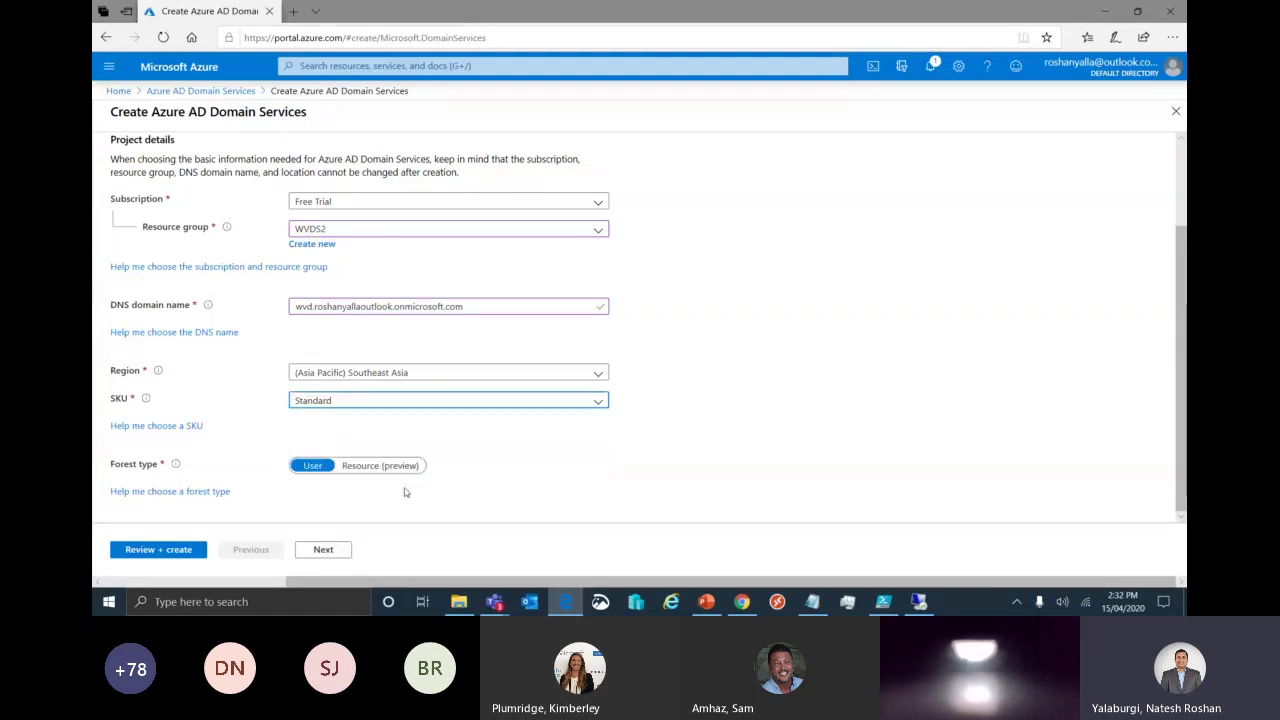
{"action": "left_click", "coordinate": [331, 553]}
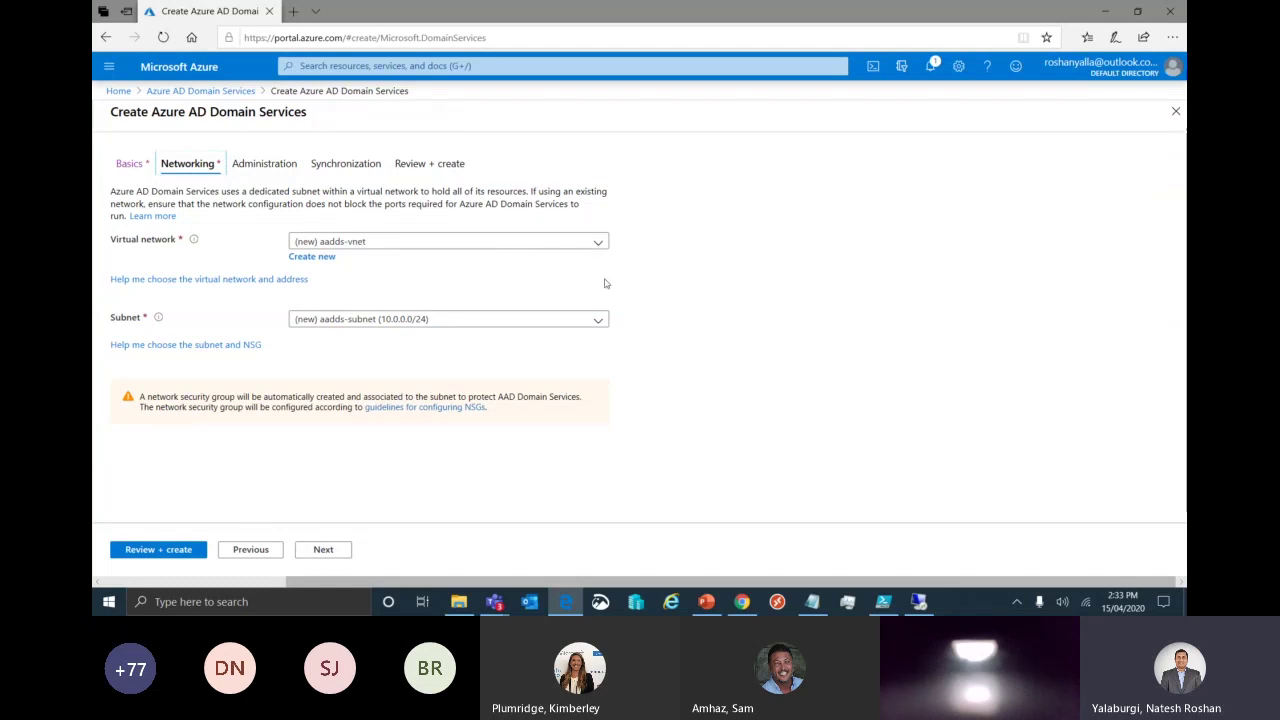
Accept the default networking and administration settings, including AAD DC Administrators, and continue to synchronization.
{"action": "left_click", "coordinate": [333, 550]}
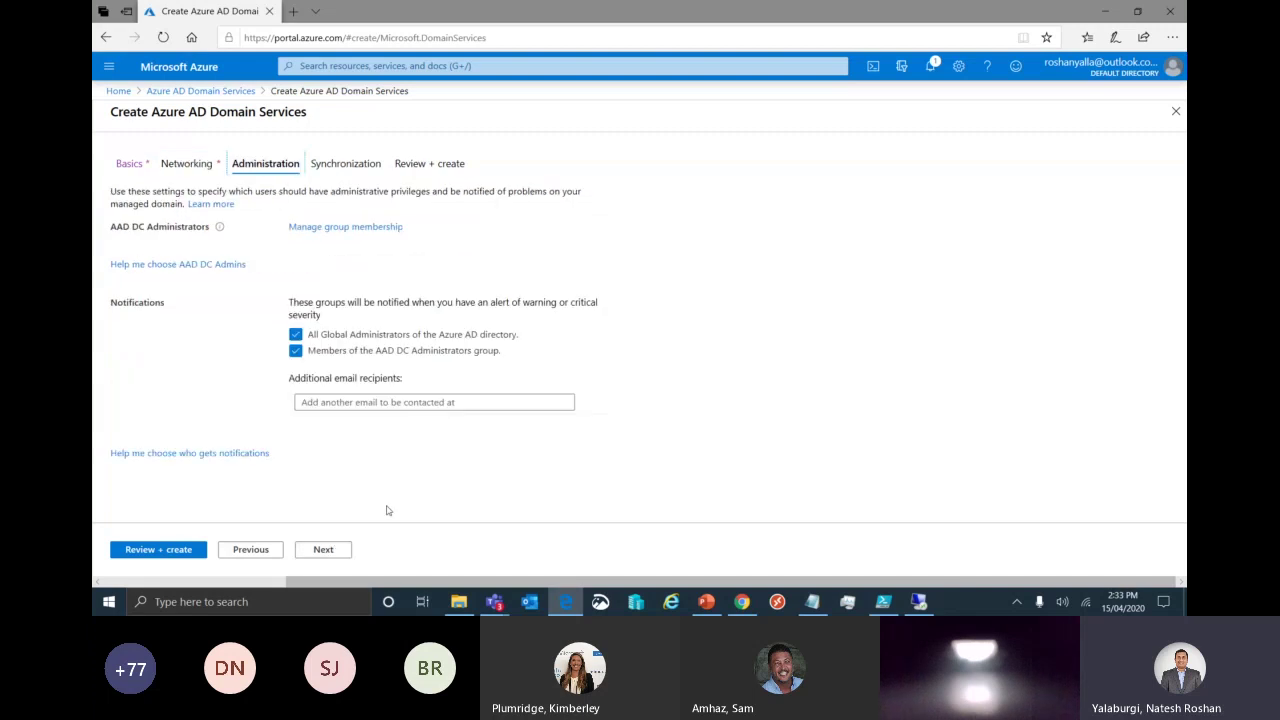
{"action": "triple_click", "coordinate": [115, 228]}
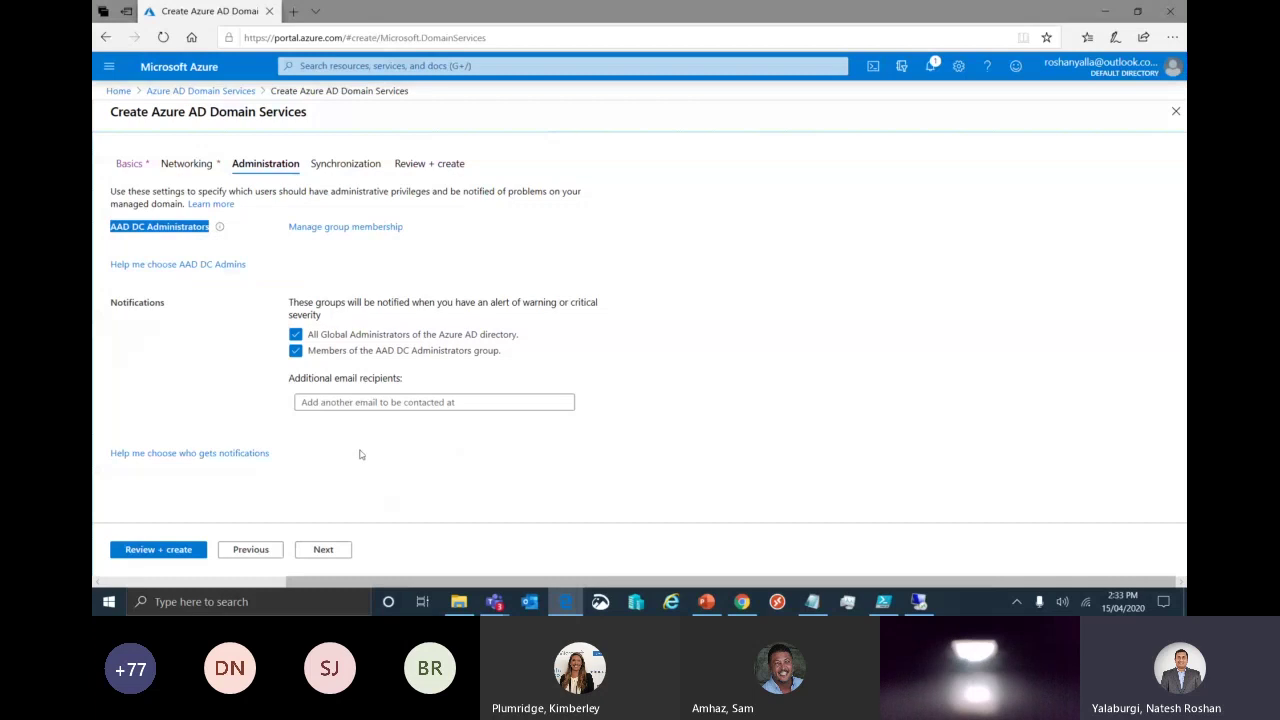
{"action": "left_click", "coordinate": [408, 514]}
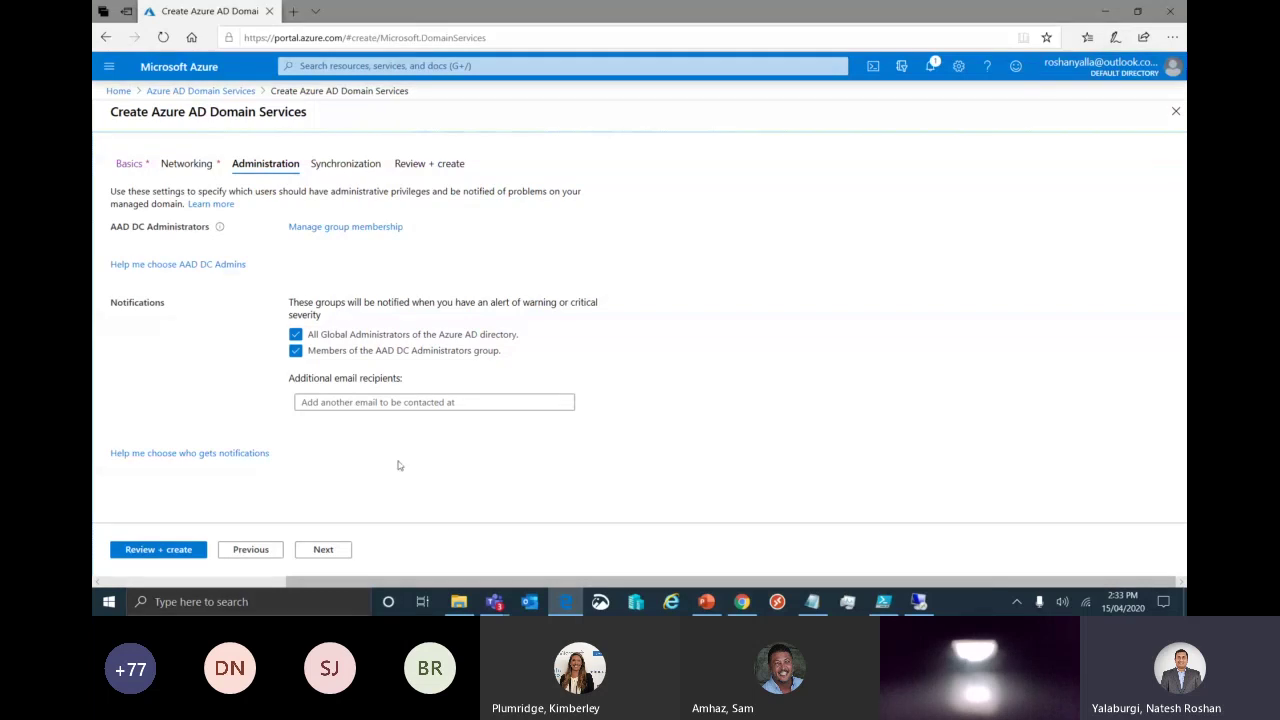
{"action": "left_click", "coordinate": [323, 550]}
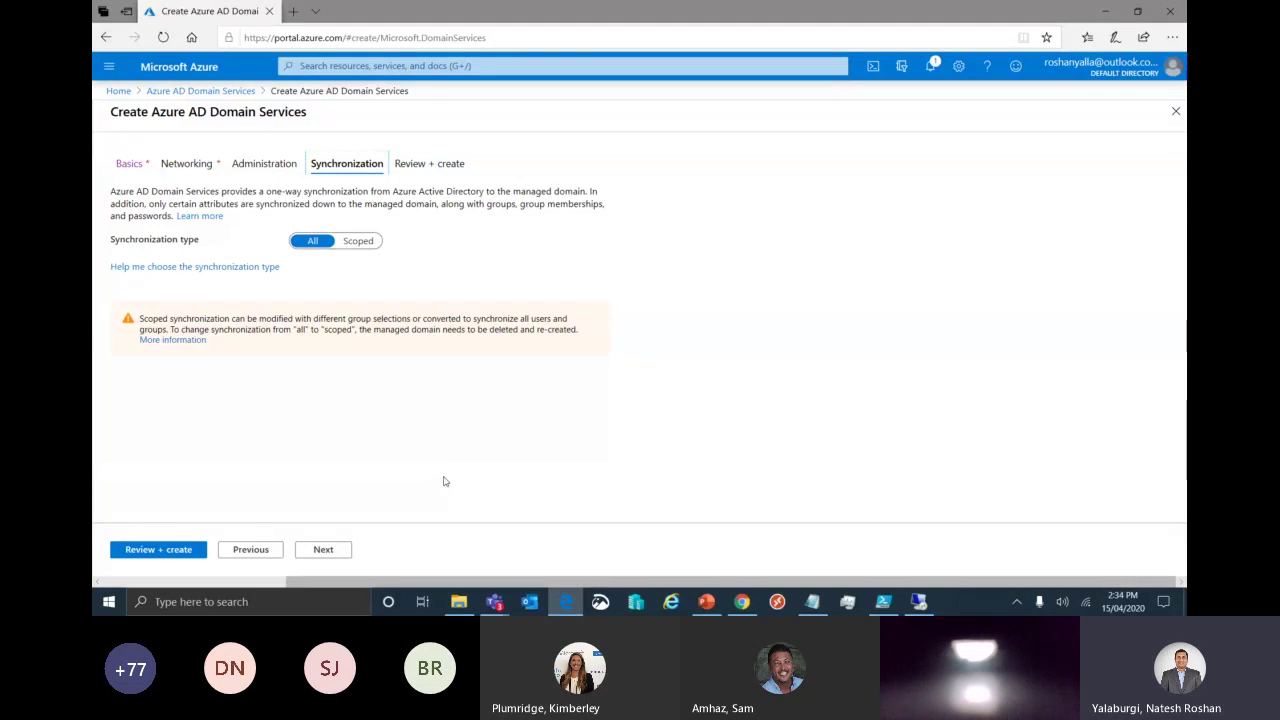
Keep synchronization at All users, review the summary, and confirm creation despite the unchangeable settings.
{"action": "left_click", "coordinate": [376, 243]}
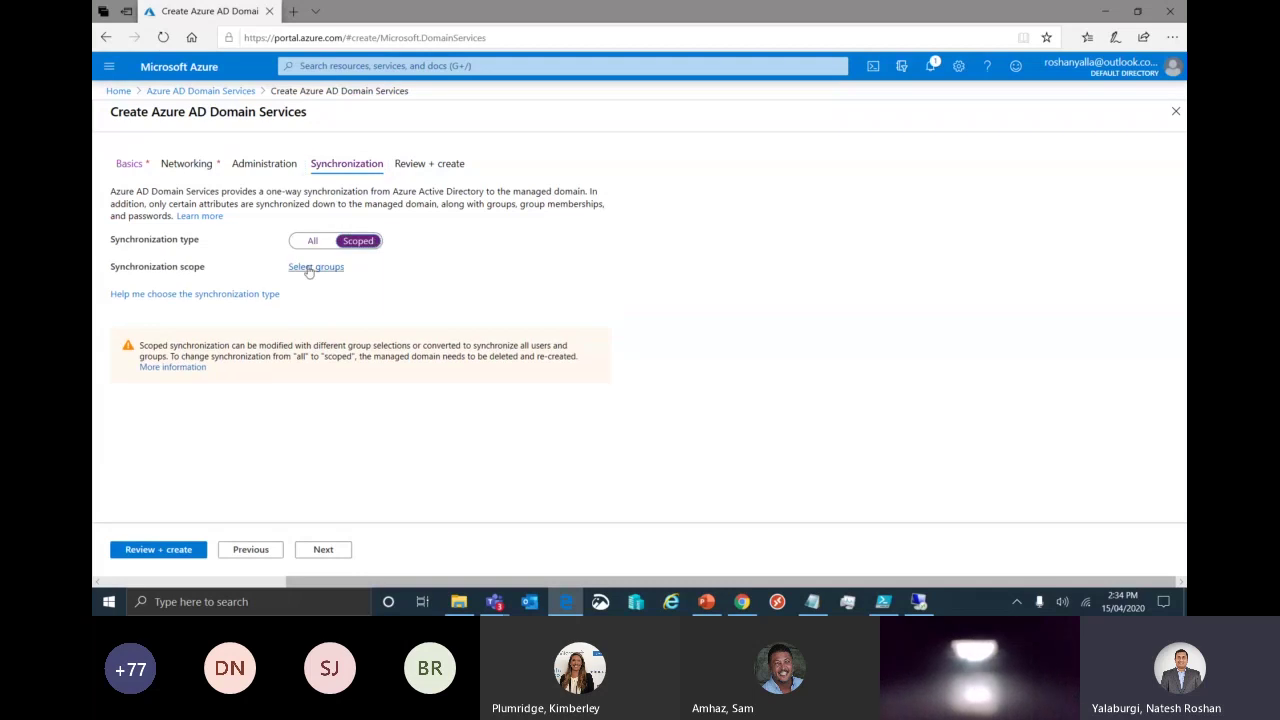
{"action": "left_click", "coordinate": [314, 241]}
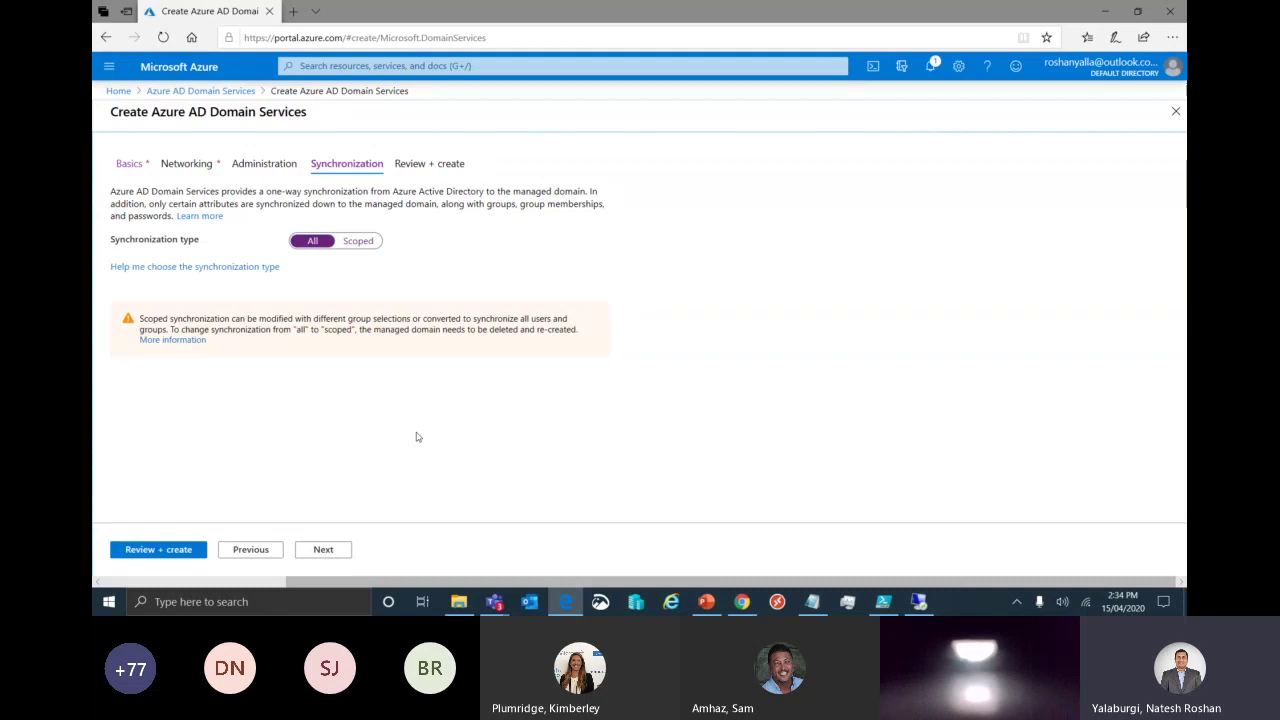
{"action": "left_click", "coordinate": [320, 549]}
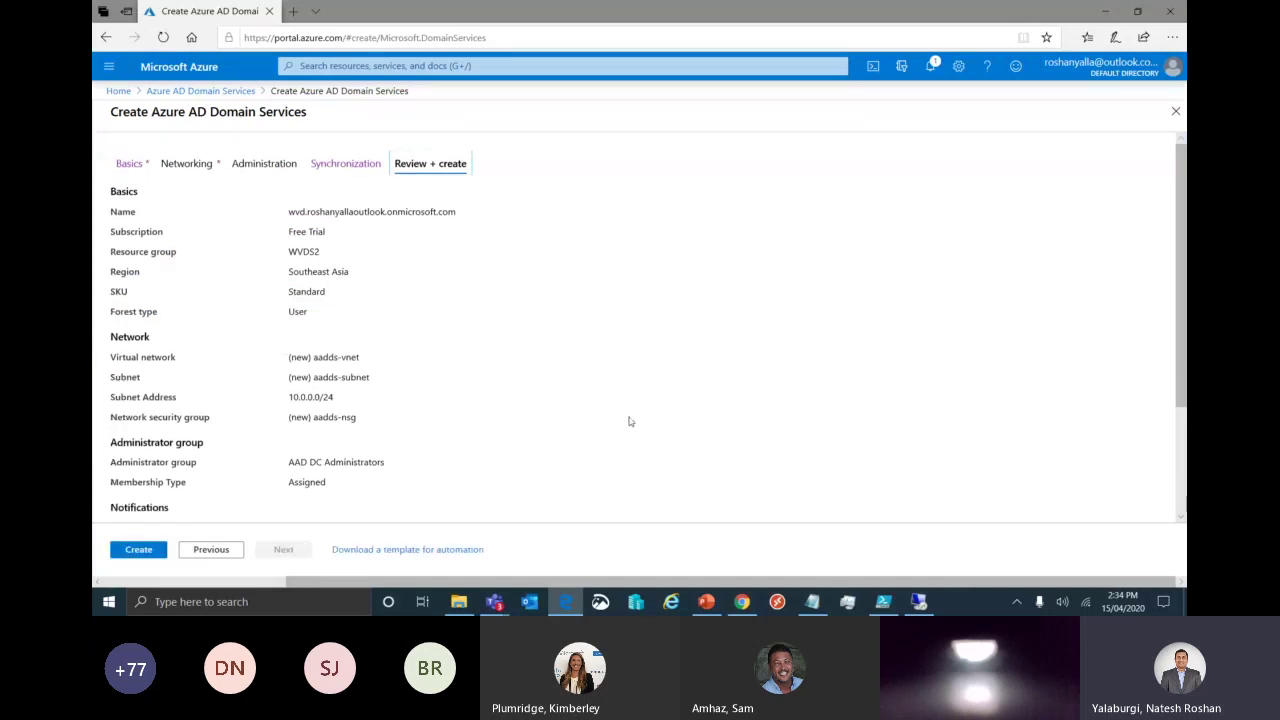
{"action": "scroll", "coordinate": [629, 421], "scroll_direction": "down", "scroll_amount": 3}
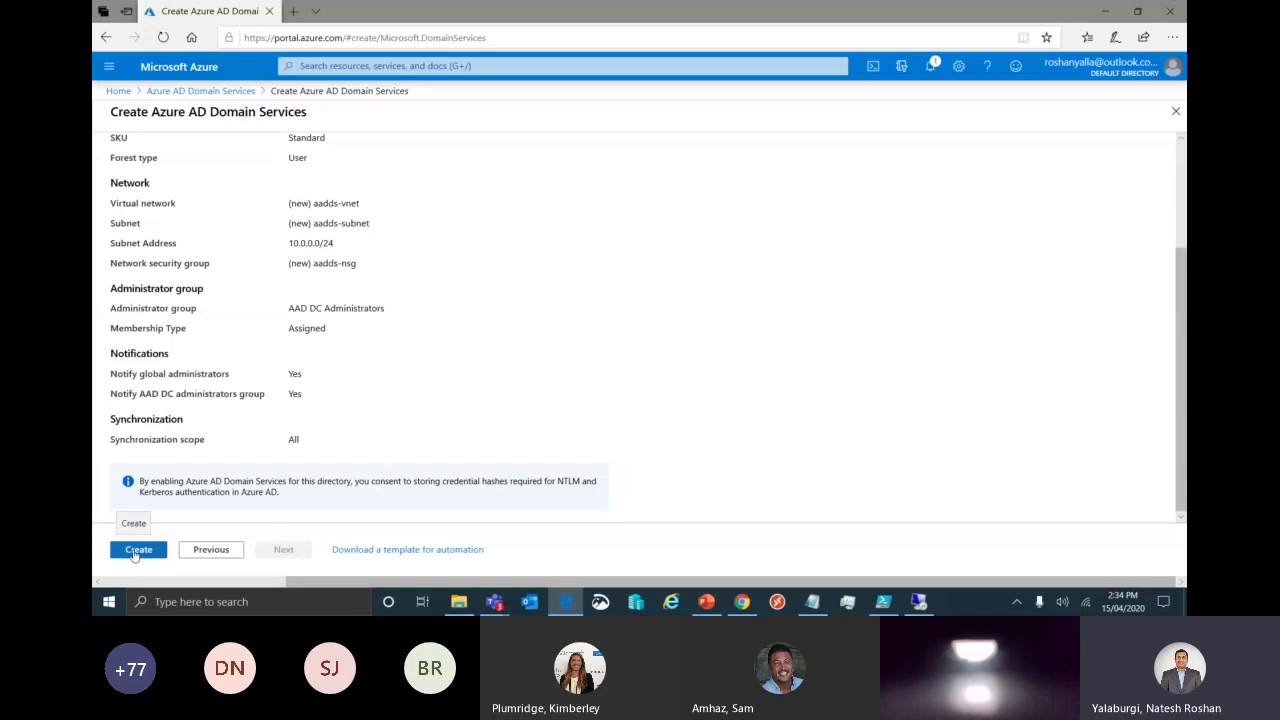
{"action": "left_click", "coordinate": [138, 550]}
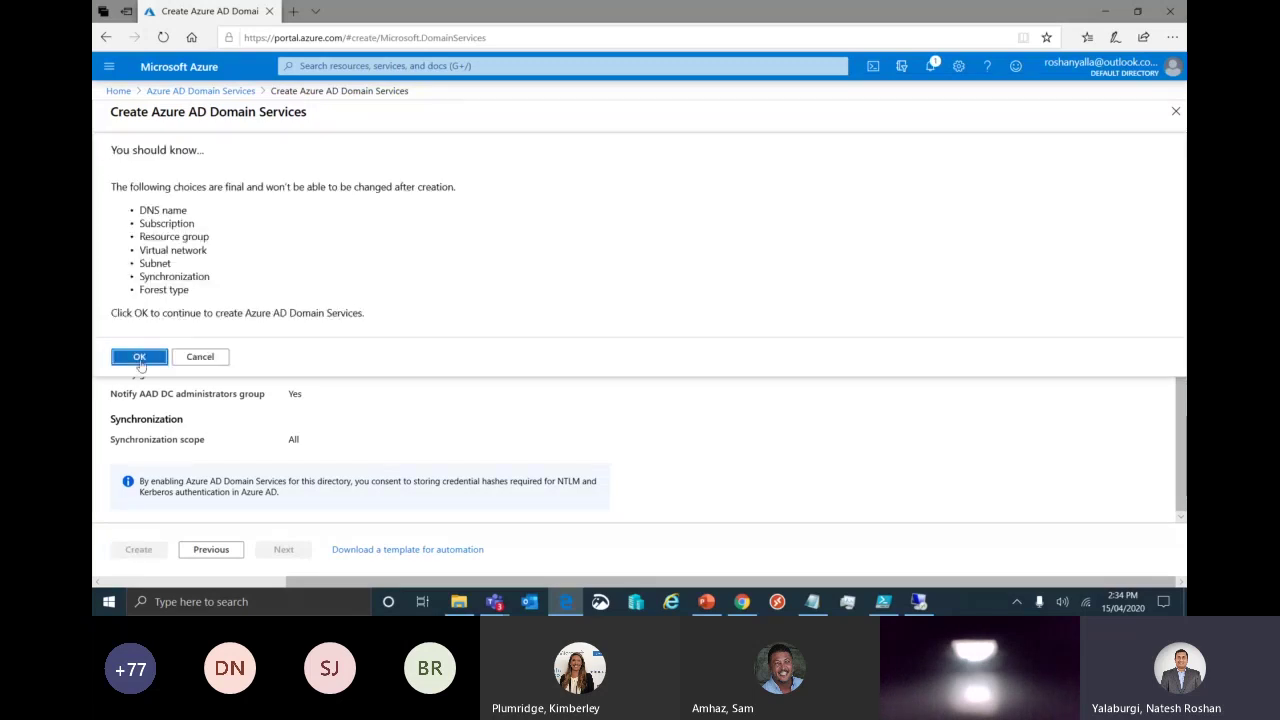
{"action": "left_click", "coordinate": [140, 357]}
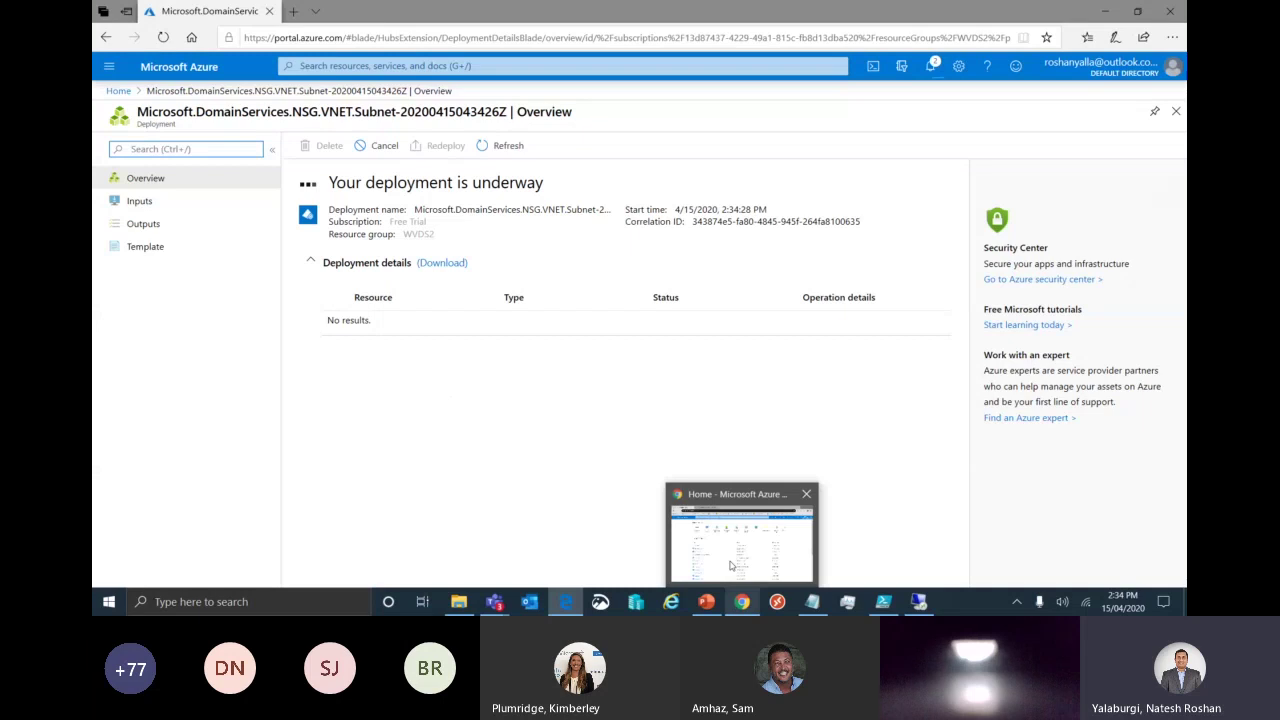
Switch to the other Chrome portal window and open the Azure AD Domain Services list showing cloudme.live.
{"action": "left_click", "coordinate": [742, 601]}
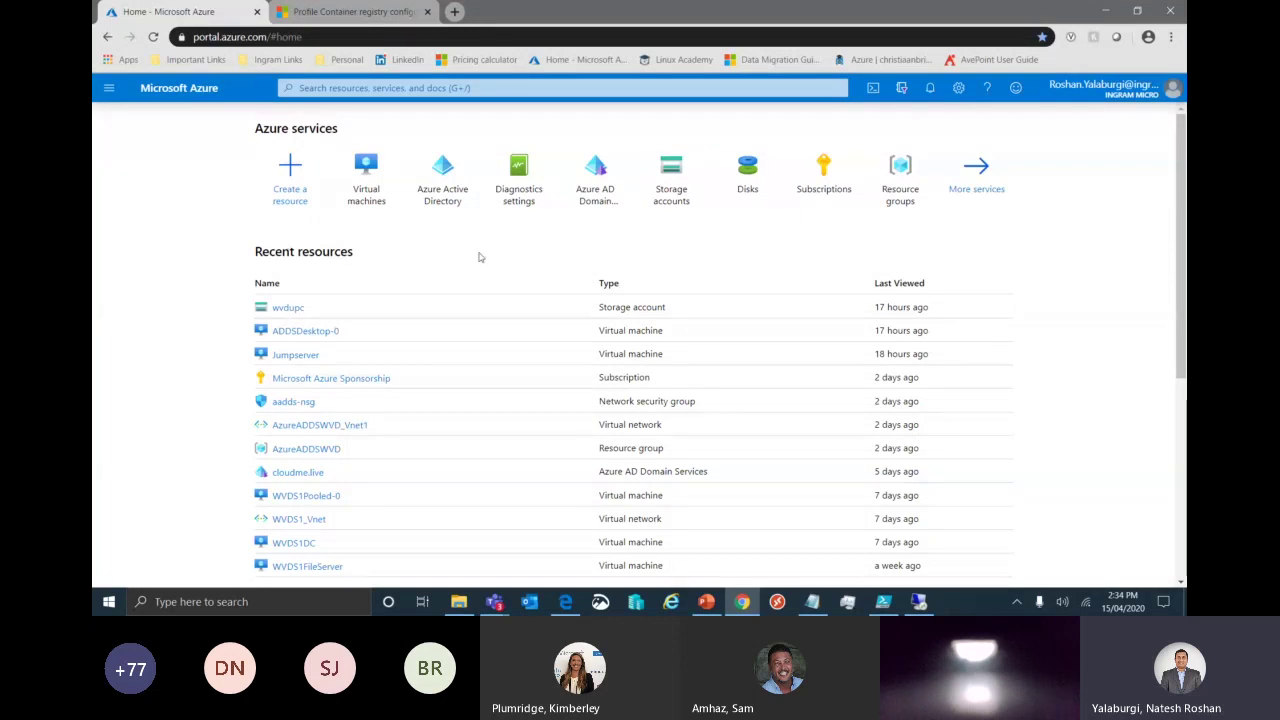
{"action": "left_click", "coordinate": [599, 197]}
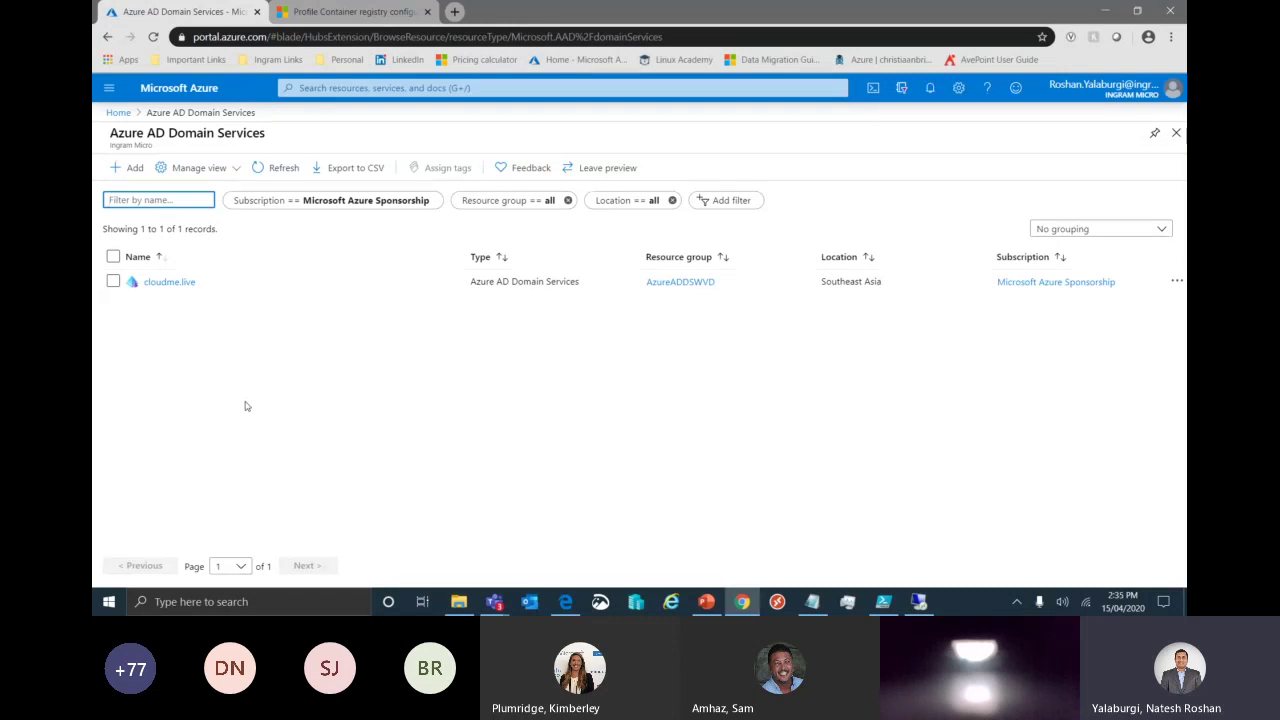
Open the cloudme.live domain service and review its Properties.
{"action": "left_click", "coordinate": [164, 281]}
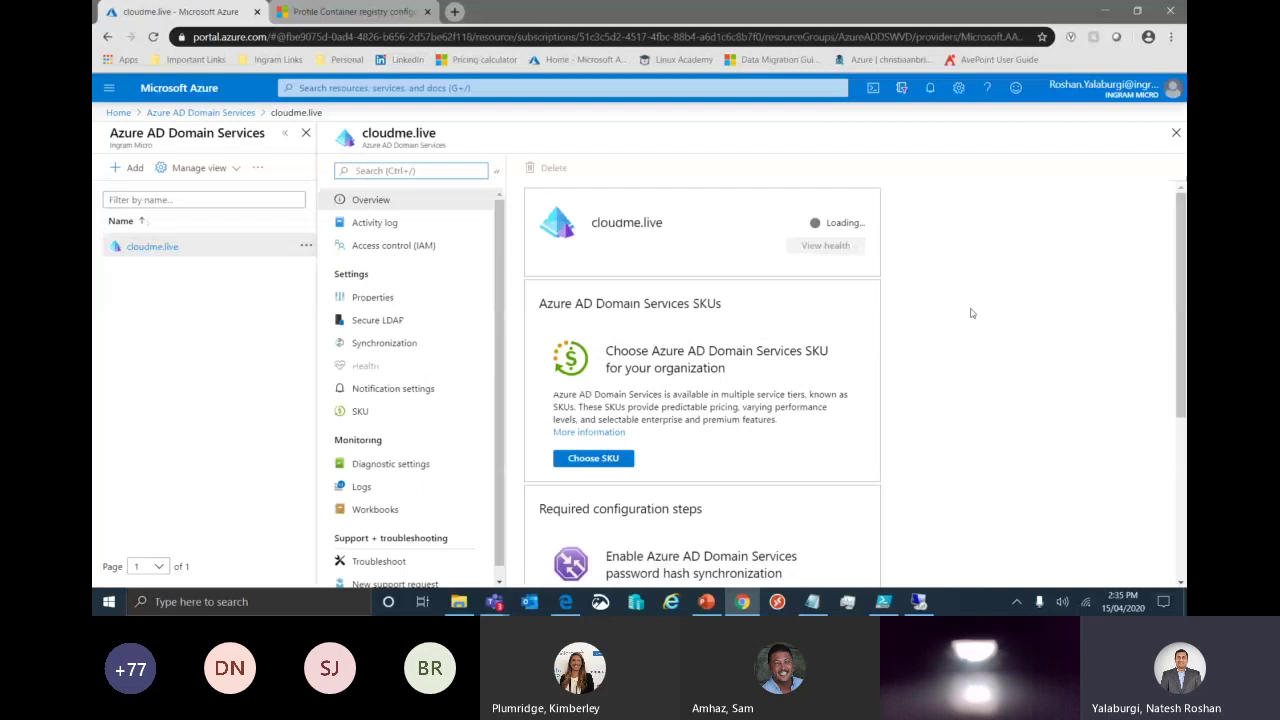
{"action": "left_click", "coordinate": [372, 297]}
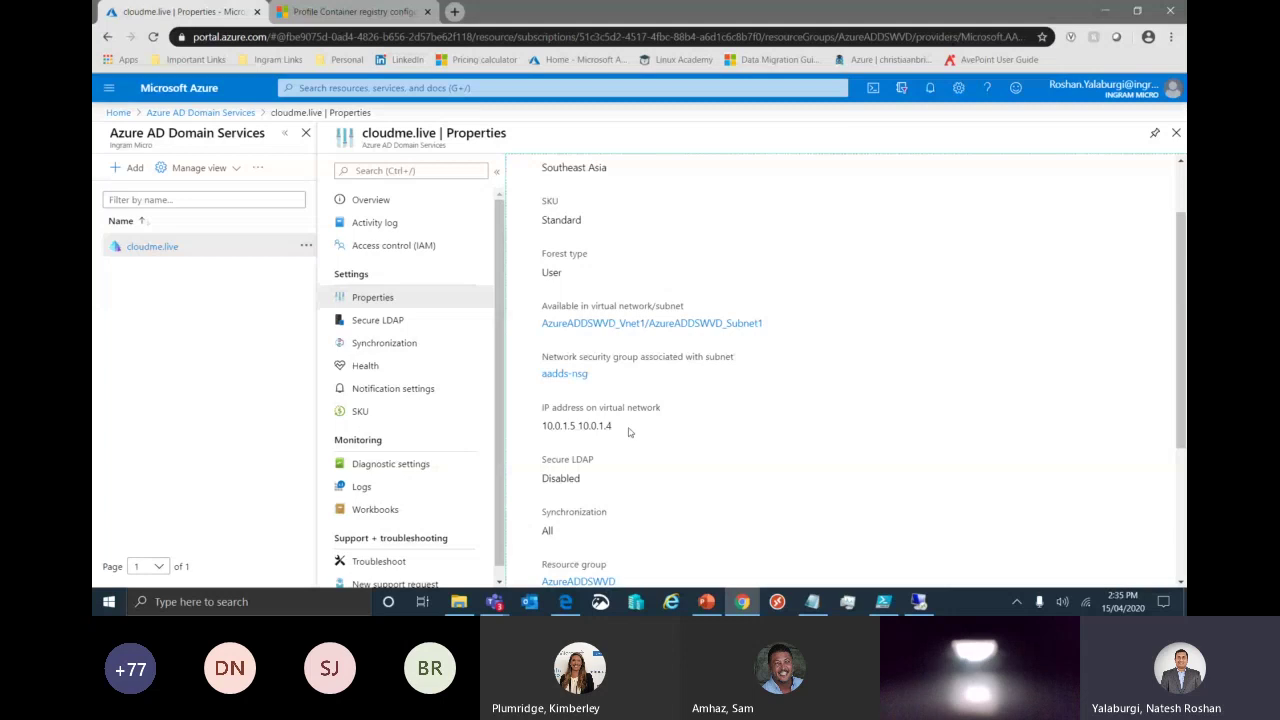
{"action": "scroll", "coordinate": [630, 432], "scroll_direction": "down", "scroll_amount": 3}
{"action": "scroll", "coordinate": [615, 300], "scroll_direction": "up", "scroll_amount": 4}
{"action": "left_click_drag", "start_coordinate": [610, 203], "coordinate": [543, 201]}
{"action": "left_click", "coordinate": [612, 217]}
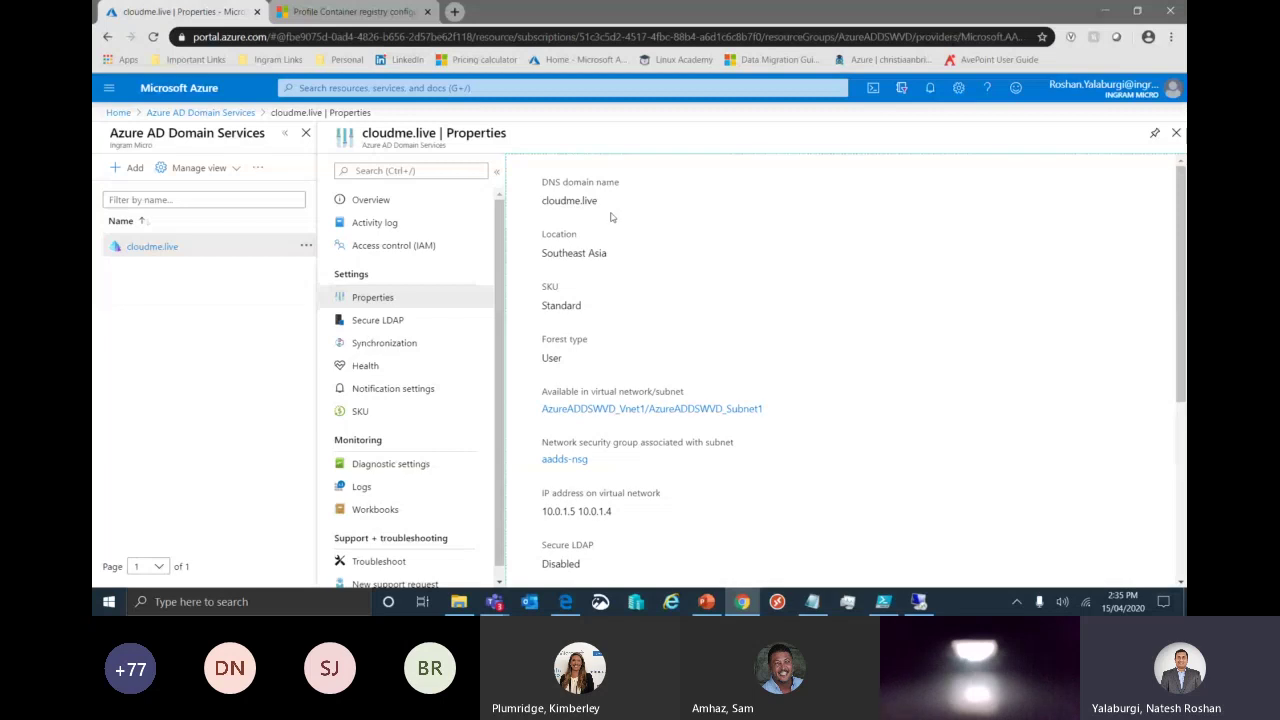
{"action": "left_click", "coordinate": [200, 112]}
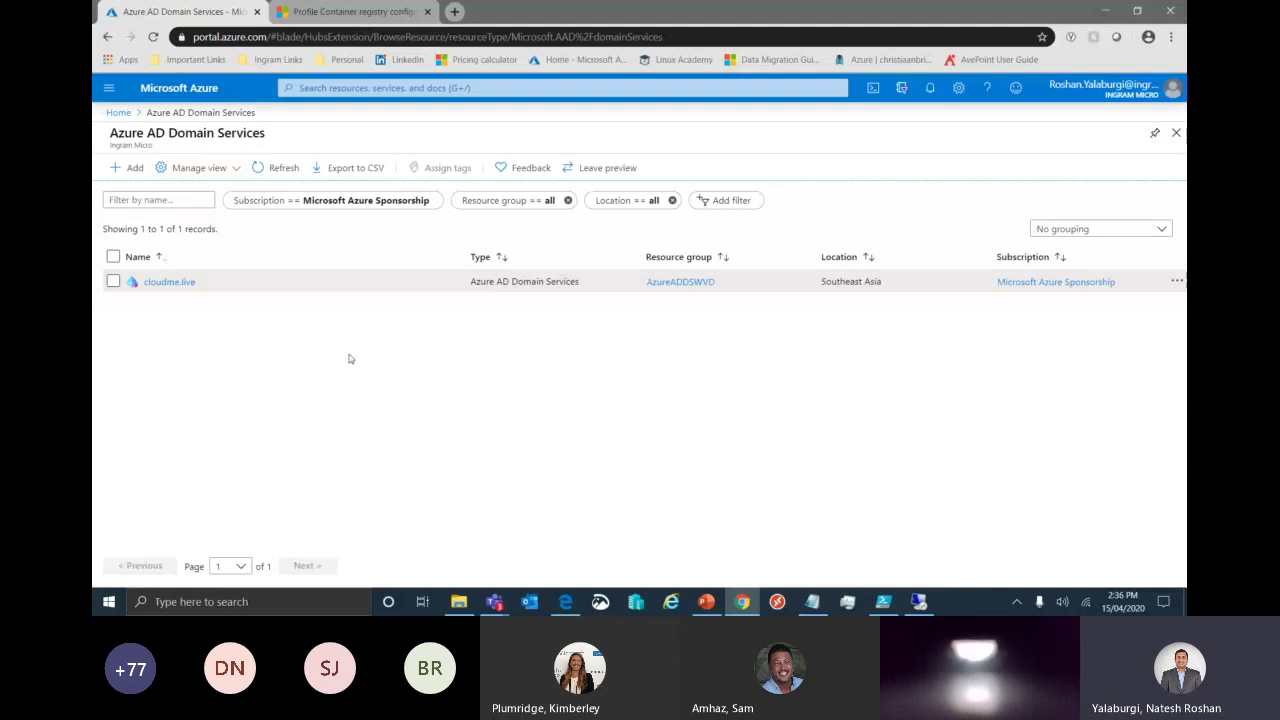
Go from Home to Azure Active Directory and open its All groups list.
{"action": "left_click", "coordinate": [118, 112]}
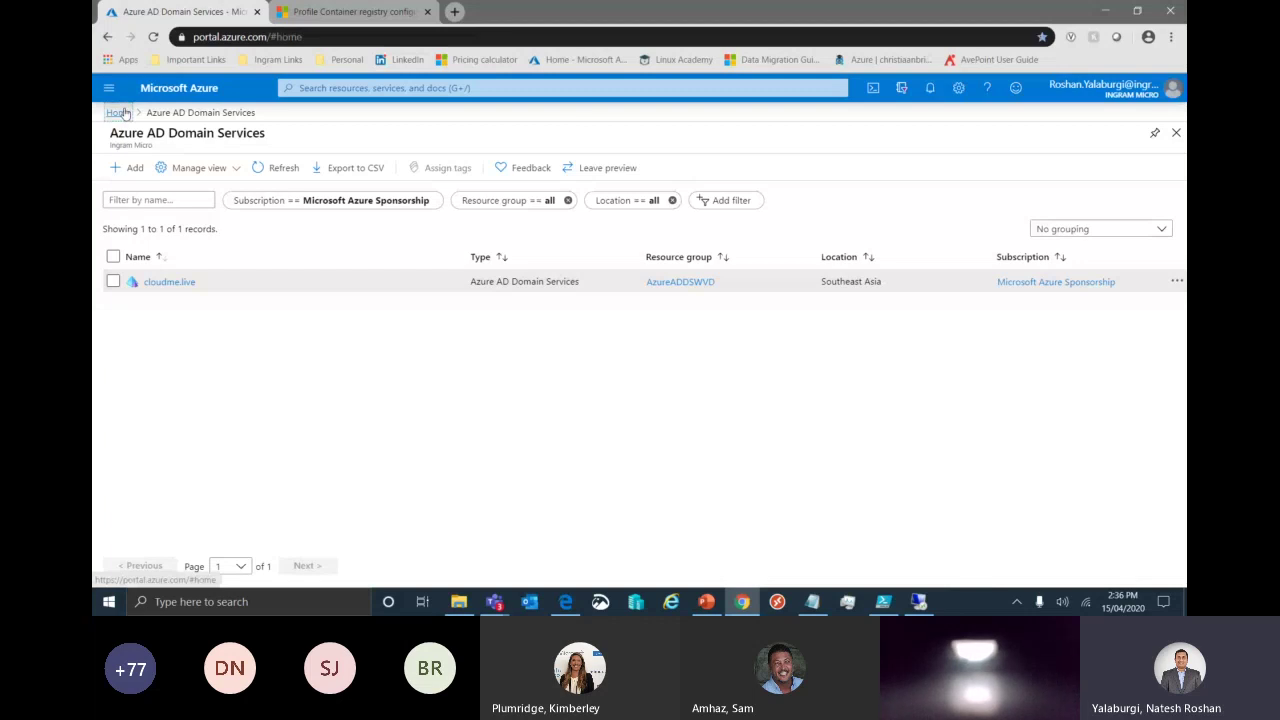
{"action": "left_click", "coordinate": [517, 175]}
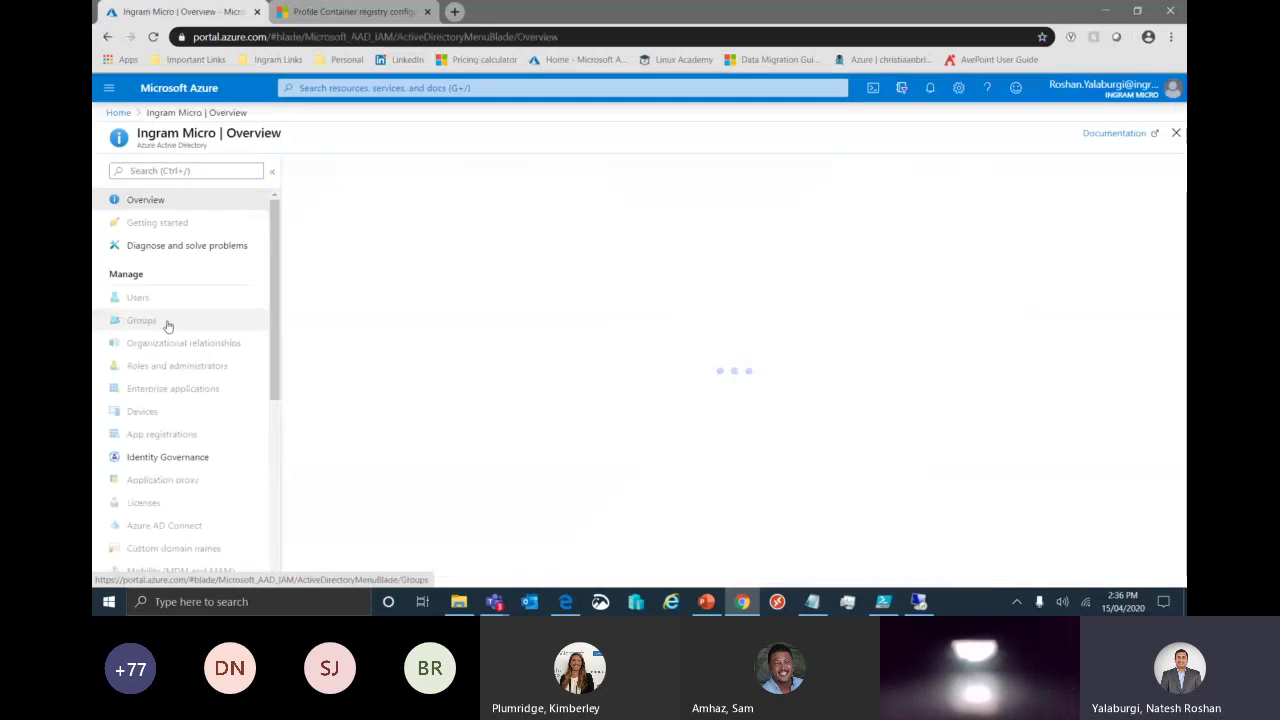
{"action": "left_click", "coordinate": [168, 327]}
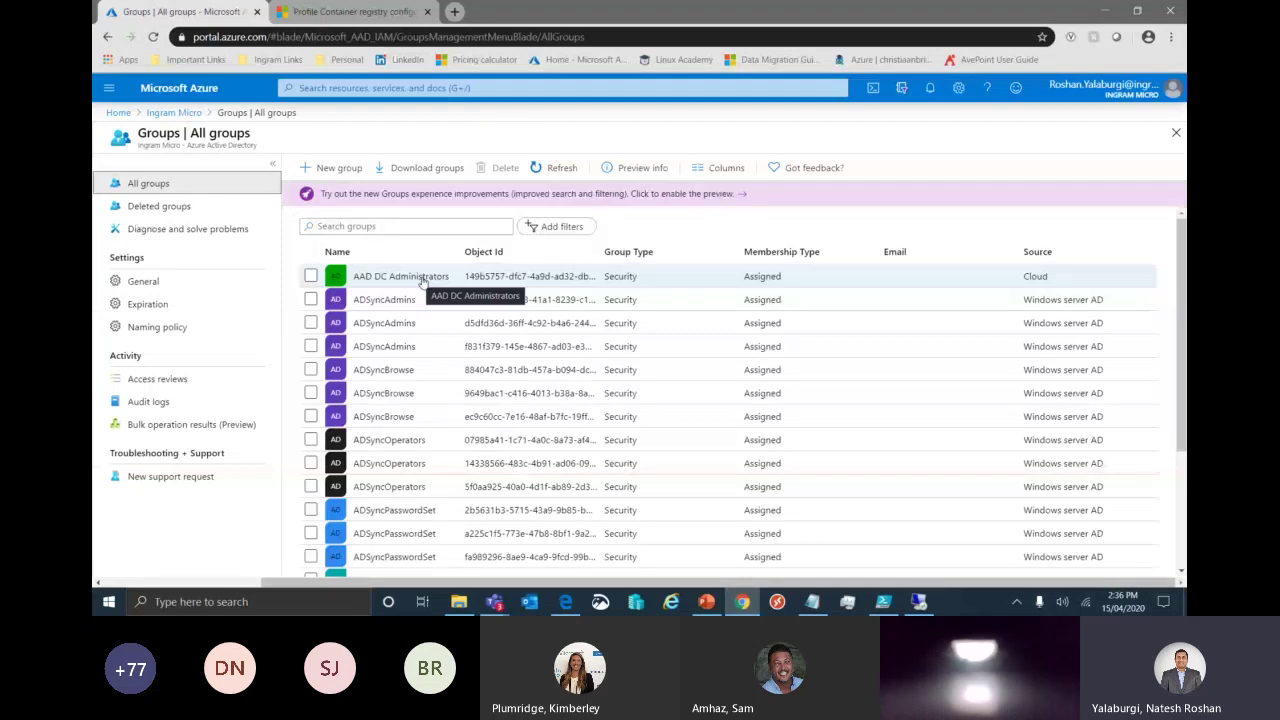
Check an AAD DC Administrators member's assigned roles show Global administrator, then return to the Ingram Micro overview.
{"action": "left_click", "coordinate": [423, 281]}
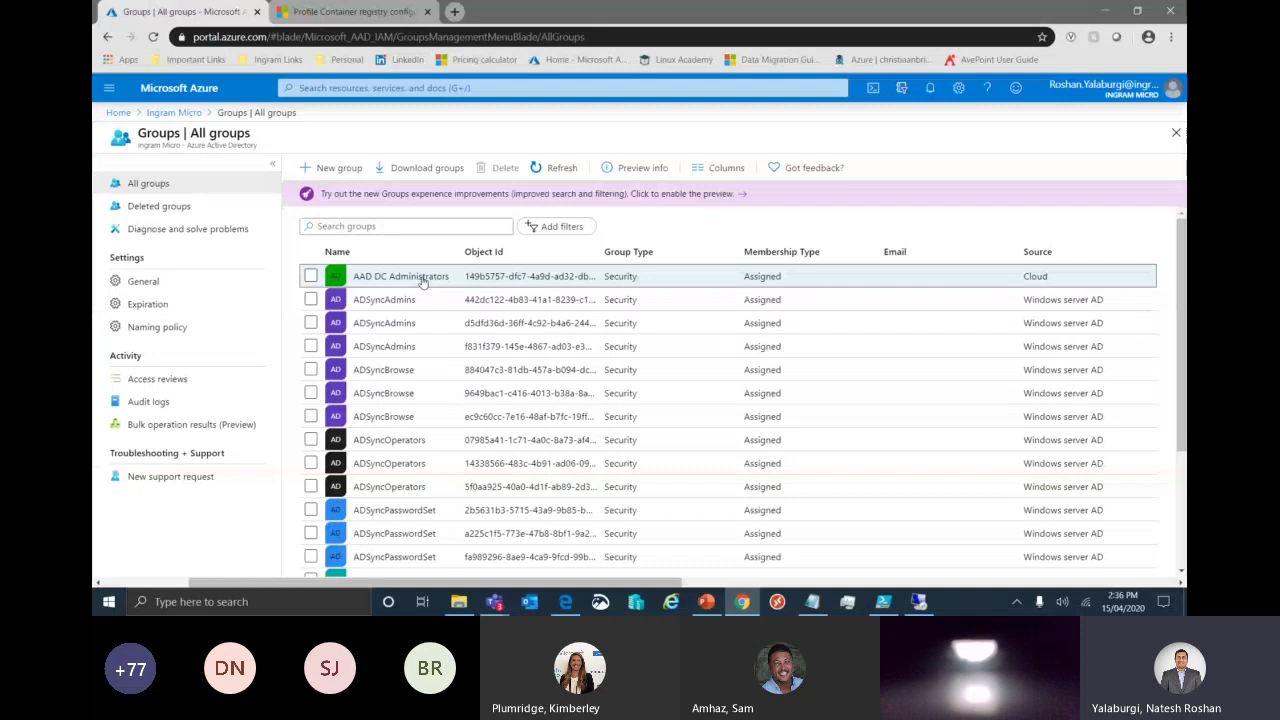
{"action": "left_click", "coordinate": [423, 281]}
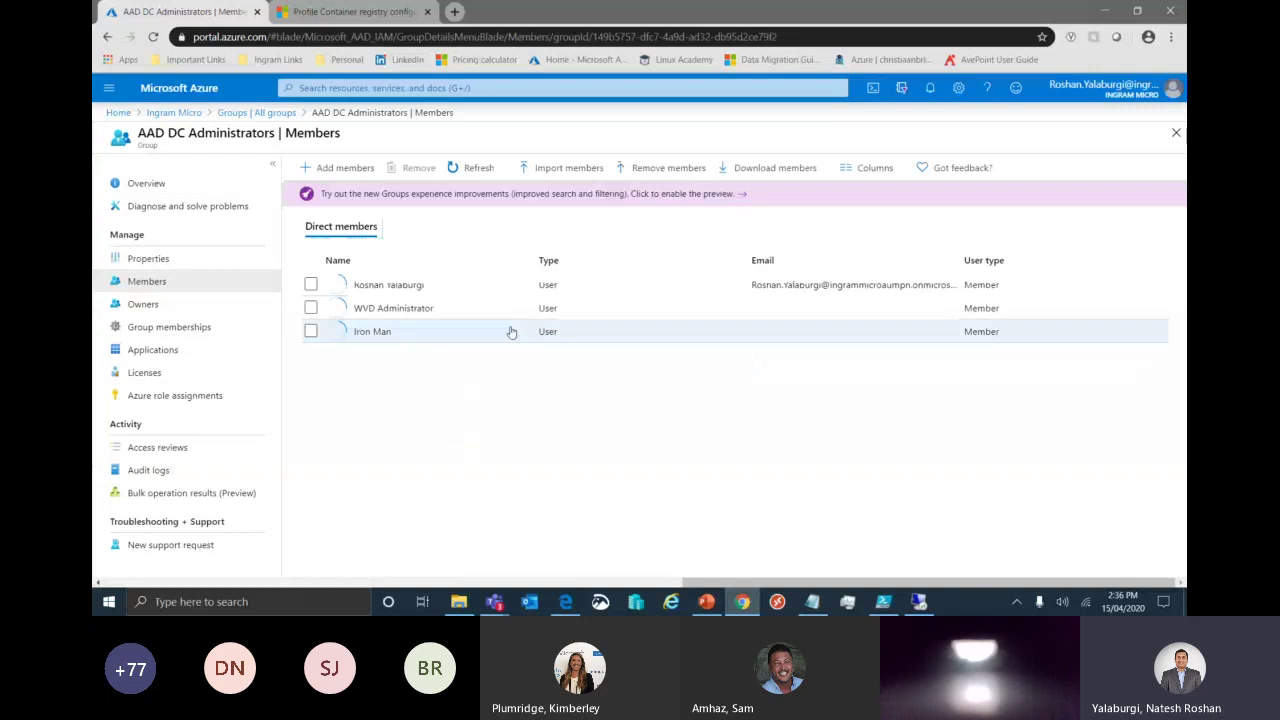
{"action": "left_click", "coordinate": [310, 331]}
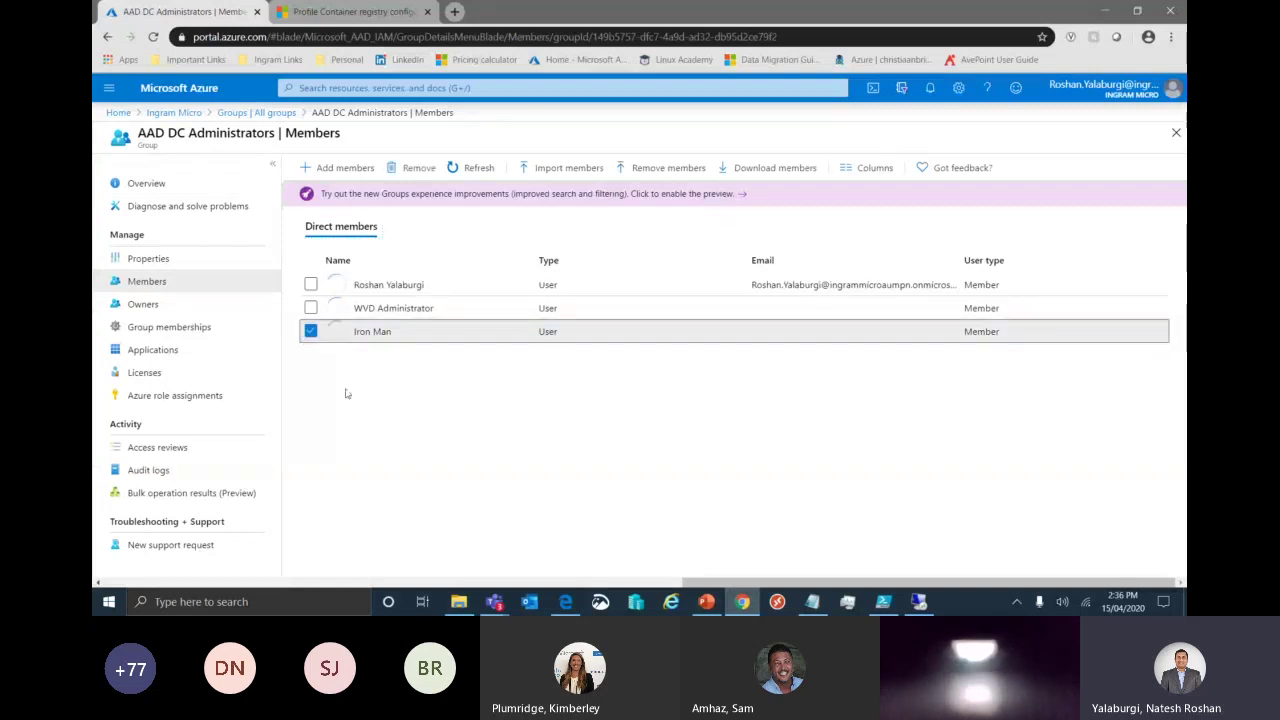
{"action": "left_click", "coordinate": [311, 332]}
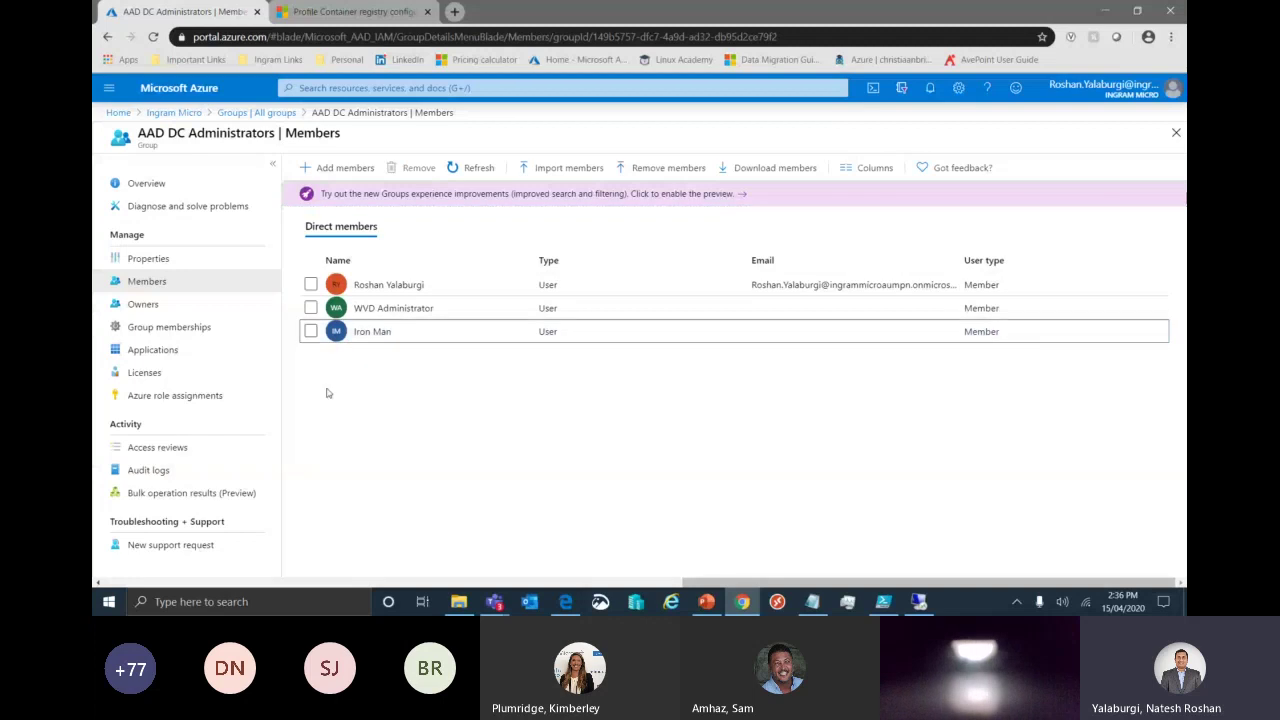
{"action": "left_click", "coordinate": [370, 333]}
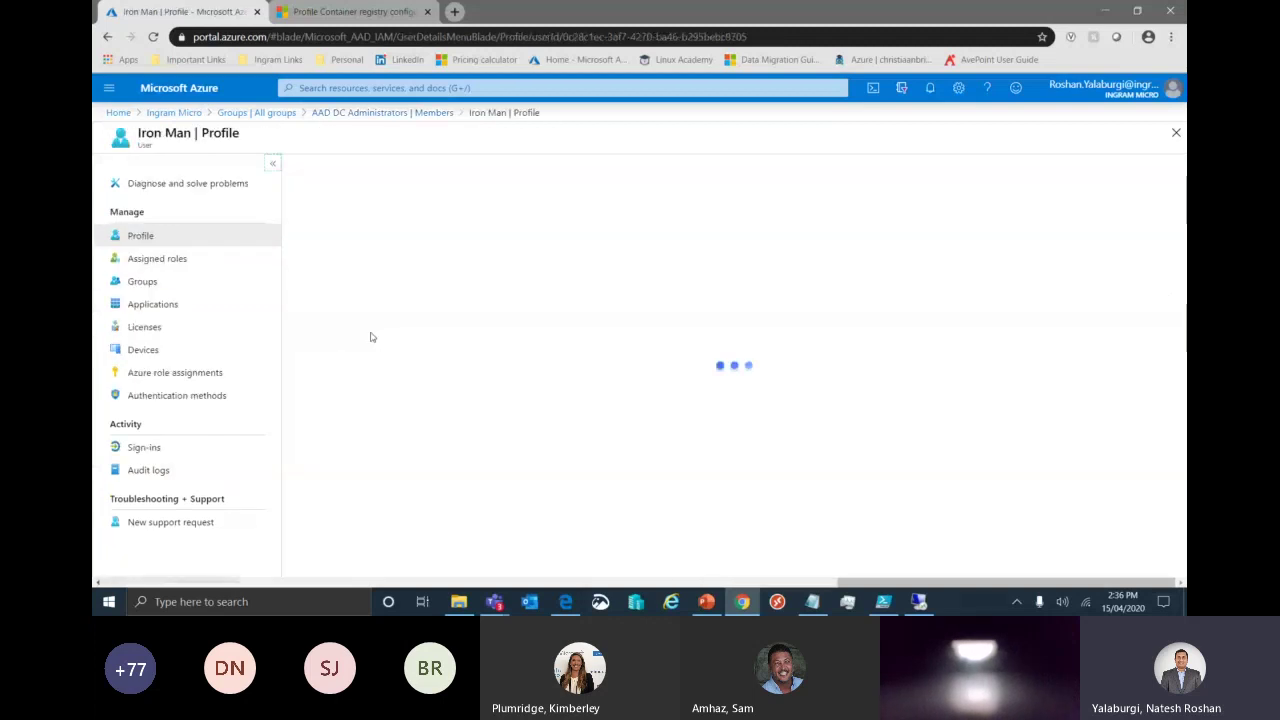
{"action": "left_click", "coordinate": [226, 262]}
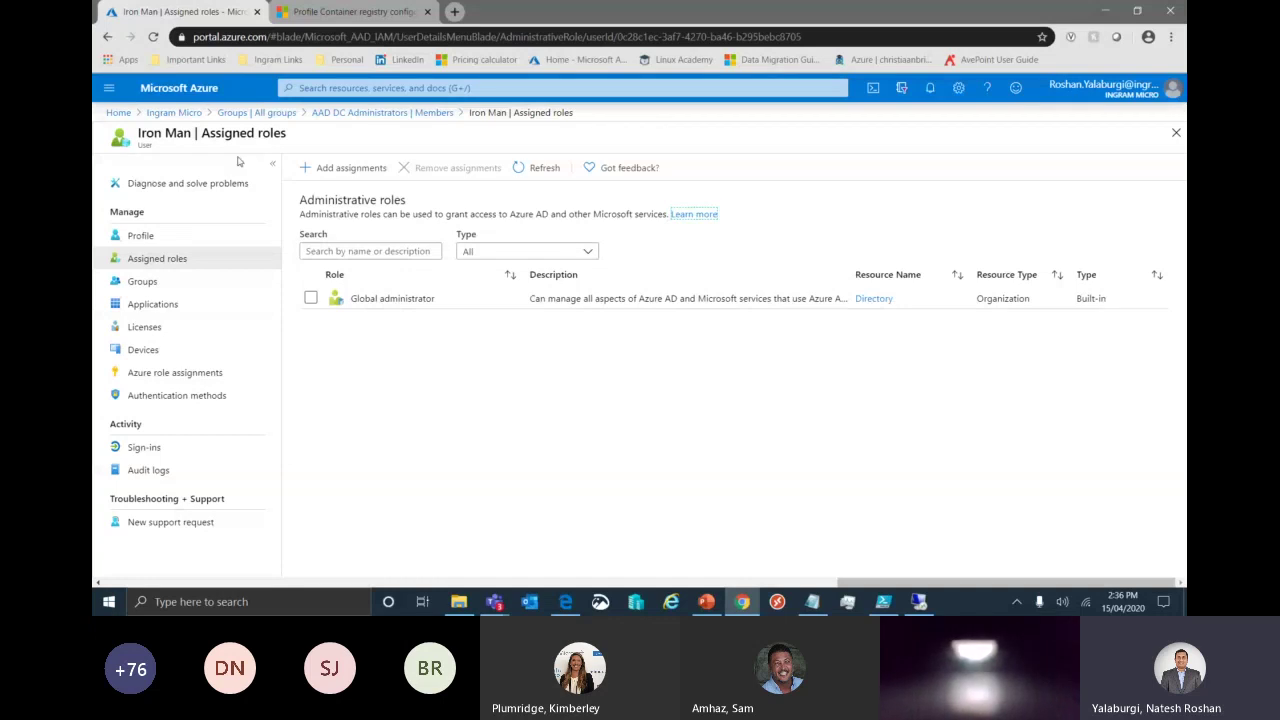
{"action": "left_click", "coordinate": [174, 112]}
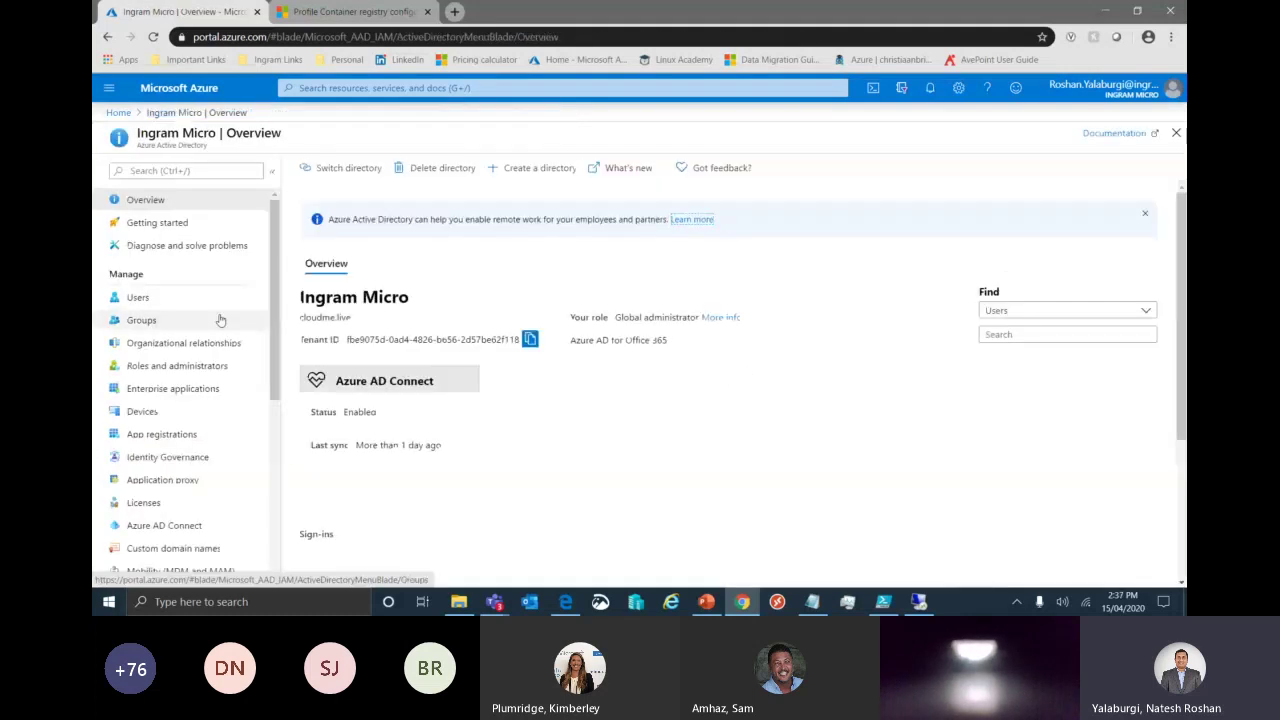
Search groups for 'WVD', view the WVD Users group's members, and return to the portal home page.
{"action": "left_click", "coordinate": [141, 320]}
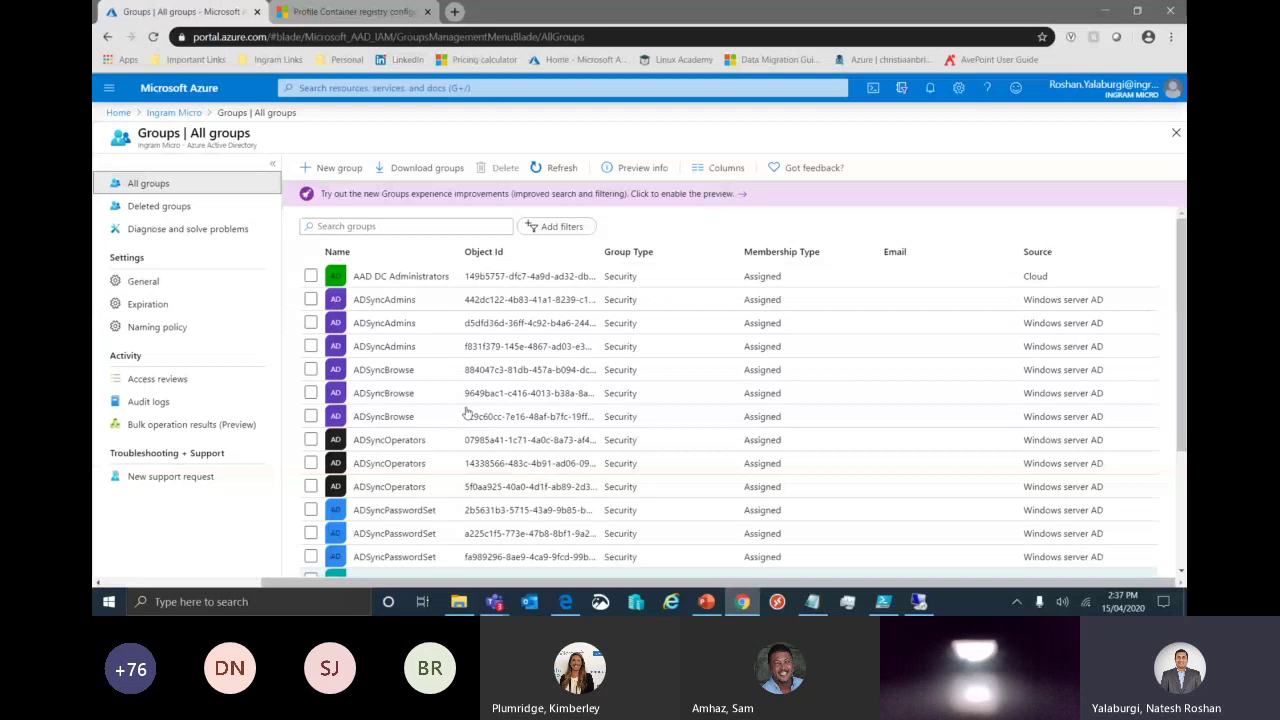
{"action": "type", "text": "WVD"}
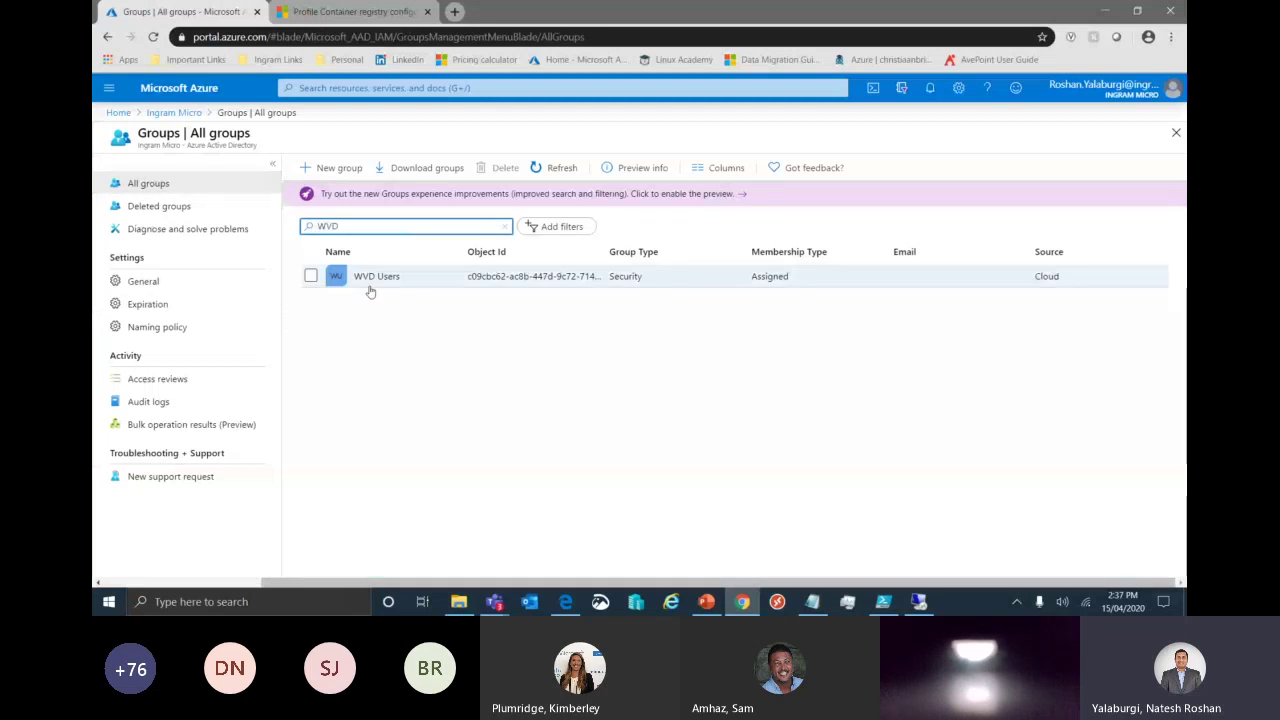
{"action": "left_click", "coordinate": [370, 286]}
{"action": "left_click", "coordinate": [199, 284]}
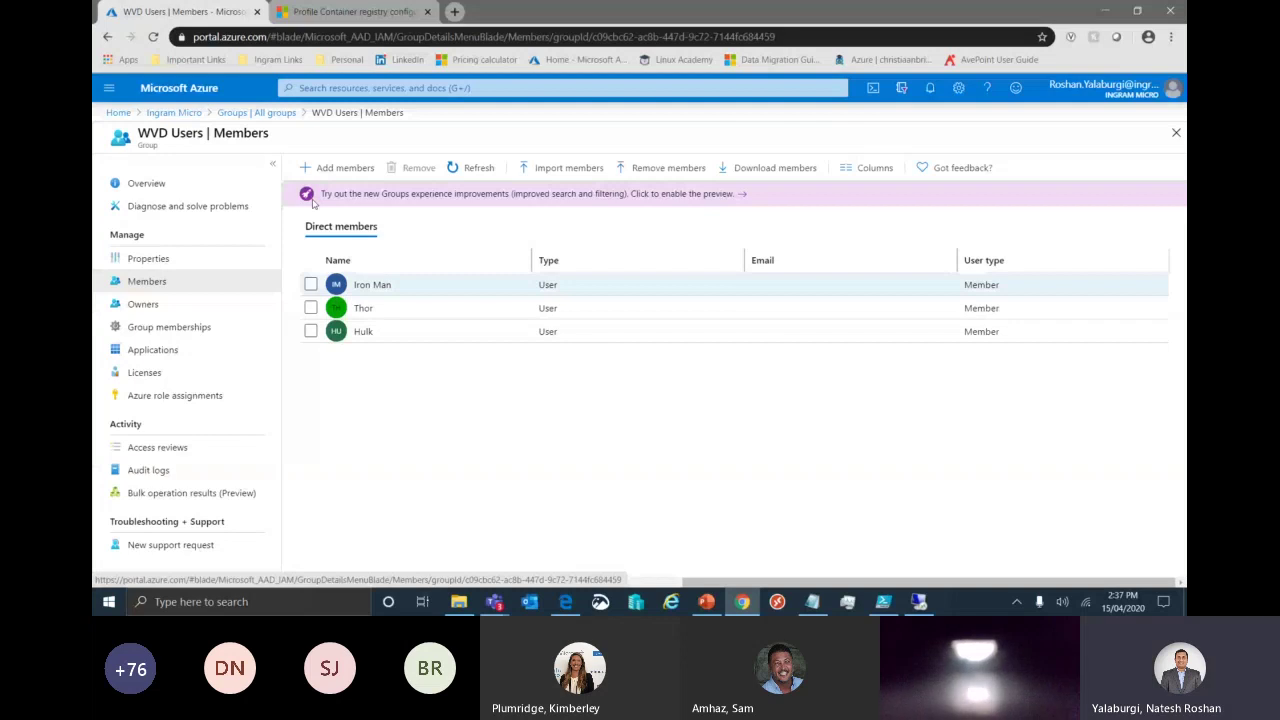
{"action": "left_click", "coordinate": [172, 113]}
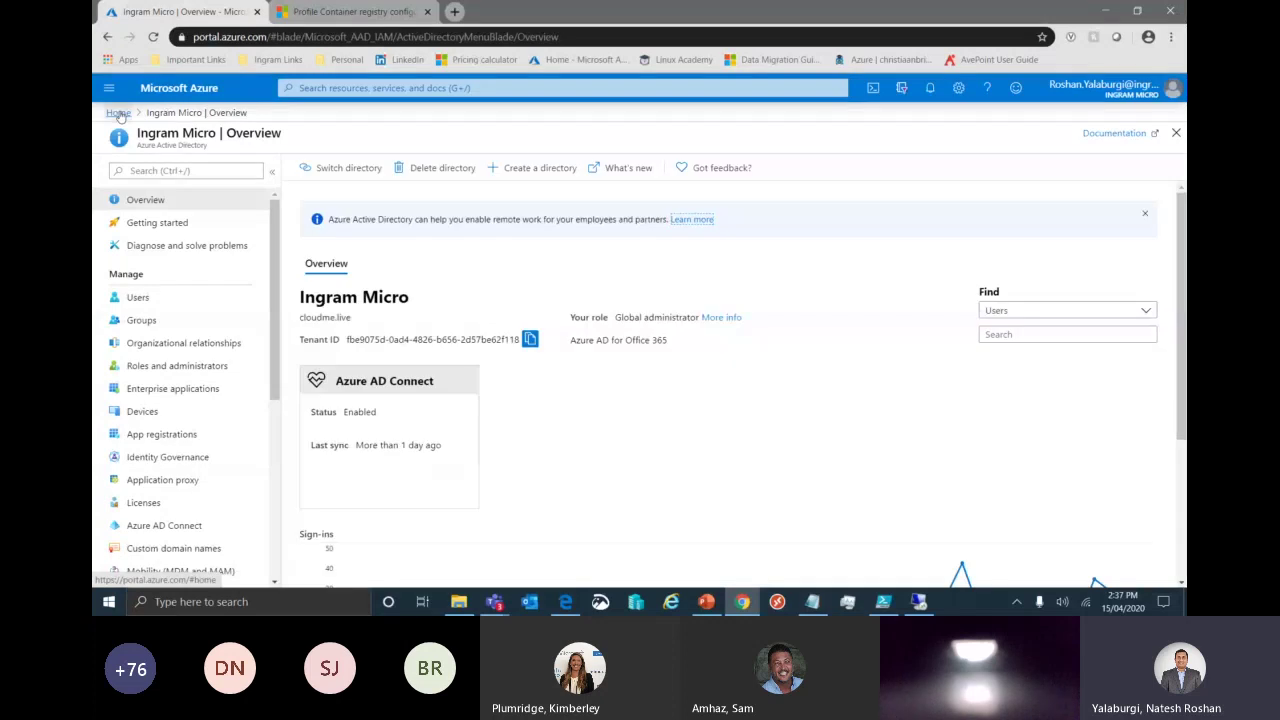
{"action": "left_click", "coordinate": [118, 113]}
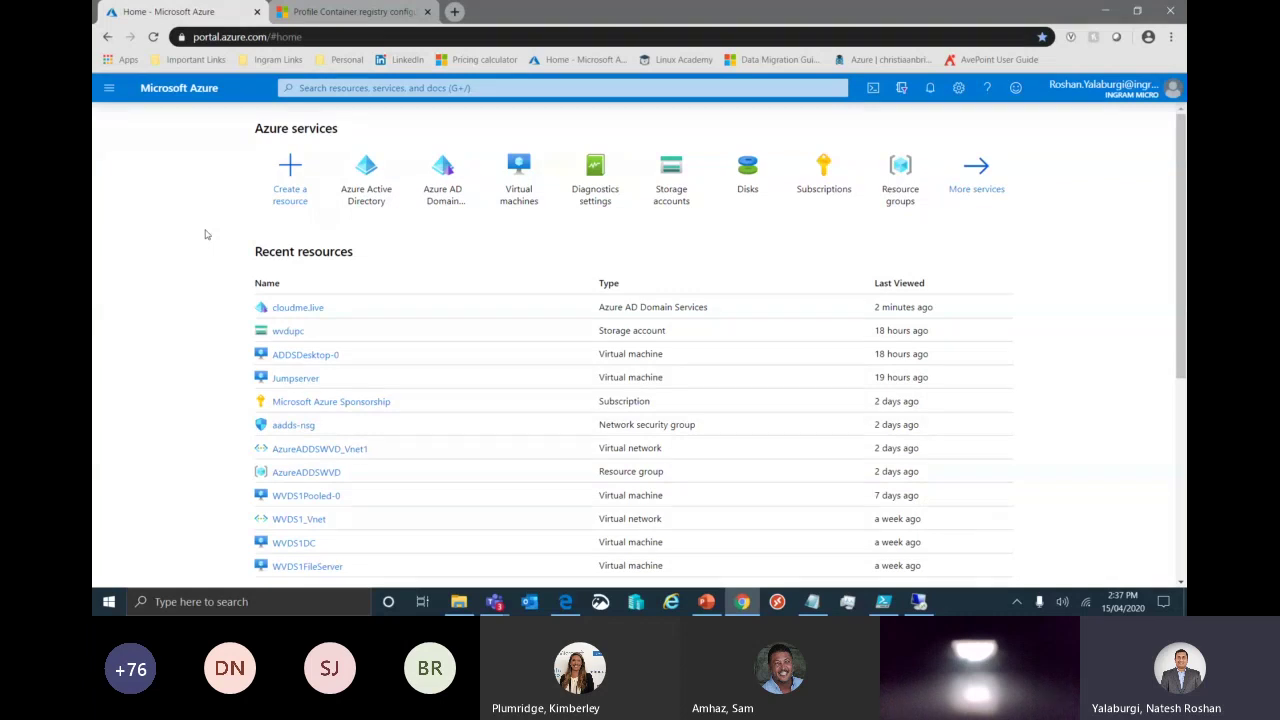
{"action": "left_click", "coordinate": [454, 11]}
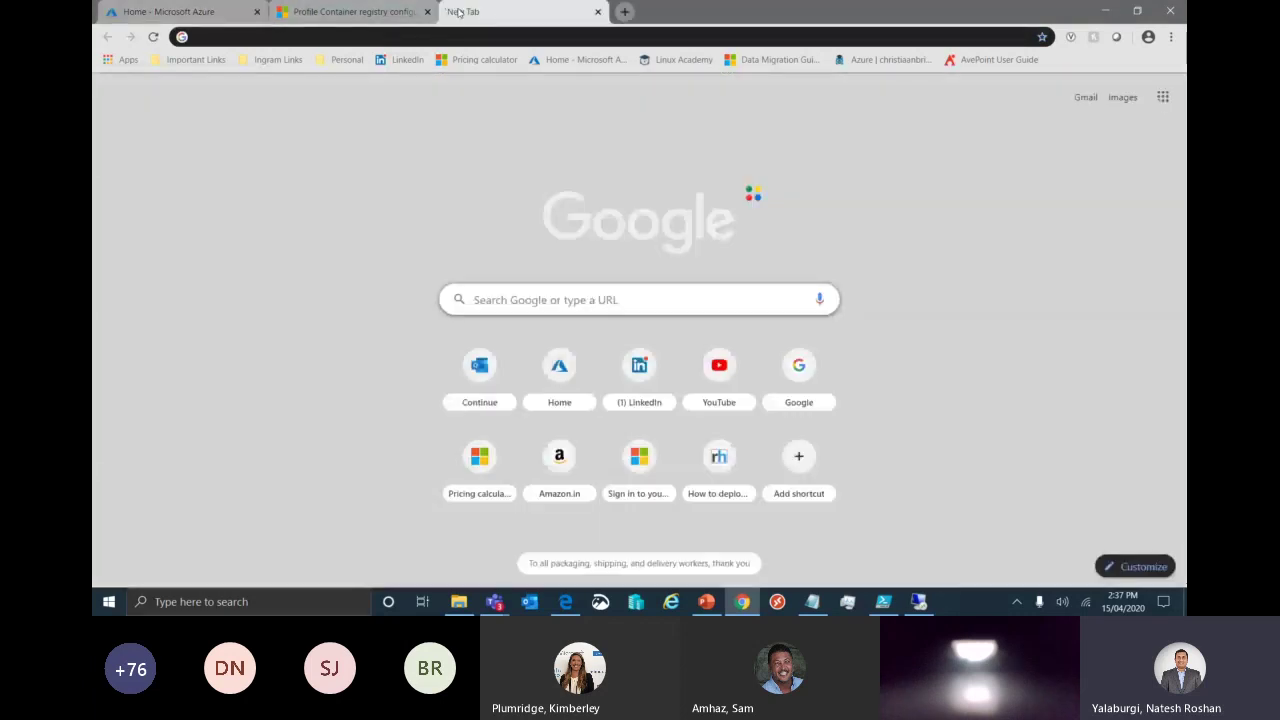
Copy the Tenant ID from Azure Active Directory and place the cursor in the RDWeb consent page's tenant field.
{"action": "type", "text": "re"}
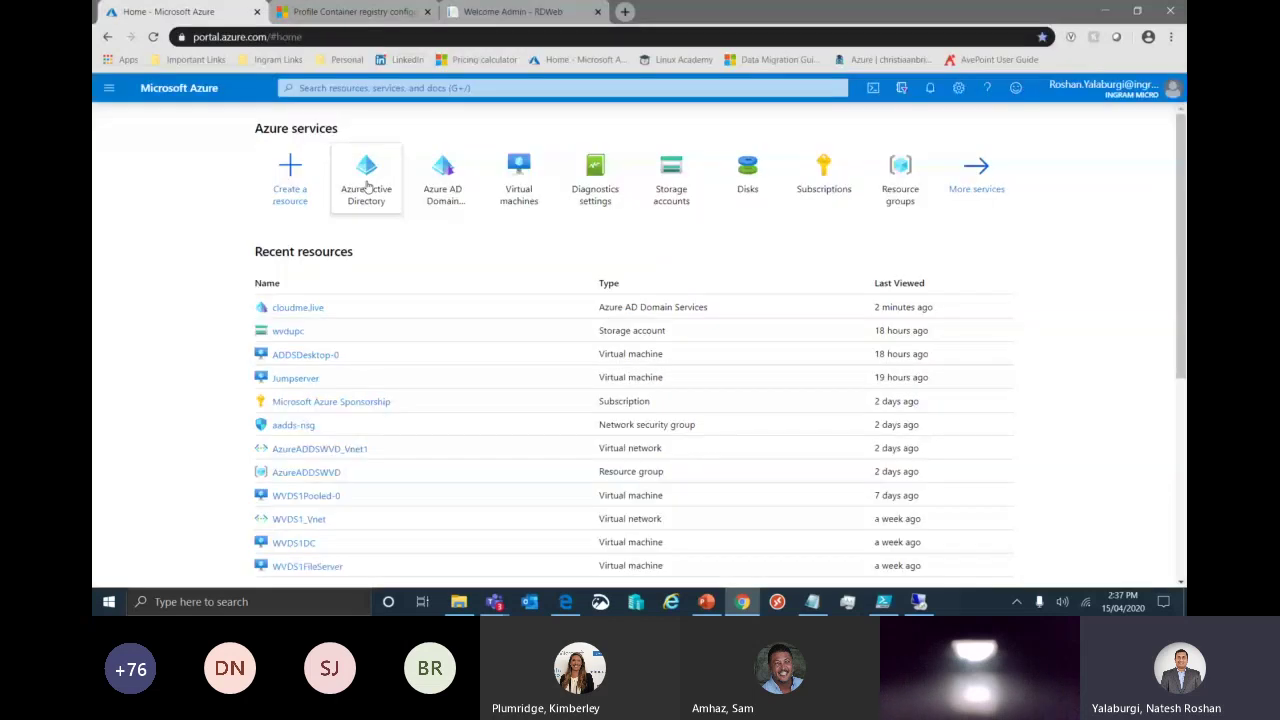
{"action": "left_click", "coordinate": [368, 186]}
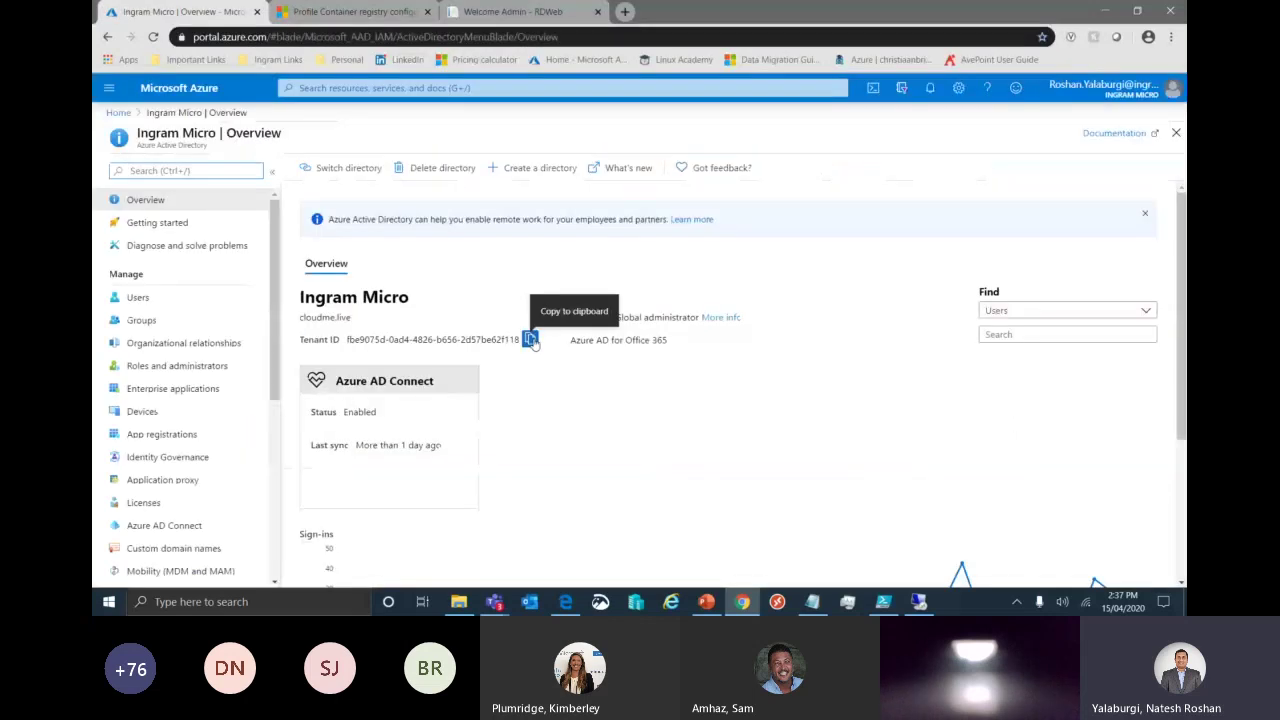
{"action": "left_click", "coordinate": [531, 341]}
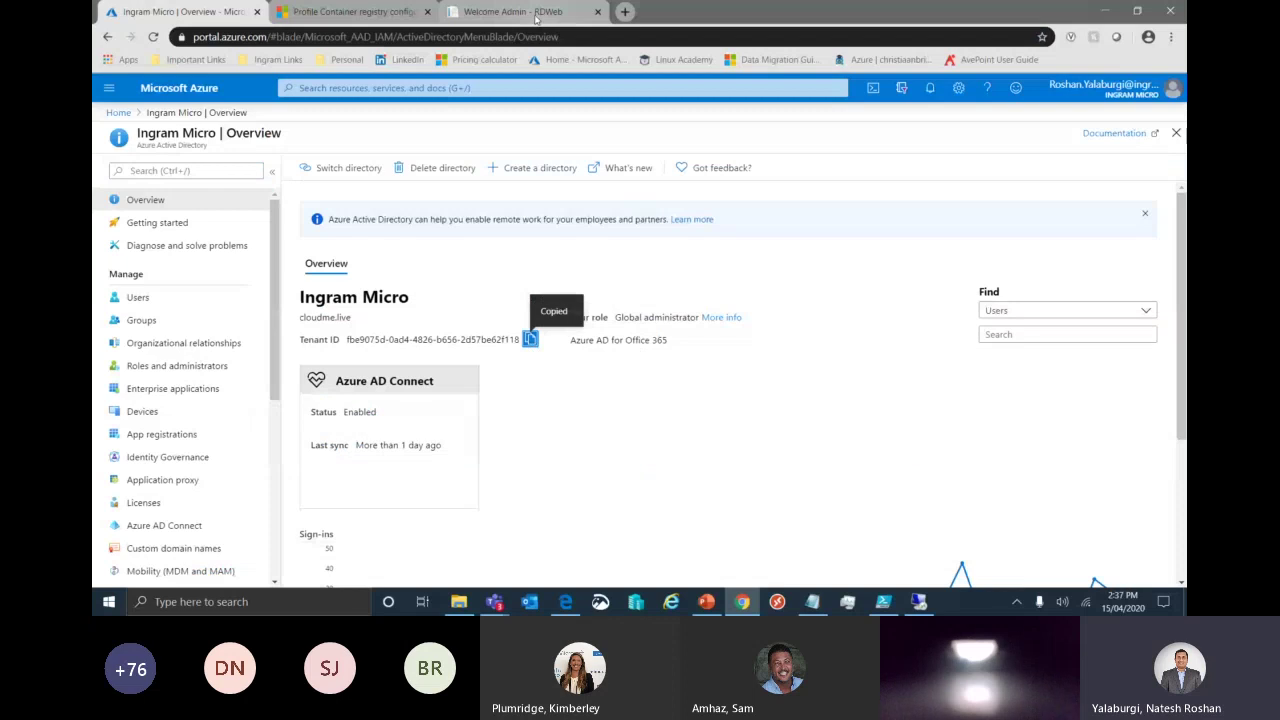
{"action": "left_click", "coordinate": [536, 15]}
{"action": "left_click", "coordinate": [462, 259]}
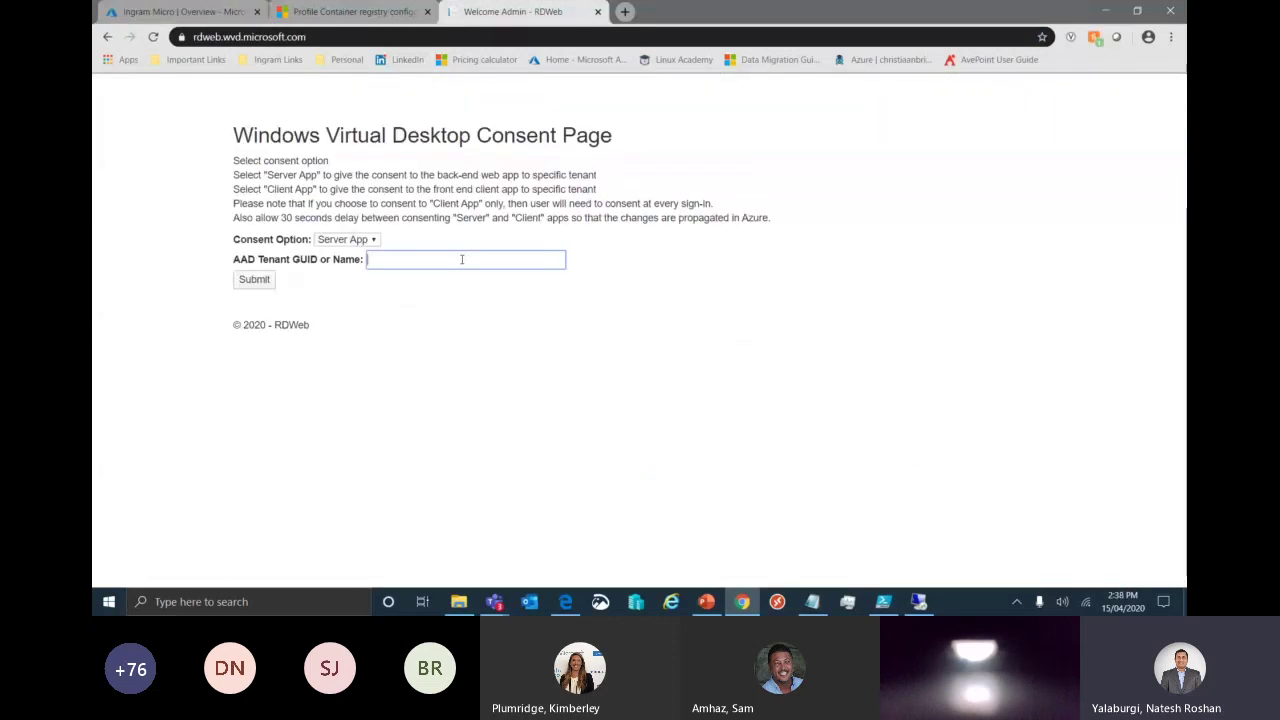
Paste the tenant ID, submit the Server App consent, sign in, and accept the permissions.
{"action": "key", "text": "ctrl+v"}
{"action": "key", "text": "Return"}
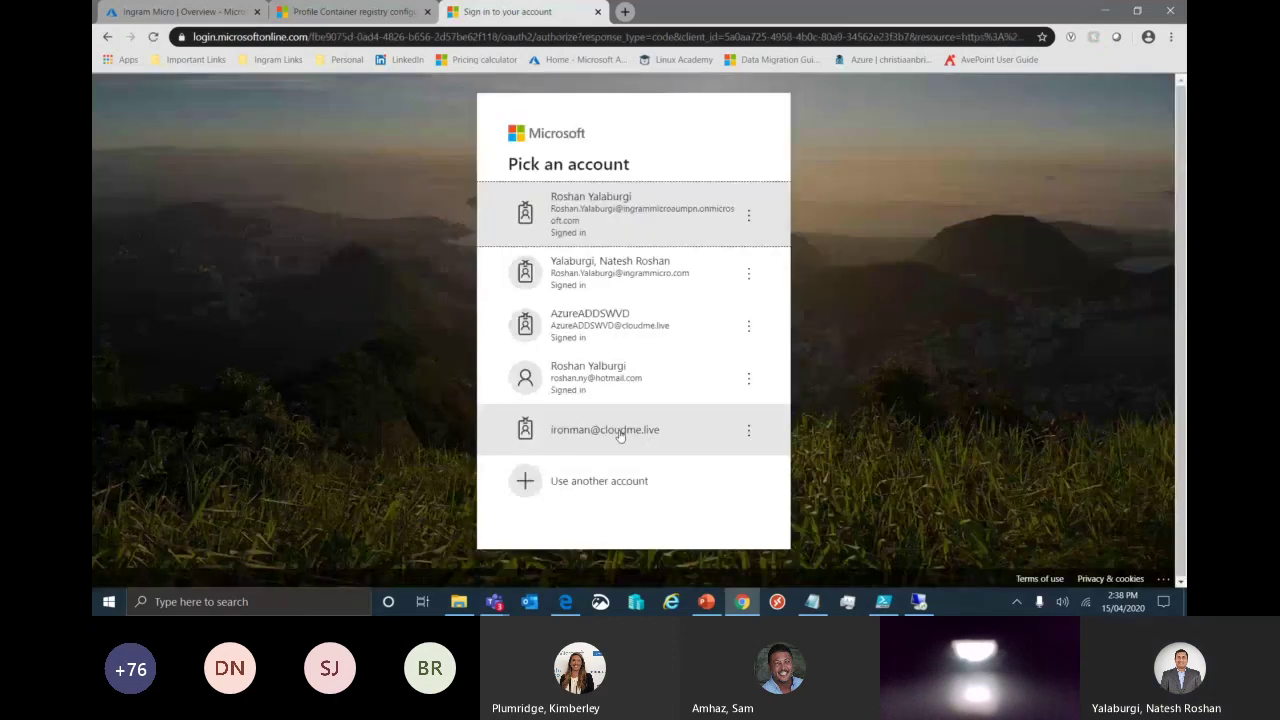
{"action": "left_click", "coordinate": [619, 436]}
{"action": "left_click", "coordinate": [729, 397]}
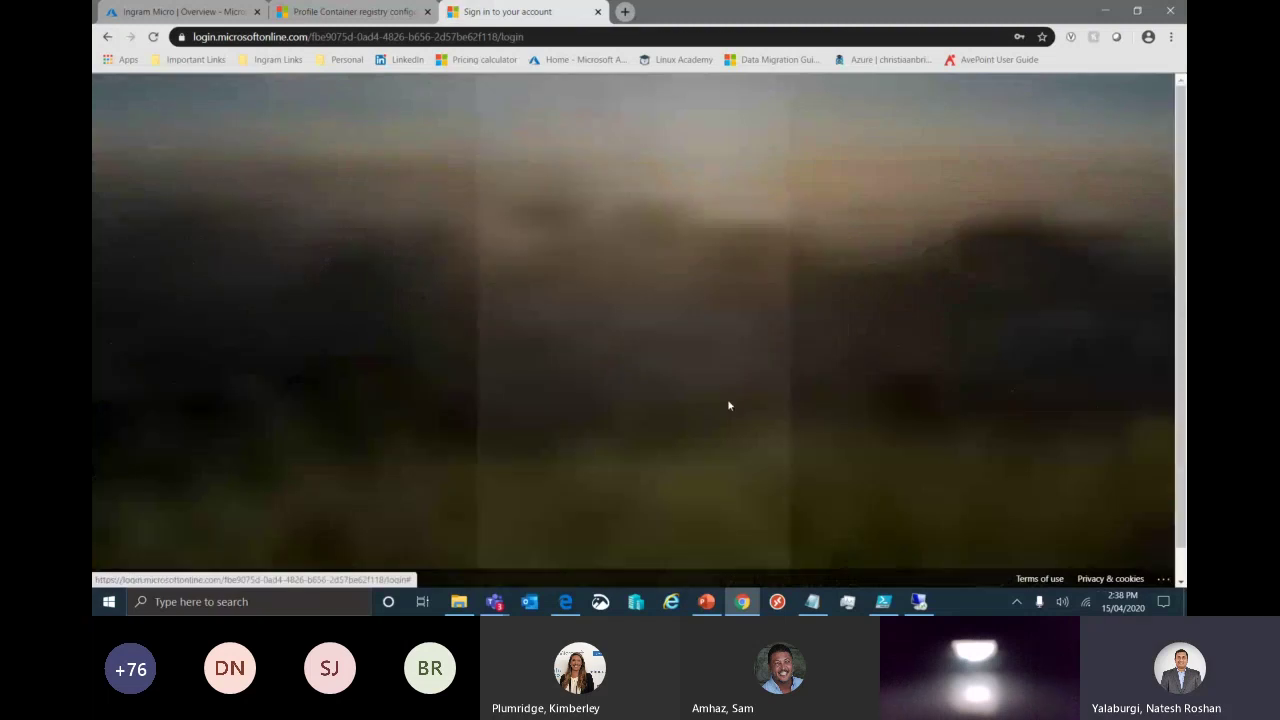
{"action": "left_click", "coordinate": [733, 561]}
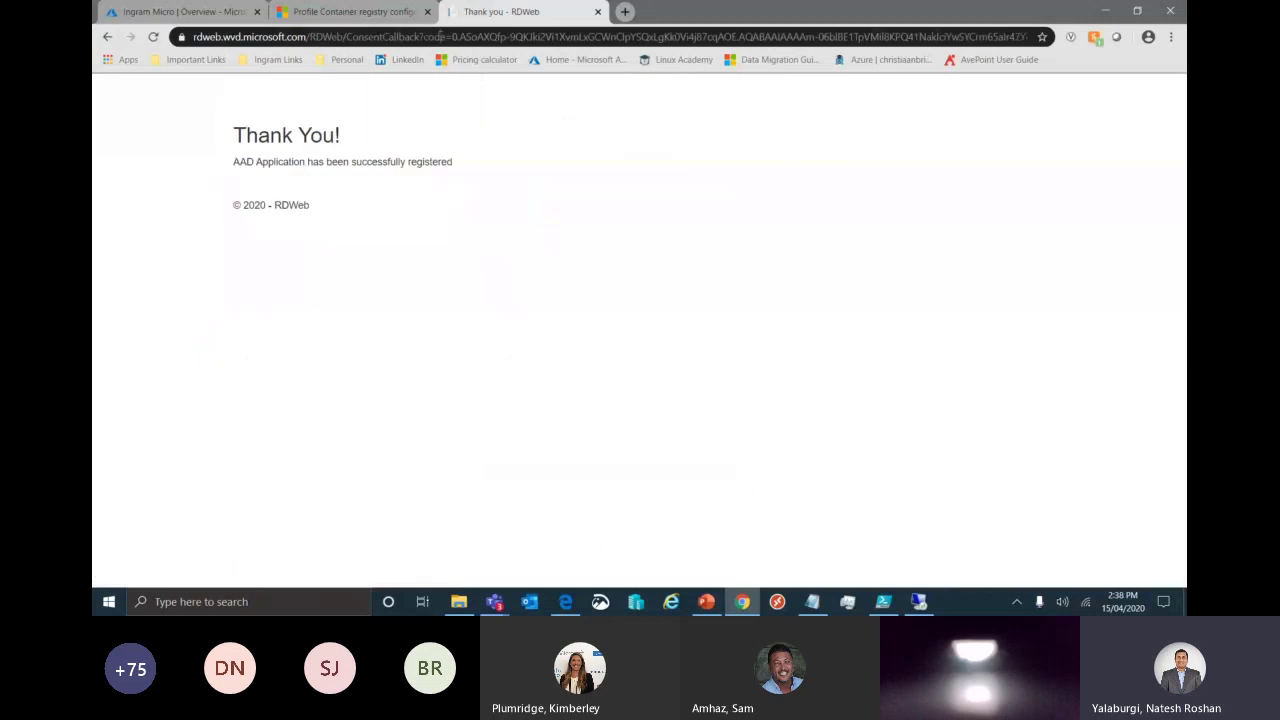
Grant Client App consent on rdweb.wvd.microsoft.com for the same tenant, then close the Thank You tab.
{"action": "left_click", "coordinate": [440, 36]}
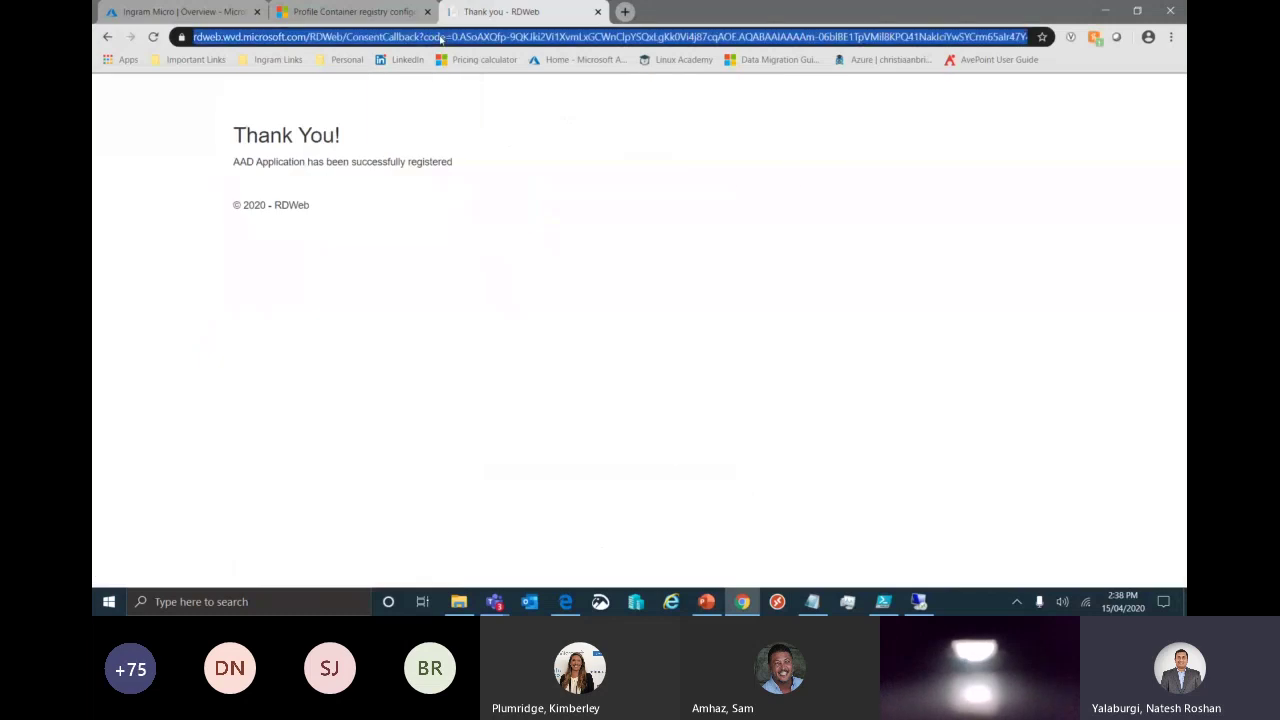
{"action": "type", "text": "rd"}
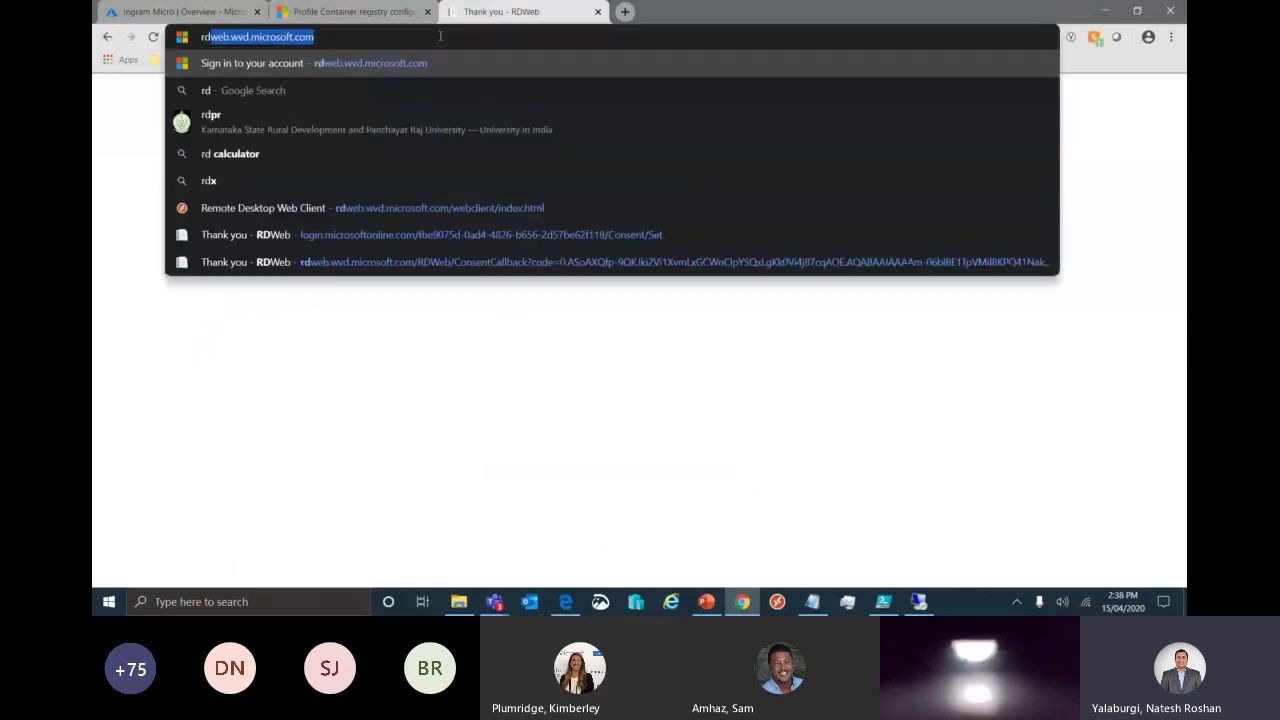
{"action": "key", "text": "Return"}
{"action": "left_click", "coordinate": [411, 261]}
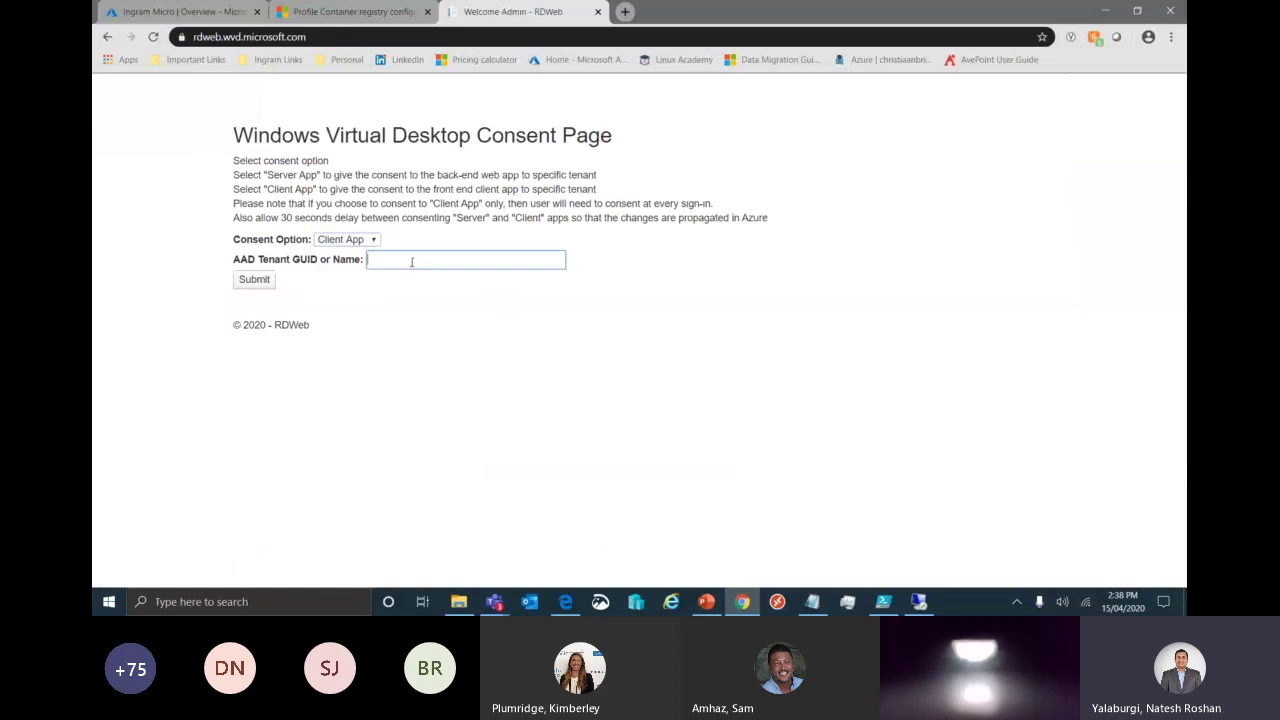
{"action": "key", "text": "ctrl+v"}
{"action": "left_click", "coordinate": [262, 283]}
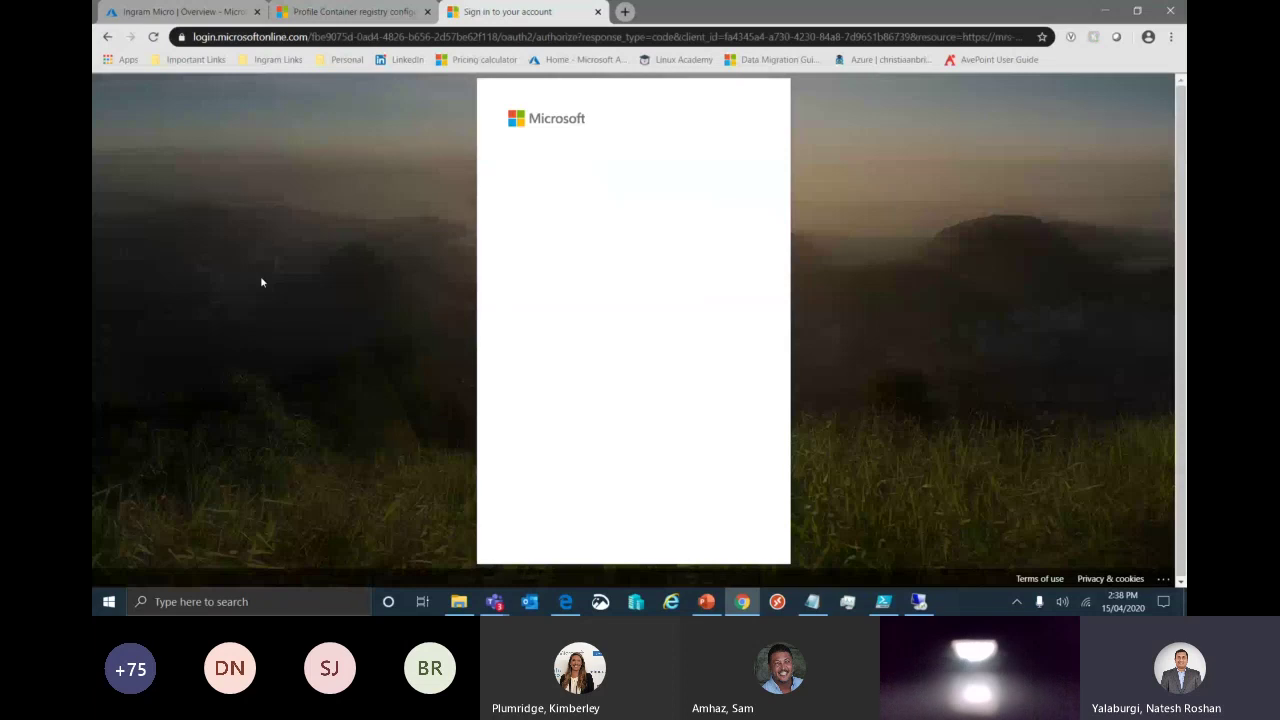
{"action": "left_click", "coordinate": [633, 193]}
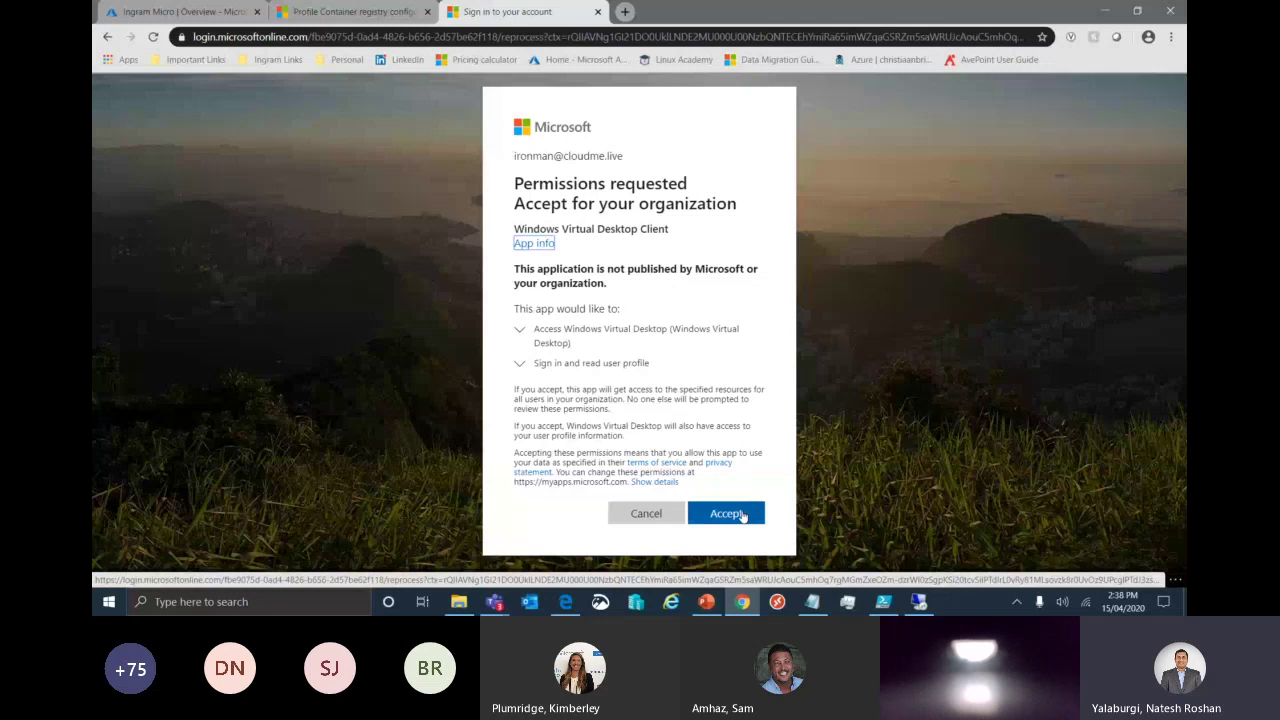
{"action": "left_click", "coordinate": [742, 516]}
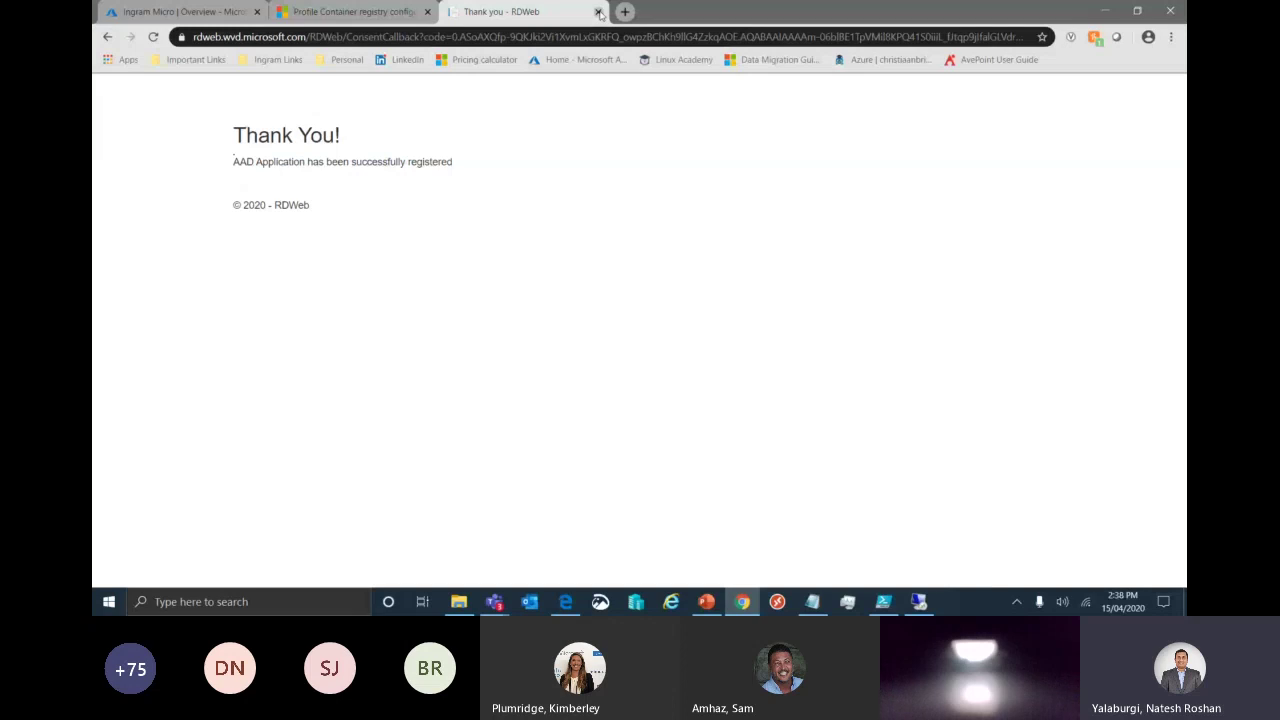
{"action": "left_click", "coordinate": [598, 12]}
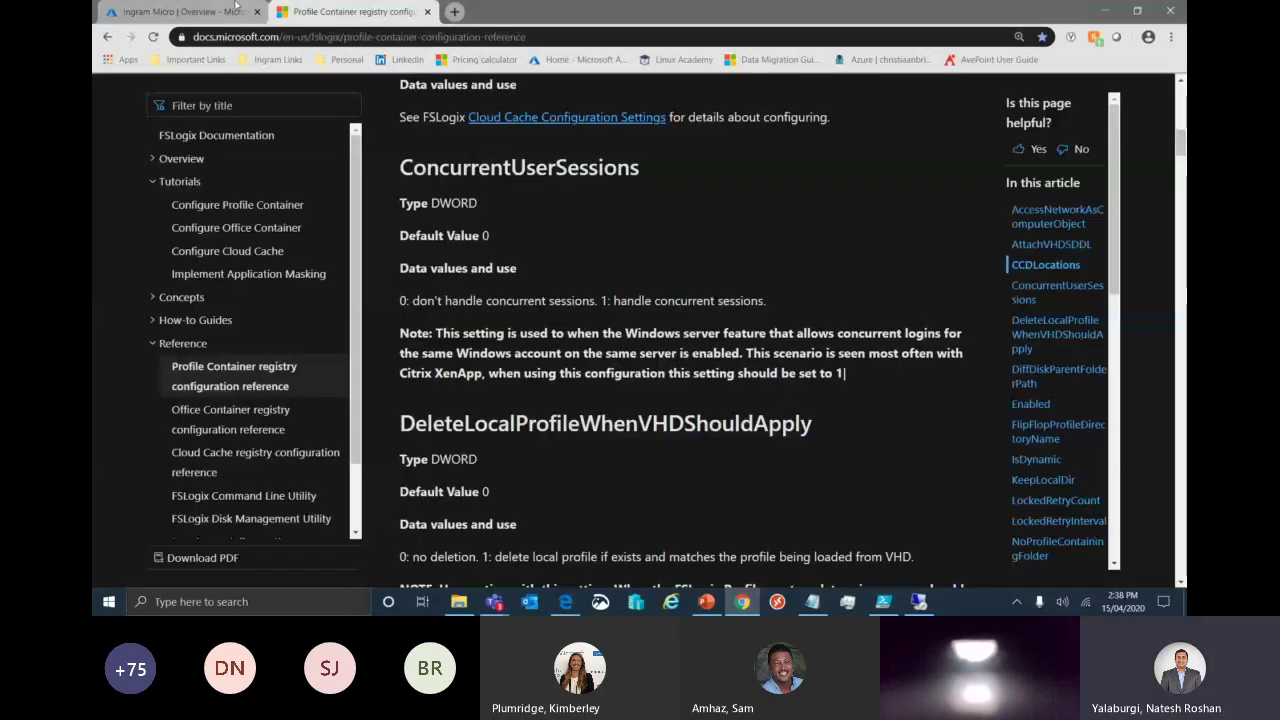
Review the Windows Virtual Desktop enterprise app's user assignments and start adding a user.
{"action": "left_click", "coordinate": [200, 11]}
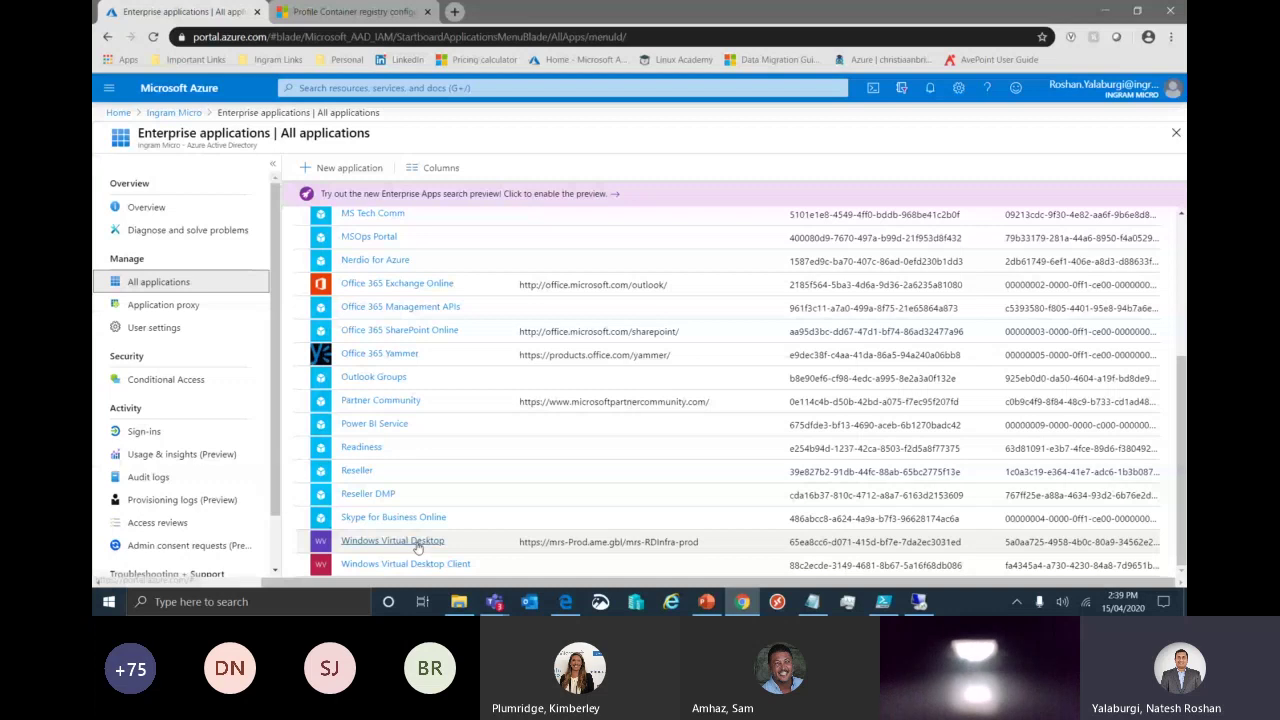
{"action": "left_click", "coordinate": [392, 541]}
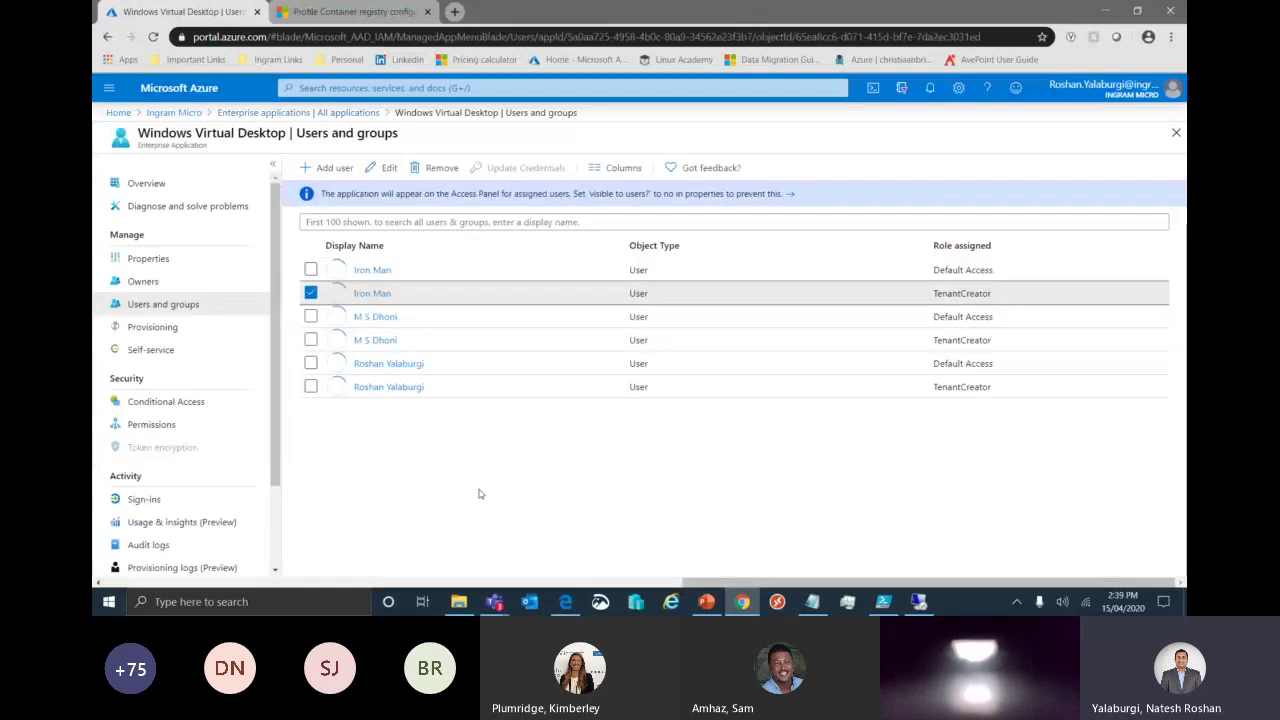
{"action": "left_click", "coordinate": [325, 176]}
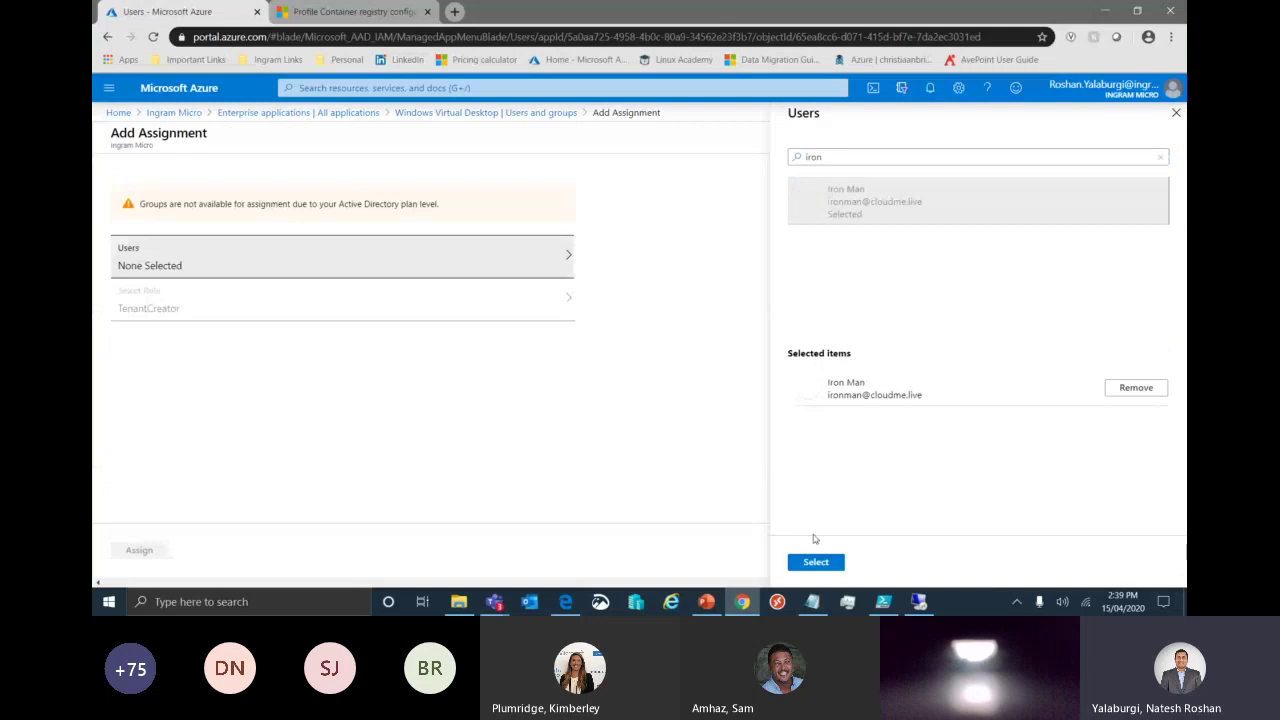
{"action": "left_click", "coordinate": [813, 560]}
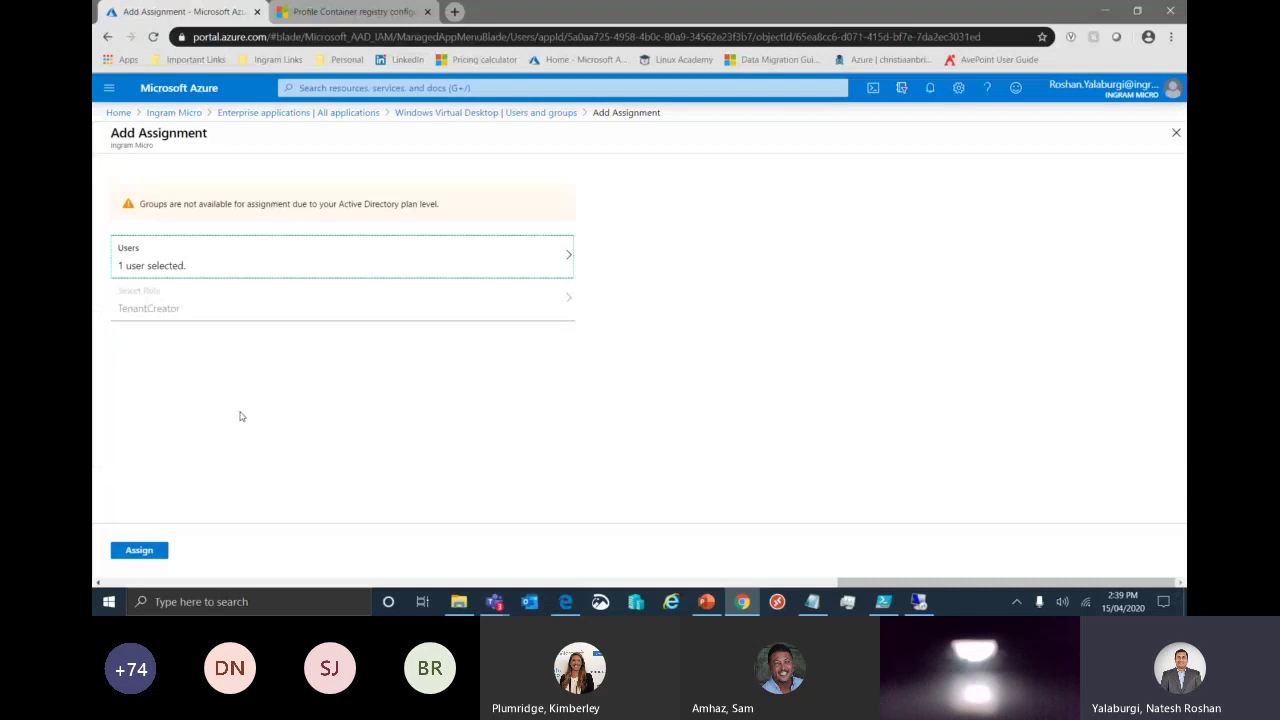
{"action": "left_click", "coordinate": [496, 113]}
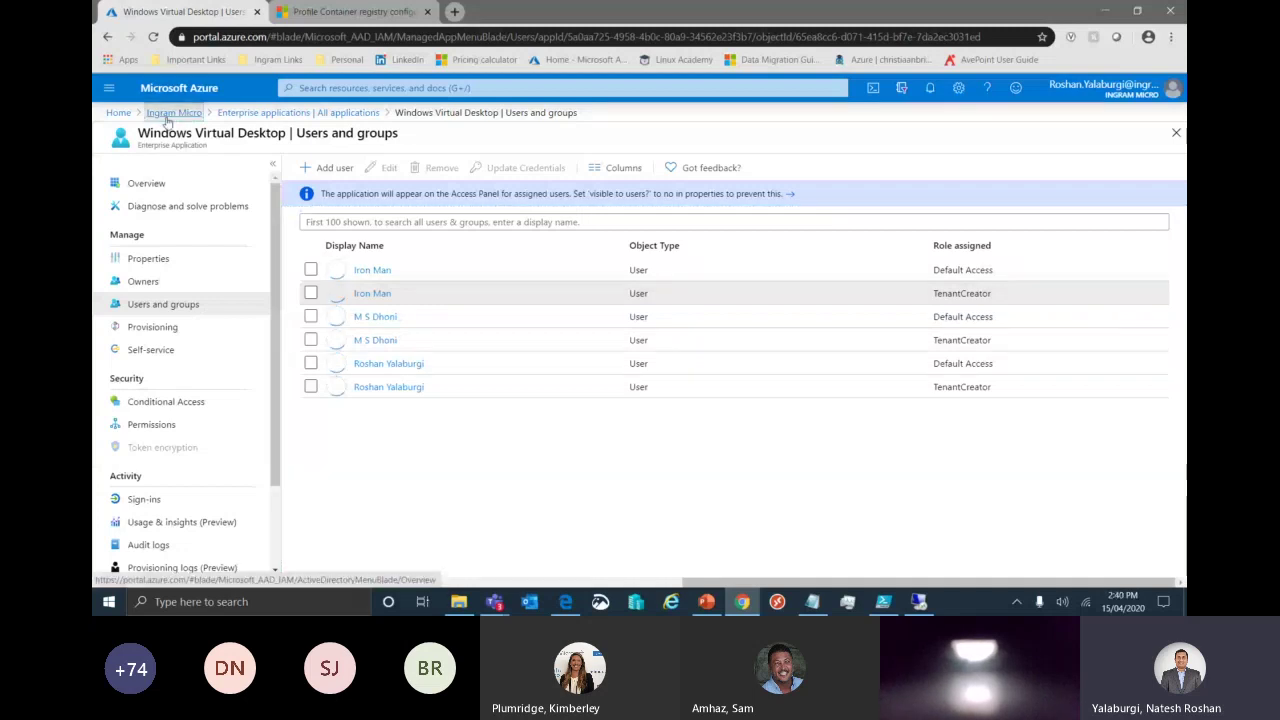
Go back to the Ingram Micro directory overview and bring PowerShell ISE forward.
{"action": "left_click", "coordinate": [168, 113]}
{"action": "mouse_move", "coordinate": [883, 601]}
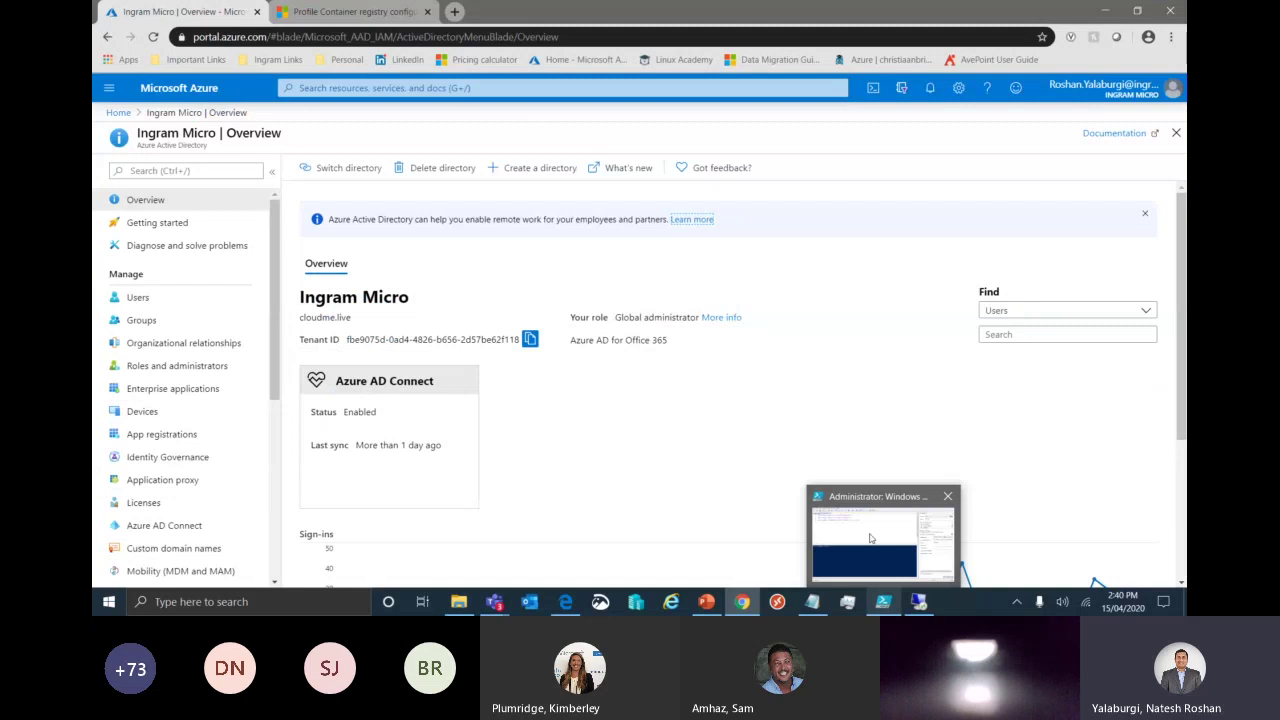
{"action": "left_click", "coordinate": [870, 538]}
Install and import the RDInfra module, allowing the untrusted PSGallery repository.
{"action": "left_click", "coordinate": [426, 74]}
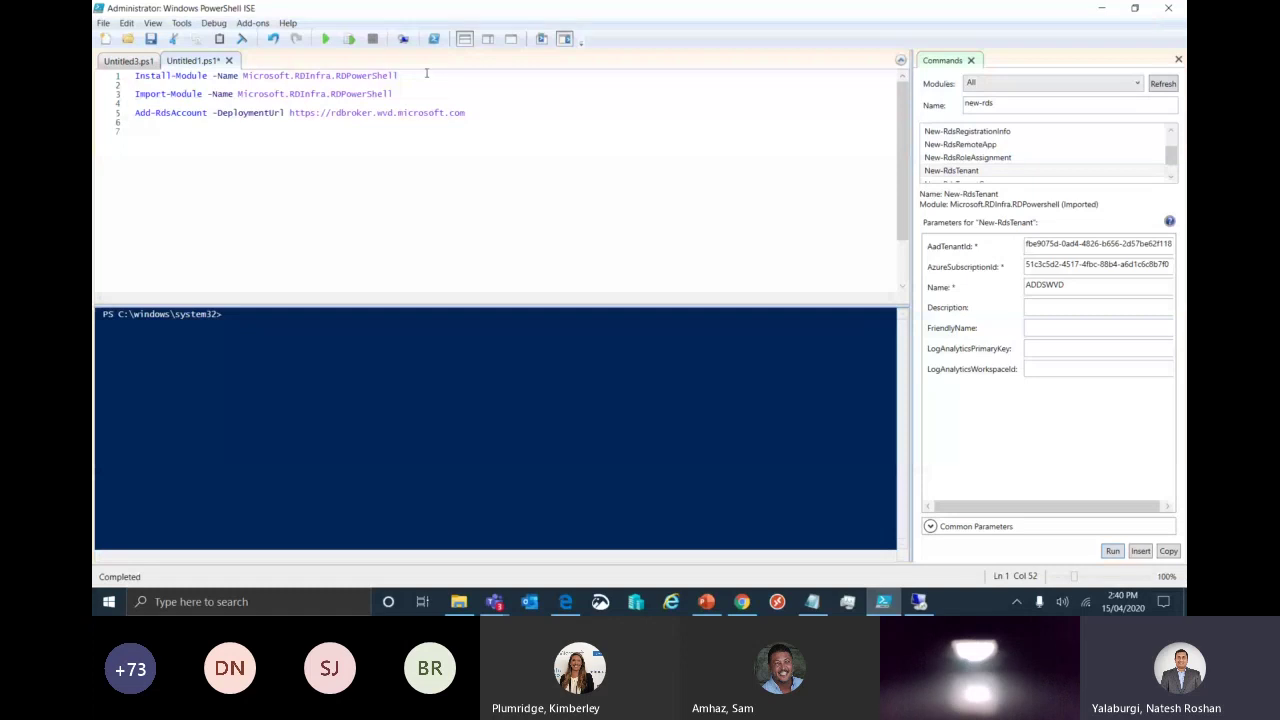
{"action": "left_click", "coordinate": [349, 38]}
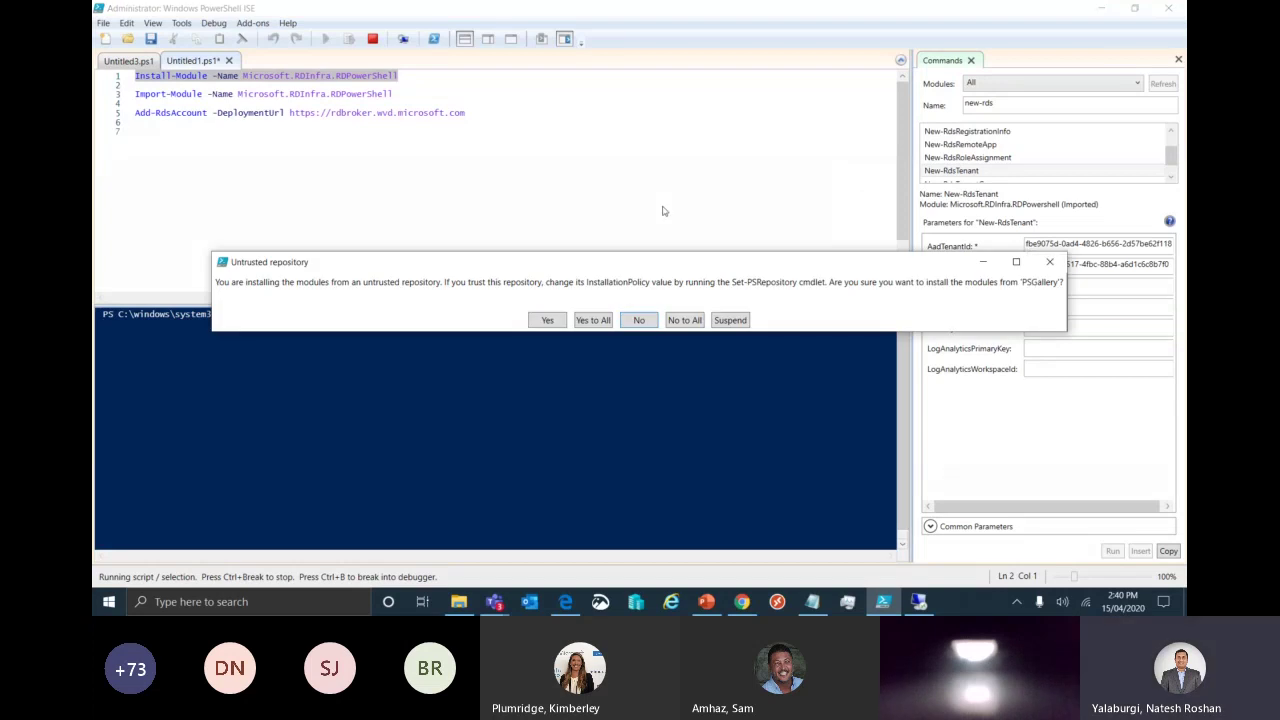
{"action": "key", "text": "y"}
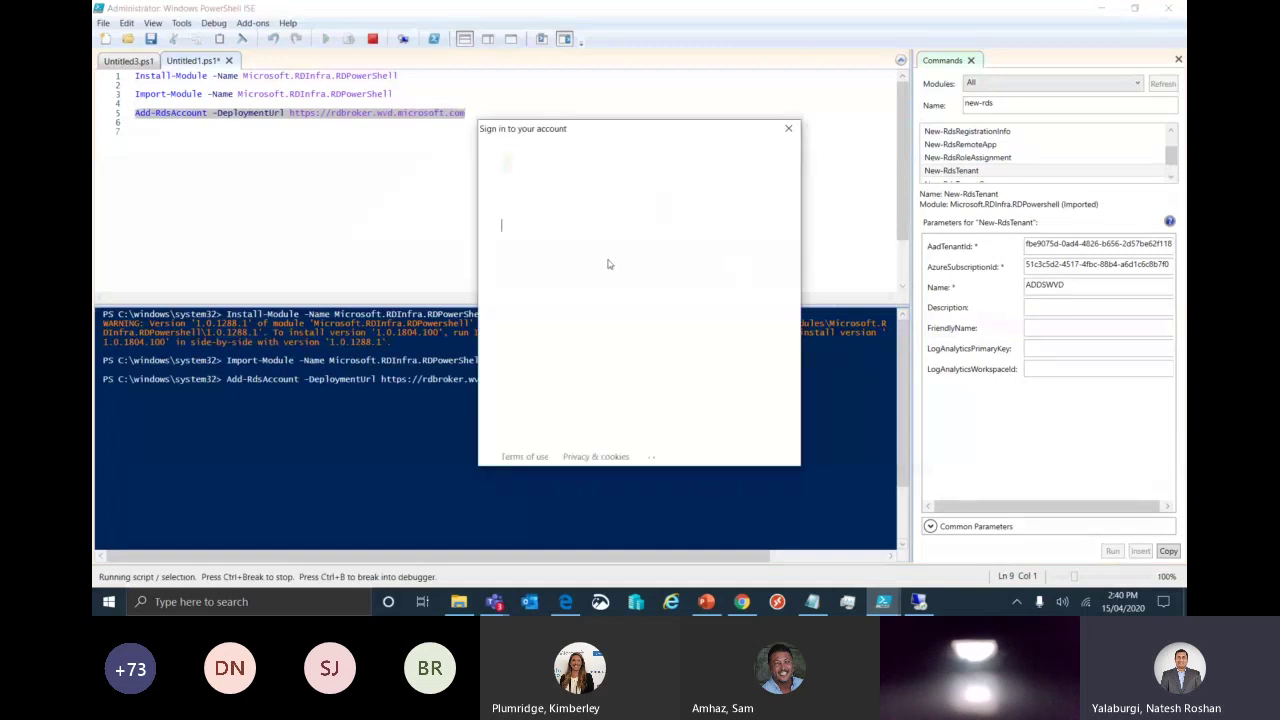
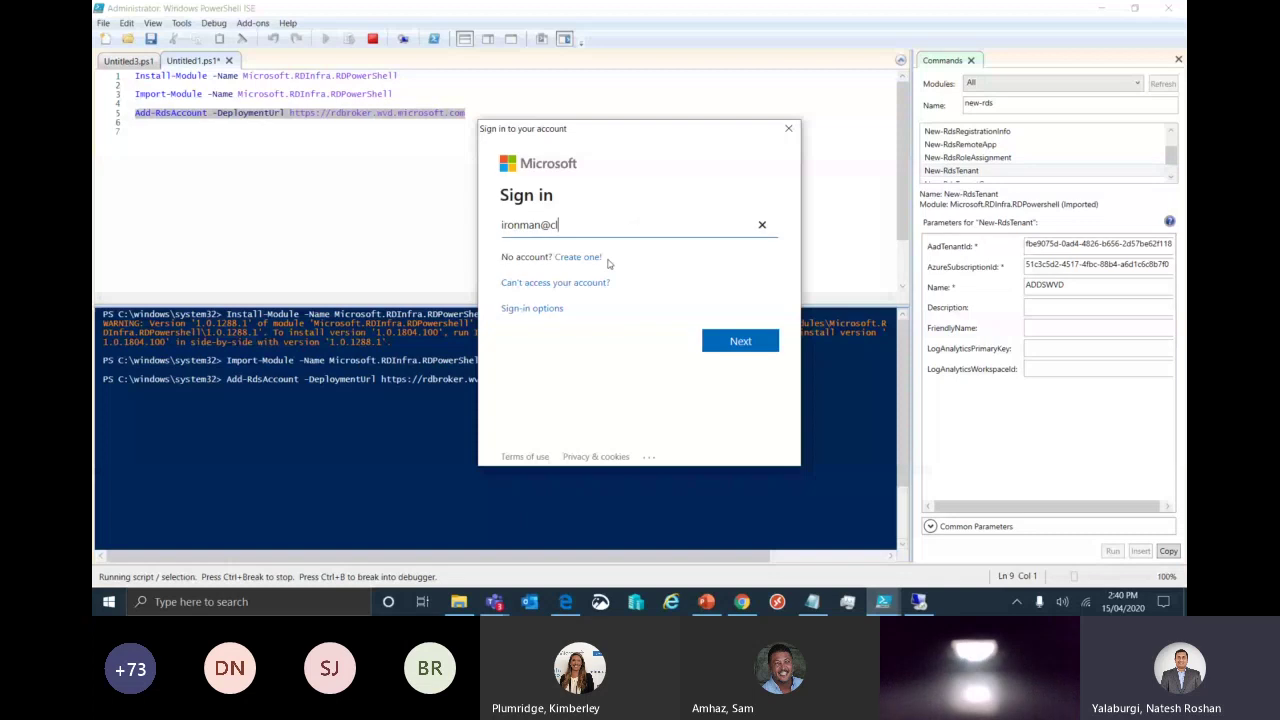
Sign in to rdbroker.wvd.microsoft.com with the admin account's e-mail and password.
{"action": "key", "text": "Return"}
{"action": "type", "text": "••••••••••••••"}
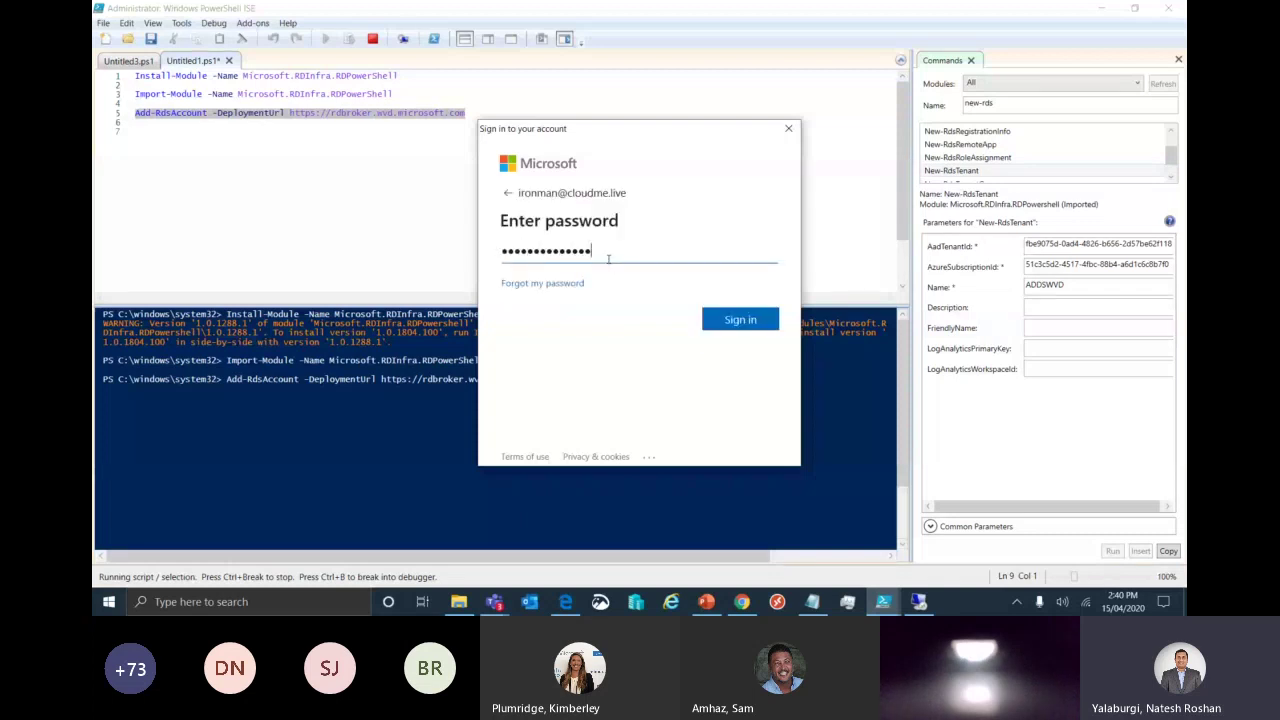
{"action": "left_click", "coordinate": [738, 318]}
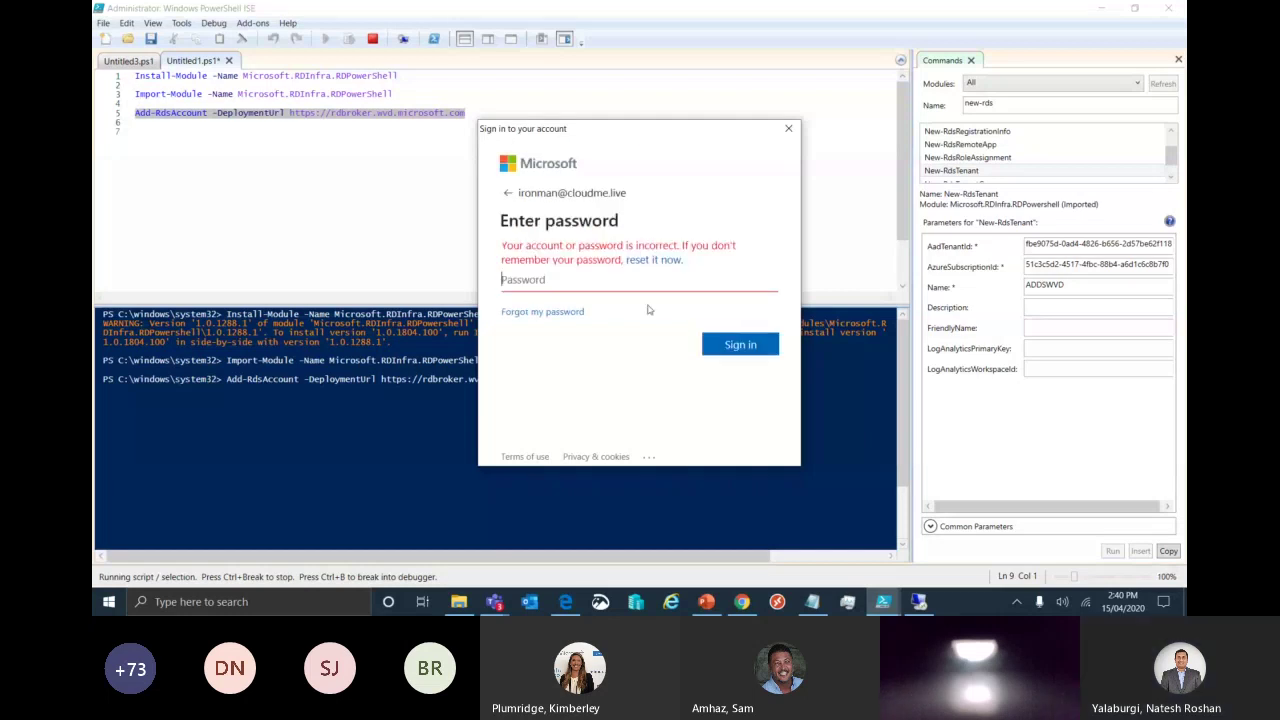
{"action": "type", "text": "••••"}
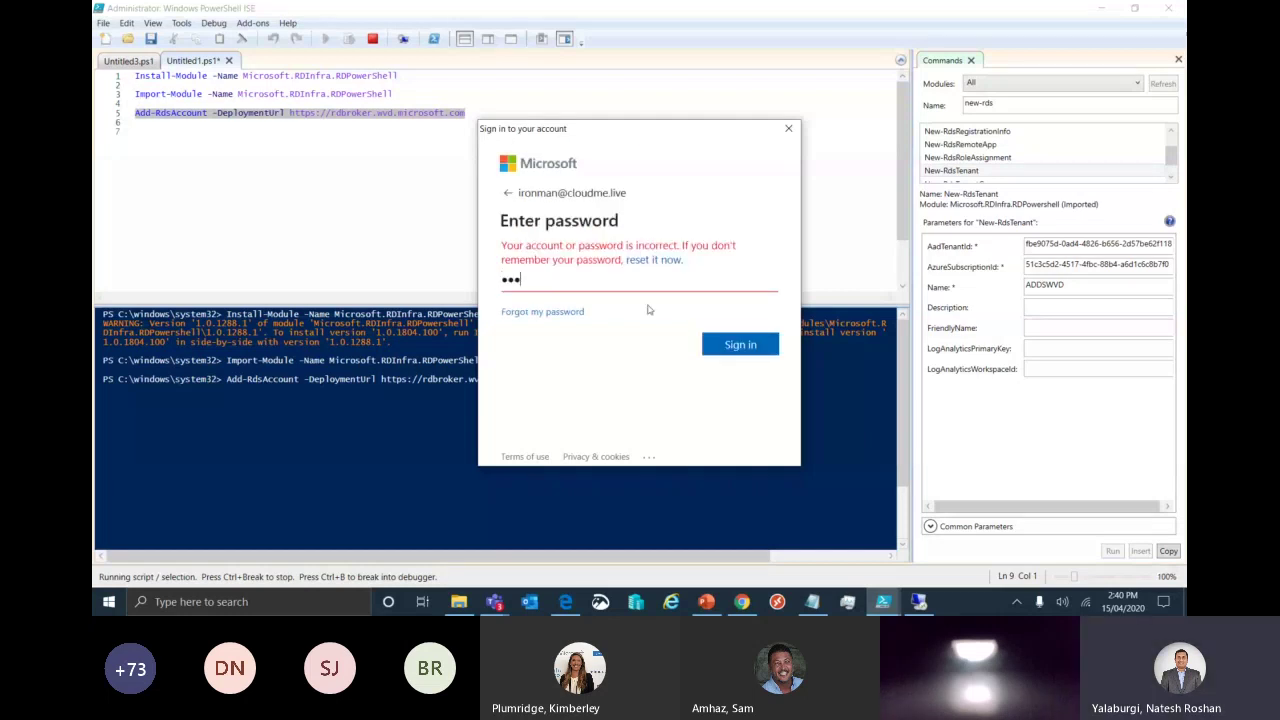
{"action": "type", "text": "•••••••••••"}
{"action": "key", "text": "Return"}
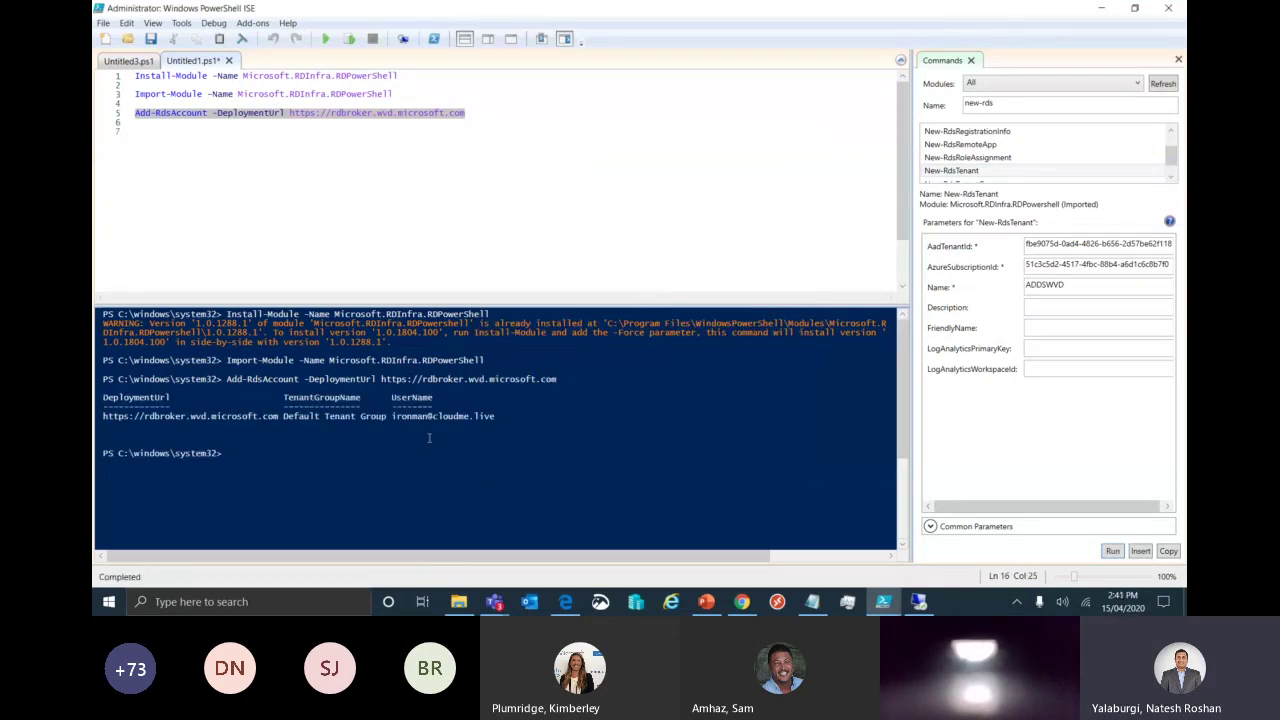
{"action": "left_click", "coordinate": [353, 165]}
Run New-RdsTenant from the Commands pane with Name WVDS2Demo in the Default Tenant Group.
{"action": "left_click", "coordinate": [491, 106]}
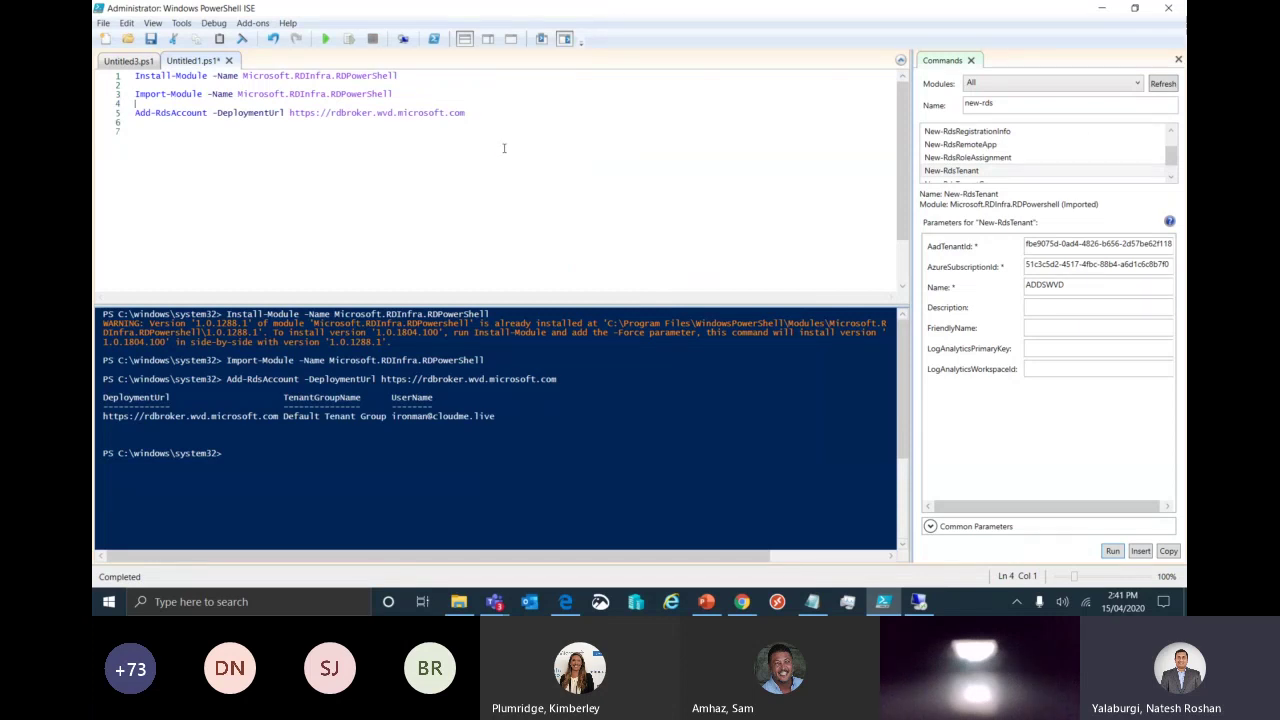
{"action": "left_click", "coordinate": [968, 172]}
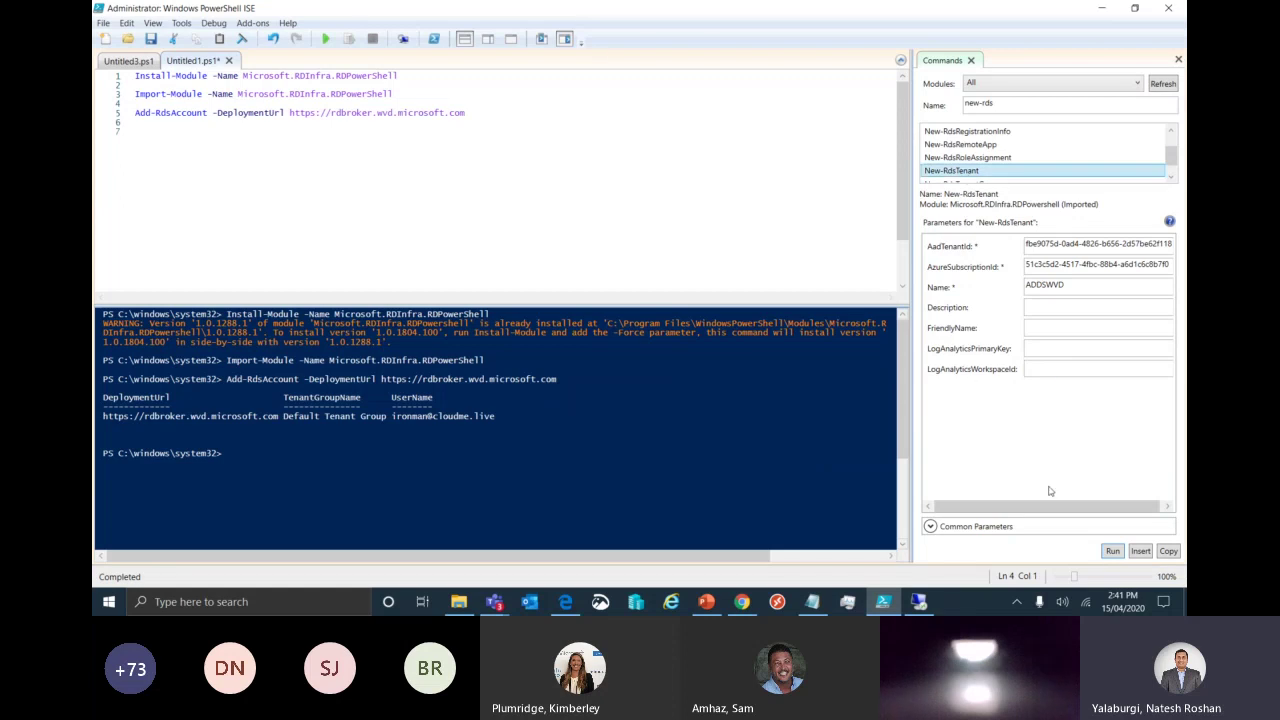
{"action": "left_click", "coordinate": [1005, 104]}
{"action": "left_click", "coordinate": [1013, 104]}
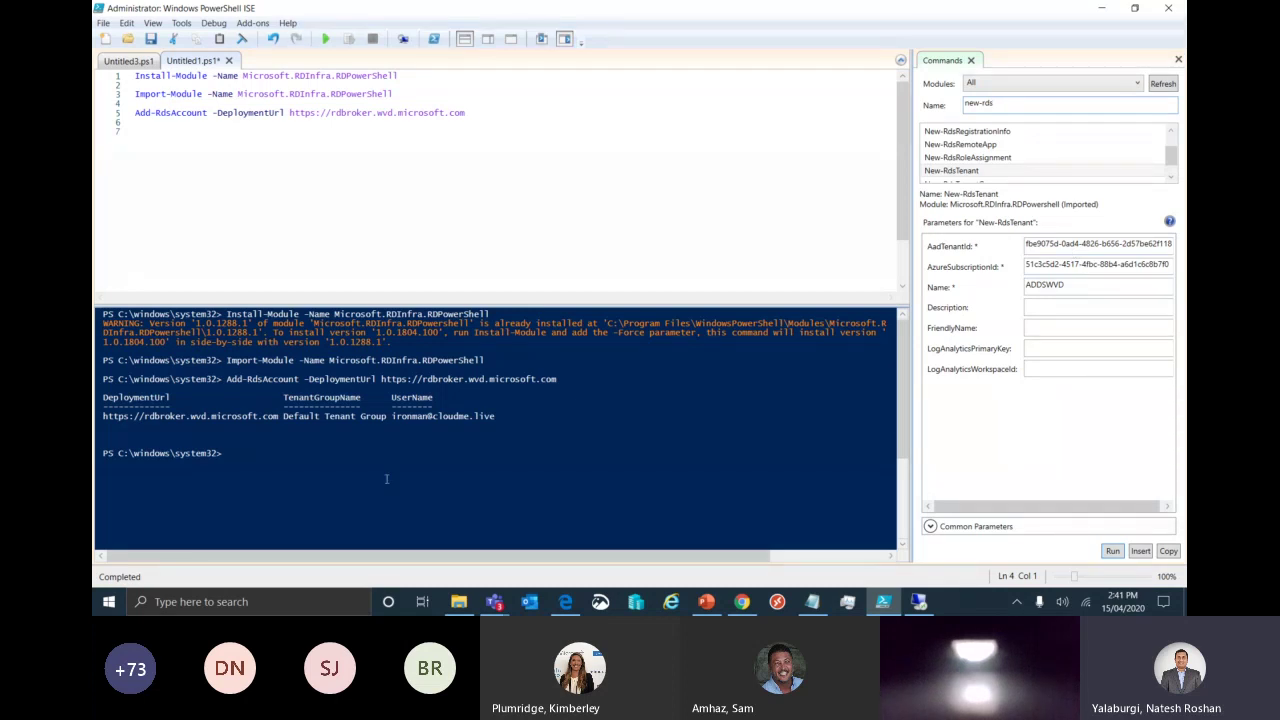
{"action": "double_click", "coordinate": [1078, 283]}
{"action": "type", "text": "WVDS2Dempo"}
{"action": "key", "text": "BackSpace"}
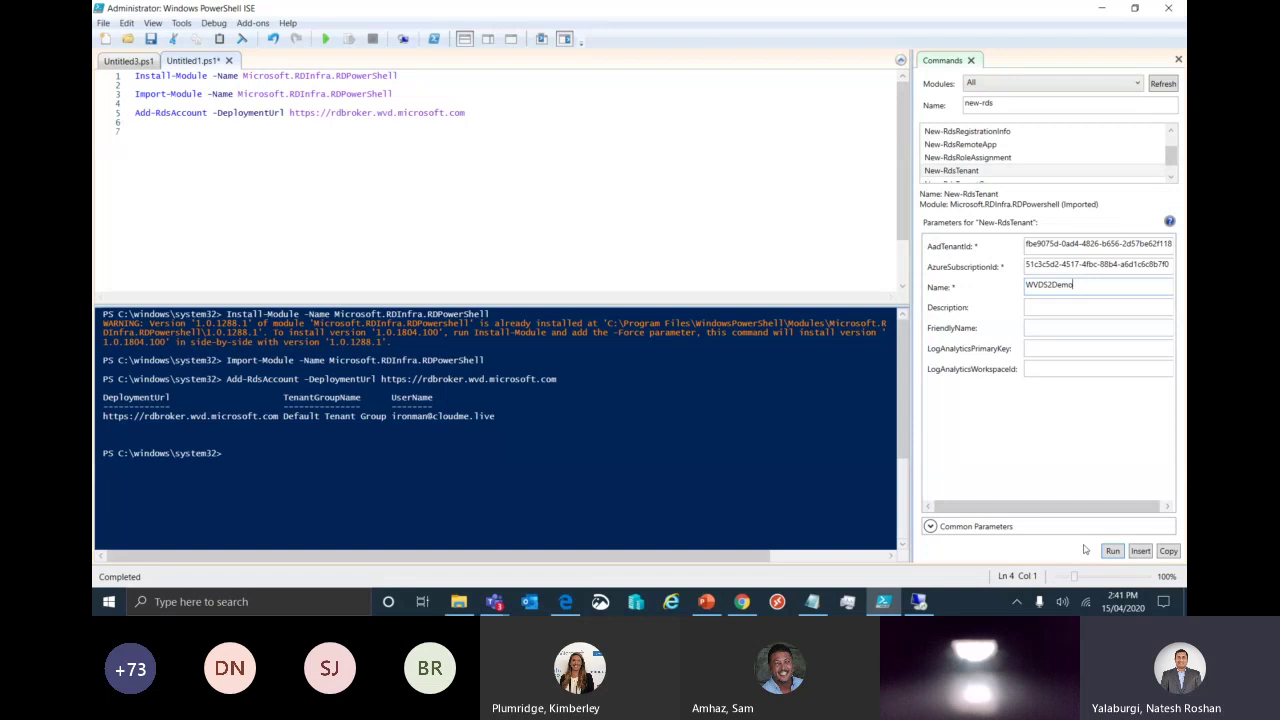
{"action": "left_click", "coordinate": [1113, 551]}
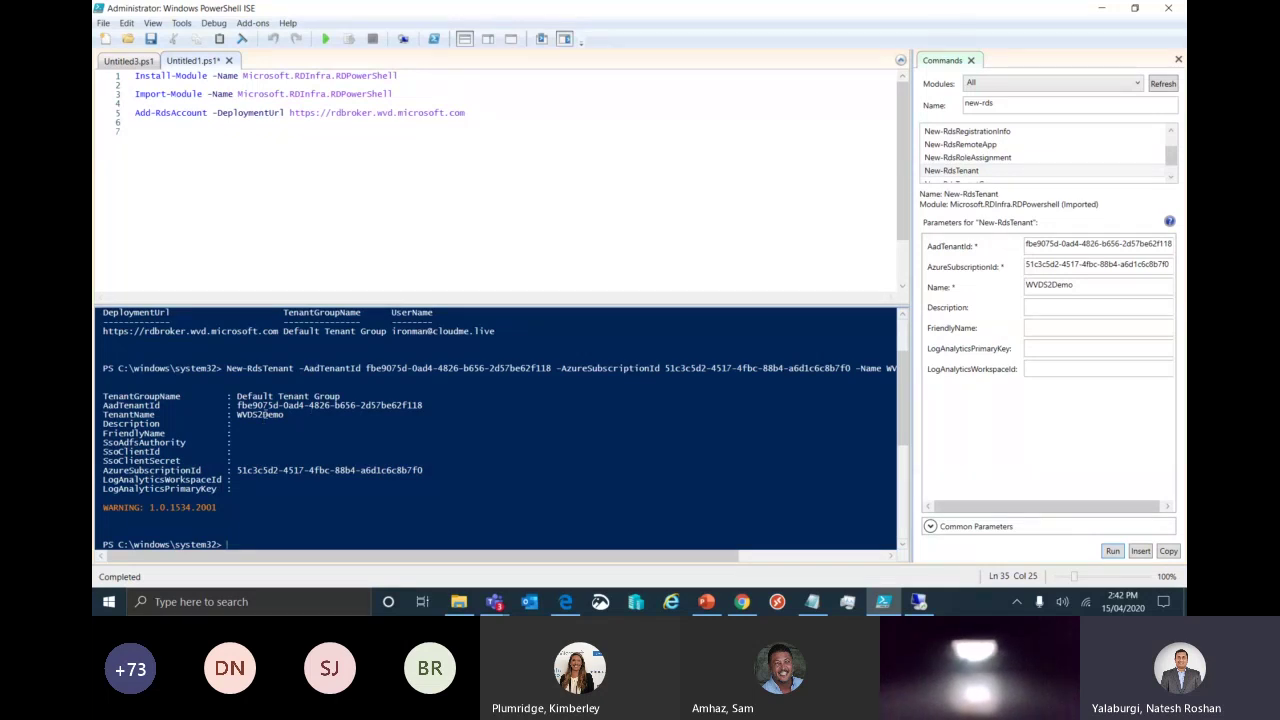
{"action": "left_click", "coordinate": [736, 604]}
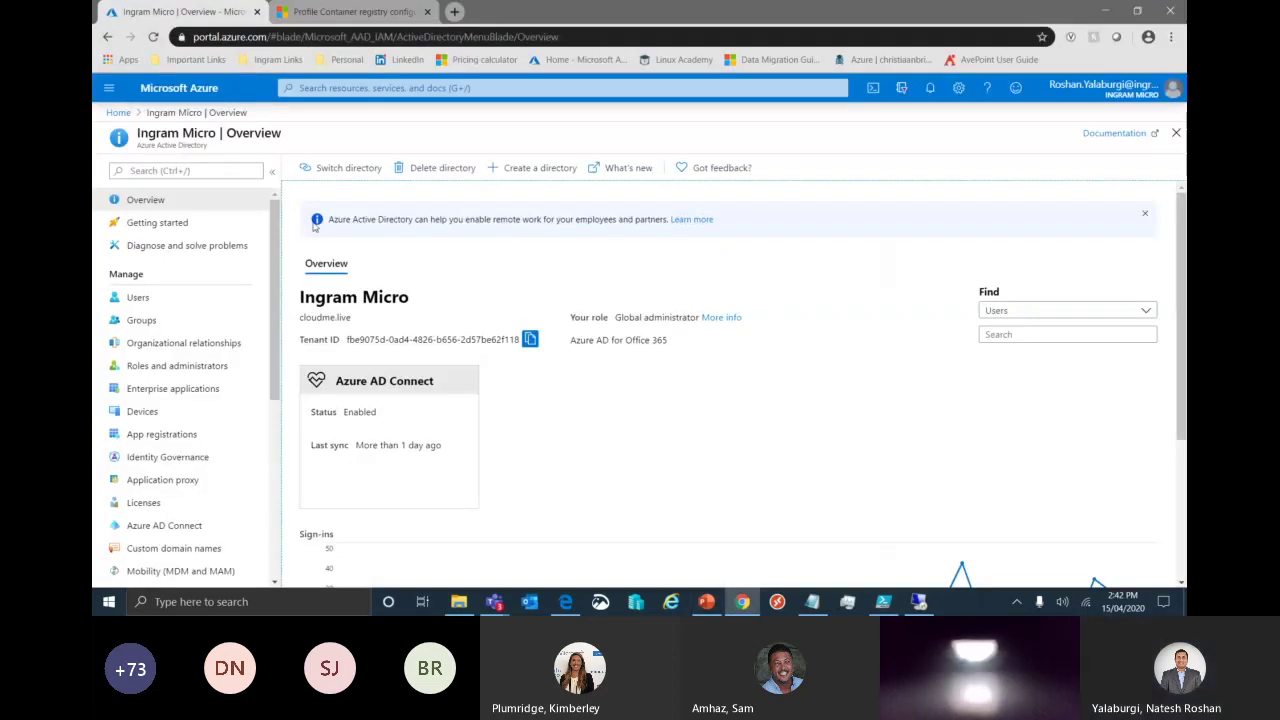
Search 'windows virtual desk' and open the Marketplace offer Windows Virtual Desktop - Provision a host pool.
{"action": "left_click", "coordinate": [387, 88]}
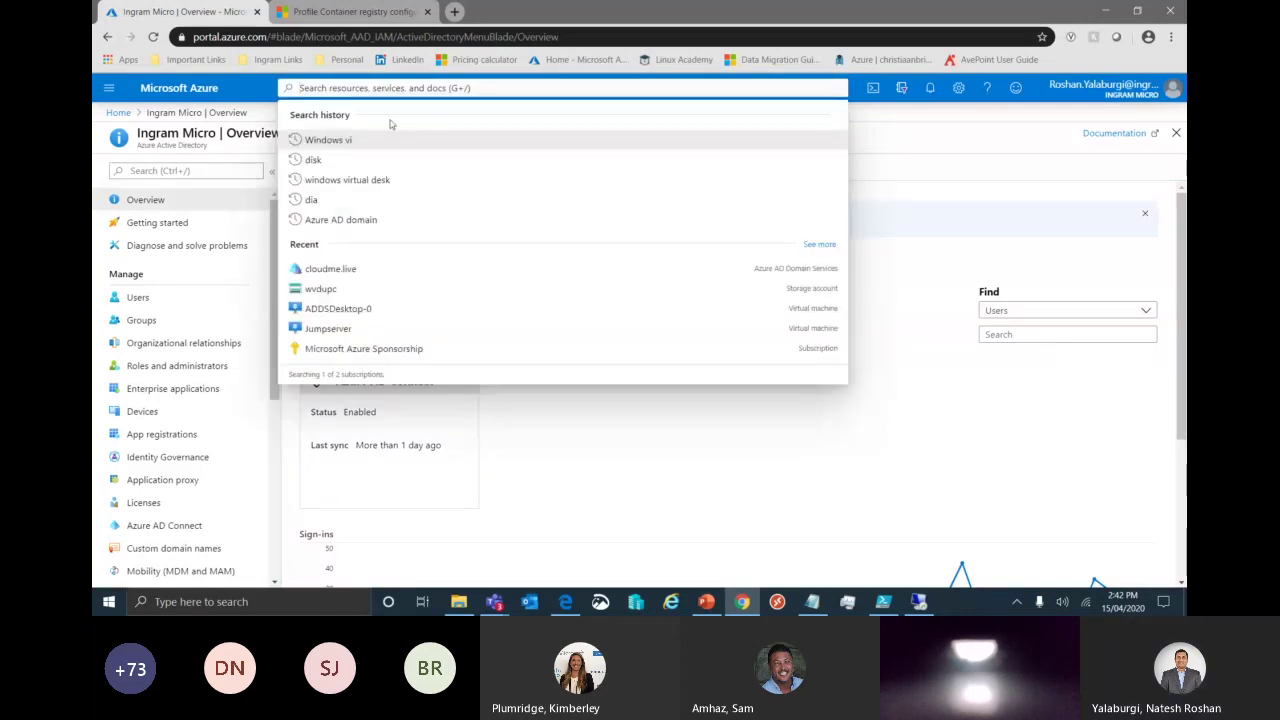
{"action": "left_click", "coordinate": [366, 181]}
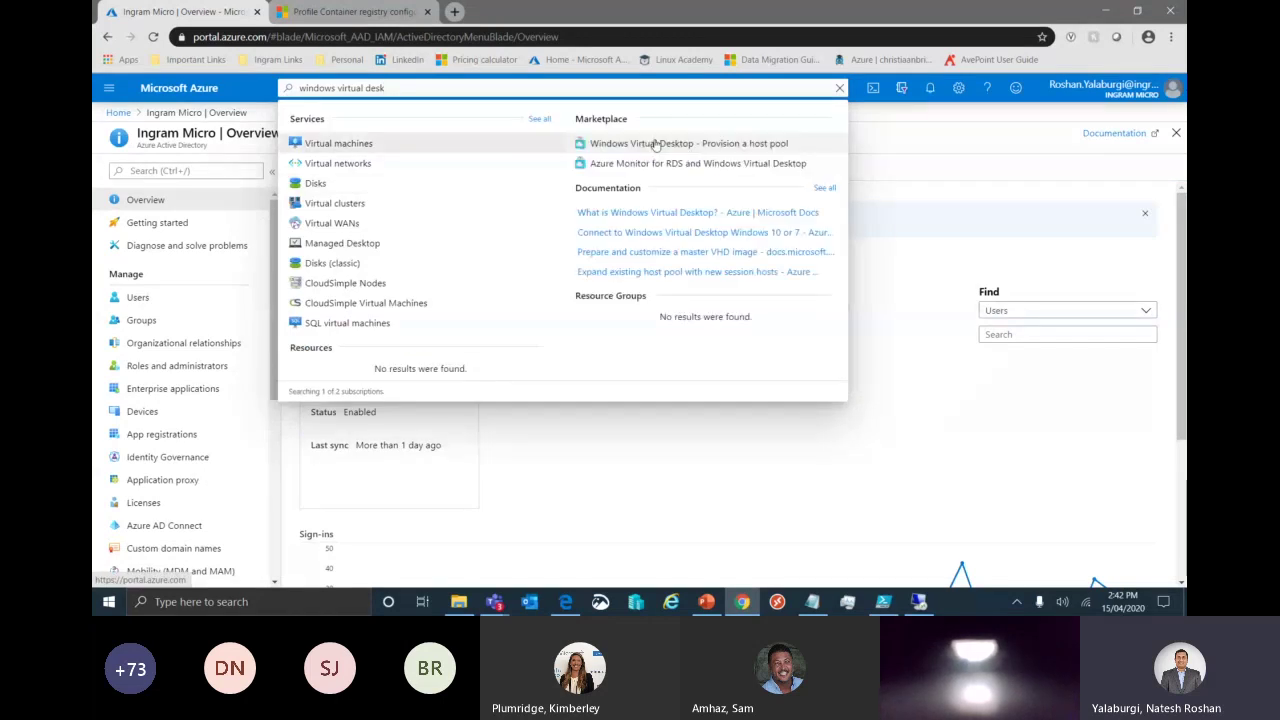
{"action": "left_click", "coordinate": [656, 145]}
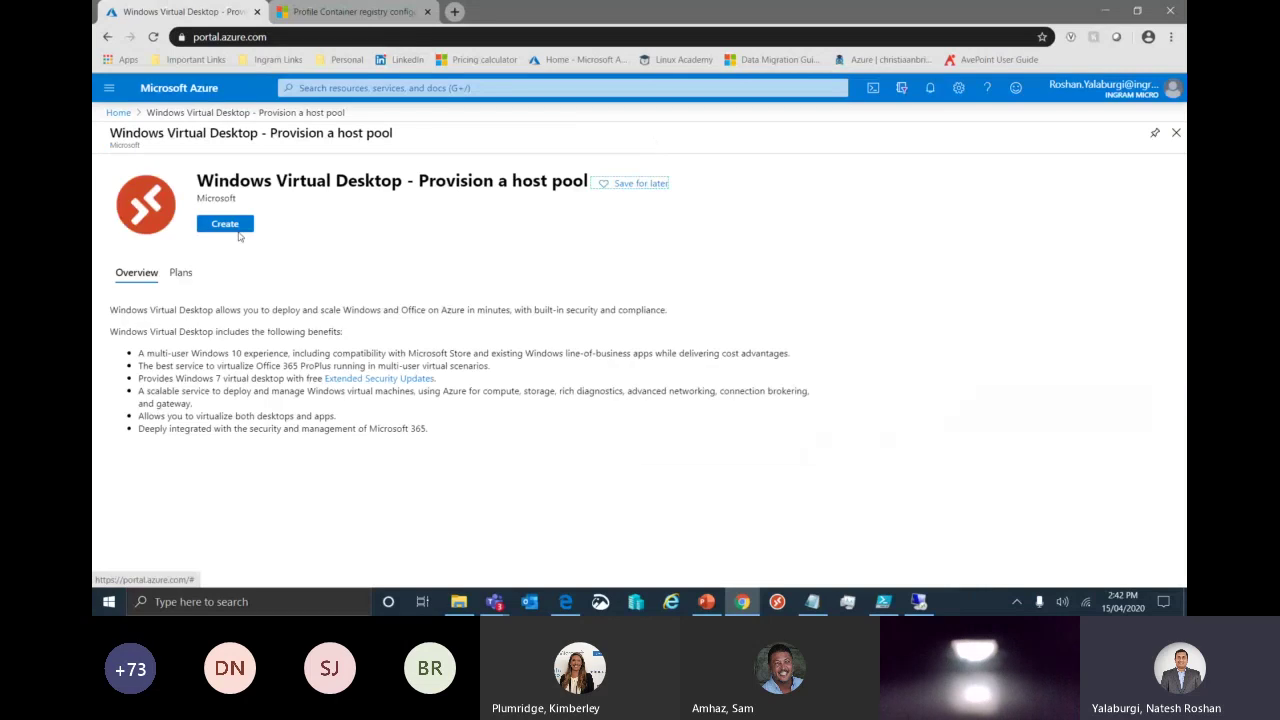
Start a new host pool in the (Asia Pacific) Southeast Asia region and clear the mistyped name.
{"action": "left_click", "coordinate": [240, 234]}
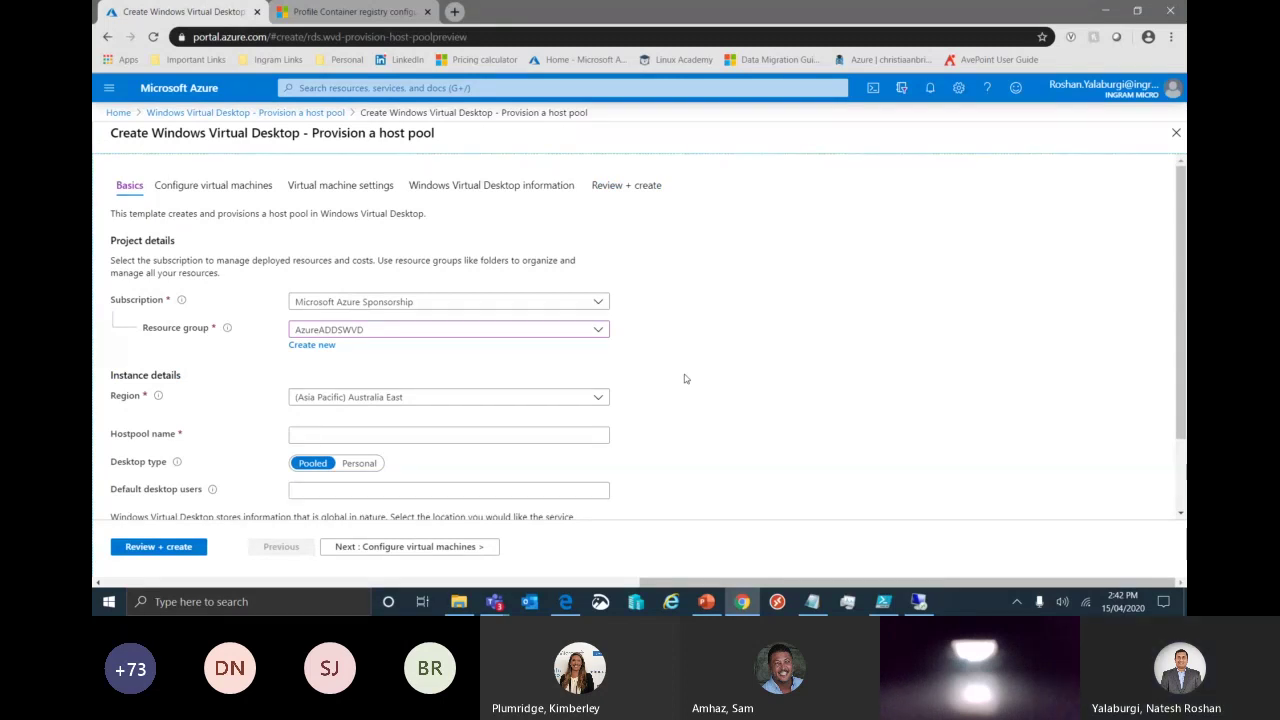
{"action": "left_click", "coordinate": [584, 397]}
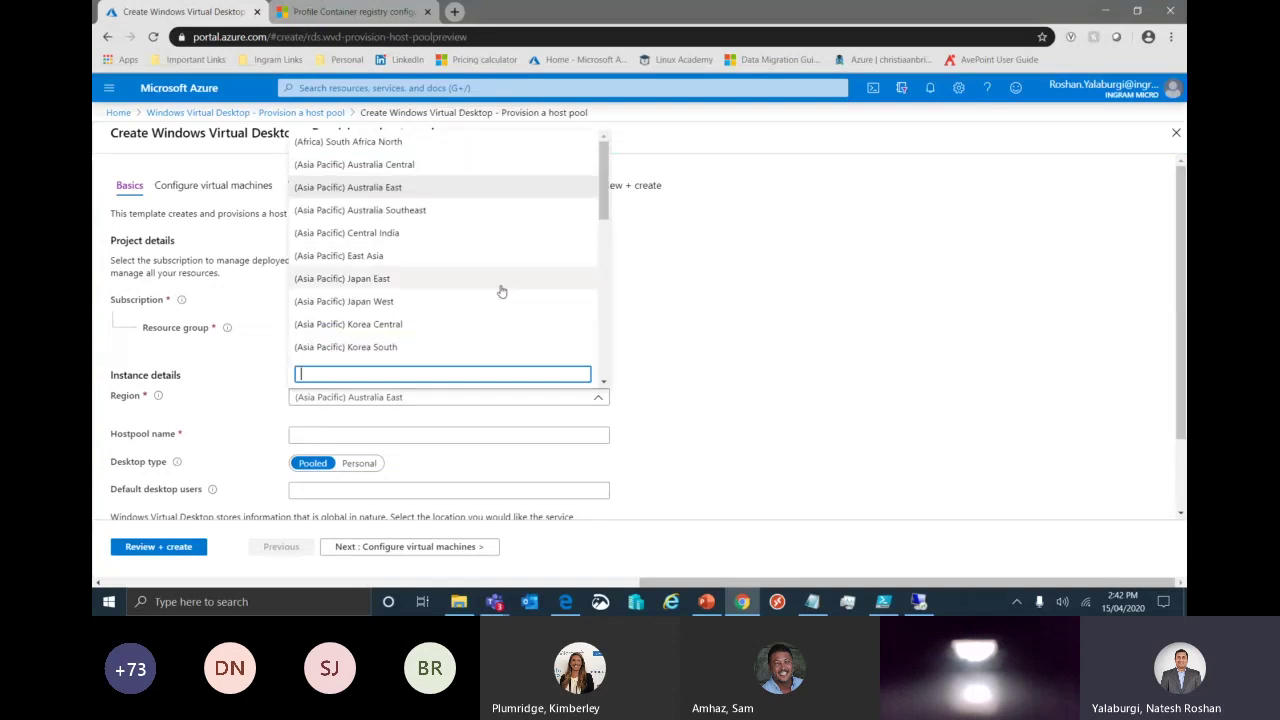
{"action": "scroll", "coordinate": [502, 291], "scroll_direction": "down", "scroll_amount": 1}
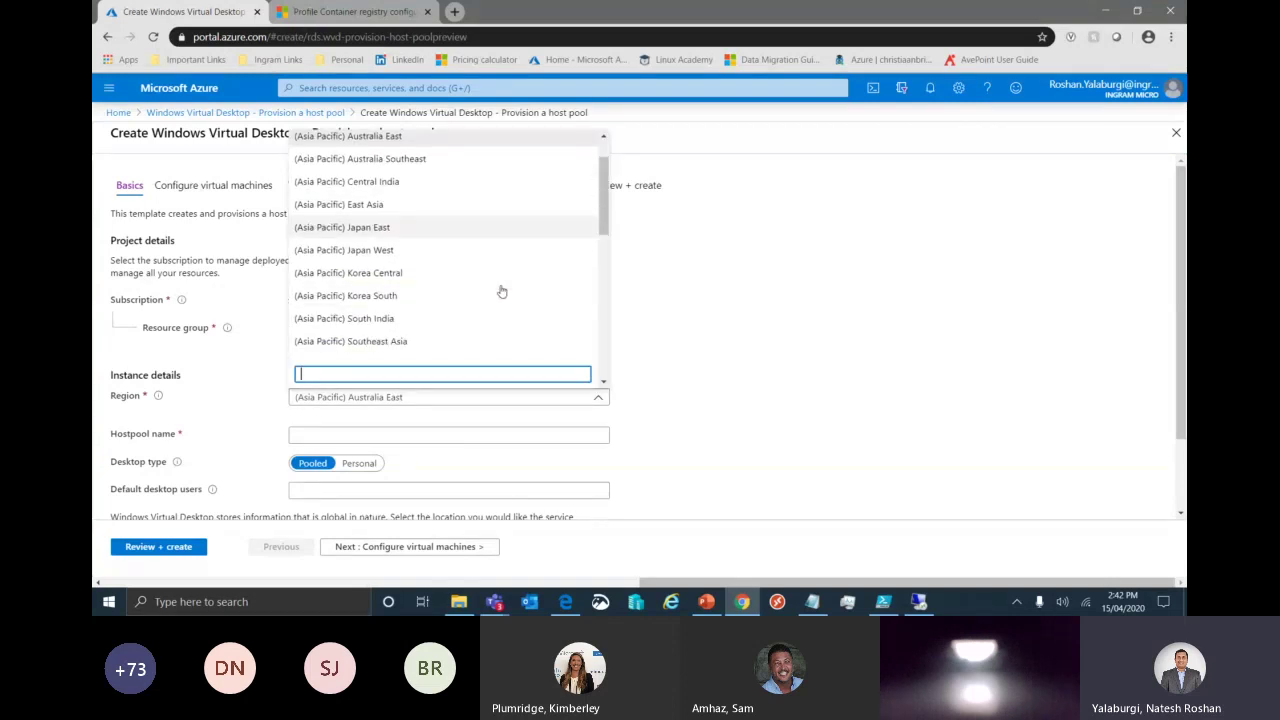
{"action": "scroll", "coordinate": [502, 291], "scroll_direction": "down", "scroll_amount": 1}
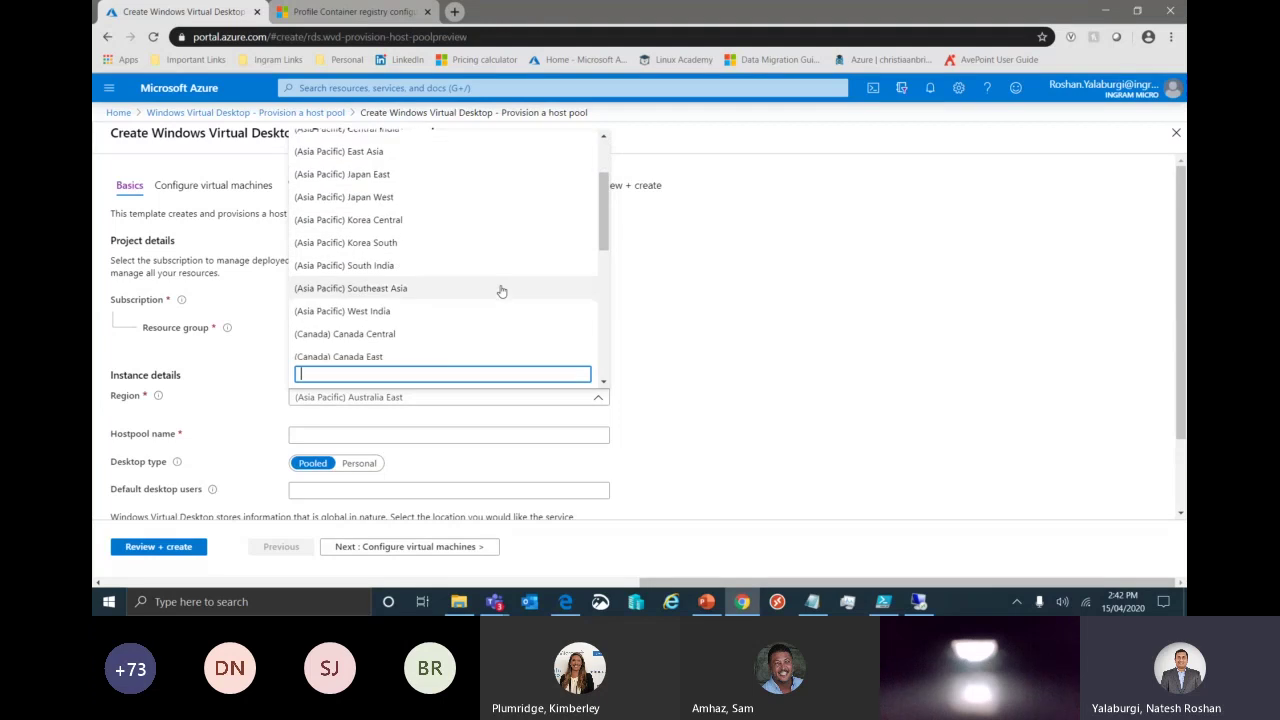
{"action": "left_click", "coordinate": [490, 289]}
{"action": "left_click", "coordinate": [541, 437]}
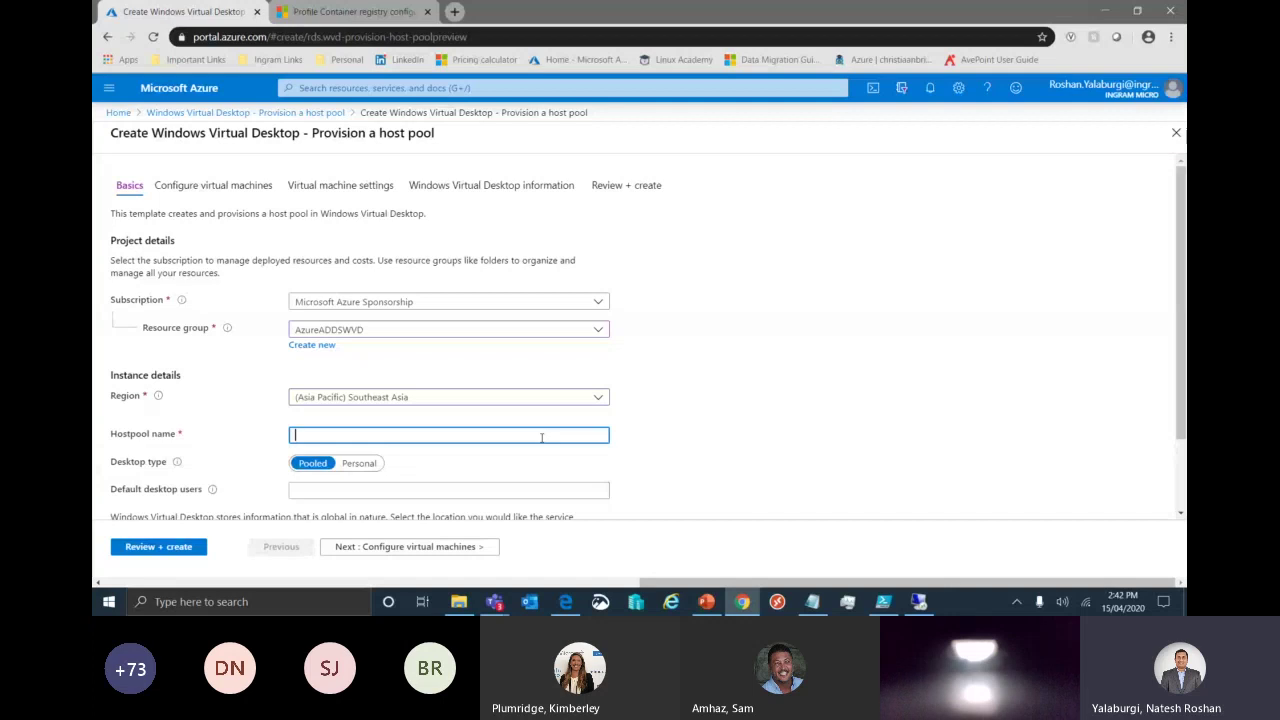
{"action": "type", "text": "DesktopSession"}
Name the host pool DesktopSession and keep the desktop type Pooled.
{"action": "left_click", "coordinate": [763, 454]}
{"action": "scroll", "coordinate": [554, 418], "scroll_direction": "down", "scroll_amount": 1}
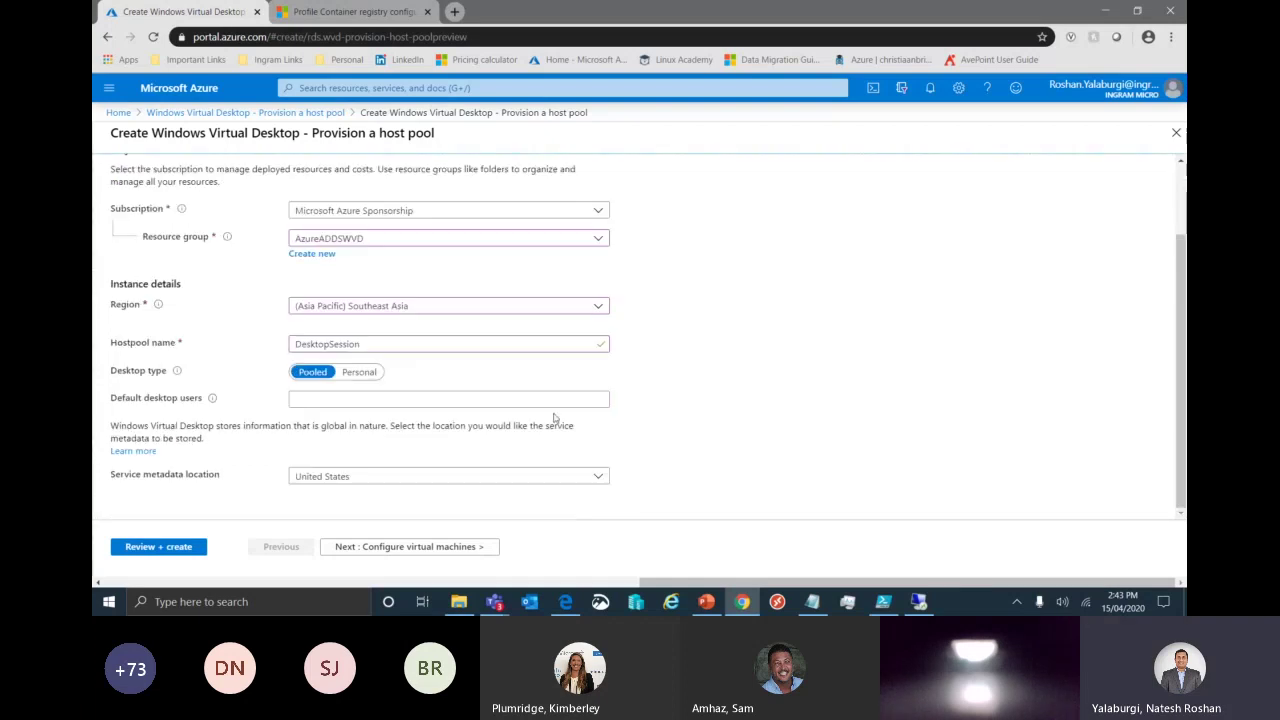
{"action": "left_click", "coordinate": [361, 372]}
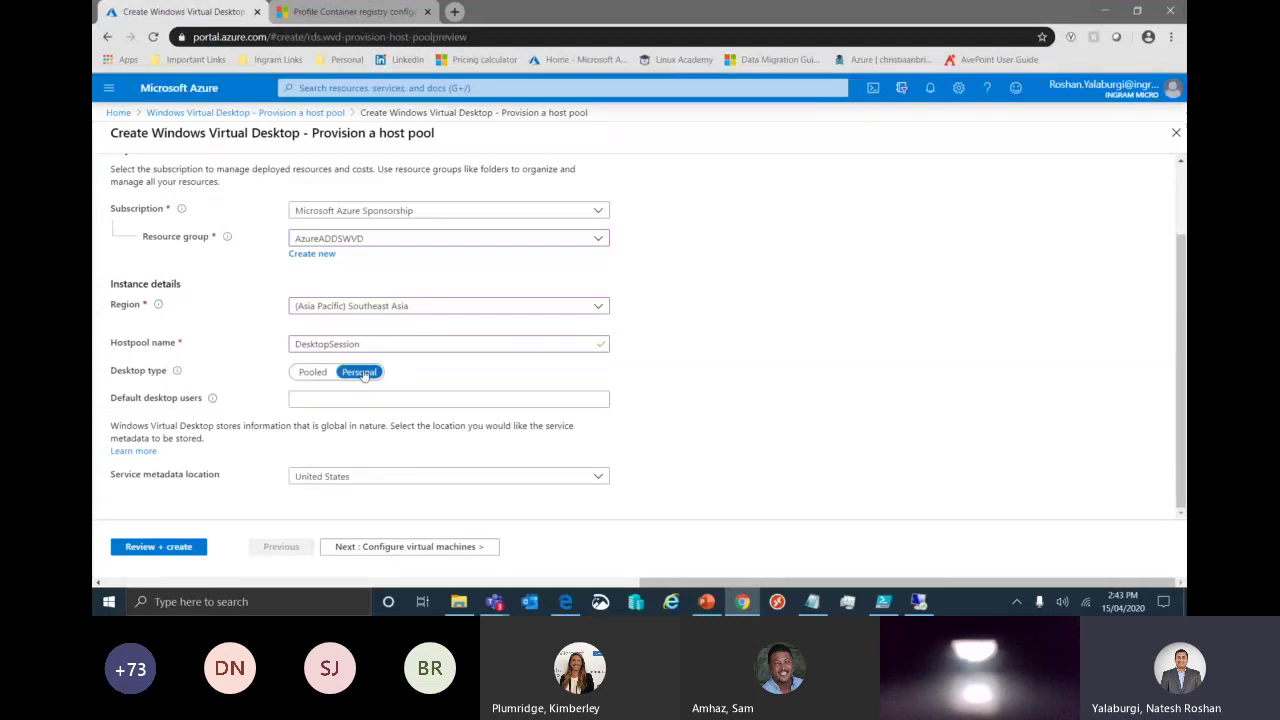
{"action": "key", "text": "Left"}
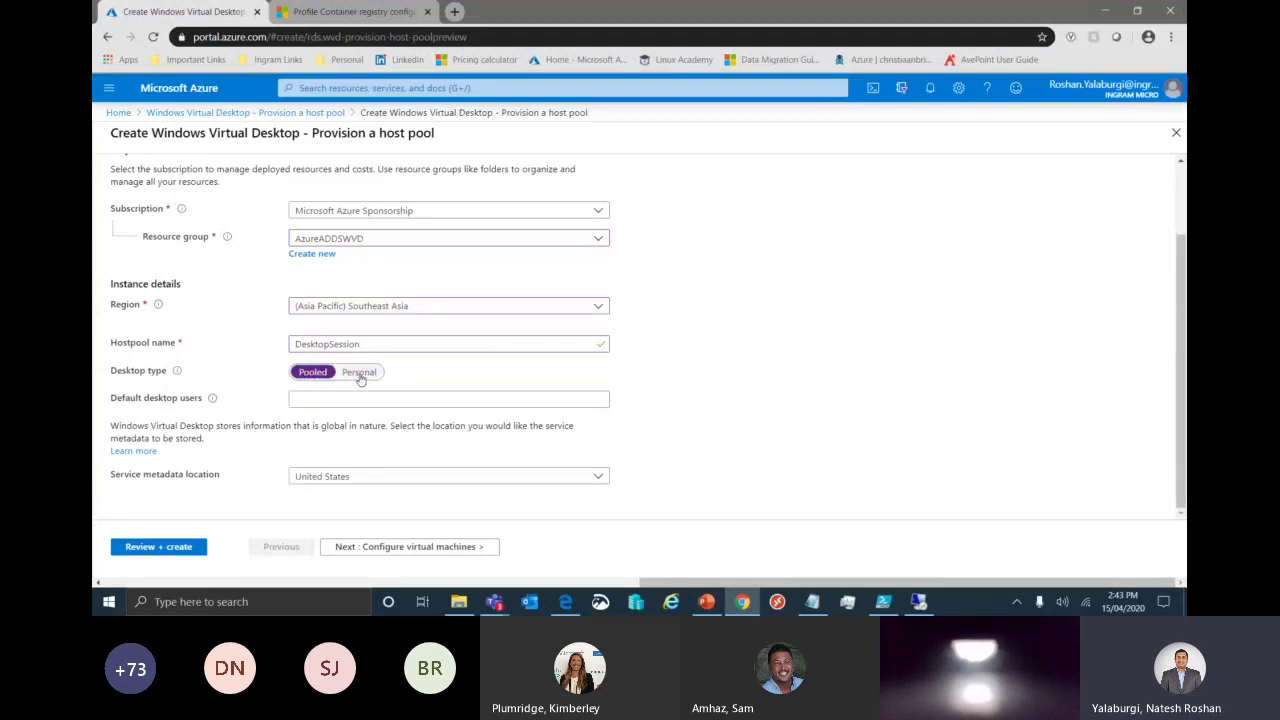
{"action": "left_click", "coordinate": [280, 405]}
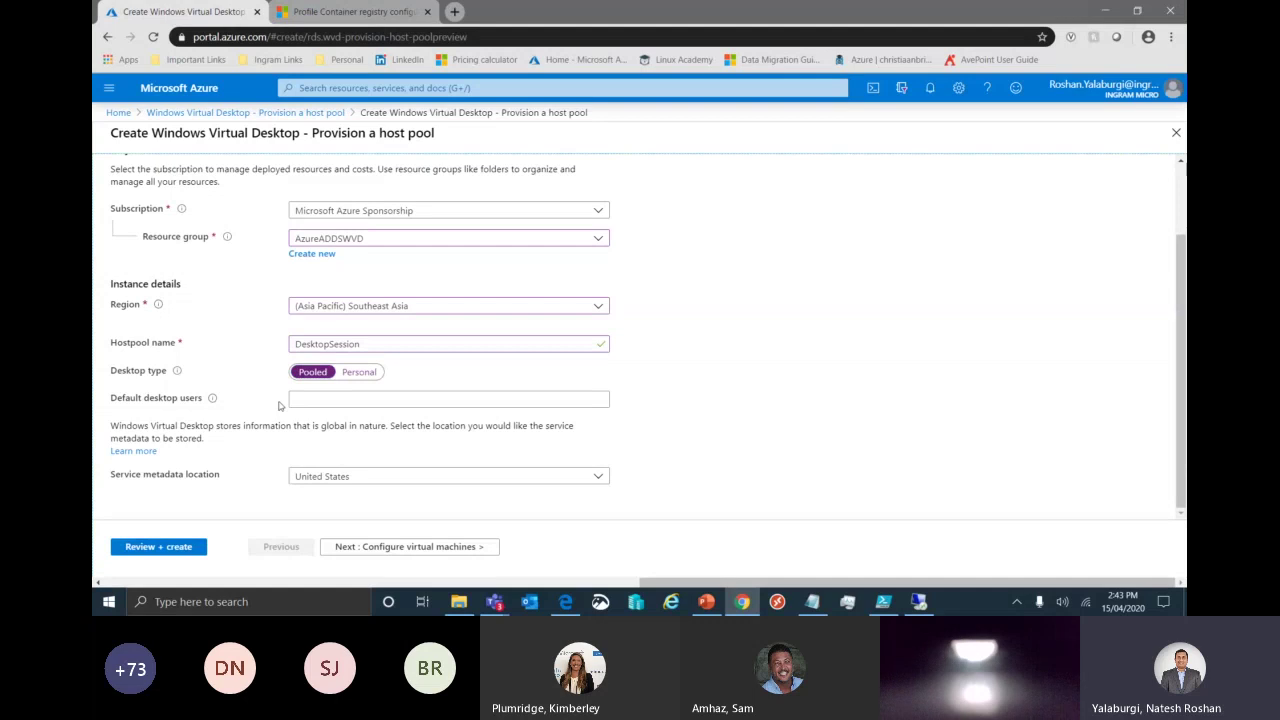
Enter three user e-mail addresses as the default desktop users.
{"action": "left_click", "coordinate": [321, 403]}
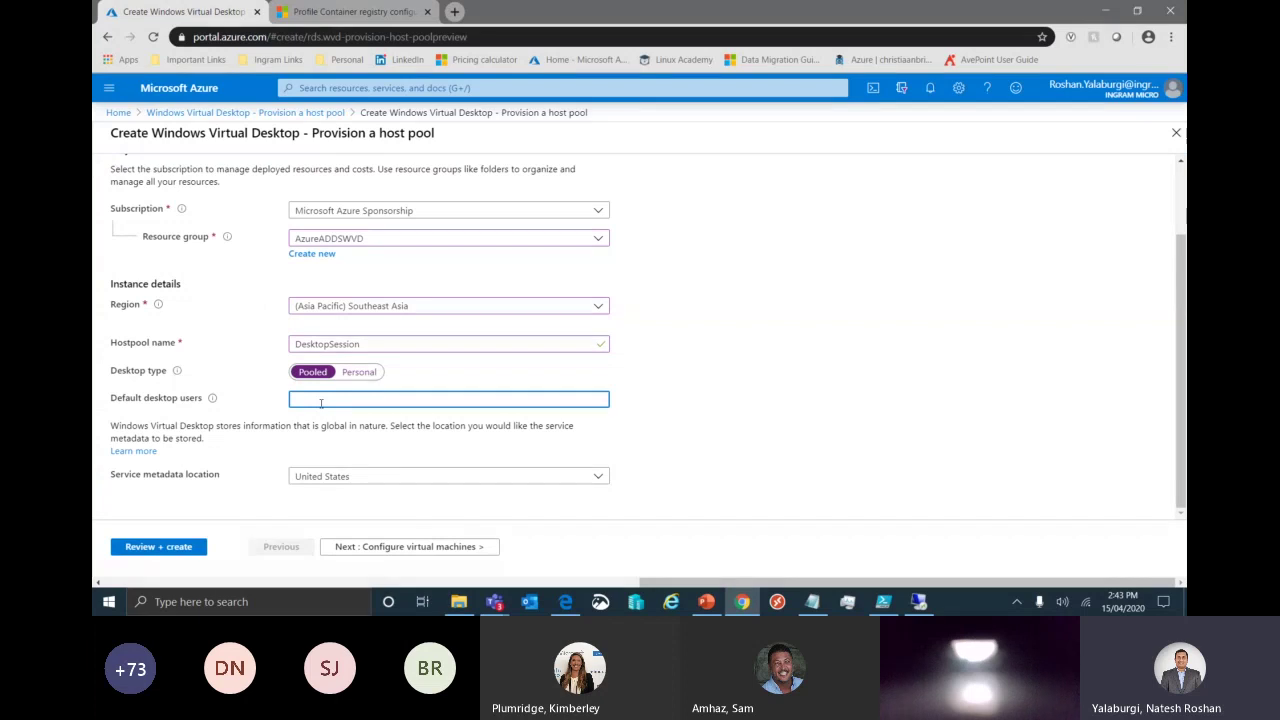
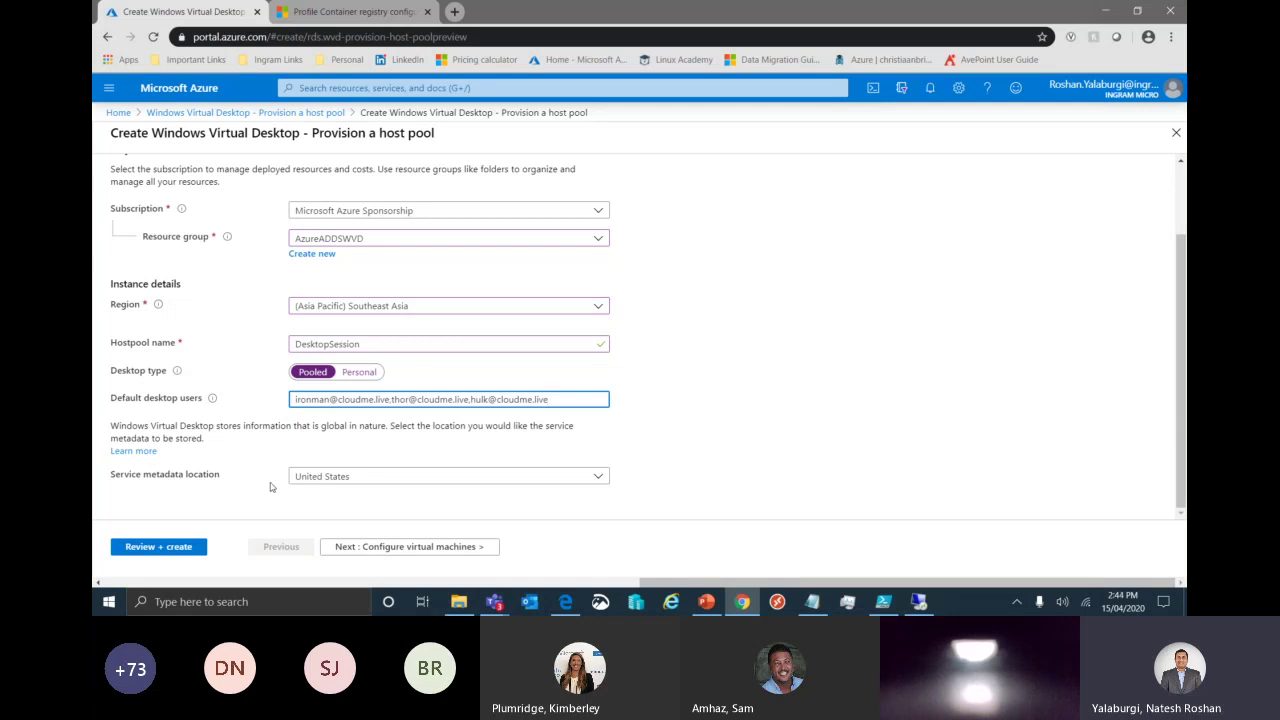
Disable the availability set, choose the Light usage profile, and set total users to 3.
{"action": "left_click", "coordinate": [399, 547]}
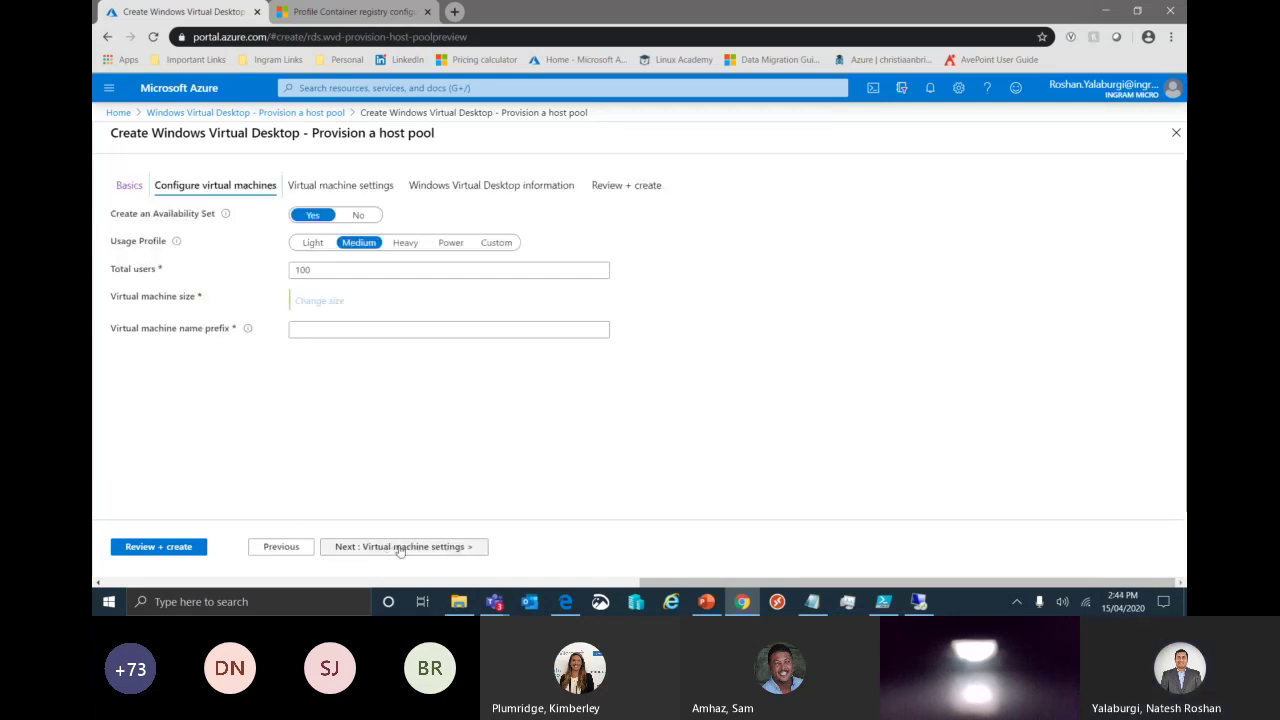
{"action": "left_click", "coordinate": [358, 215]}
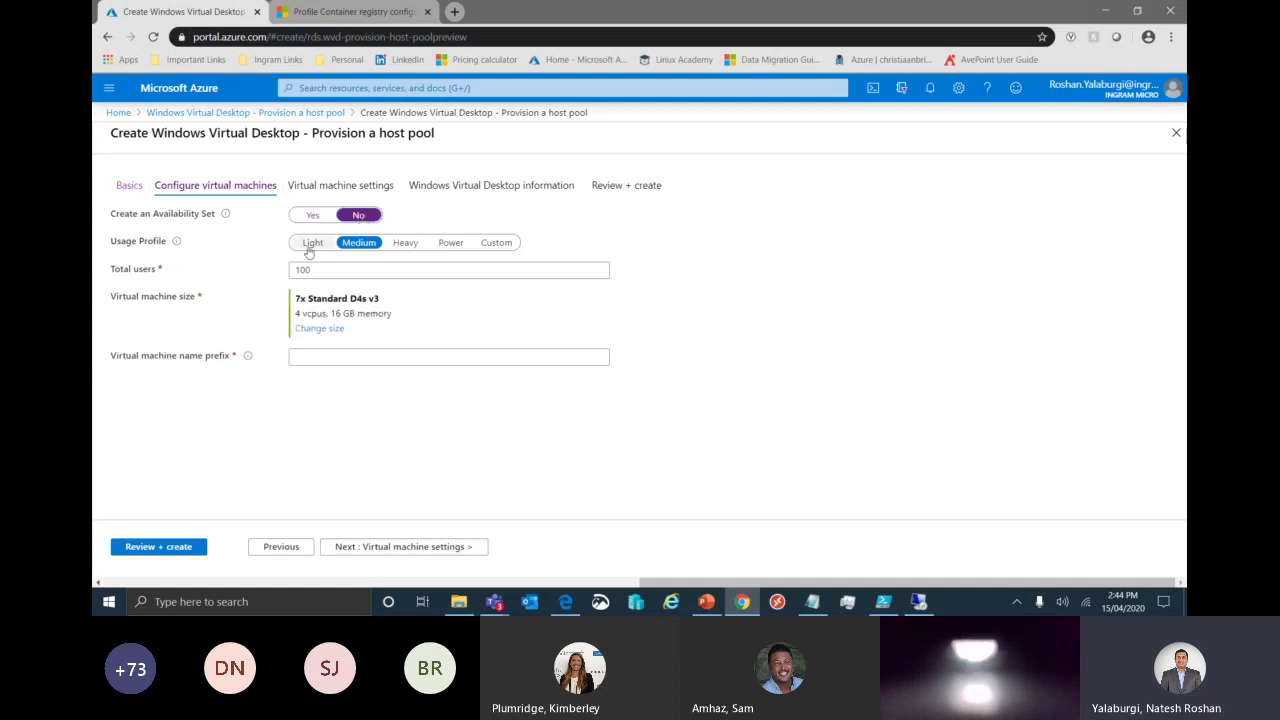
{"action": "left_click", "coordinate": [300, 248]}
{"action": "left_click_drag", "start_coordinate": [330, 272], "coordinate": [266, 276]}
{"action": "type", "text": "3"}
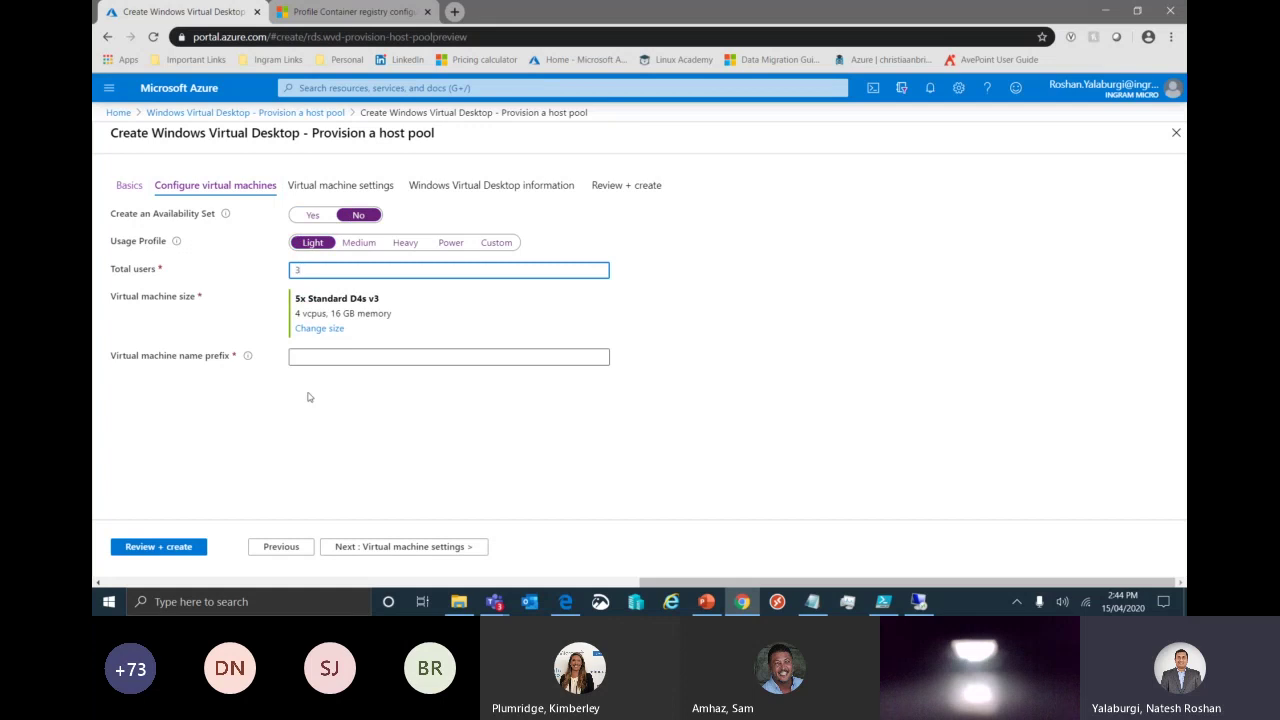
{"action": "left_click", "coordinate": [335, 414]}
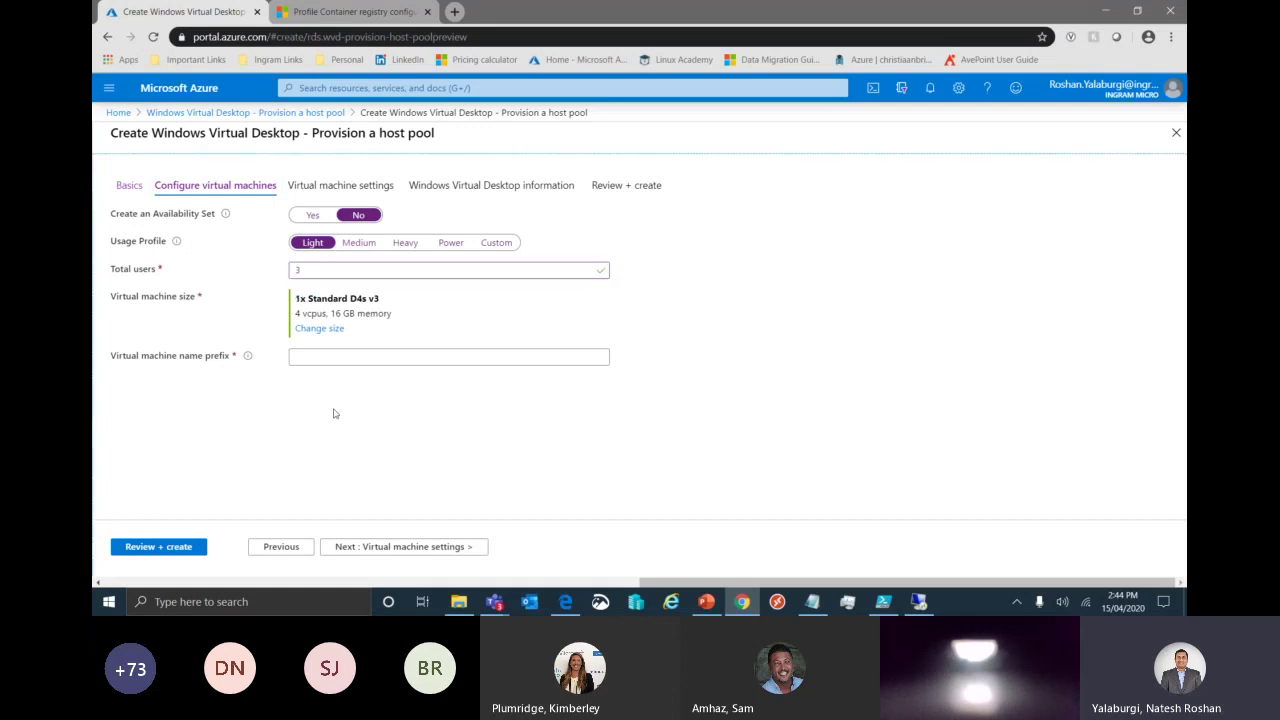
Set the VM name prefix to the valid lowercase desktopdemo and continue to Virtual machine settings.
{"action": "left_click", "coordinate": [349, 357]}
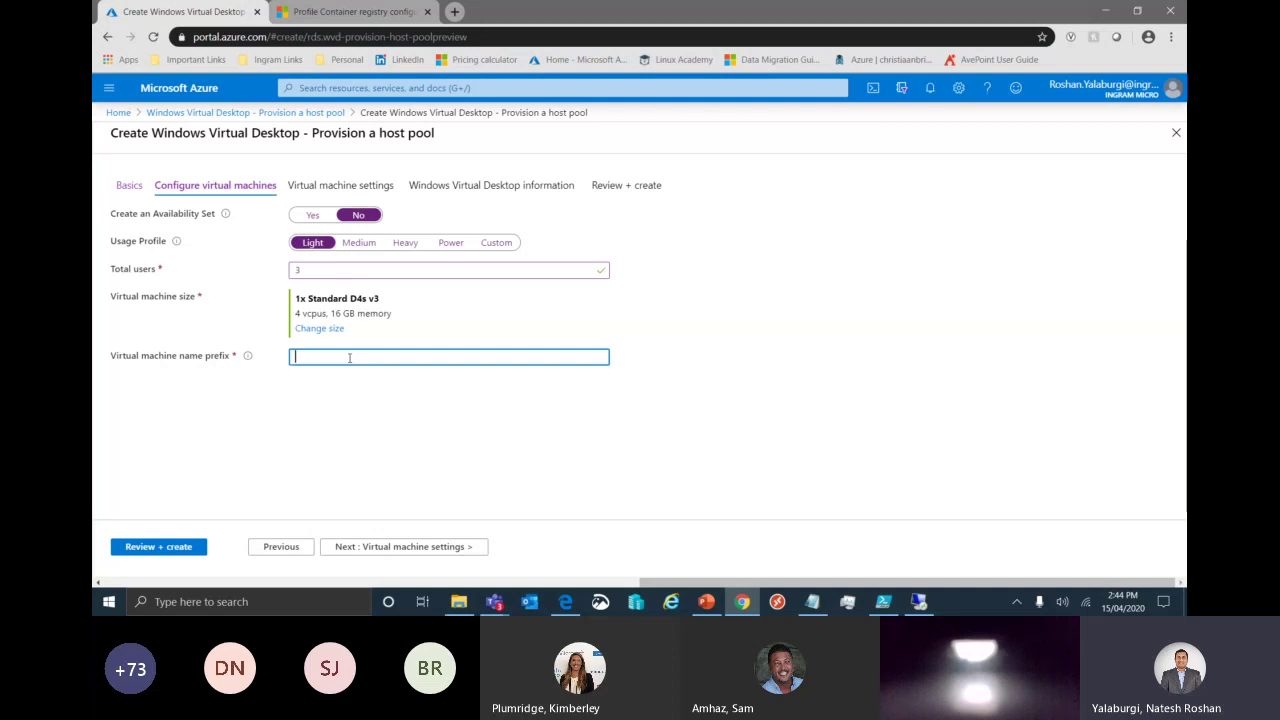
{"action": "type", "text": "DesktopSession"}
{"action": "left_click", "coordinate": [384, 438]}
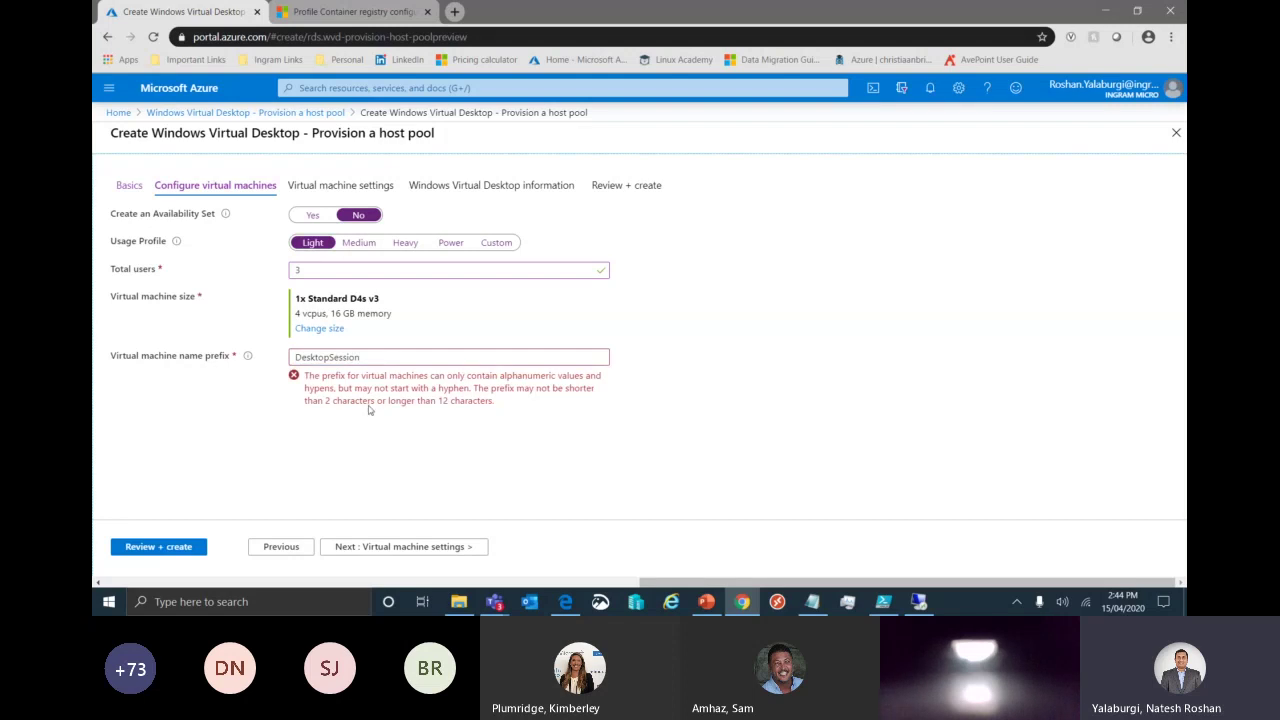
{"action": "left_click", "coordinate": [334, 357]}
{"action": "key", "text": "BackSpace"}
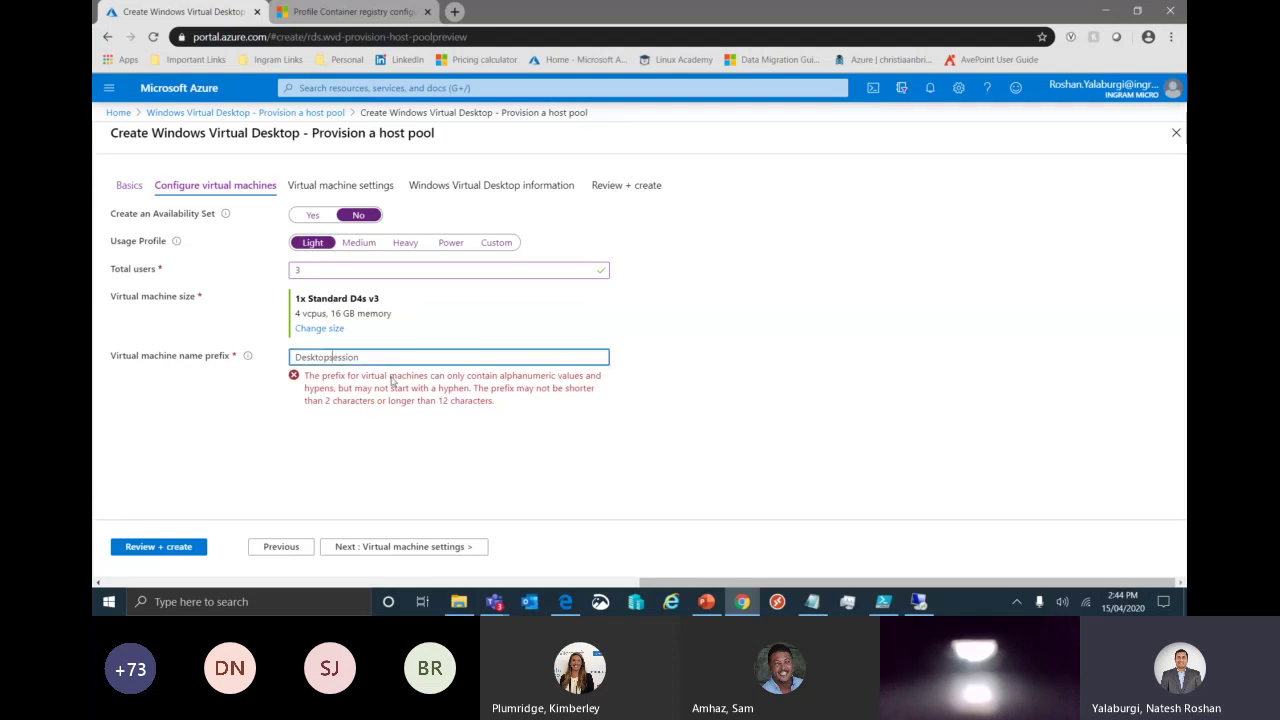
{"action": "key", "text": "Home"}
{"action": "key", "text": "Delete"}
{"action": "type", "text": "d"}
{"action": "left_click", "coordinate": [382, 378]}
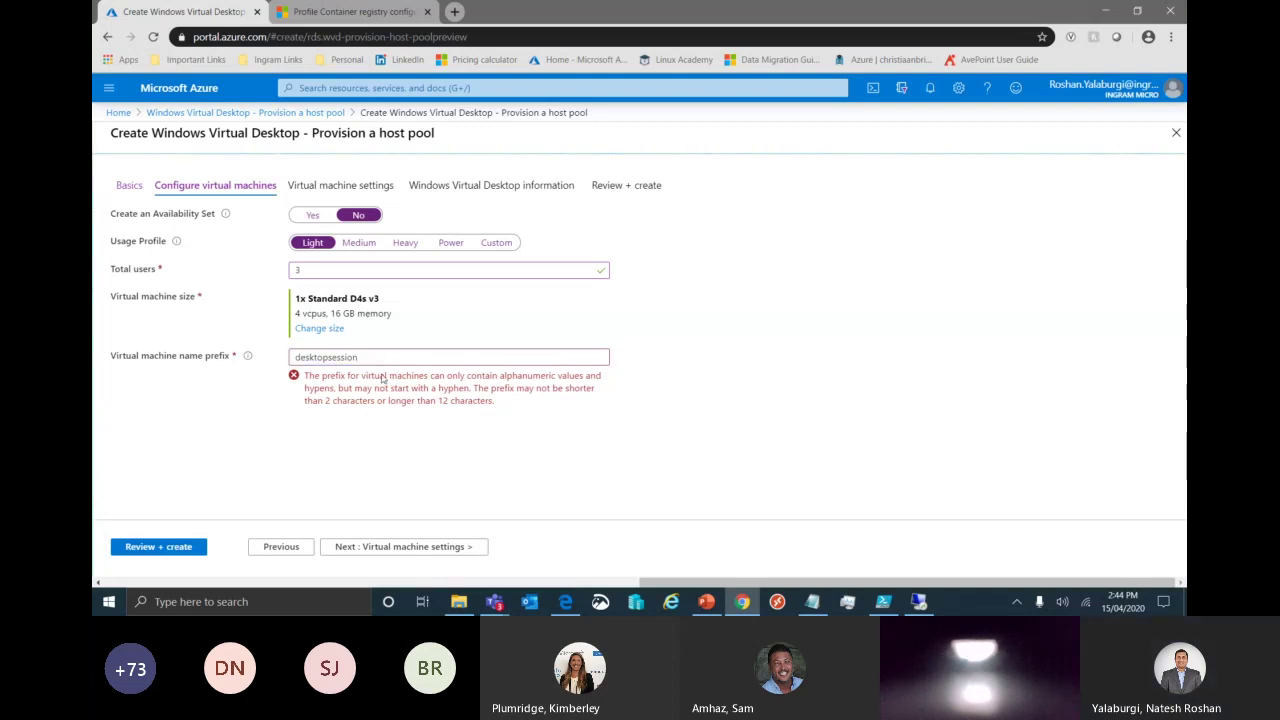
{"action": "left_click", "coordinate": [380, 356]}
{"action": "key", "text": "BackSpace"}
{"action": "key", "text": "BackSpace"}
{"action": "key", "text": "BackSpace"}
{"action": "key", "text": "BackSpace"}
{"action": "key", "text": "BackSpace"}
{"action": "key", "text": "BackSpace"}
{"action": "key", "text": "BackSpace"}
{"action": "type", "text": "demo"}
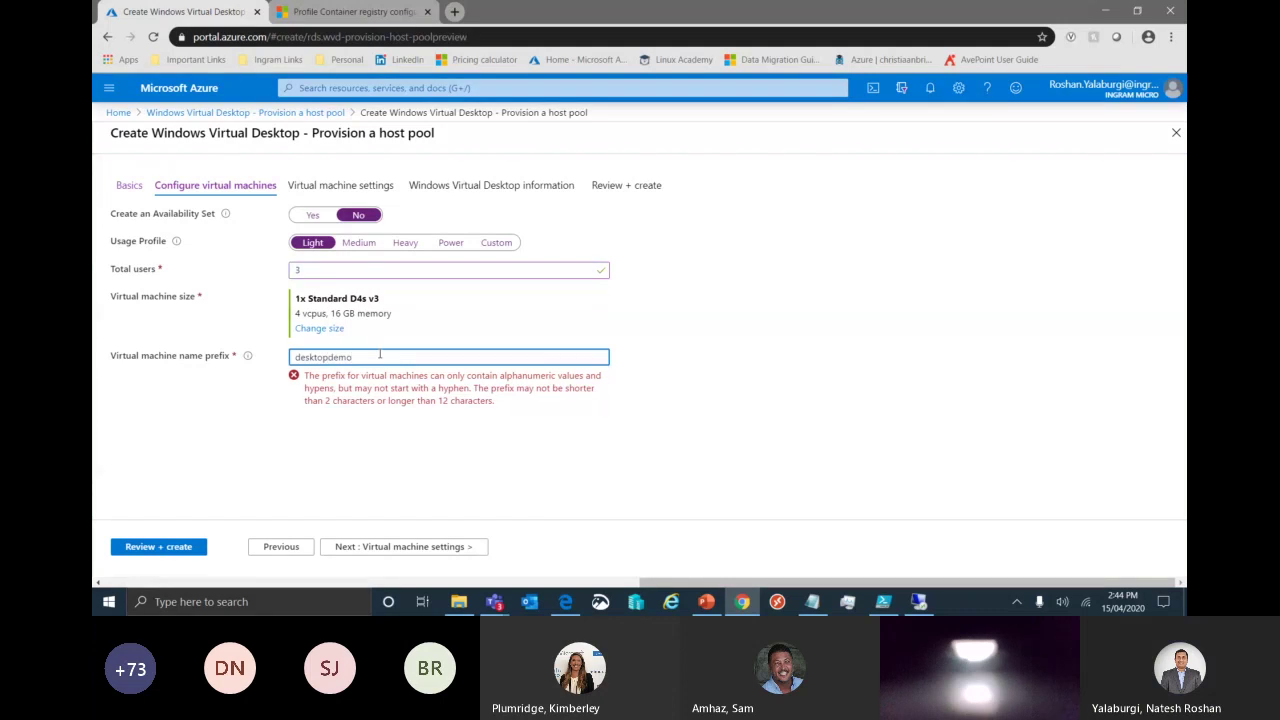
{"action": "left_click", "coordinate": [389, 443]}
{"action": "left_click", "coordinate": [405, 550]}
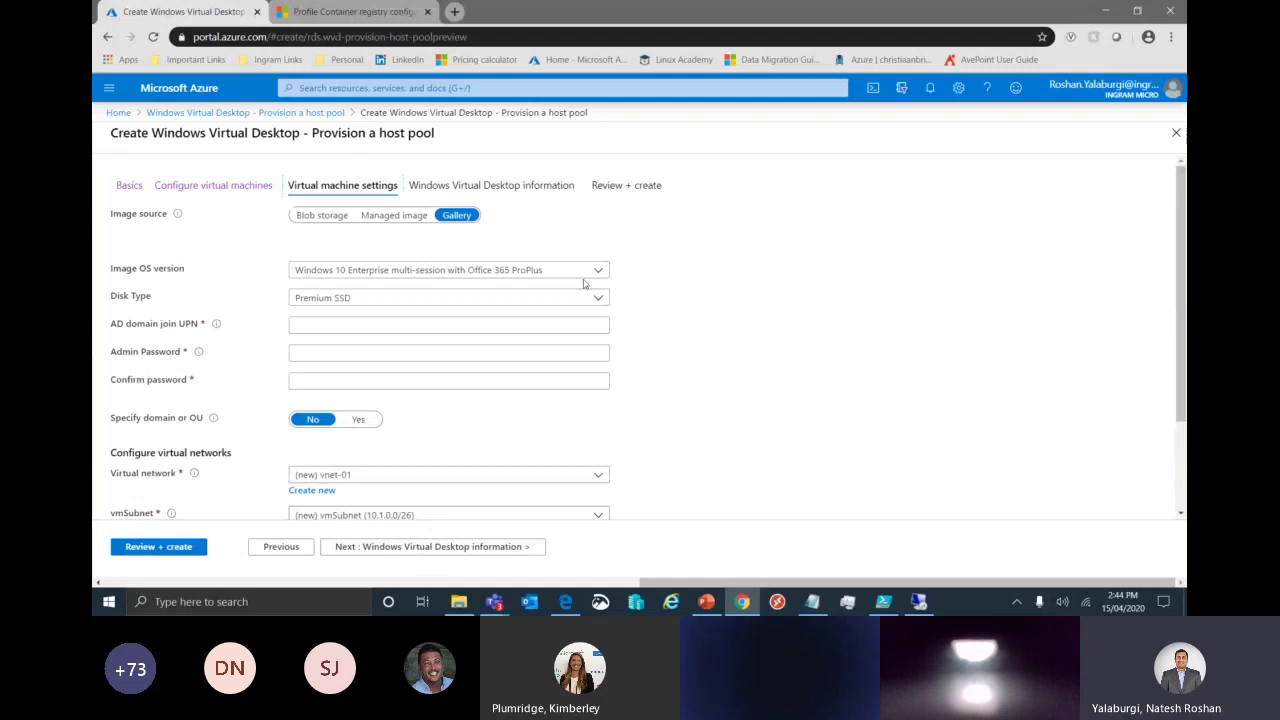
Keep the Windows 10 multi-session image and enter the domain-join account's UPN.
{"action": "left_click", "coordinate": [598, 271]}
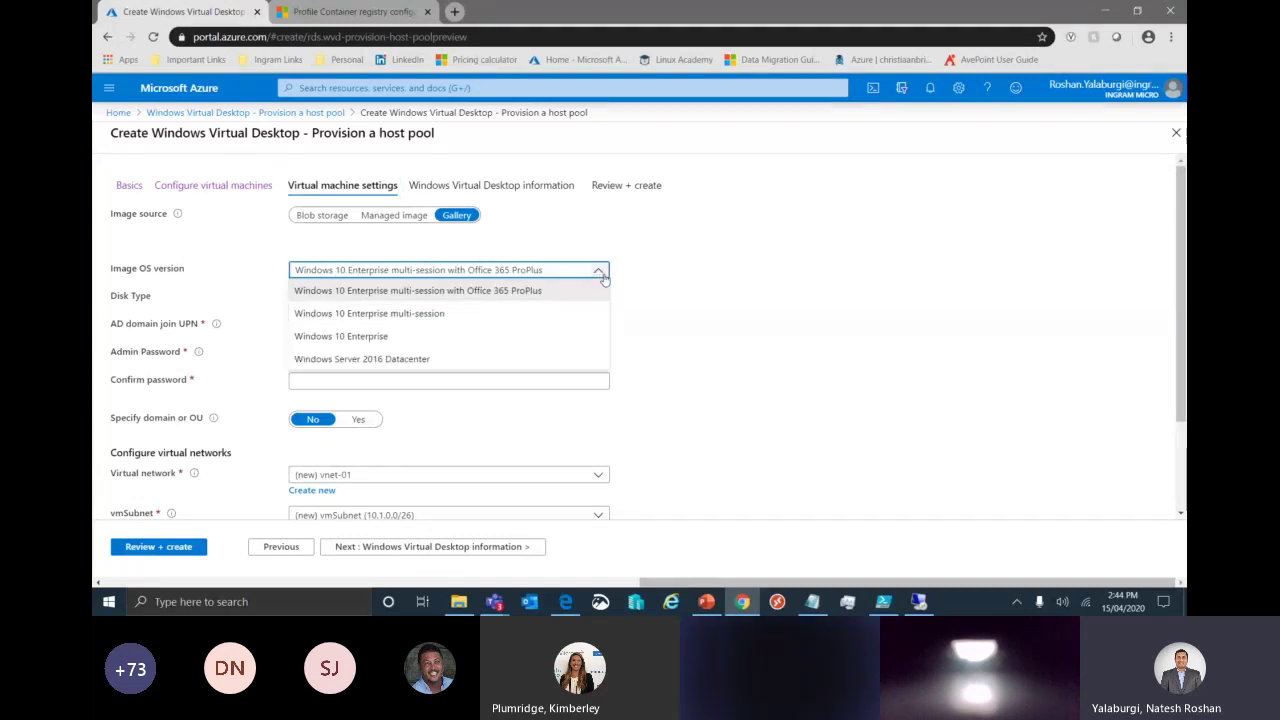
{"action": "left_click", "coordinate": [716, 260]}
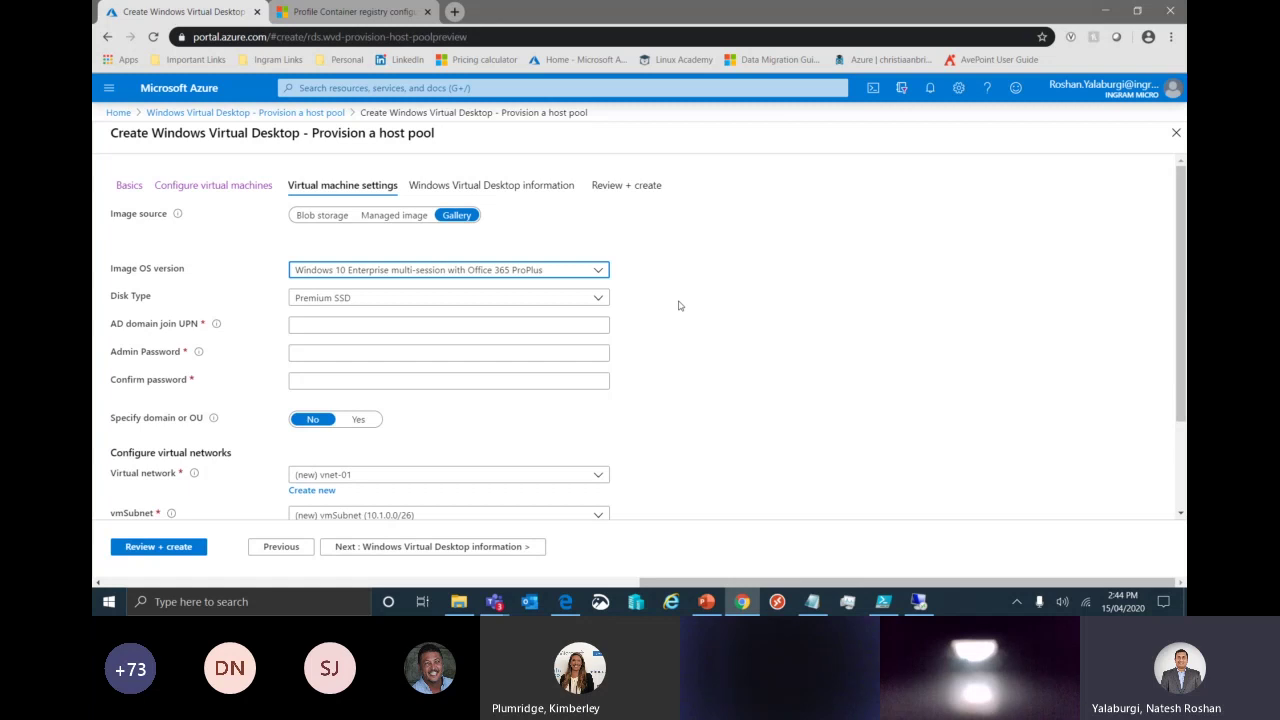
{"action": "left_click", "coordinate": [550, 322]}
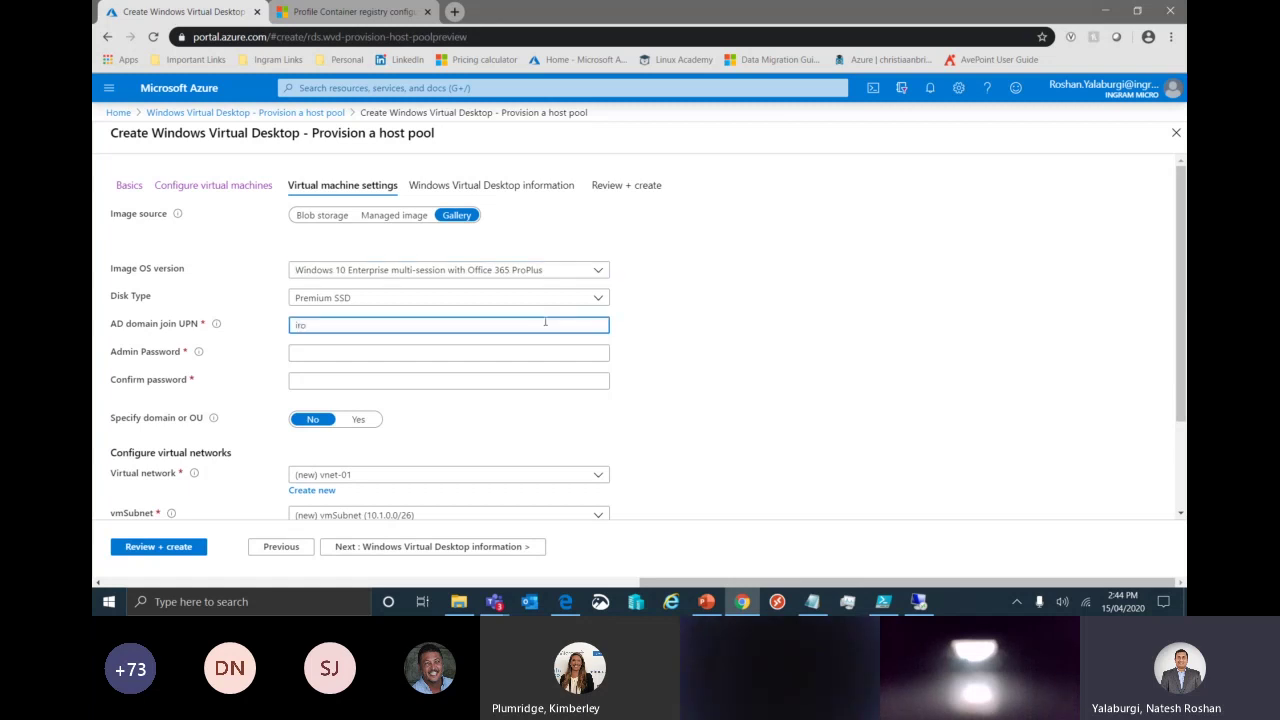
{"action": "key", "text": "Tab"}
Enter and confirm a compliant admin password for the session host VMs.
{"action": "type", "text": "*******"}
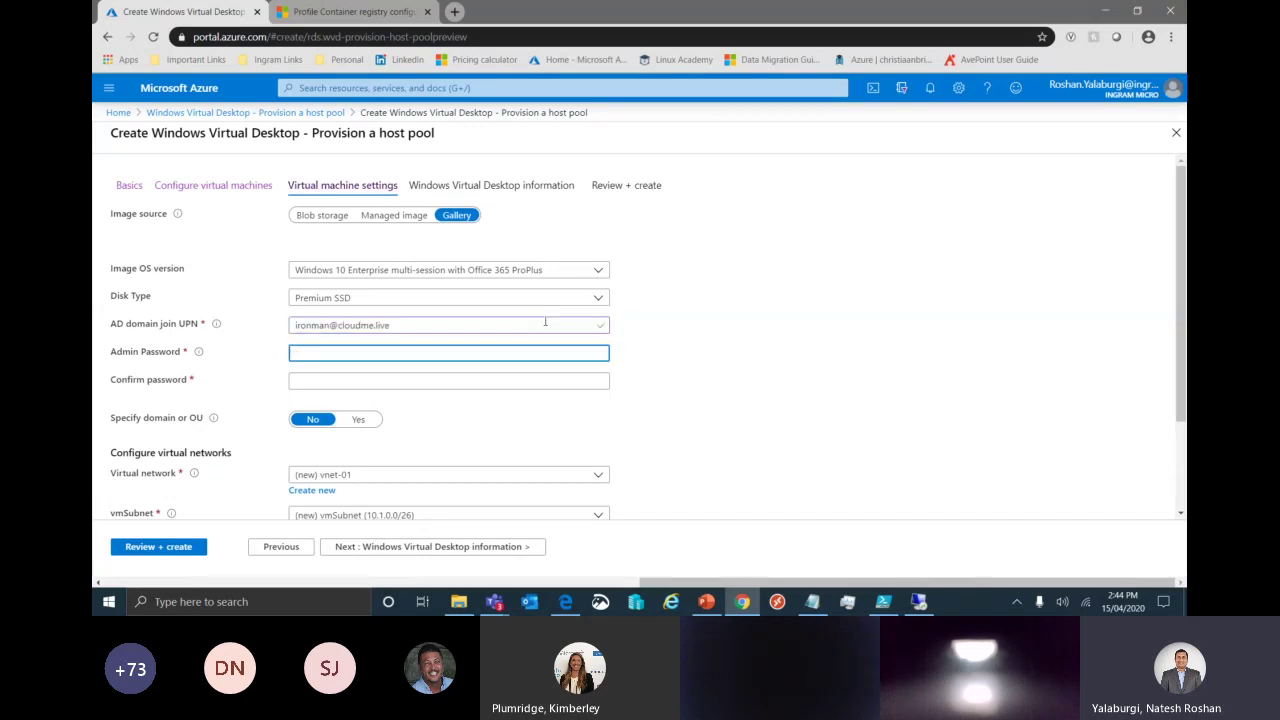
{"action": "key", "text": "ctrl+a"}
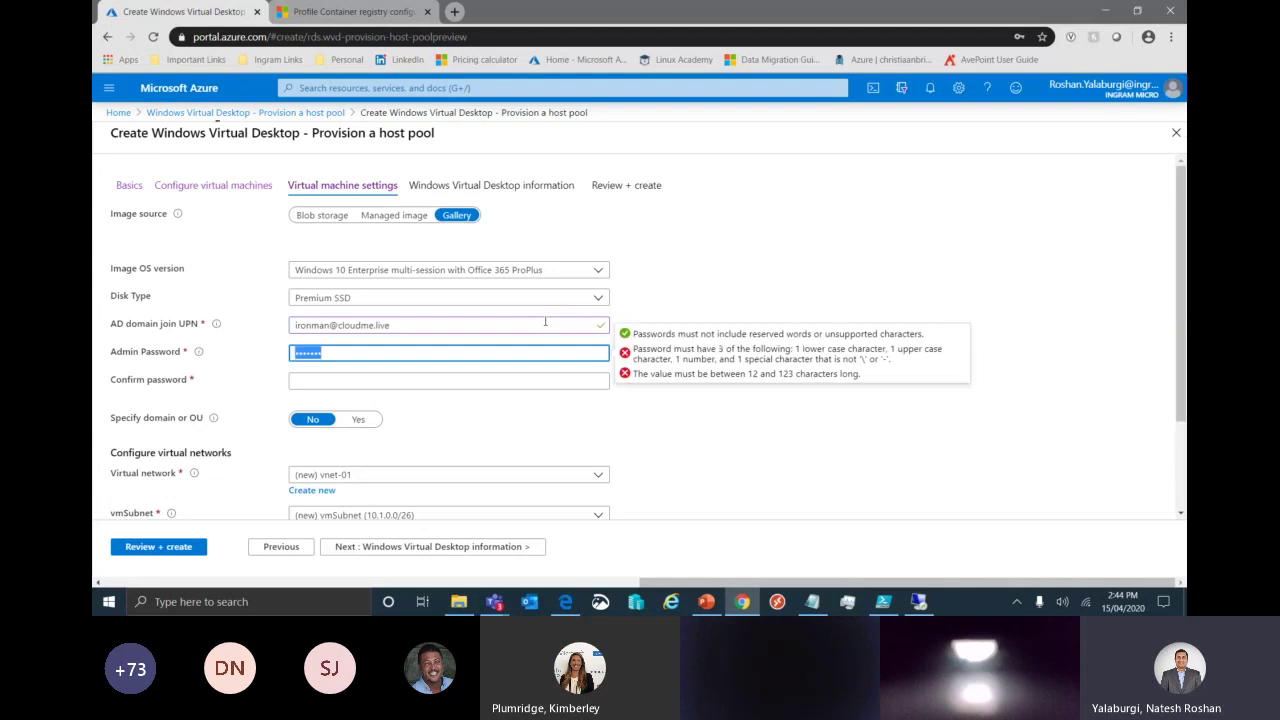
{"action": "key", "text": "BackSpace"}
{"action": "type", "text": "***************"}
{"action": "key", "text": "Tab"}
{"action": "type", "text": "*"}
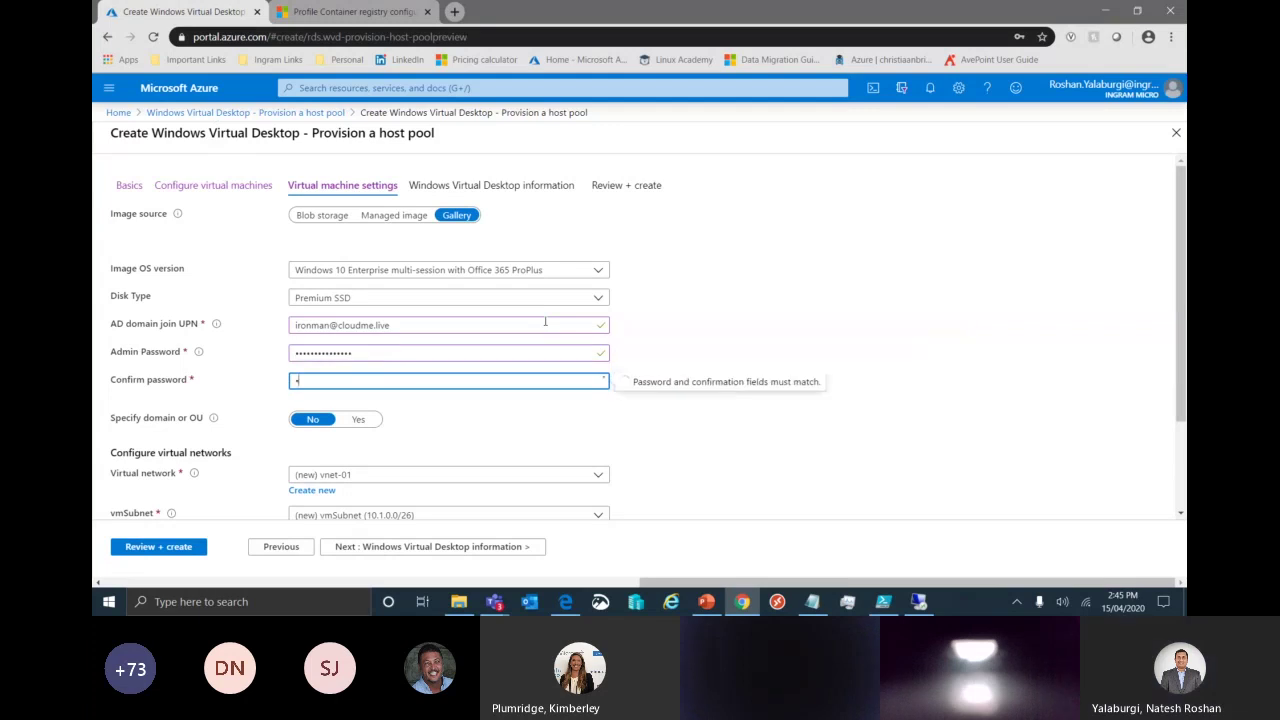
{"action": "type", "text": "************"}
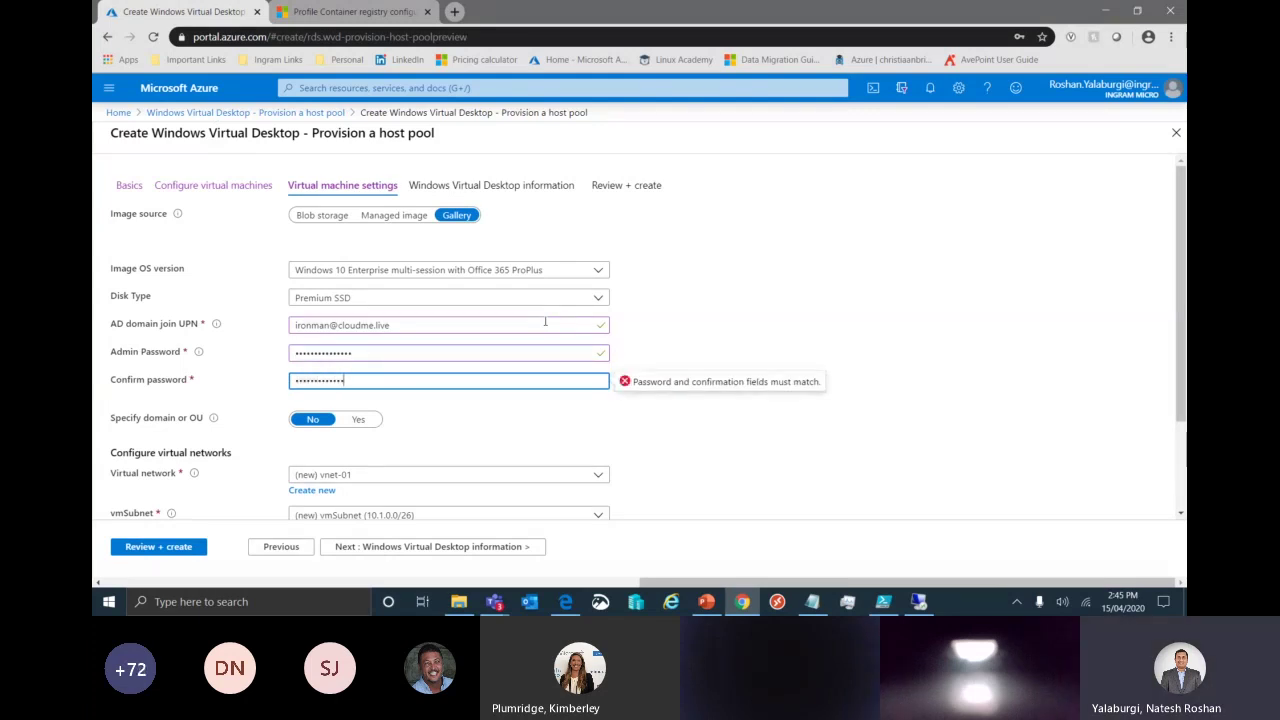
{"action": "type", "text": "*"}
{"action": "double_click", "coordinate": [396, 356]}
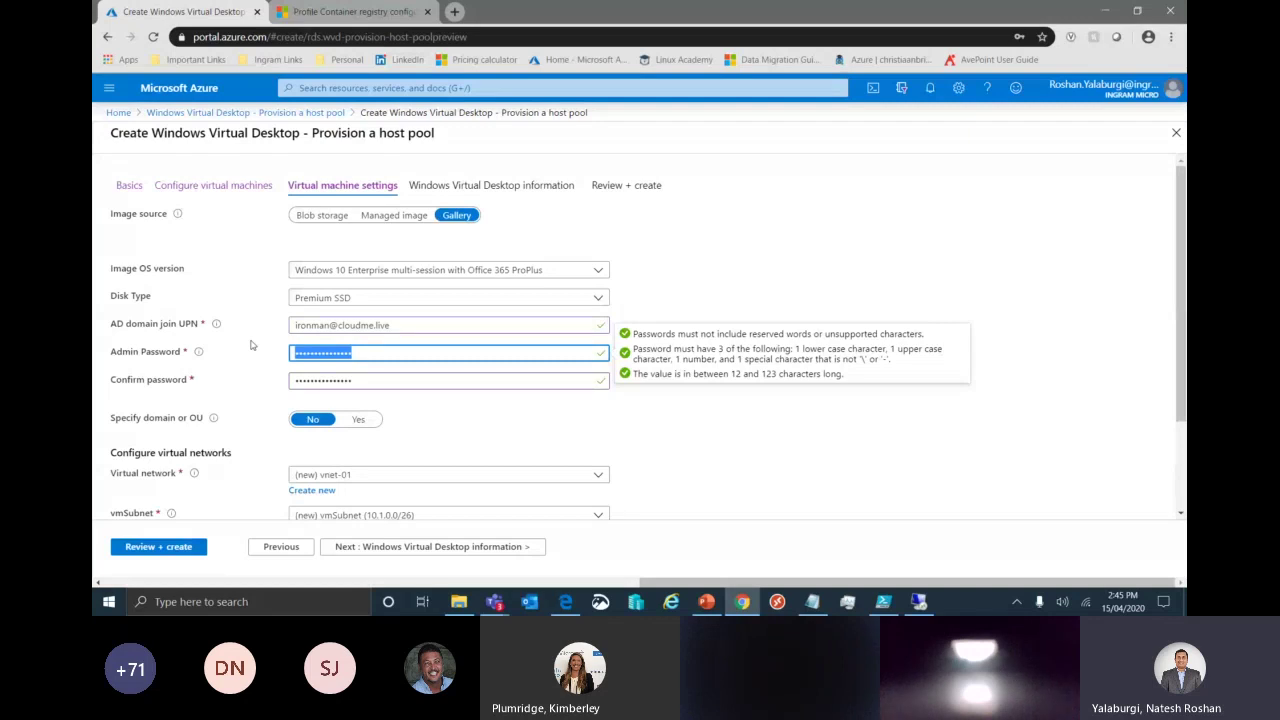
{"action": "left_click", "coordinate": [655, 428]}
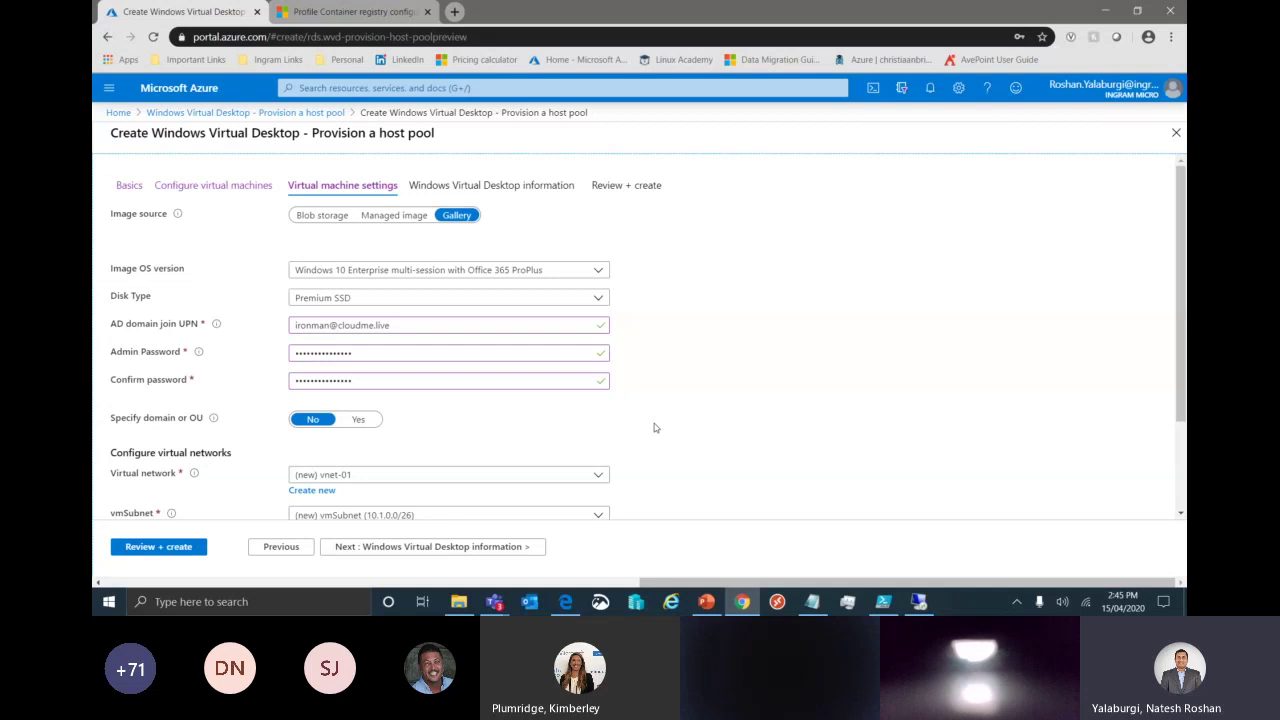
Put the session hosts on AzureADDSWVD_Vnet1 with subnet AzureADDSWVD_Subnet1 (10.0.1.0/24).
{"action": "scroll", "coordinate": [660, 429], "scroll_direction": "down", "scroll_amount": 1}
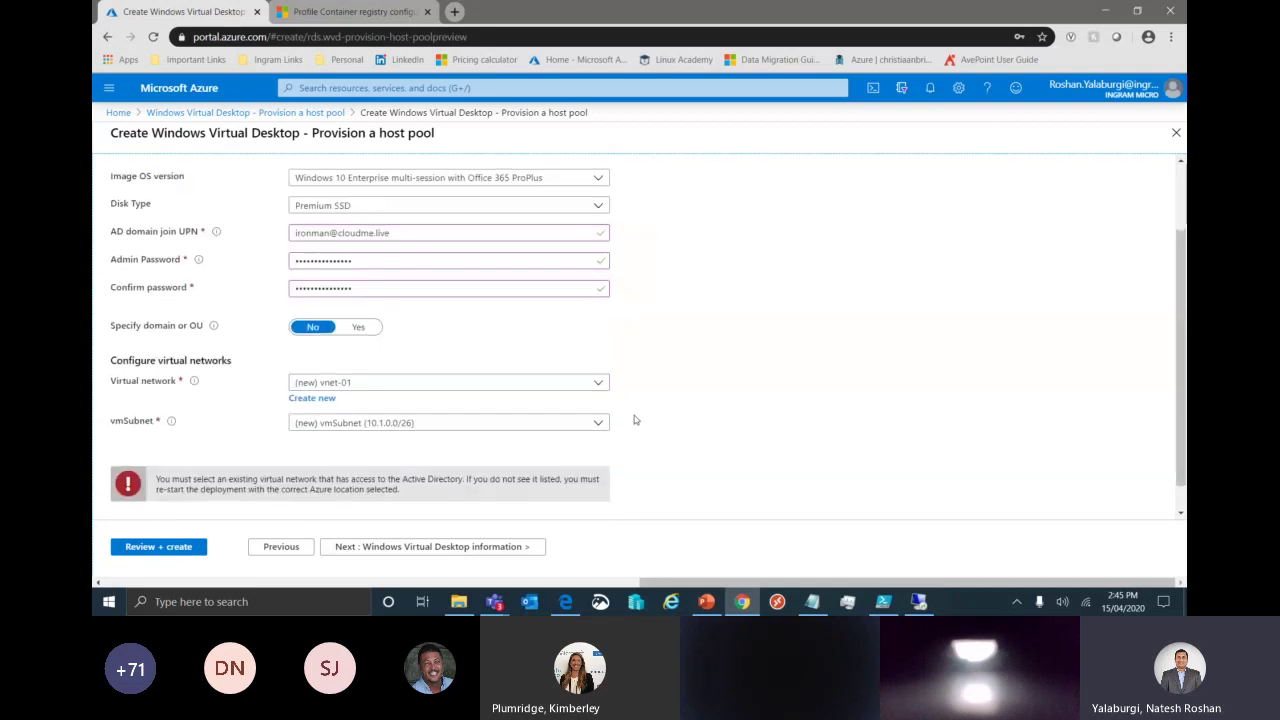
{"action": "left_click", "coordinate": [576, 389]}
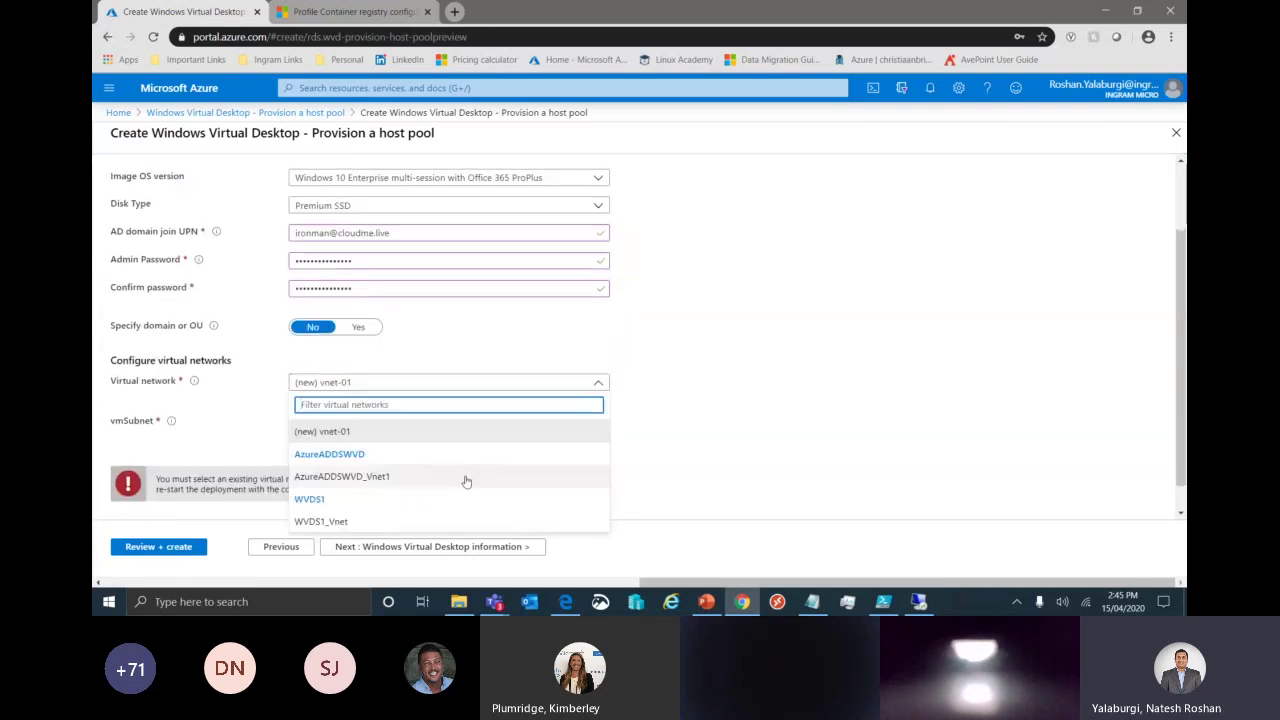
{"action": "left_click", "coordinate": [395, 478]}
{"action": "left_click", "coordinate": [647, 438]}
{"action": "left_click", "coordinate": [560, 425]}
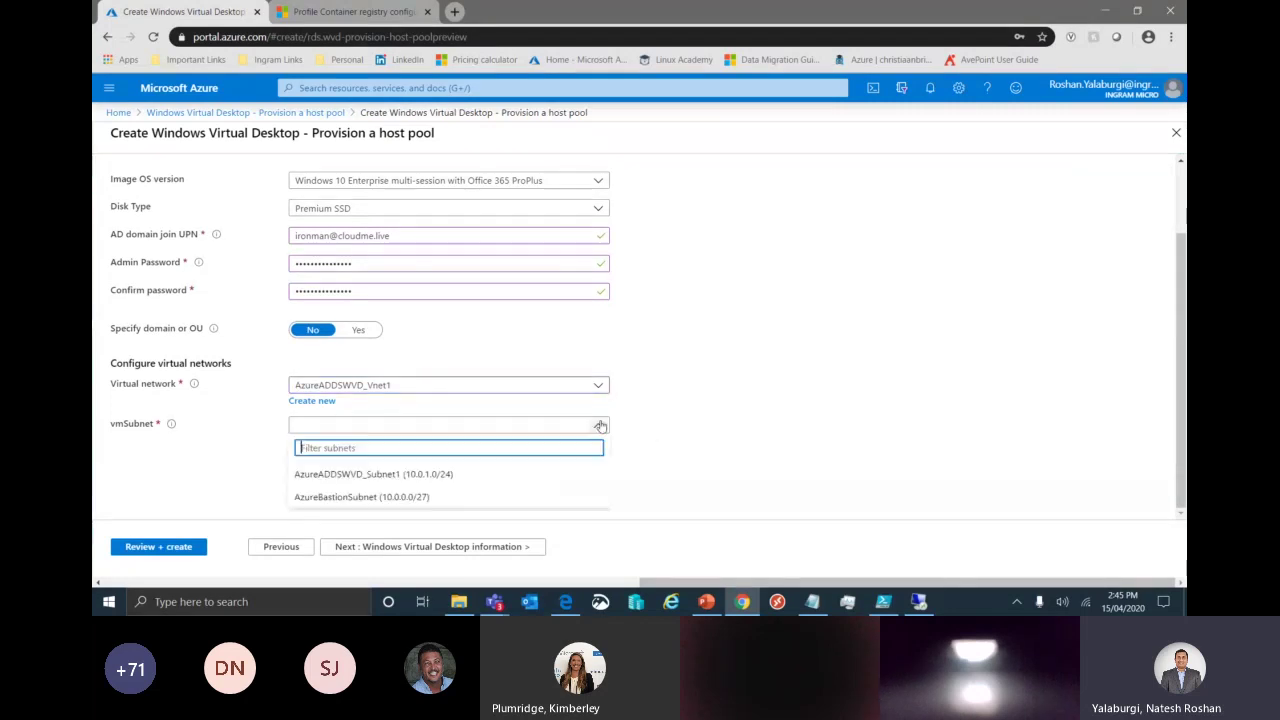
{"action": "left_click", "coordinate": [480, 474]}
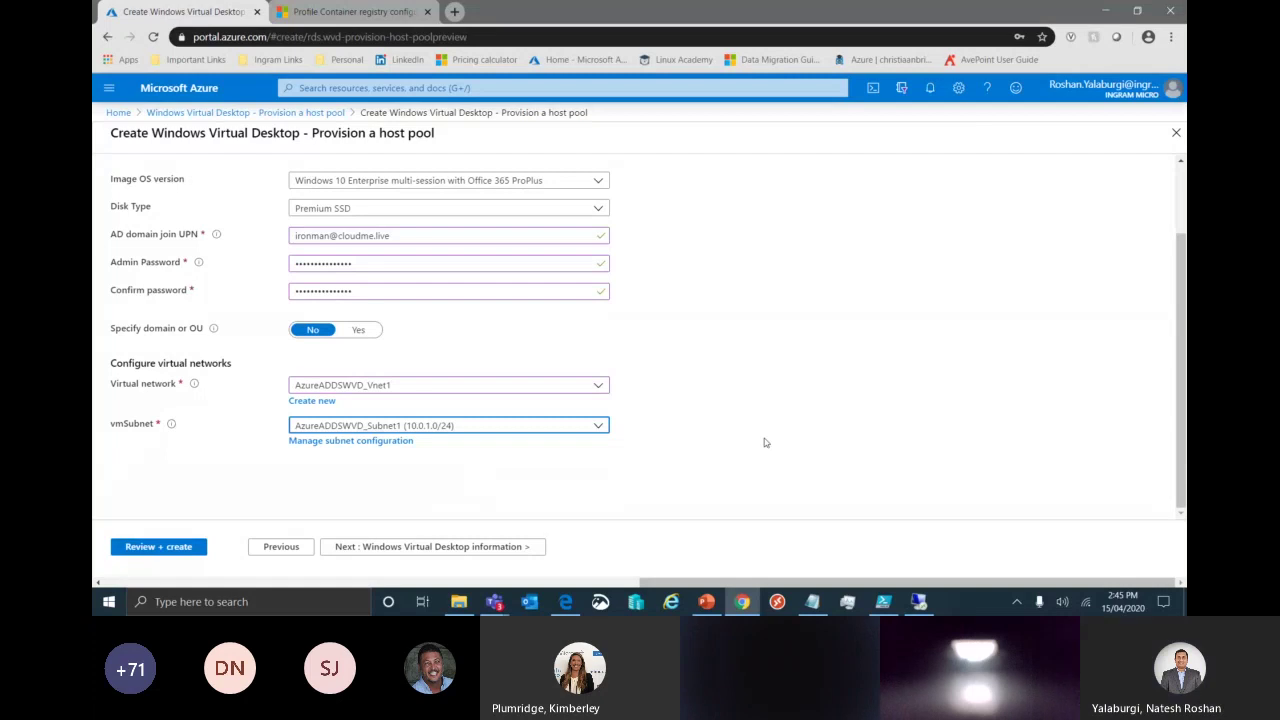
{"action": "left_click", "coordinate": [417, 548]}
Enter WVDS2Demo as the tenant name after checking it in PowerShell ISE.
{"action": "left_click", "coordinate": [413, 254]}
{"action": "type", "text": "WVDS2Demo"}
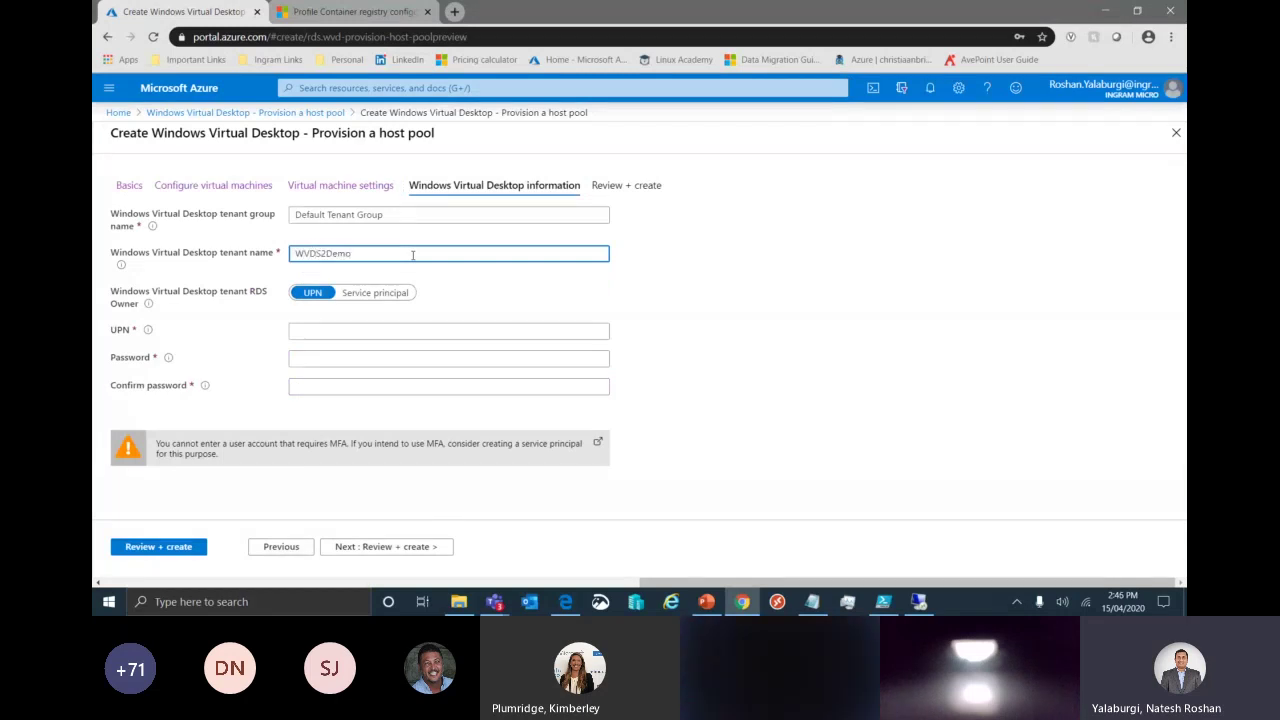
{"action": "left_click", "coordinate": [880, 604]}
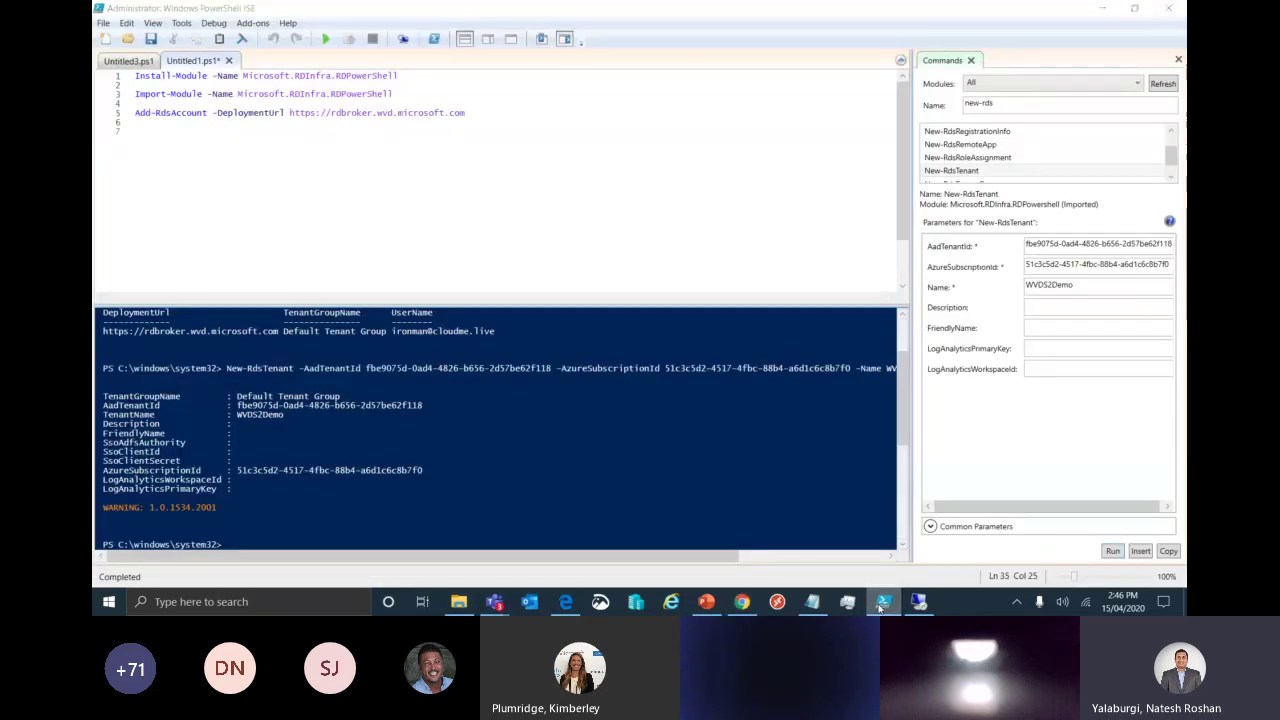
{"action": "left_click", "coordinate": [880, 604]}
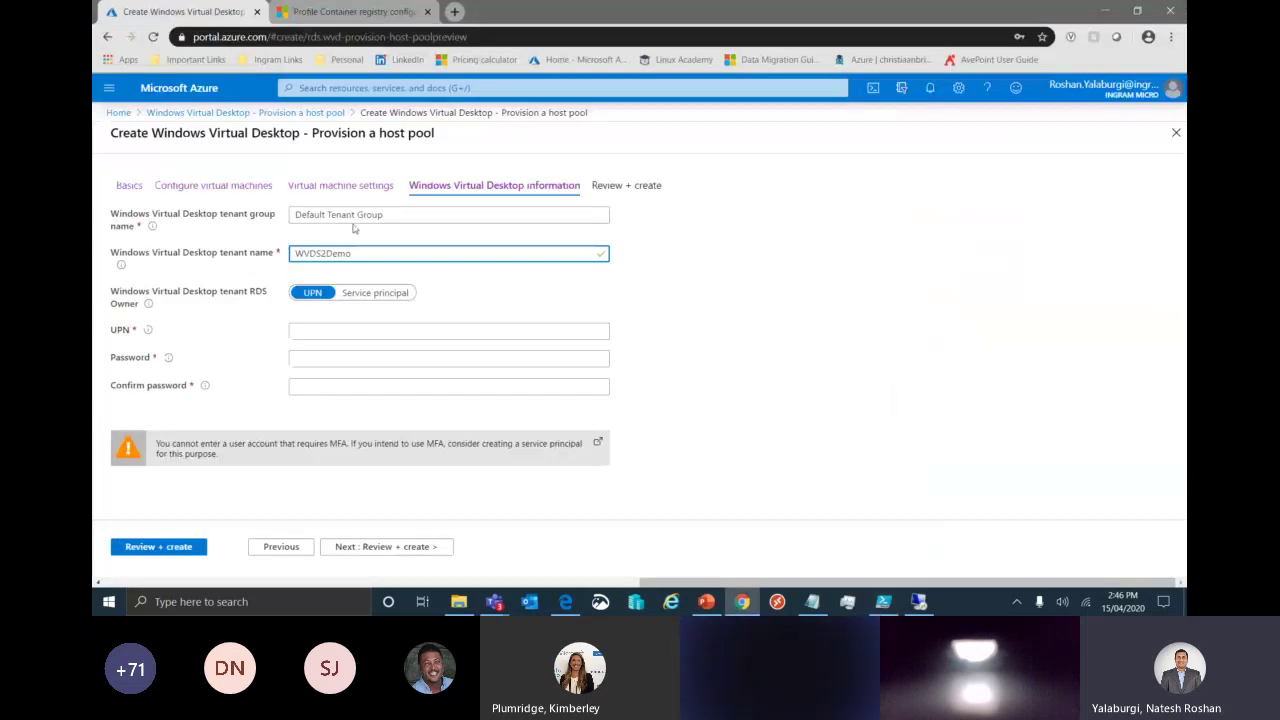
{"action": "key", "text": "ctrl+a"}
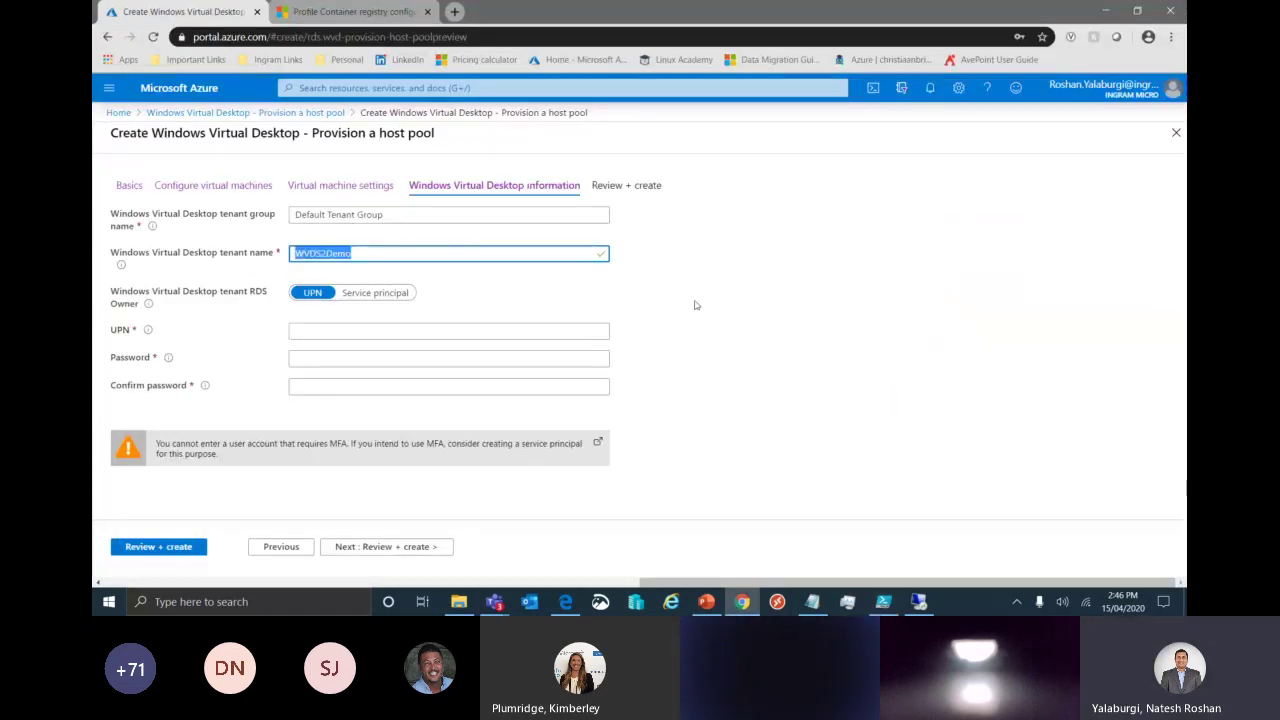
Enter the RDS owner's UPN with a matching password and confirmation, then proceed to Review + create.
{"action": "left_click", "coordinate": [511, 336]}
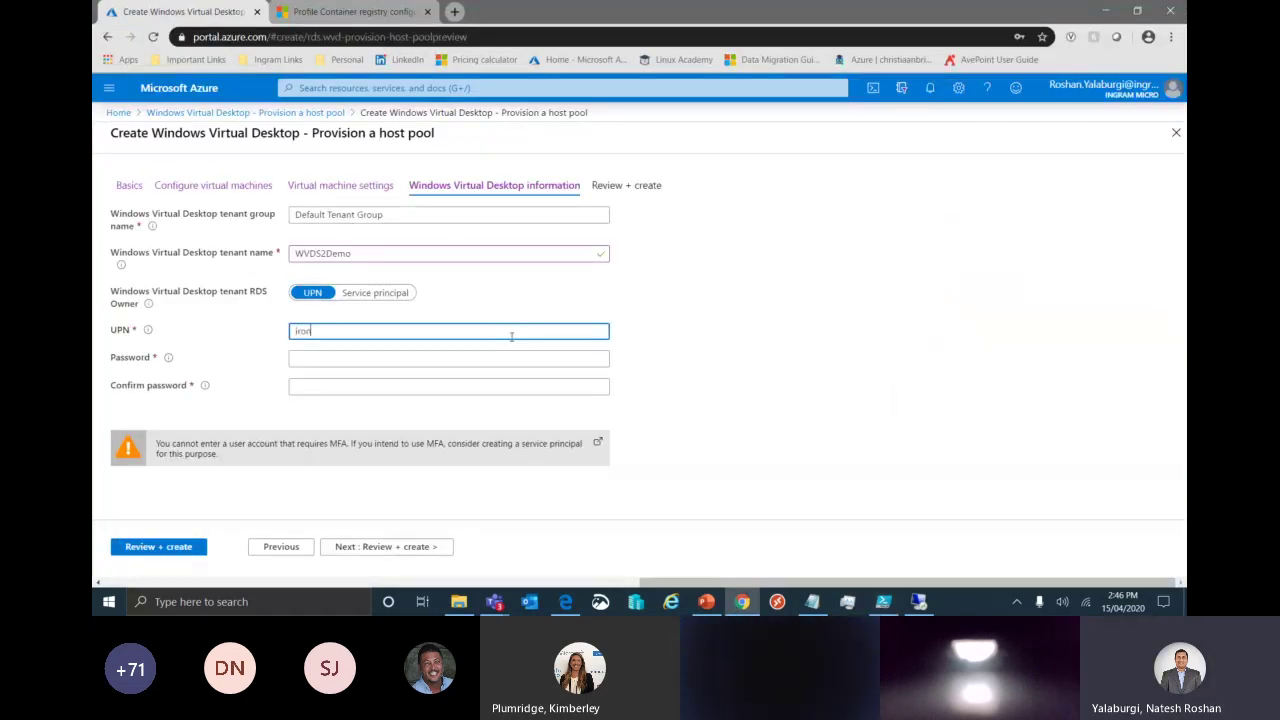
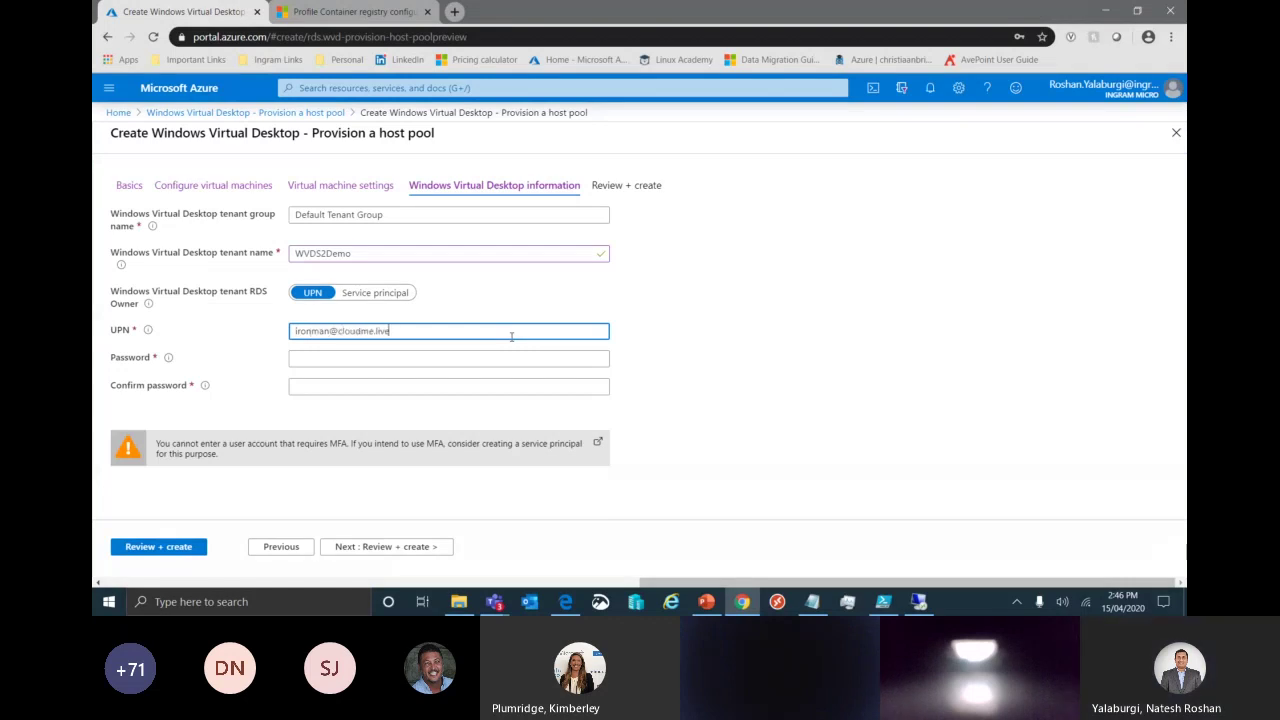
{"action": "key", "text": "Tab"}
{"action": "type", "text": "••••••••••••••"}
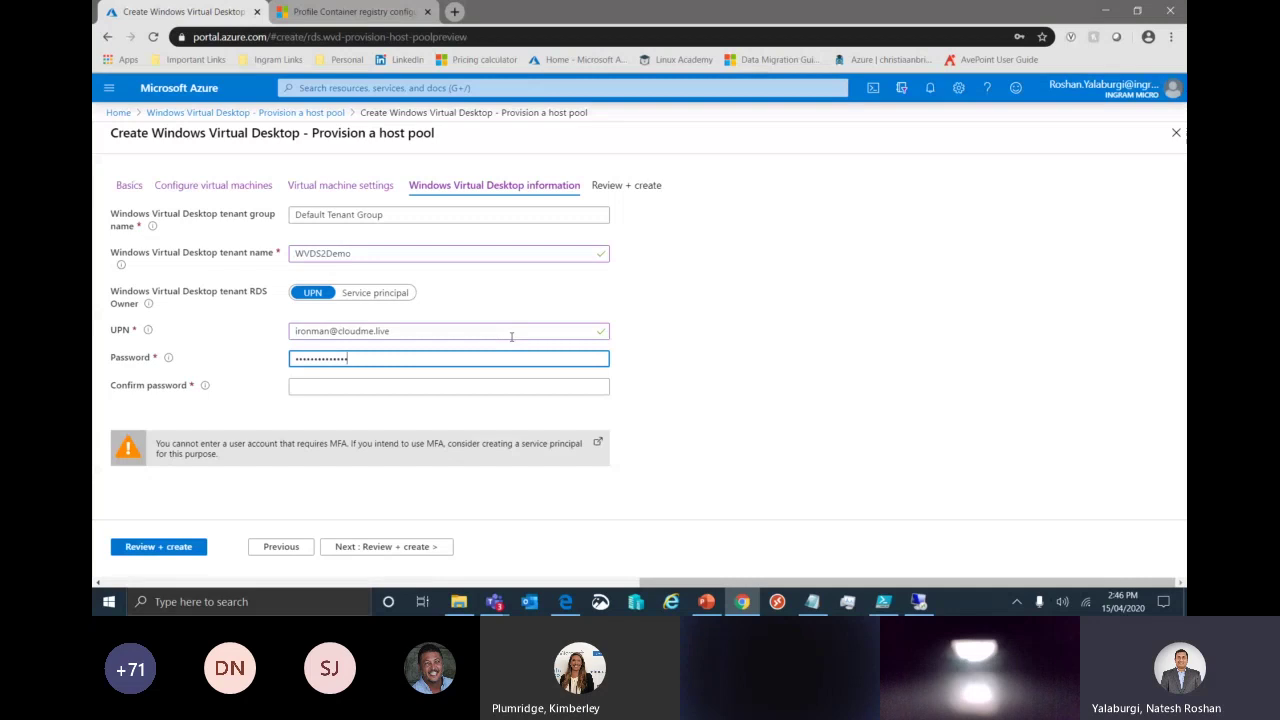
{"action": "key", "text": "Tab"}
{"action": "type", "text": "••••••••••••••••"}
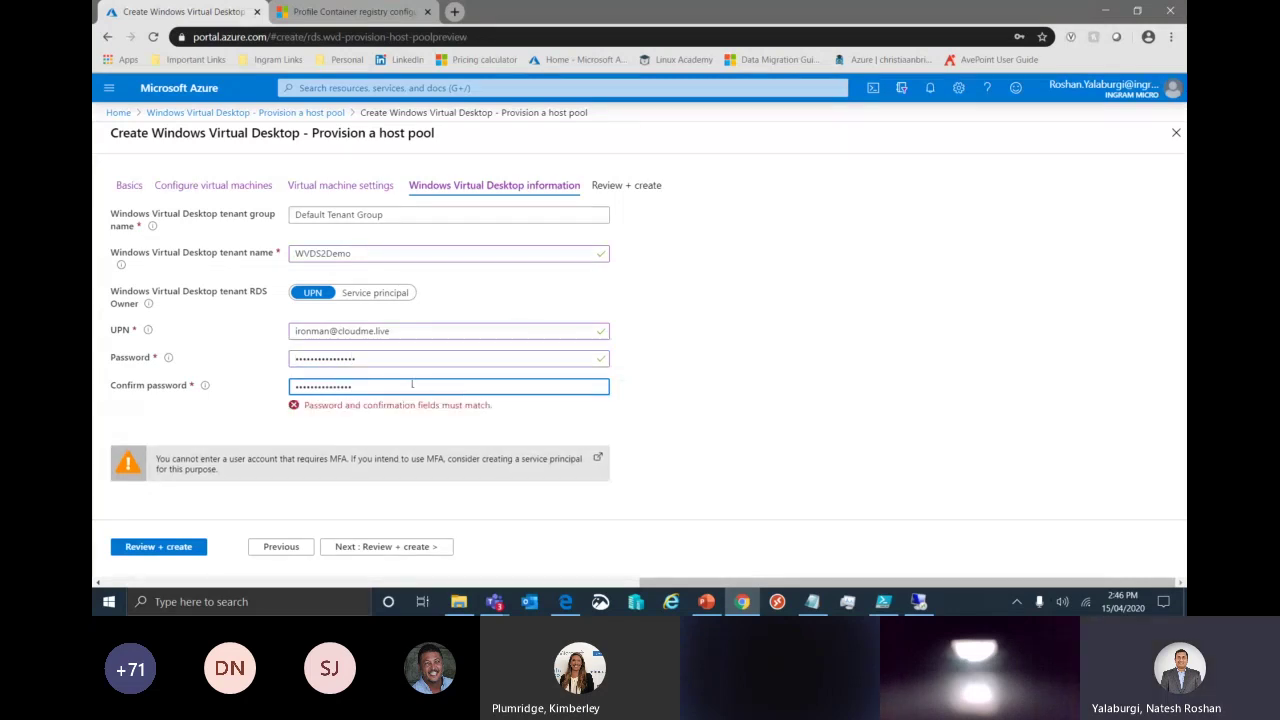
{"action": "key", "text": "ctrl+a"}
{"action": "key", "text": "BackSpace"}
{"action": "type", "text": "••••••••"}
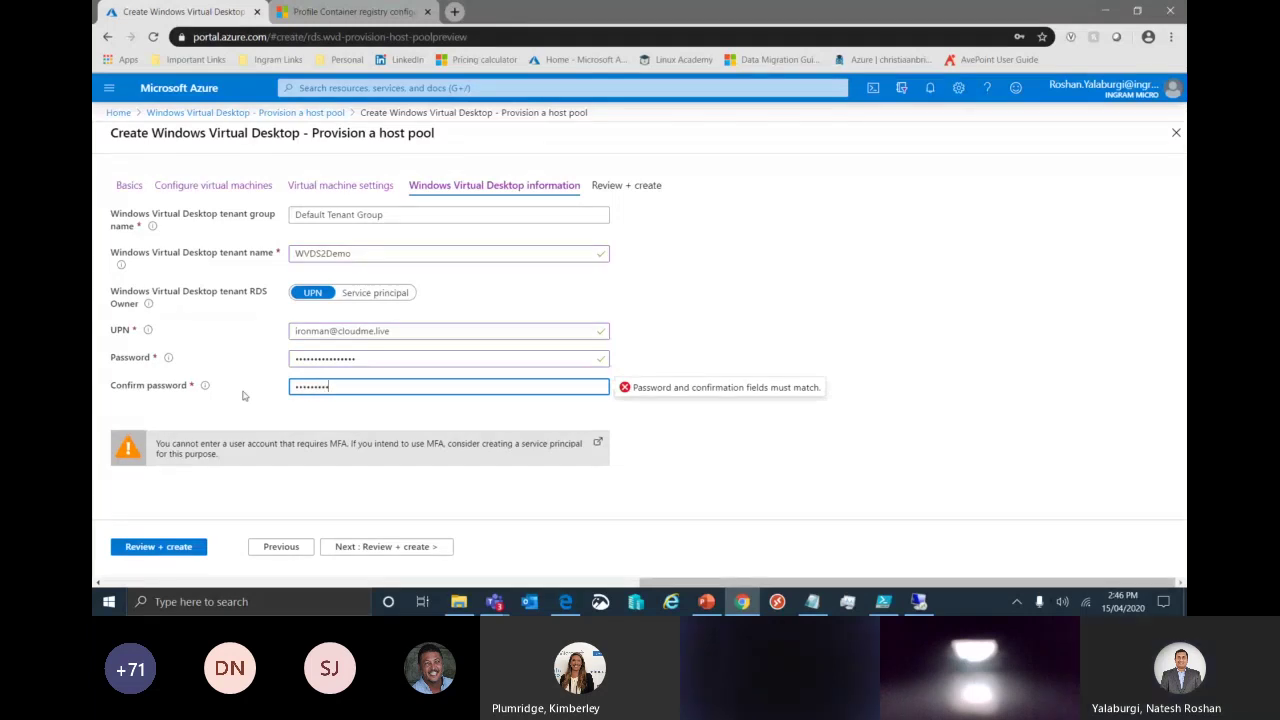
{"action": "type", "text": "•••••••"}
{"action": "key", "text": "ctrl+a"}
{"action": "type", "text": "••••••••••••••••"}
{"action": "key", "text": "shift+Tab"}
{"action": "type", "text": "•••"}
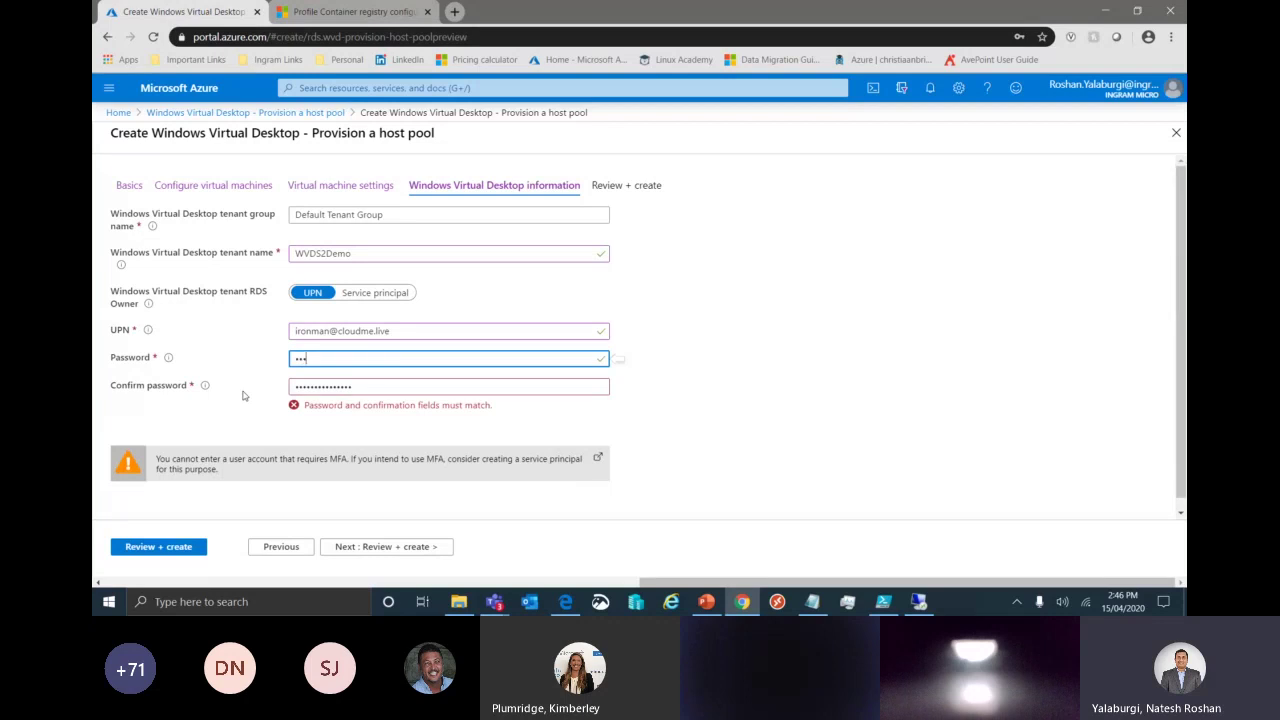
{"action": "type", "text": "••••••••••••"}
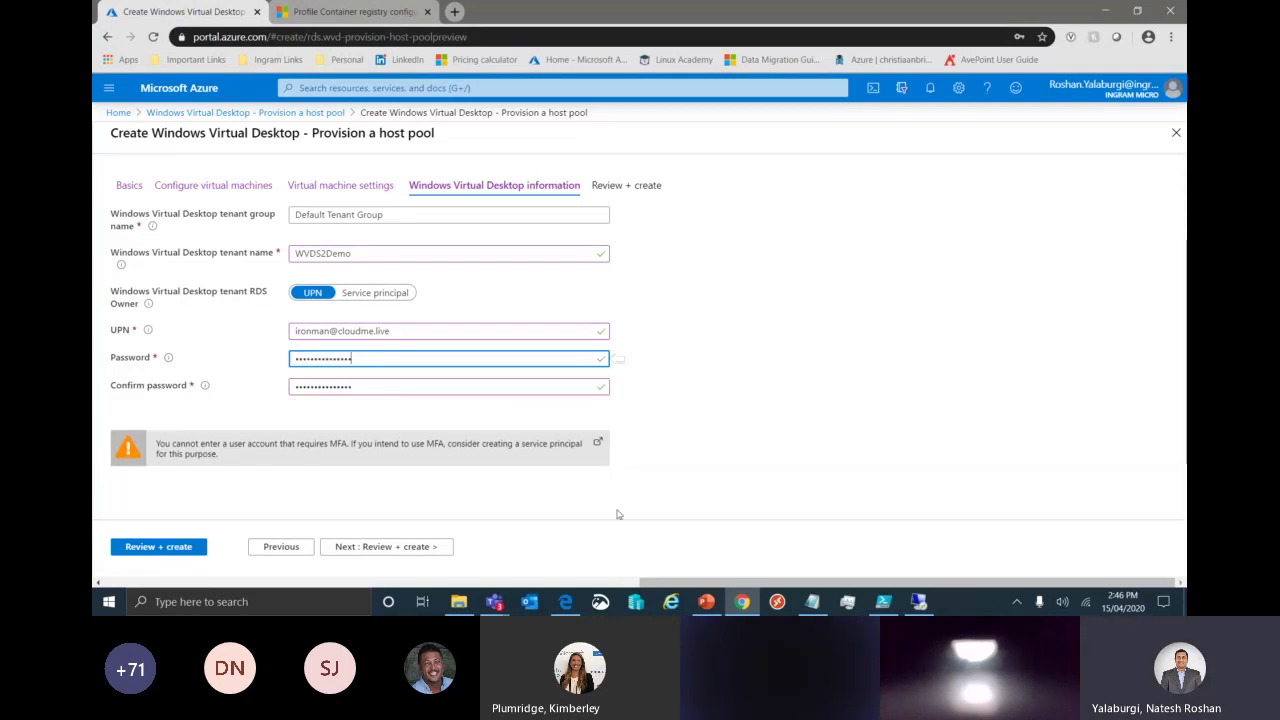
{"action": "key", "text": "Return"}
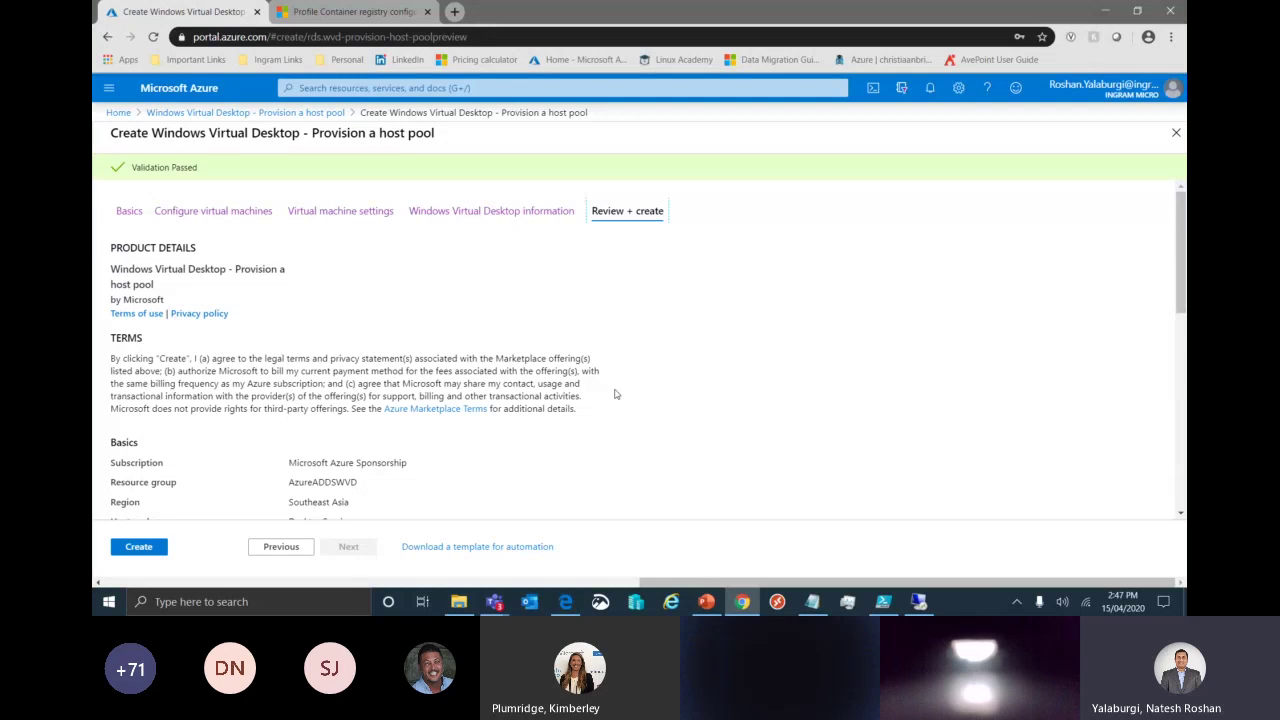
{"action": "scroll", "coordinate": [615, 394], "scroll_direction": "down", "scroll_amount": 5}
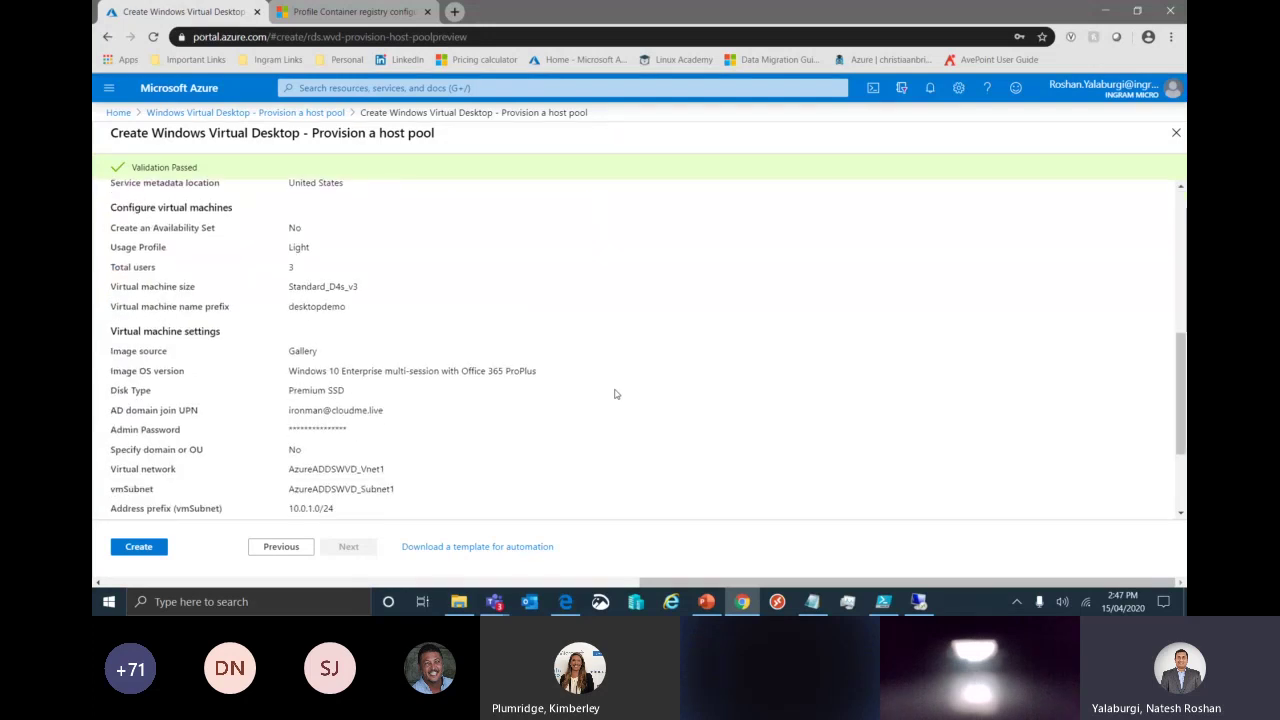
{"action": "scroll", "coordinate": [615, 394], "scroll_direction": "down", "scroll_amount": 3}
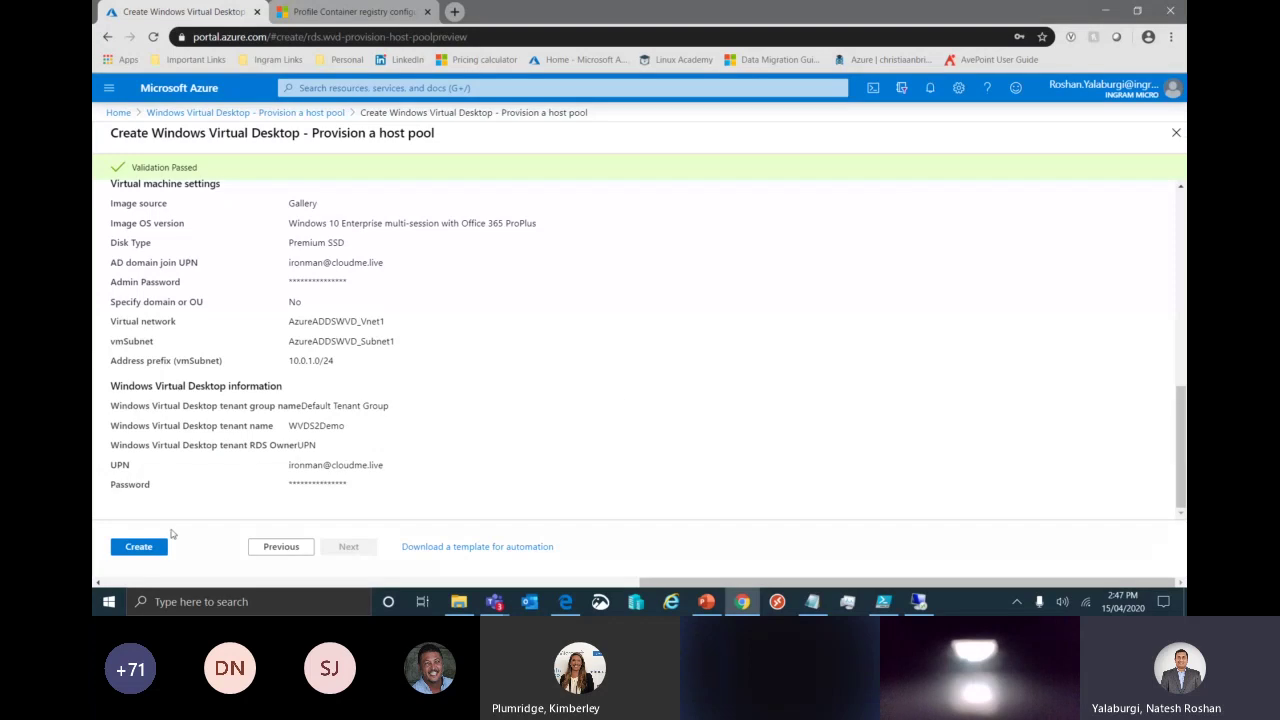
{"action": "left_click", "coordinate": [139, 546]}
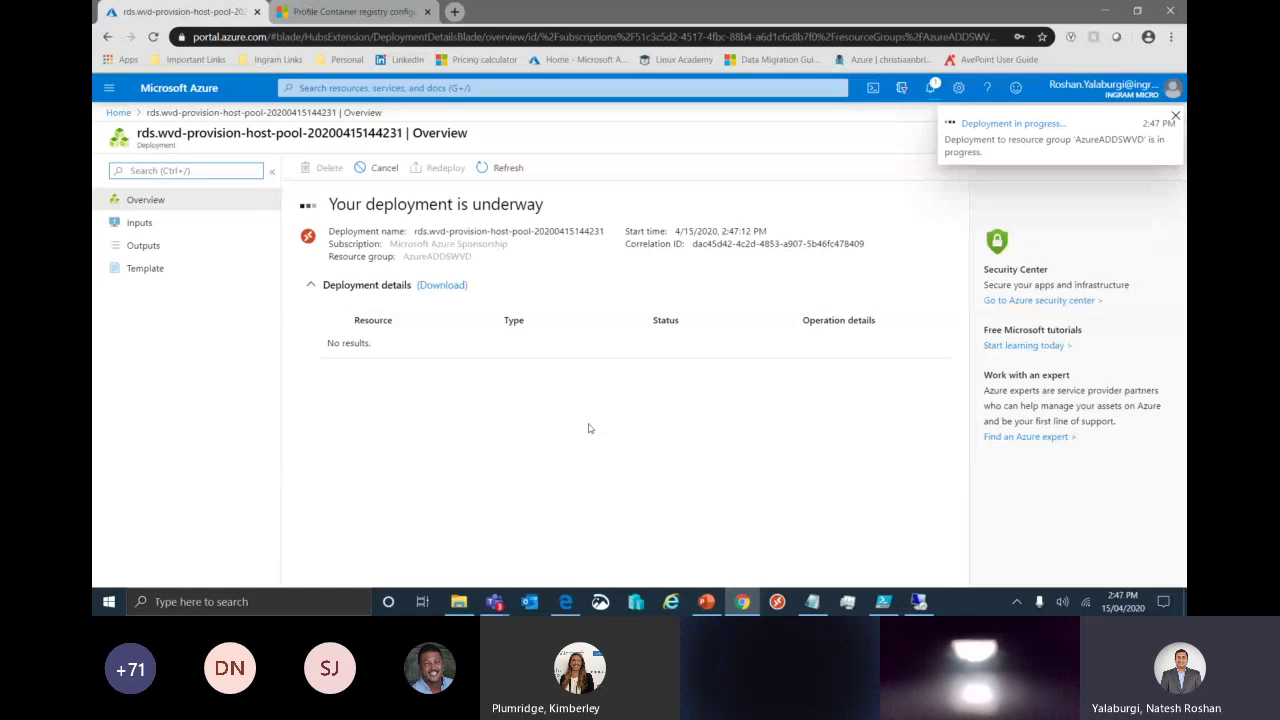
{"action": "left_click", "coordinate": [119, 113]}
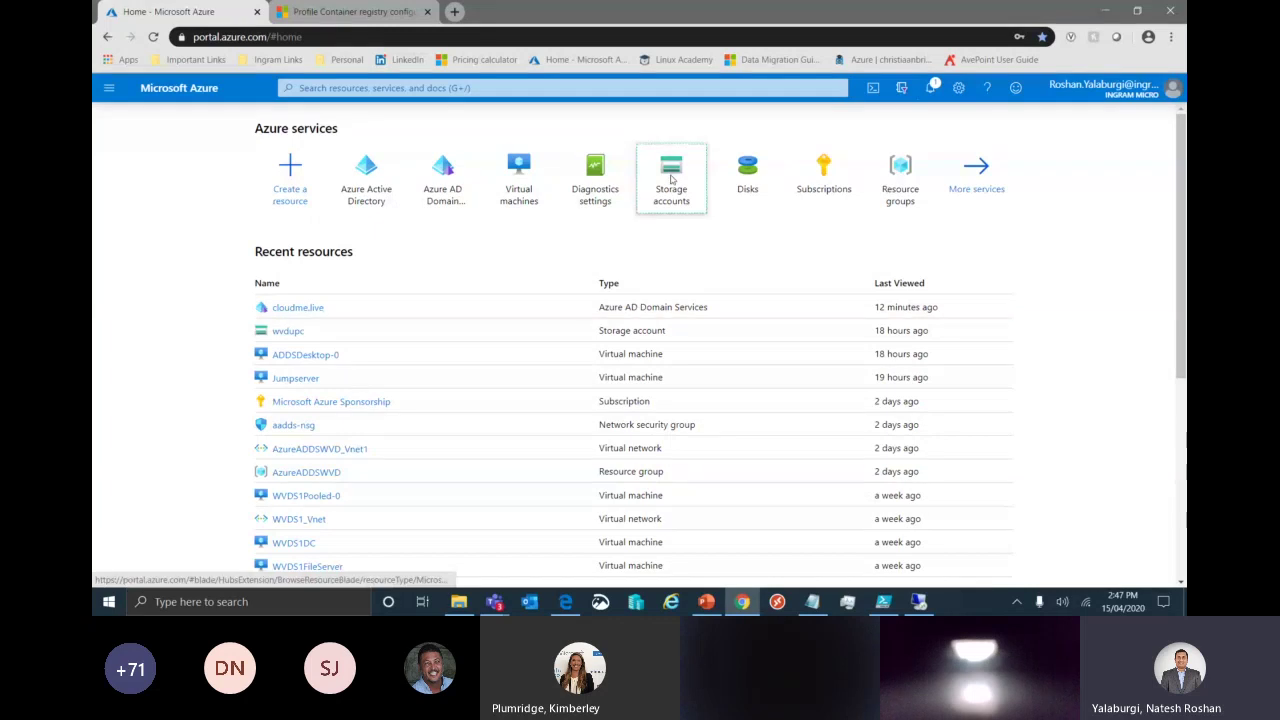
Start a new storage account and name it wvds2demo.
{"action": "left_click", "coordinate": [672, 178]}
{"action": "left_click", "coordinate": [125, 166]}
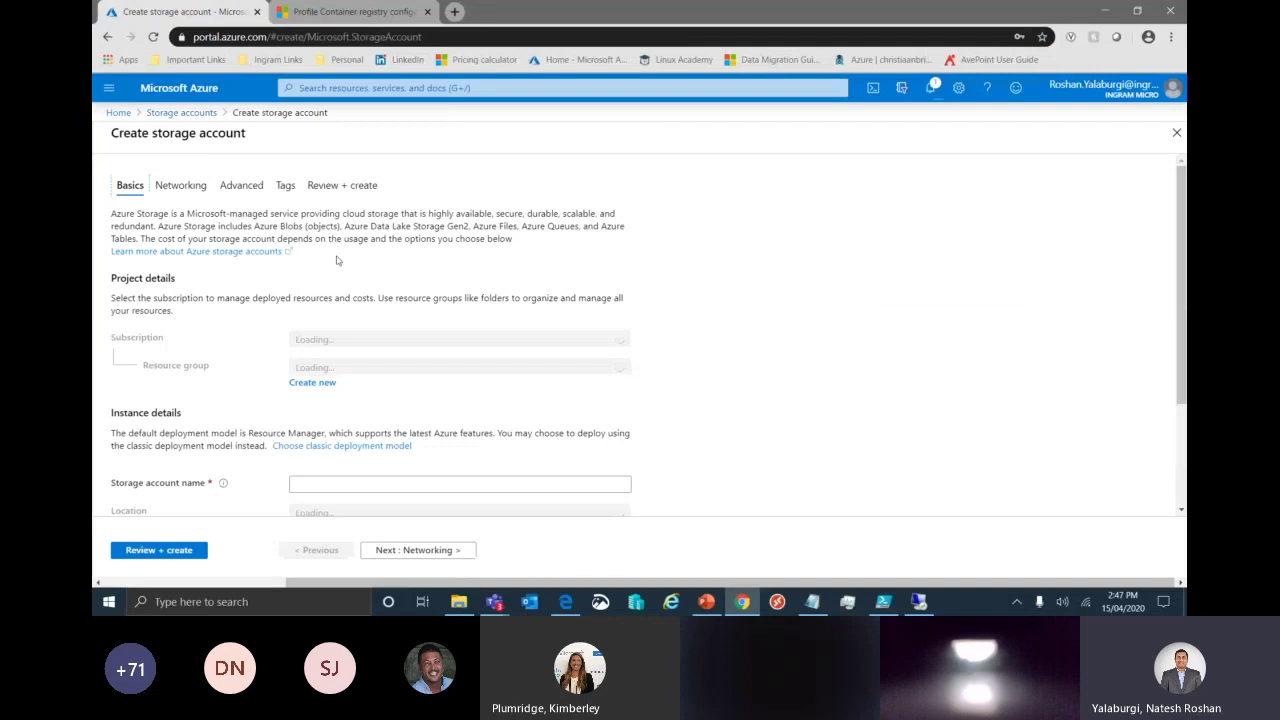
{"action": "scroll", "coordinate": [385, 377], "scroll_direction": "down", "scroll_amount": 1}
{"action": "left_click", "coordinate": [385, 377]}
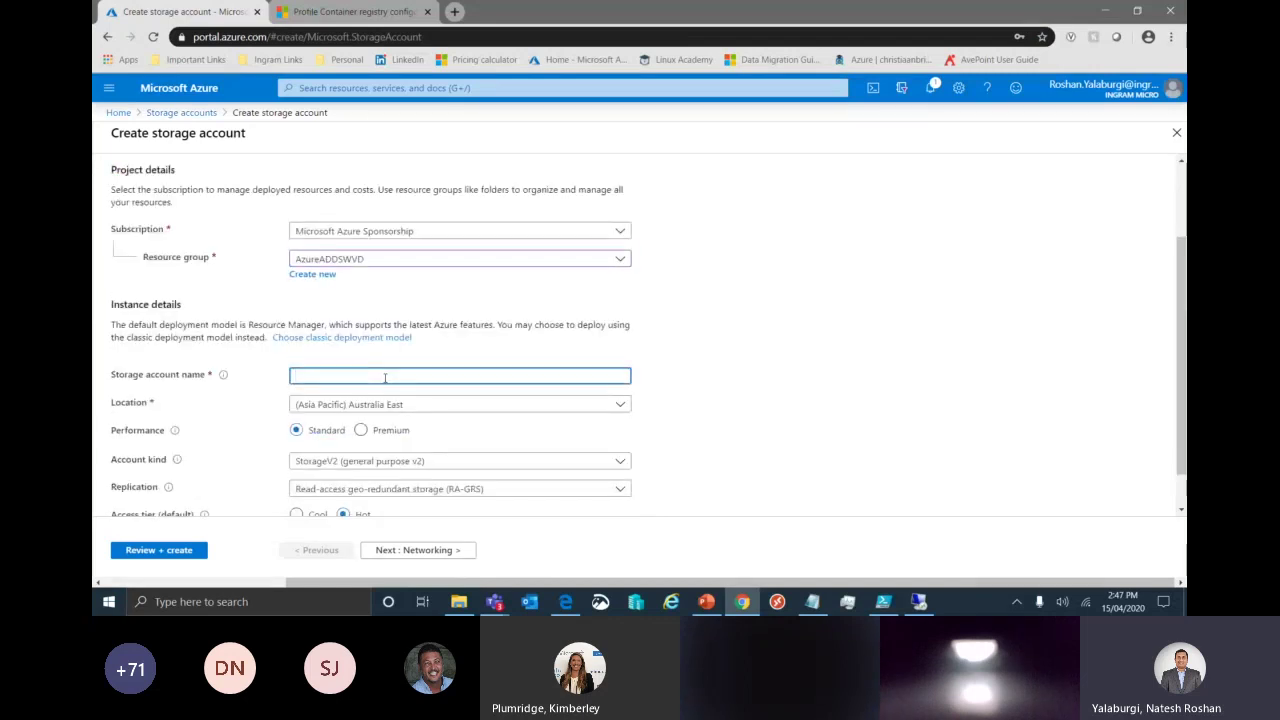
{"action": "type", "text": "WVDS2"}
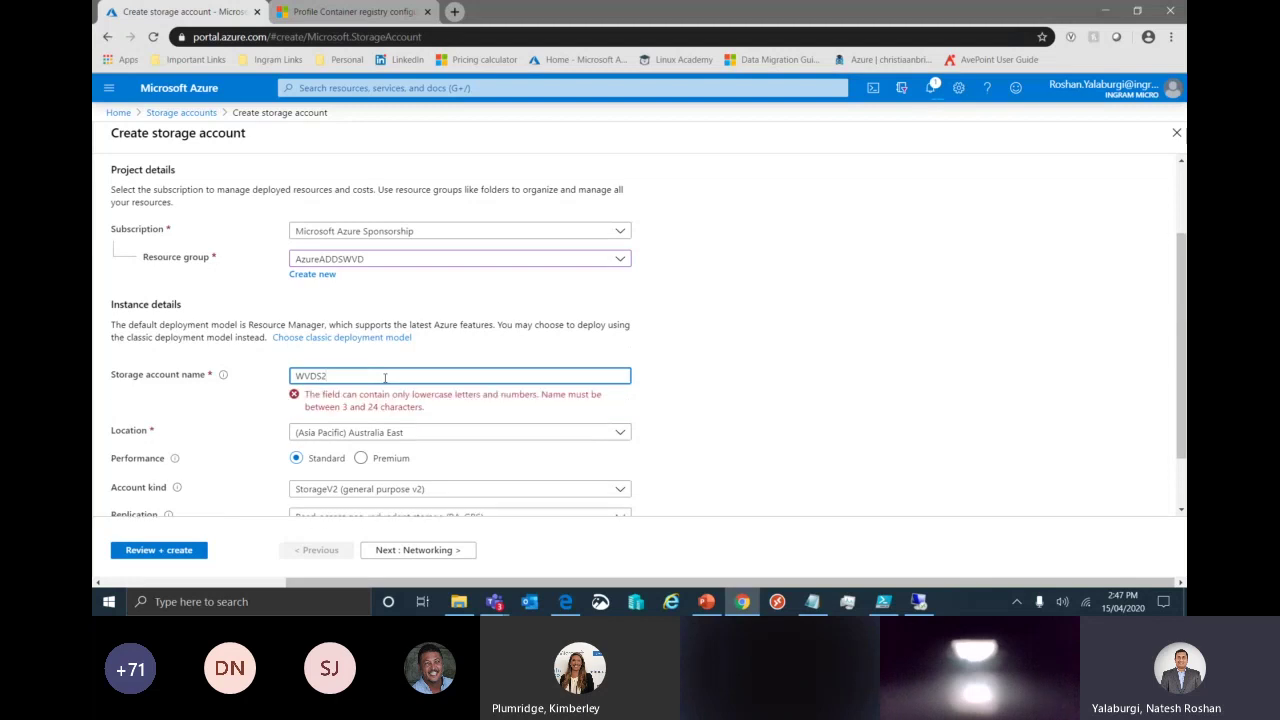
{"action": "key", "text": "ctrl+a"}
{"action": "type", "text": "wvds2demo"}
{"action": "scroll", "coordinate": [698, 377], "scroll_direction": "down", "scroll_amount": 1}
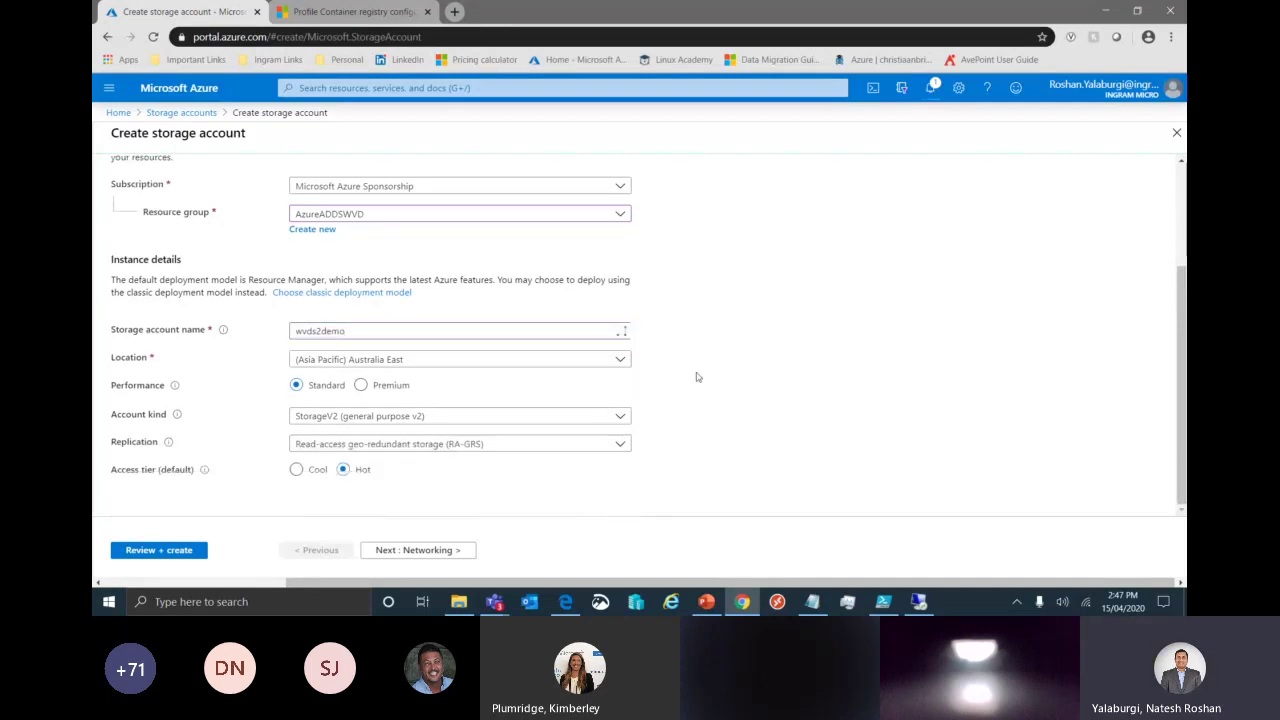
Set location to Southeast Asia with locally-redundant storage, then validate and create the account.
{"action": "left_click", "coordinate": [460, 359]}
{"action": "left_click", "coordinate": [437, 255]}
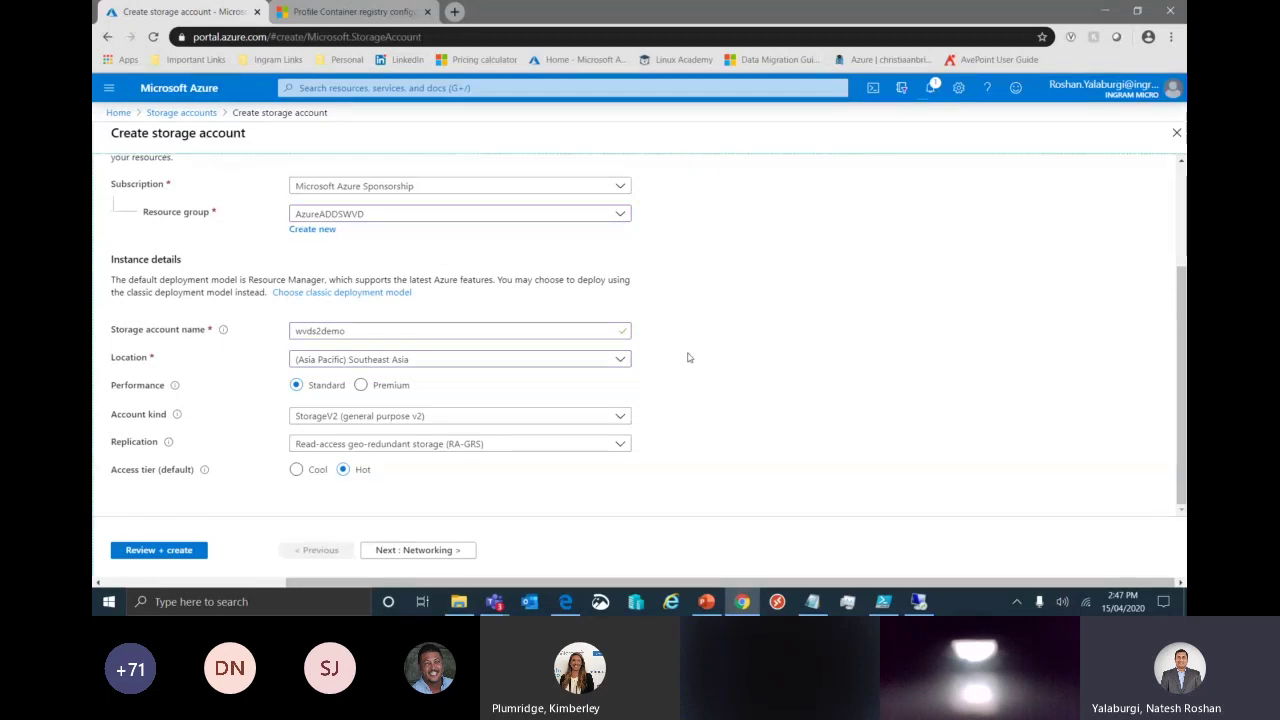
{"action": "left_click", "coordinate": [610, 452]}
{"action": "key", "text": "Escape"}
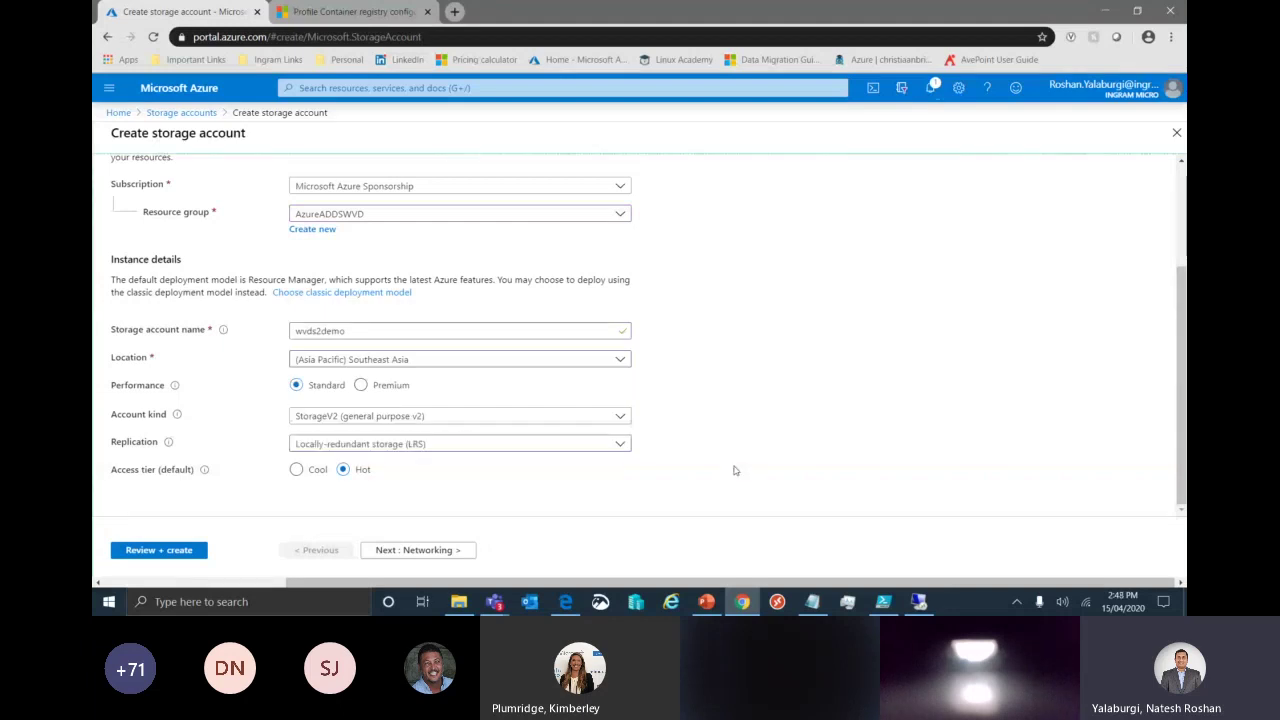
{"action": "left_click", "coordinate": [419, 550]}
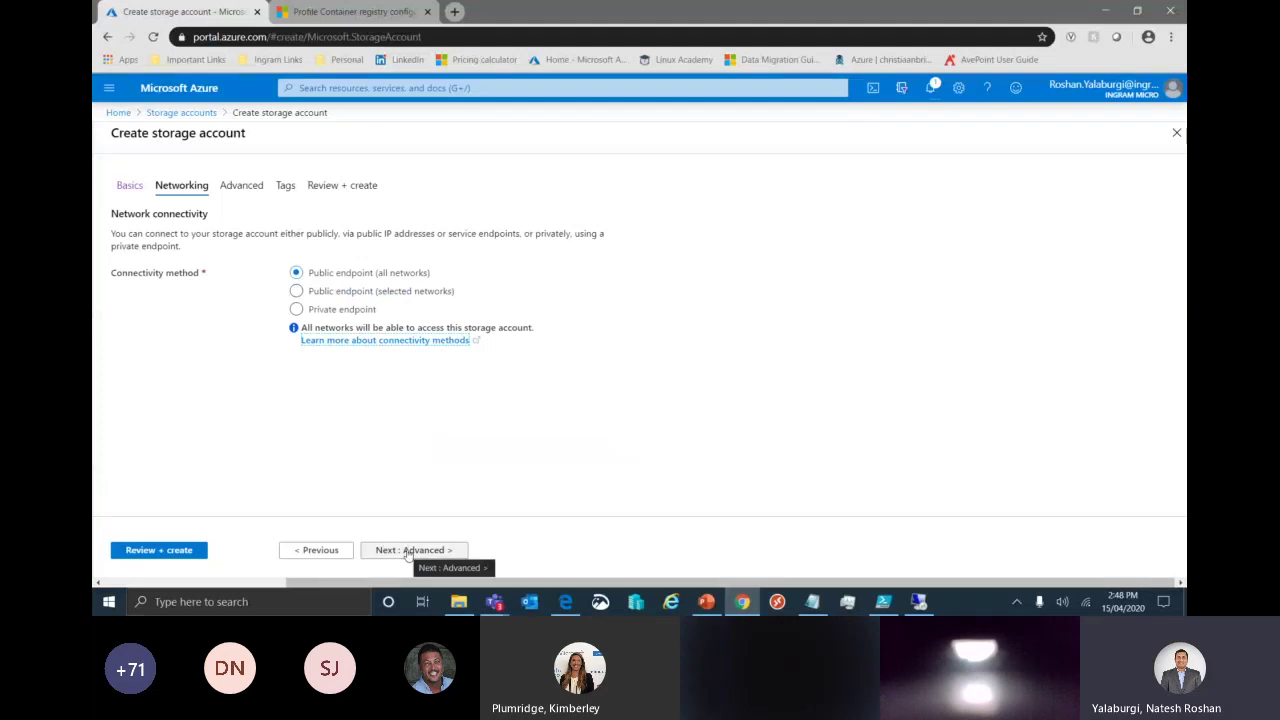
{"action": "left_click", "coordinate": [409, 552]}
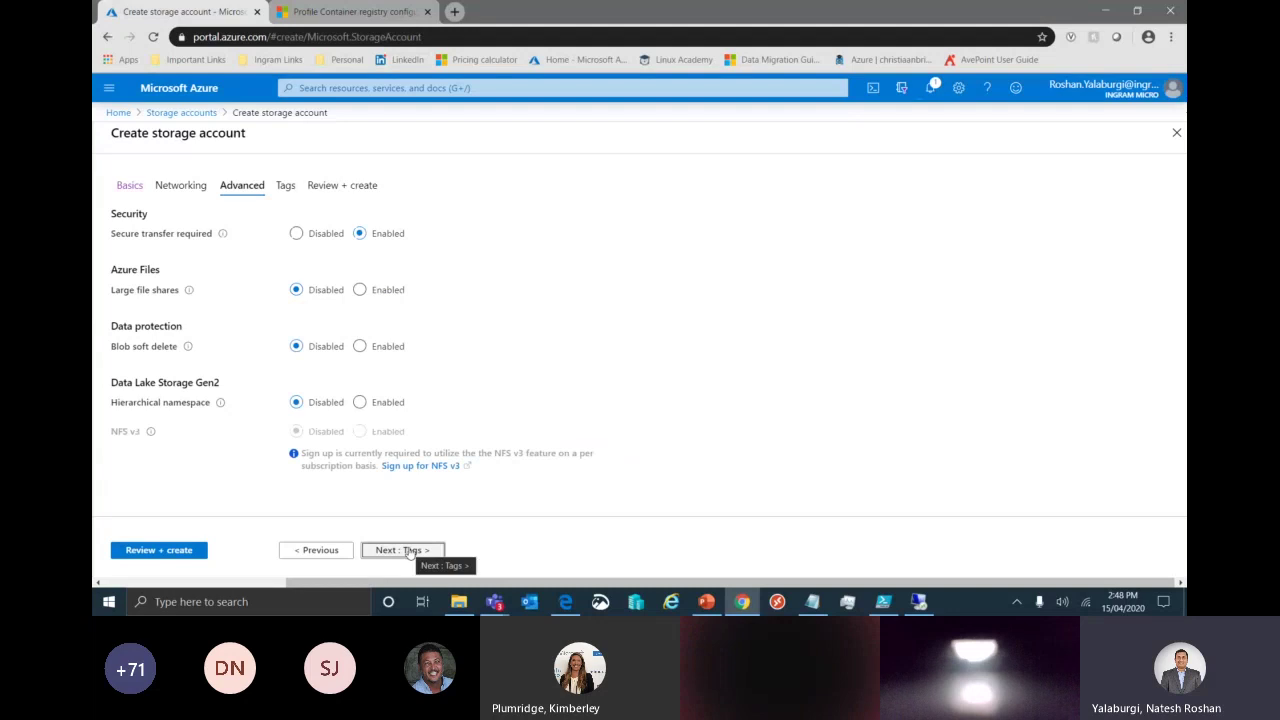
{"action": "left_click", "coordinate": [409, 552]}
{"action": "left_click", "coordinate": [409, 552]}
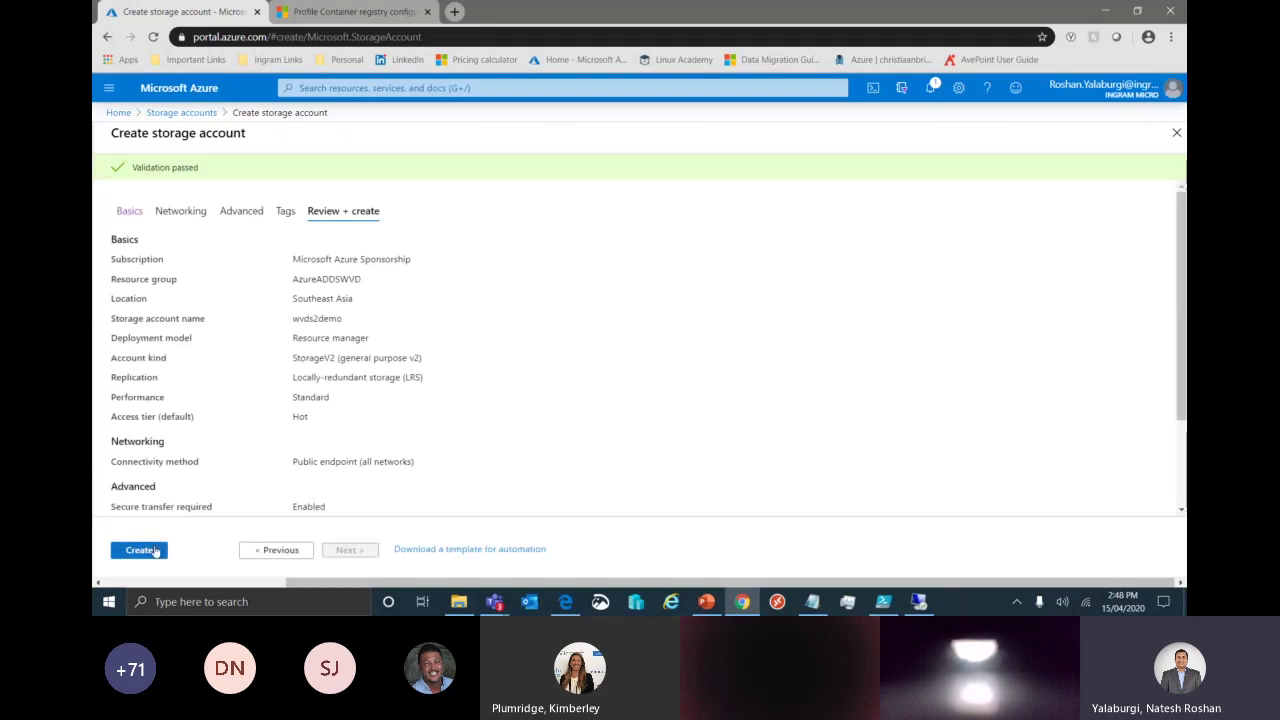
{"action": "left_click", "coordinate": [155, 550]}
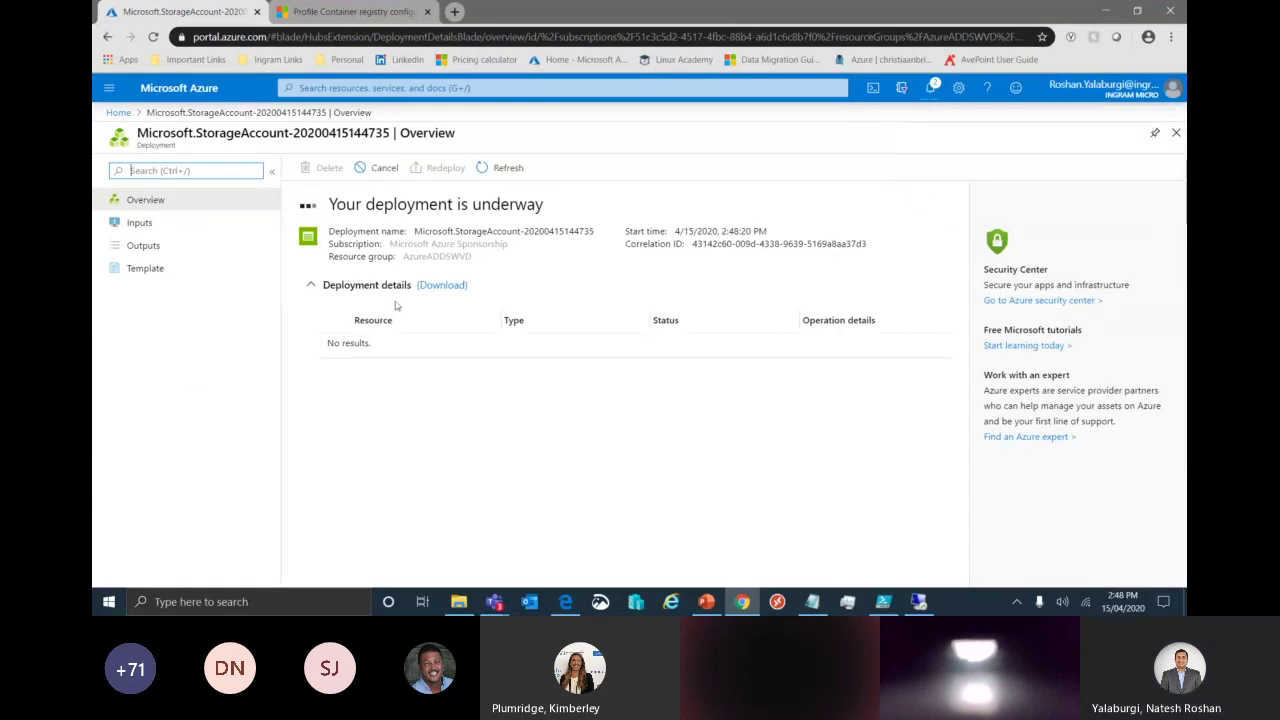
Watch the deployment notifications until wvds2demo finishes, then open the storage account.
{"action": "left_click", "coordinate": [930, 87]}
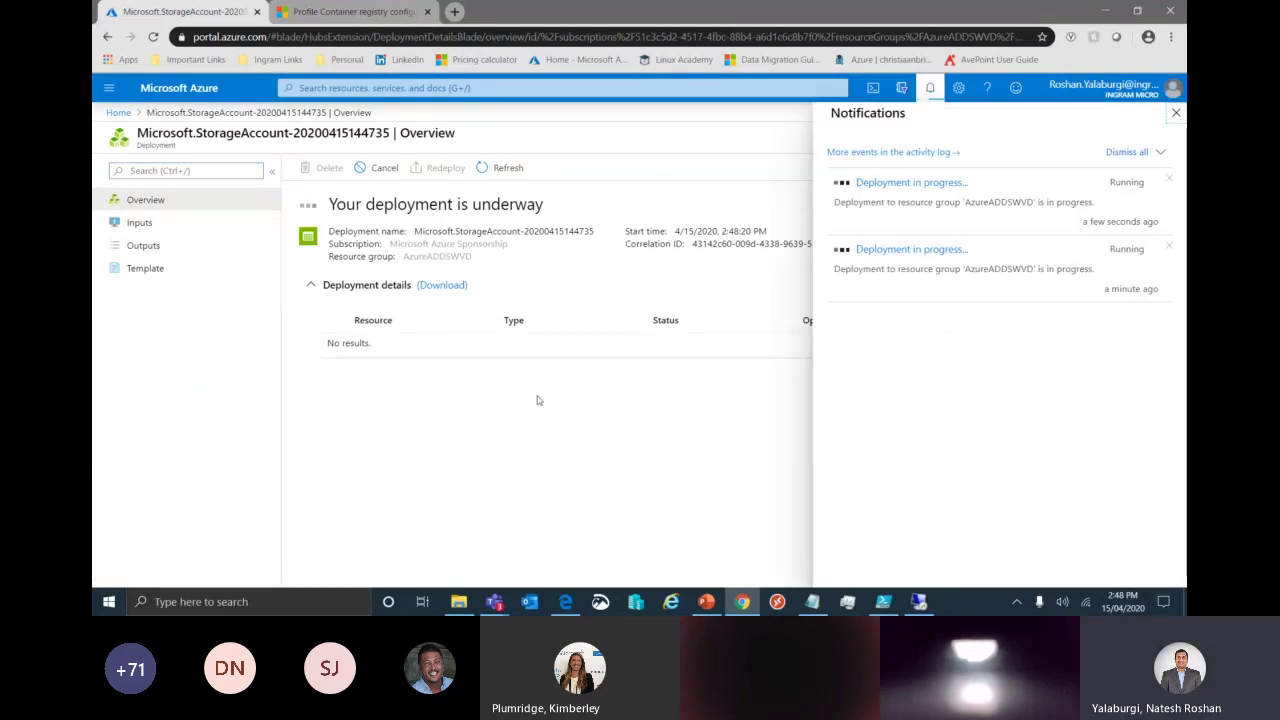
{"action": "left_click", "coordinate": [508, 172]}
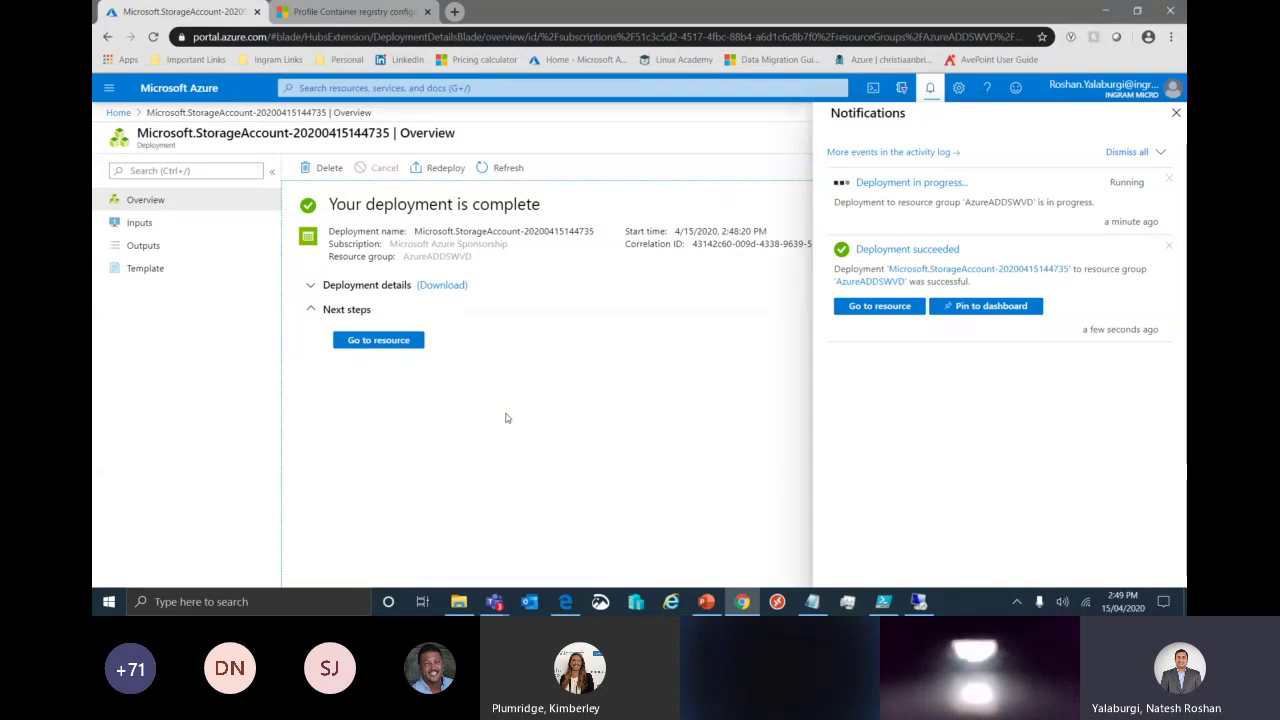
{"action": "left_click", "coordinate": [506, 418]}
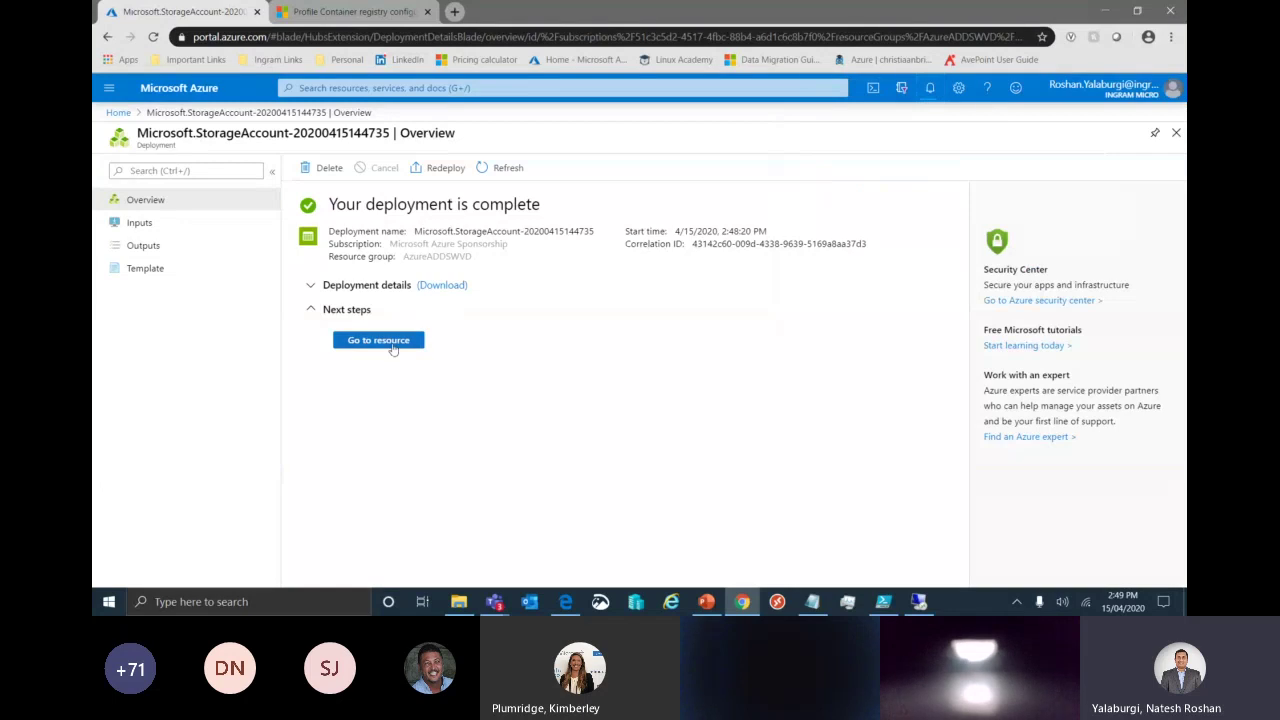
{"action": "left_click", "coordinate": [392, 344]}
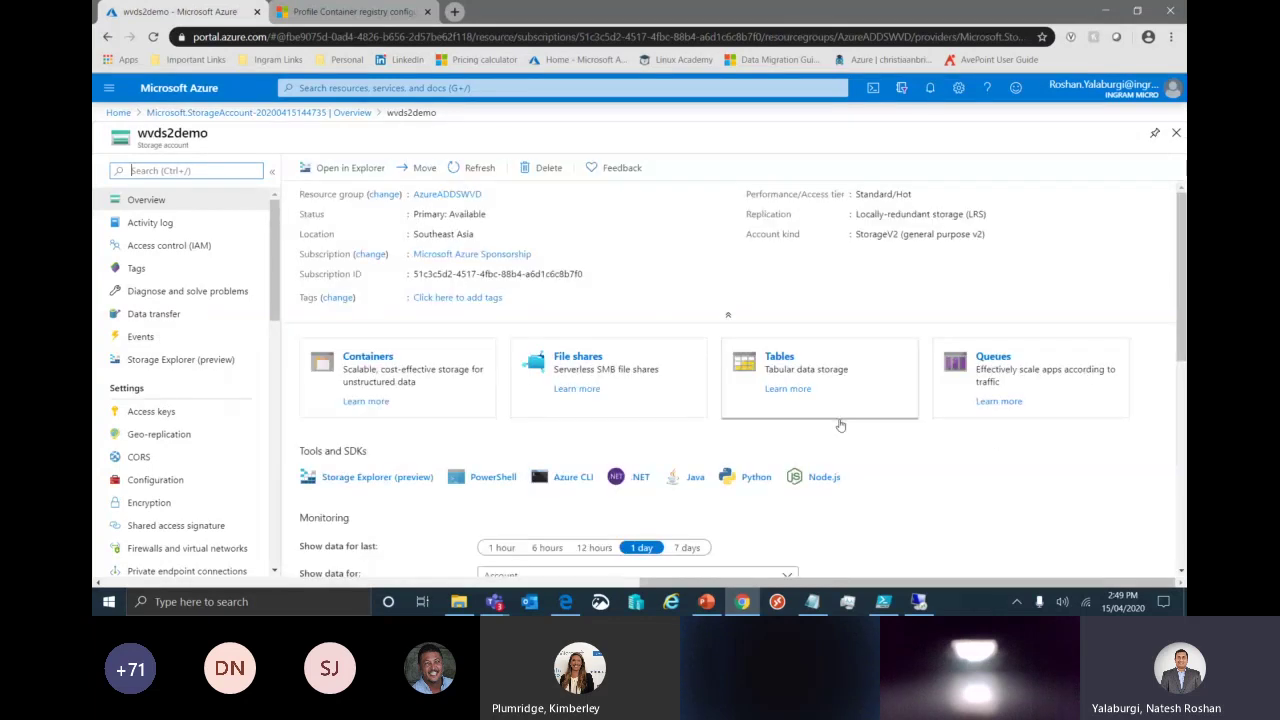
Add a file share named wvds2demo with a 128 GiB quota.
{"action": "left_click", "coordinate": [644, 394]}
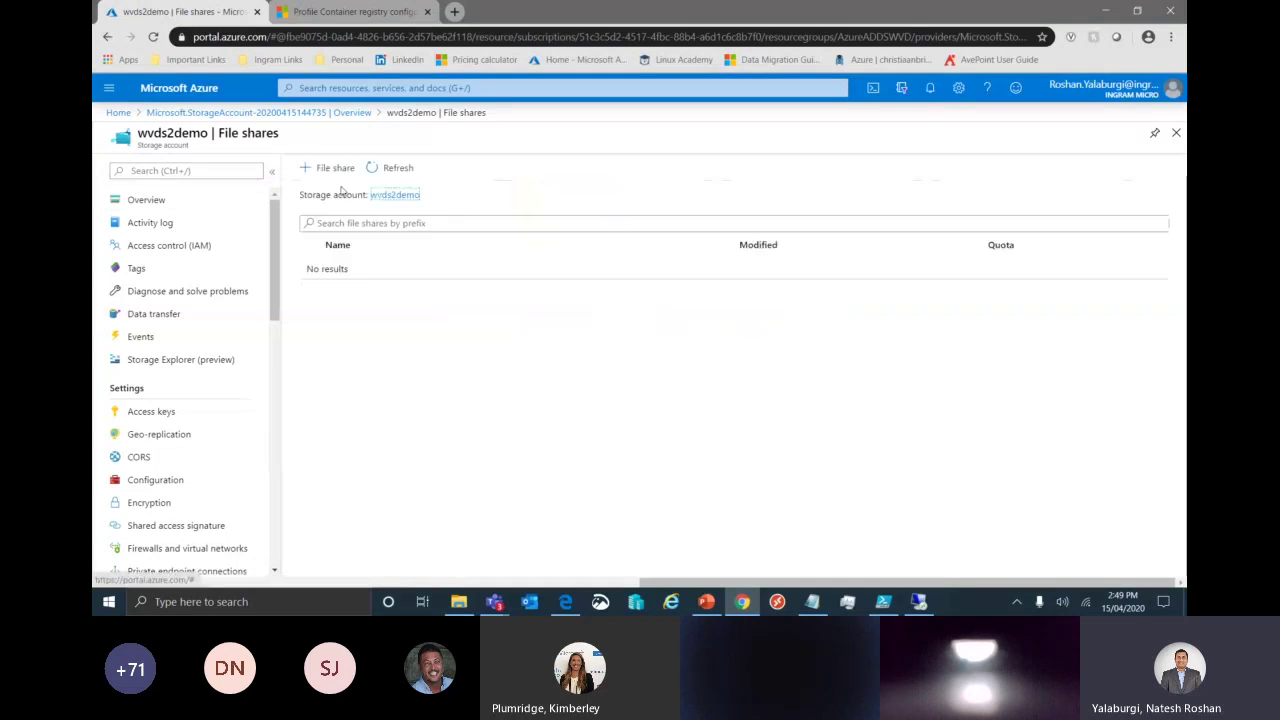
{"action": "left_click", "coordinate": [330, 168]}
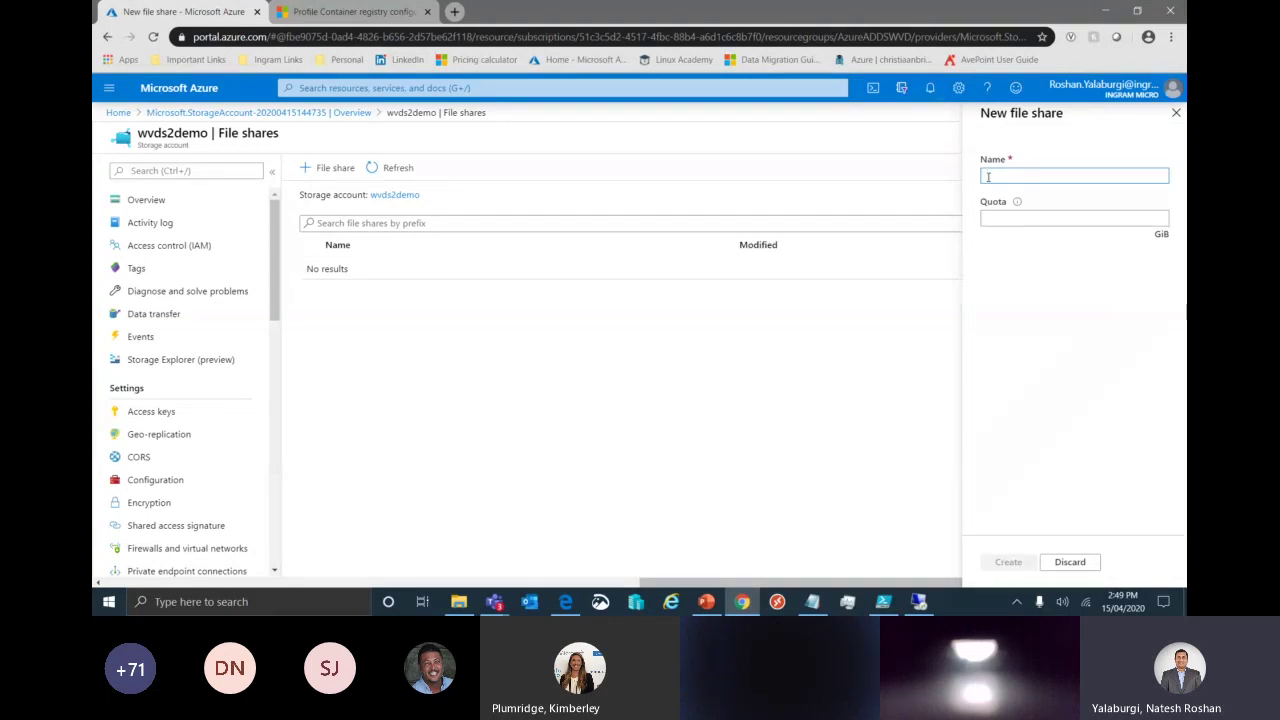
{"action": "type", "text": "wvds2demo"}
{"action": "key", "text": "Tab"}
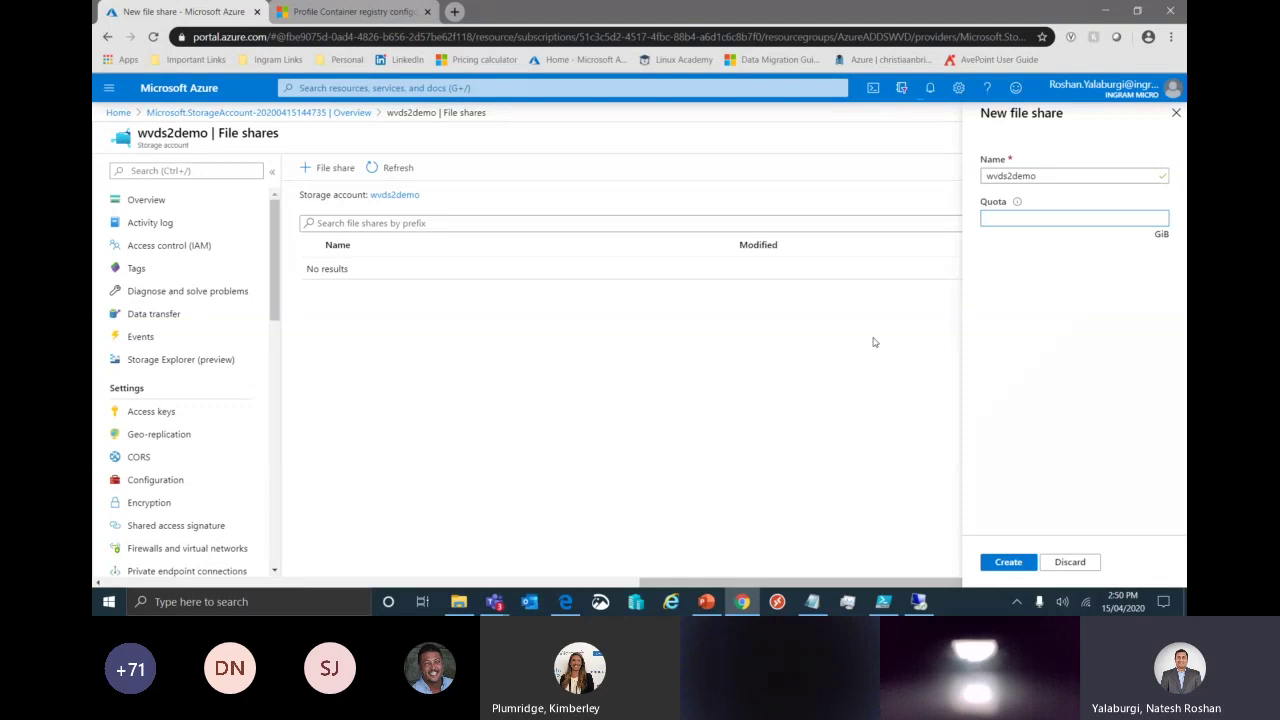
{"action": "type", "text": "128"}
{"action": "left_click", "coordinate": [1013, 564]}
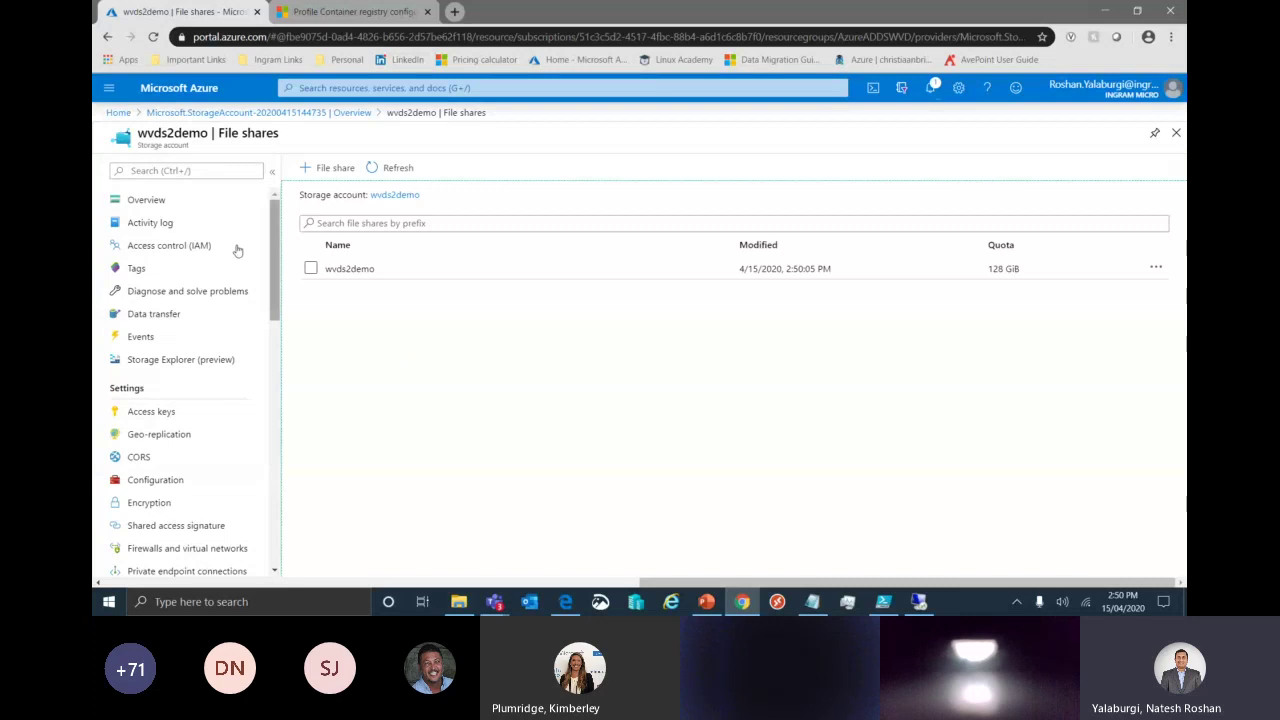
Turn on AAD DS identity-based access for file shares in Configuration and save.
{"action": "left_click", "coordinate": [168, 202]}
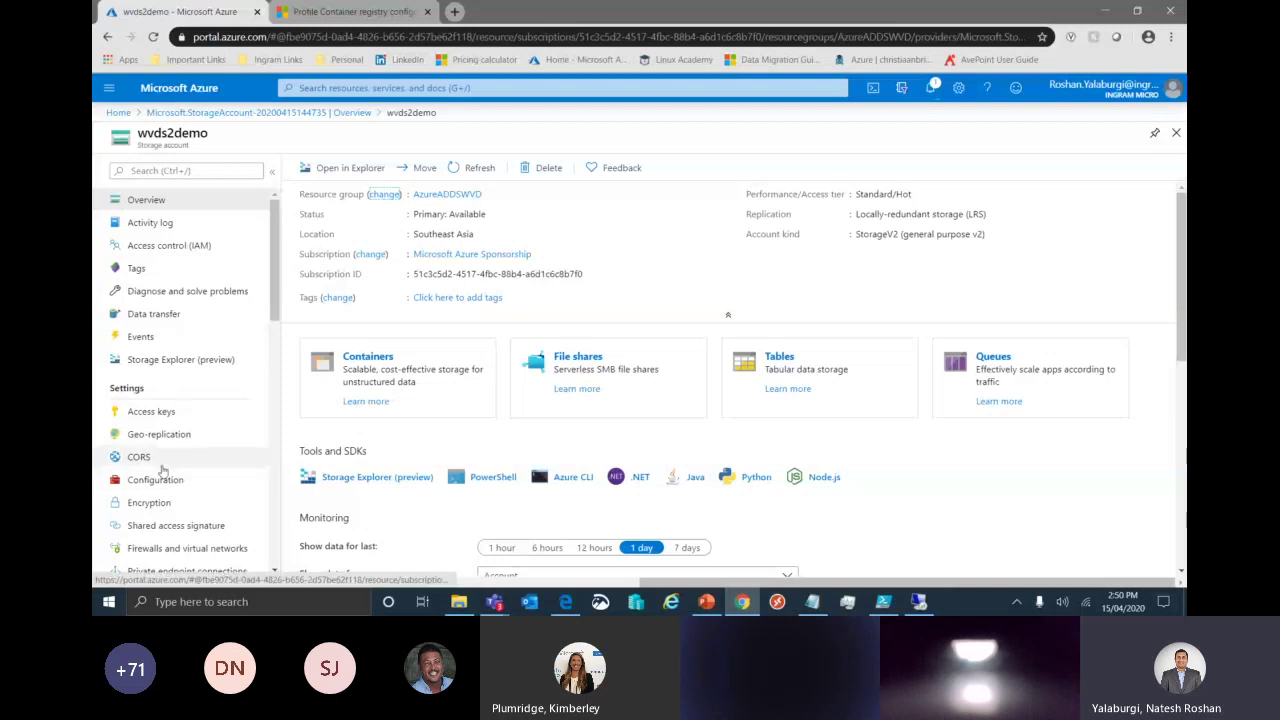
{"action": "left_click", "coordinate": [158, 478]}
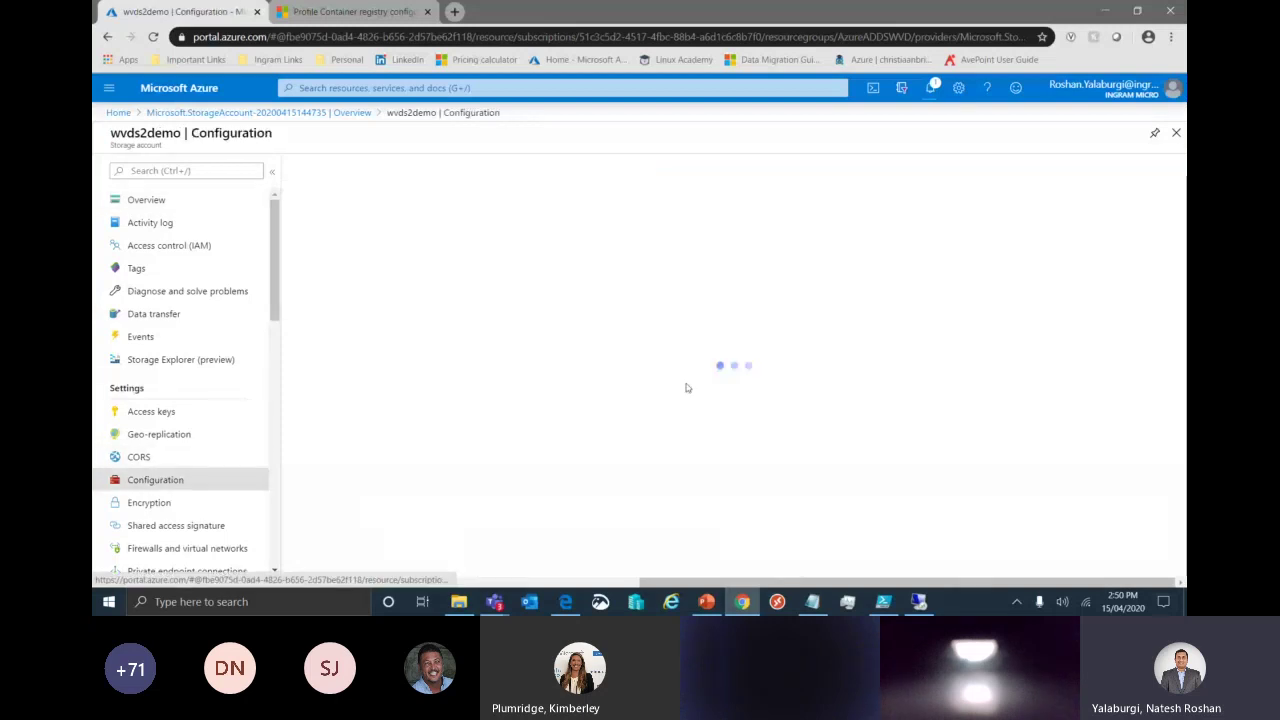
{"action": "scroll", "coordinate": [906, 419], "scroll_direction": "down", "scroll_amount": 3}
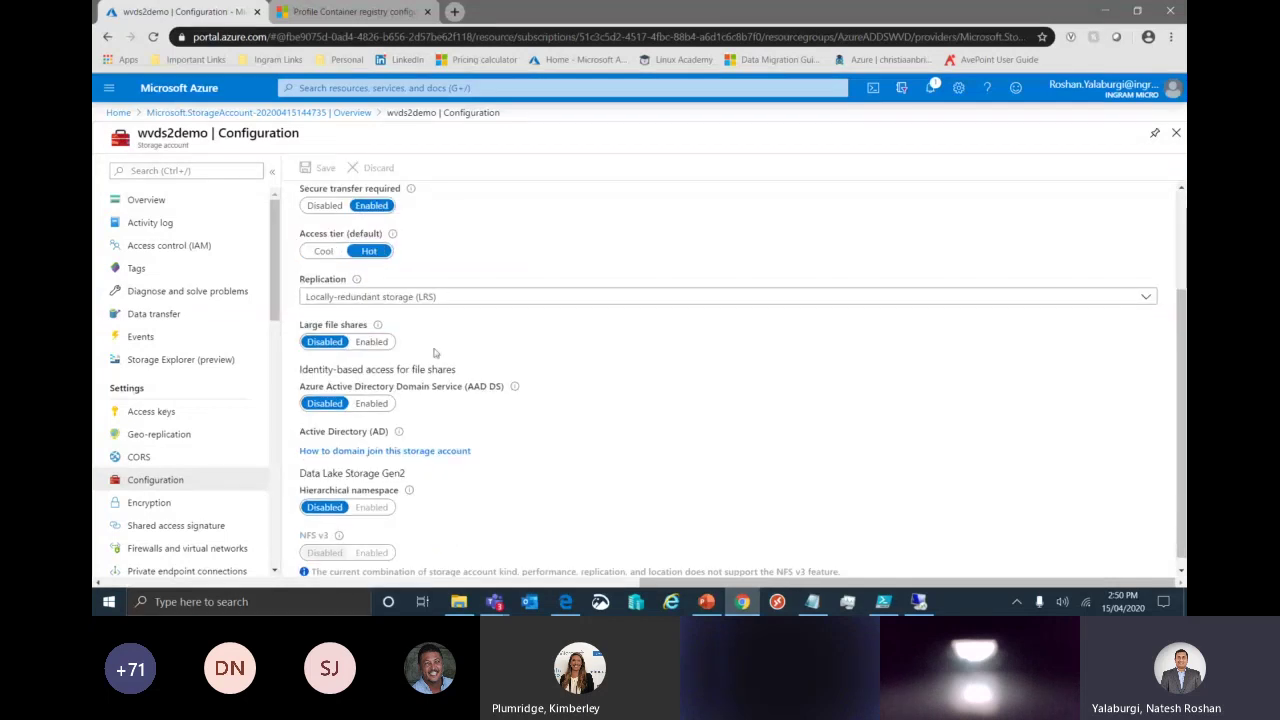
{"action": "left_click_drag", "start_coordinate": [299, 369], "coordinate": [465, 372]}
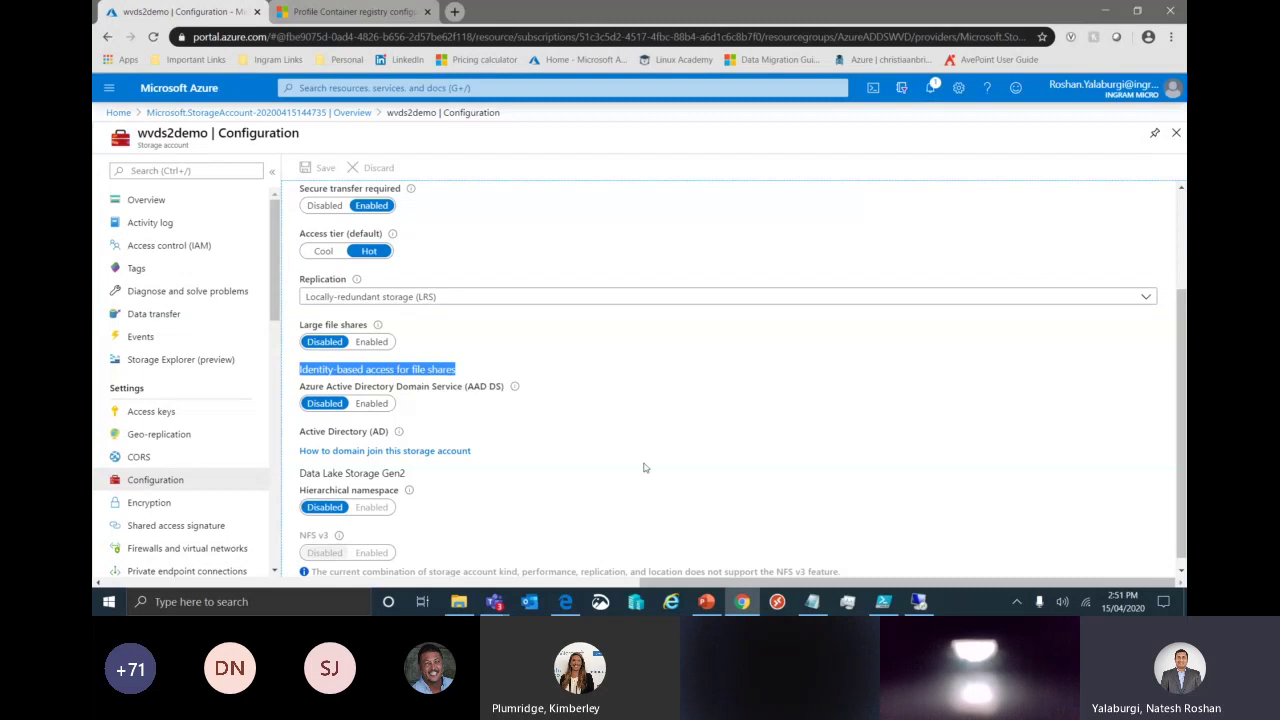
{"action": "left_click", "coordinate": [371, 403]}
{"action": "left_click", "coordinate": [318, 168]}
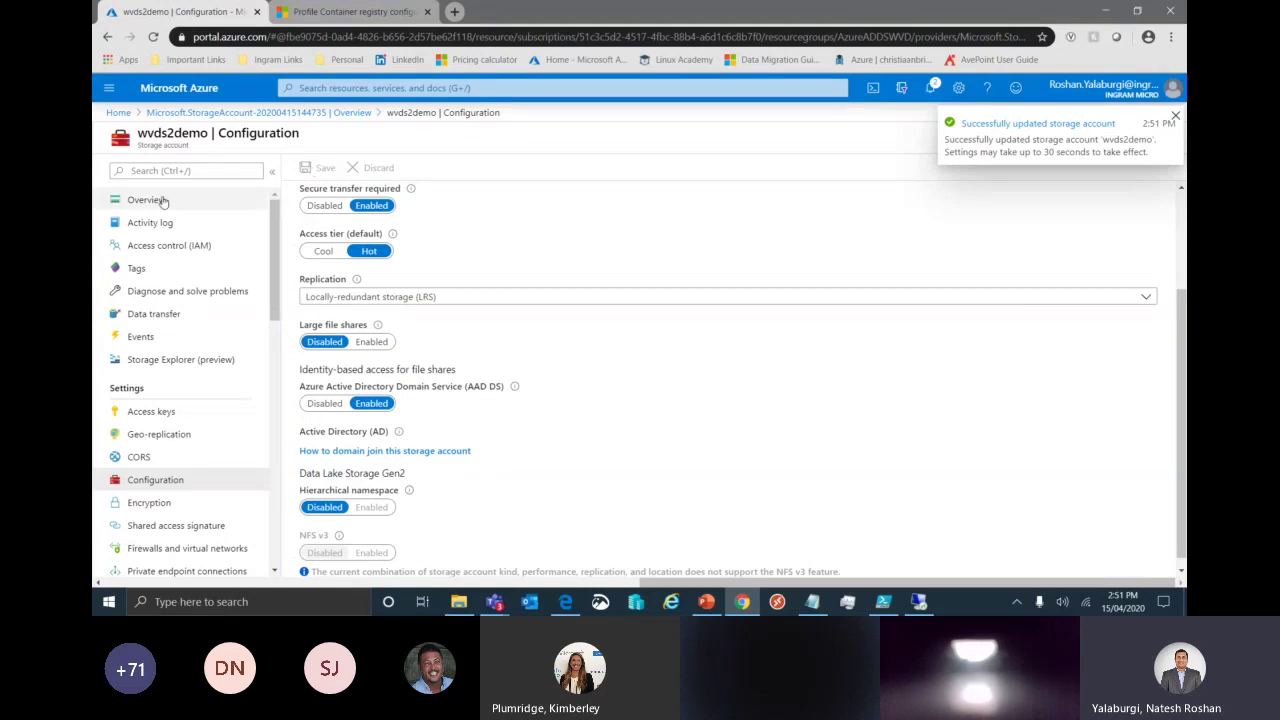
In Access control (IAM), give AAD DC Administrators and WVD Users the SMB Share Elevated Contributor role.
{"action": "left_click", "coordinate": [171, 247]}
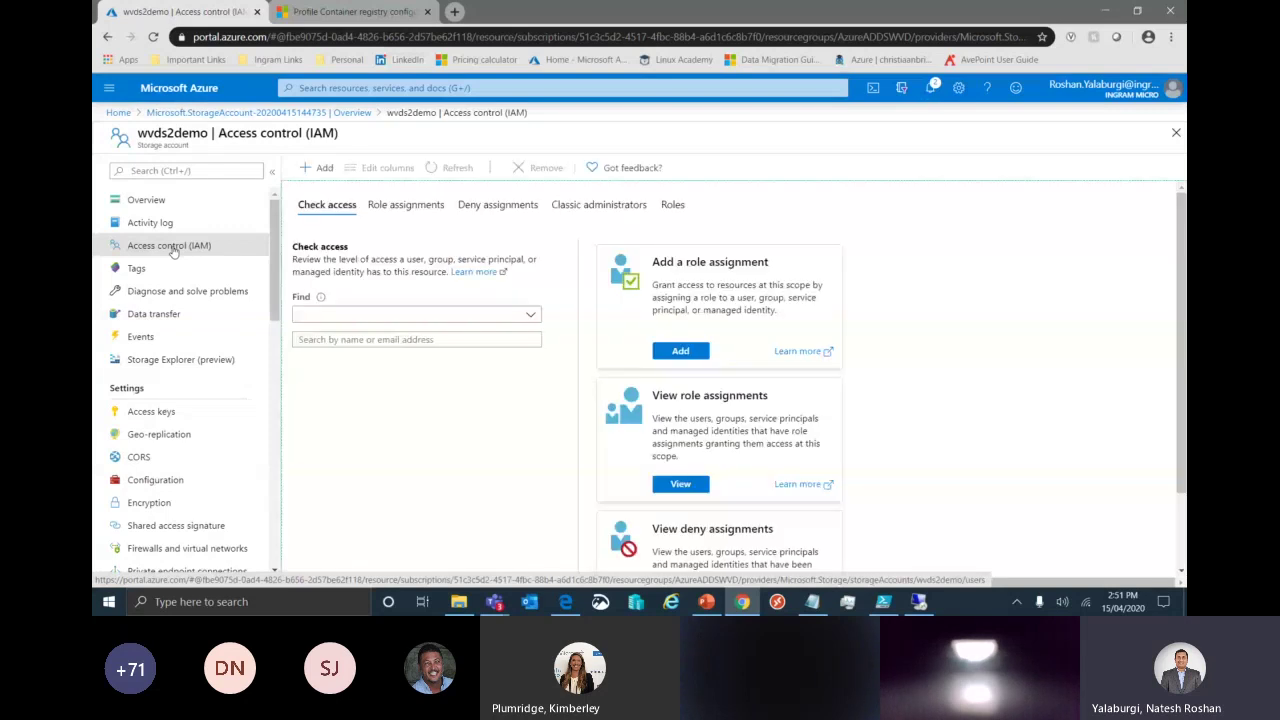
{"action": "left_click", "coordinate": [680, 350]}
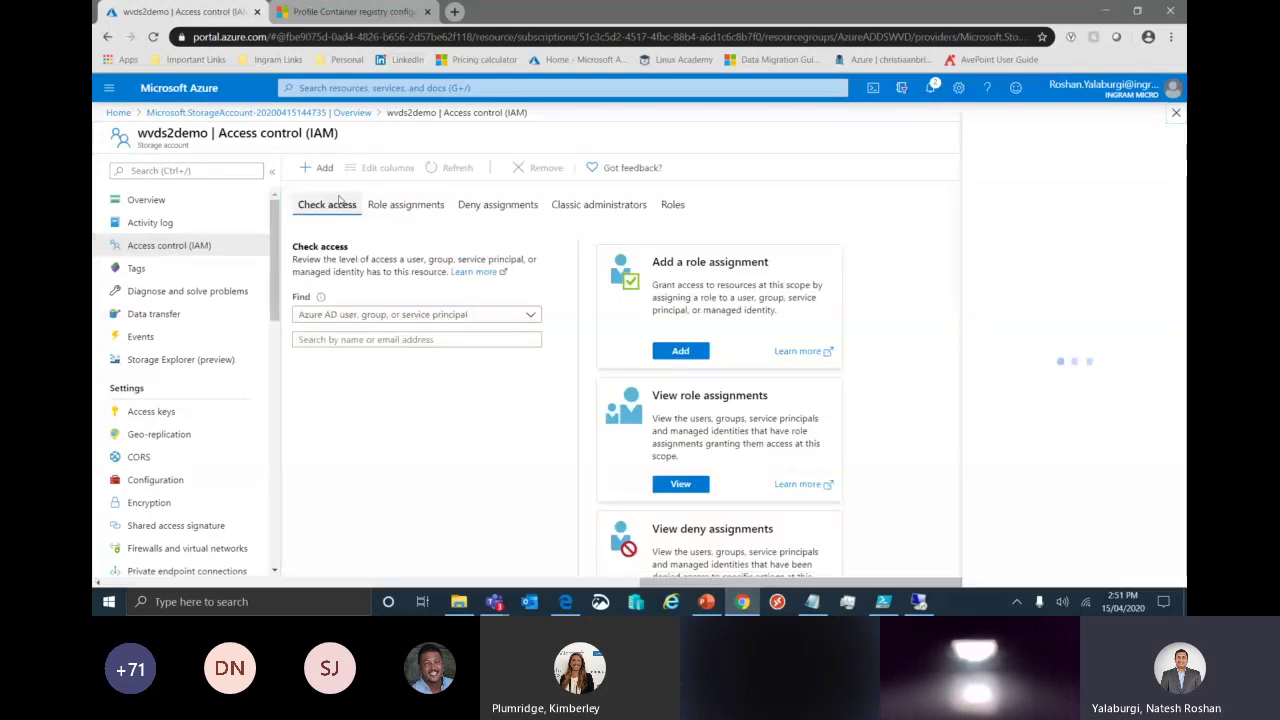
{"action": "scroll", "coordinate": [1037, 434], "scroll_direction": "down", "scroll_amount": 8}
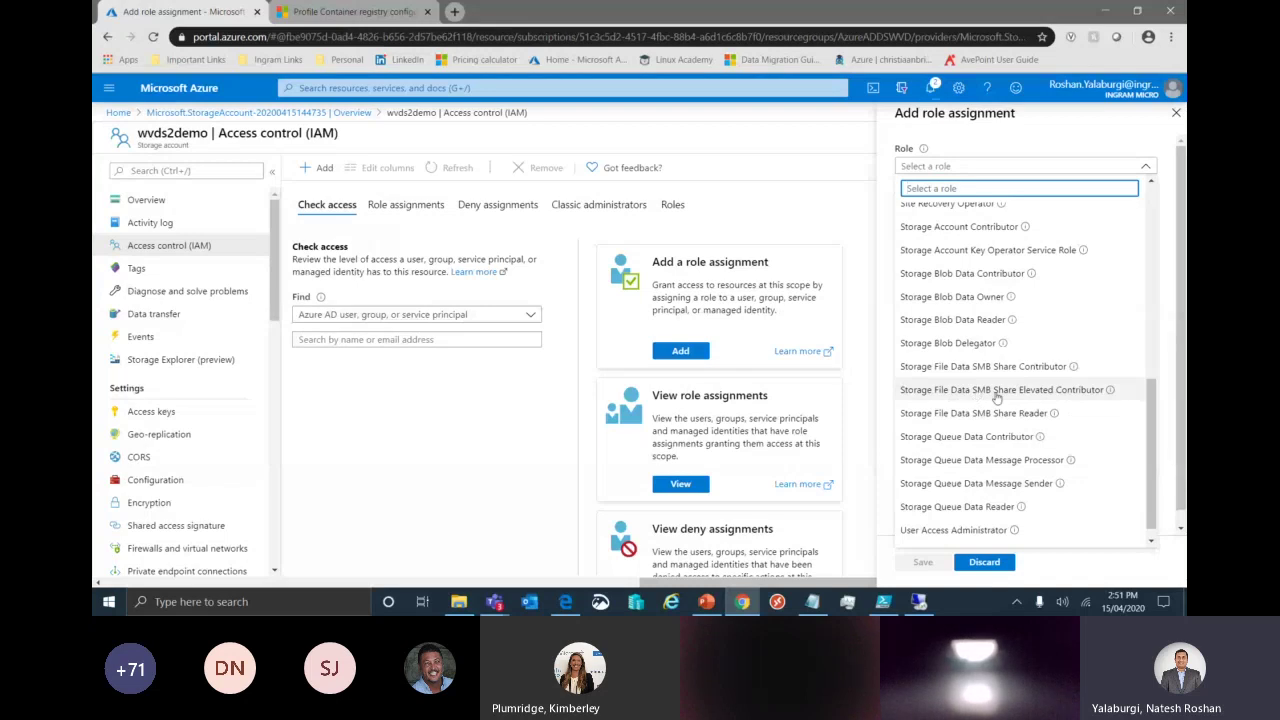
{"action": "mouse_move", "coordinate": [1112, 394]}
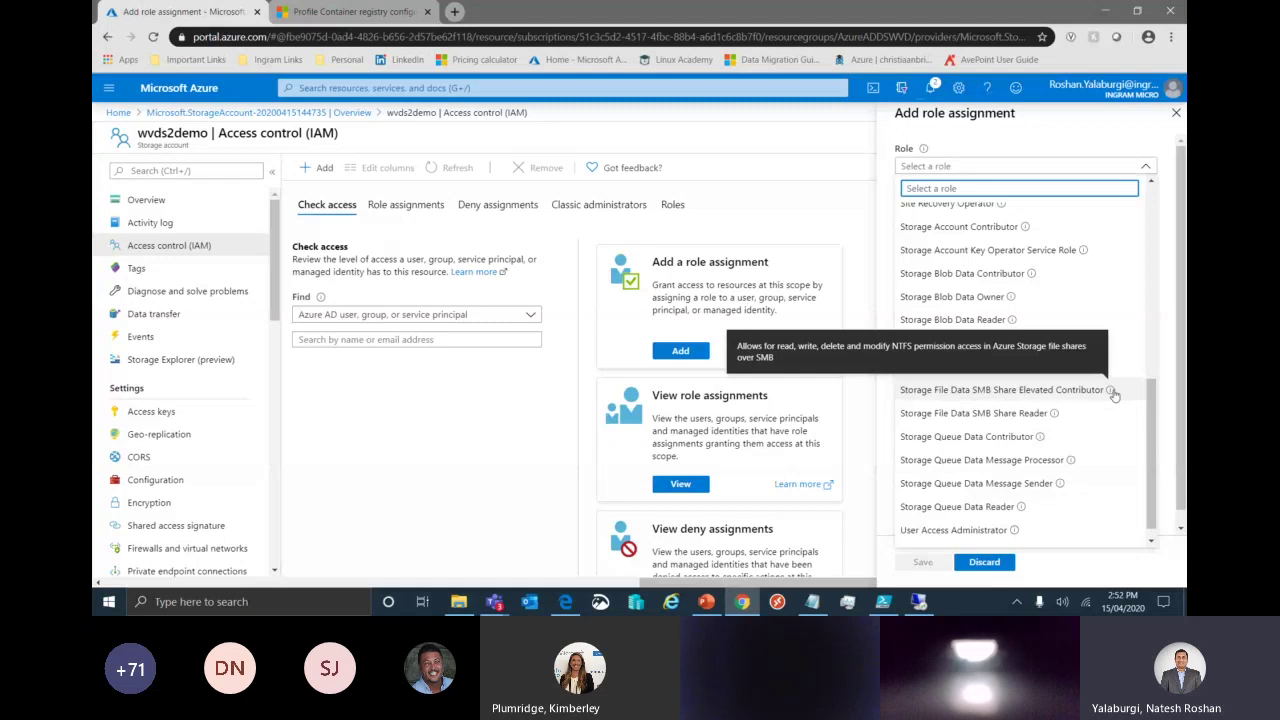
{"action": "left_click", "coordinate": [1000, 390]}
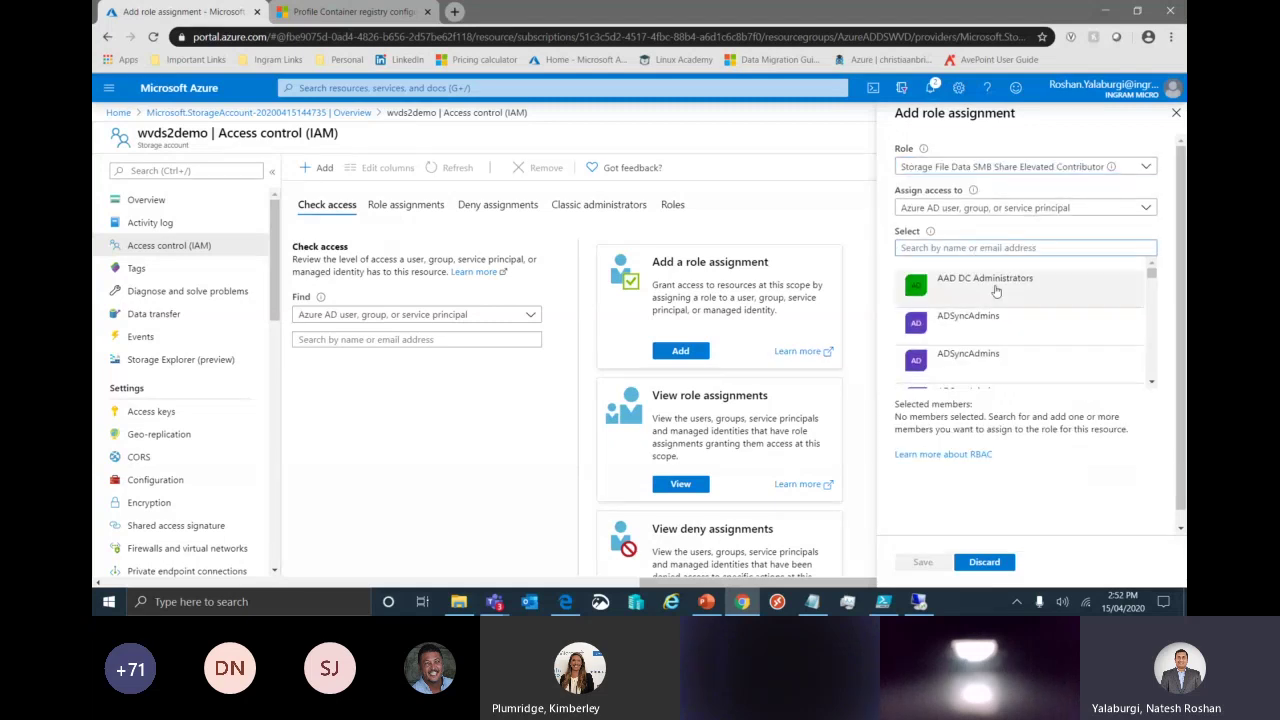
{"action": "left_click", "coordinate": [984, 270]}
{"action": "left_click", "coordinate": [968, 247]}
{"action": "type", "text": "w"}
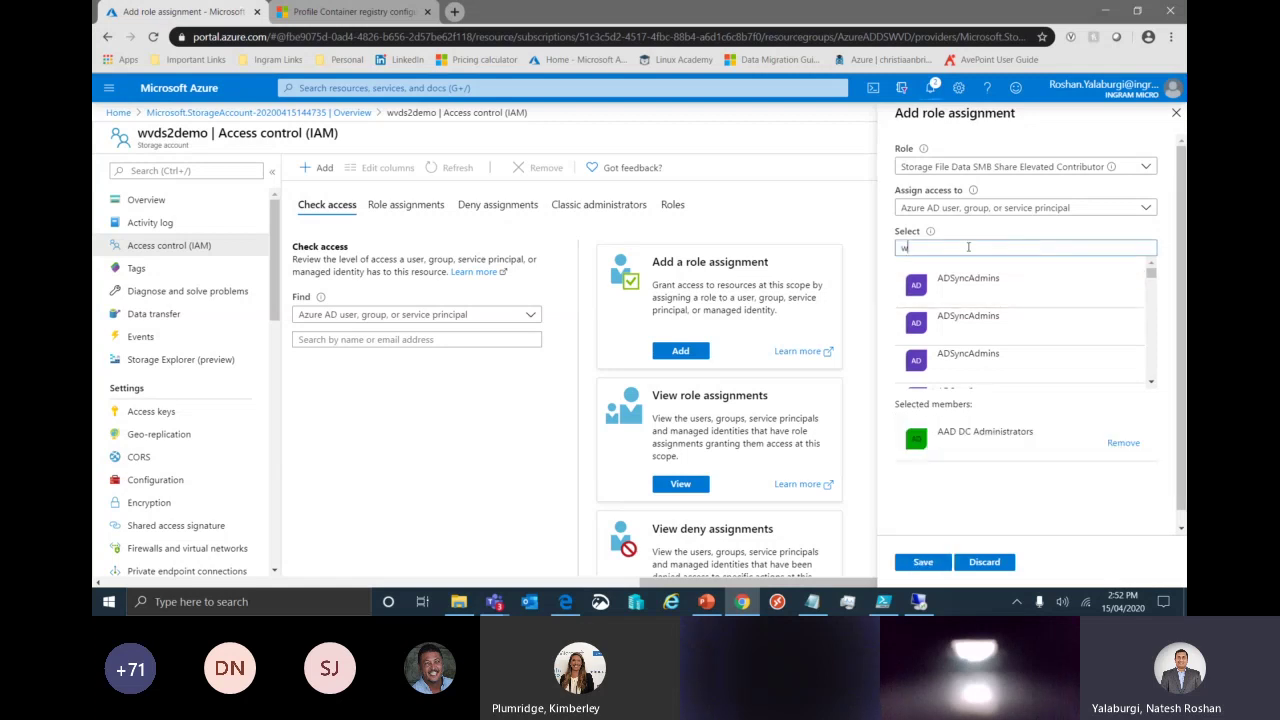
{"action": "type", "text": "vd us"}
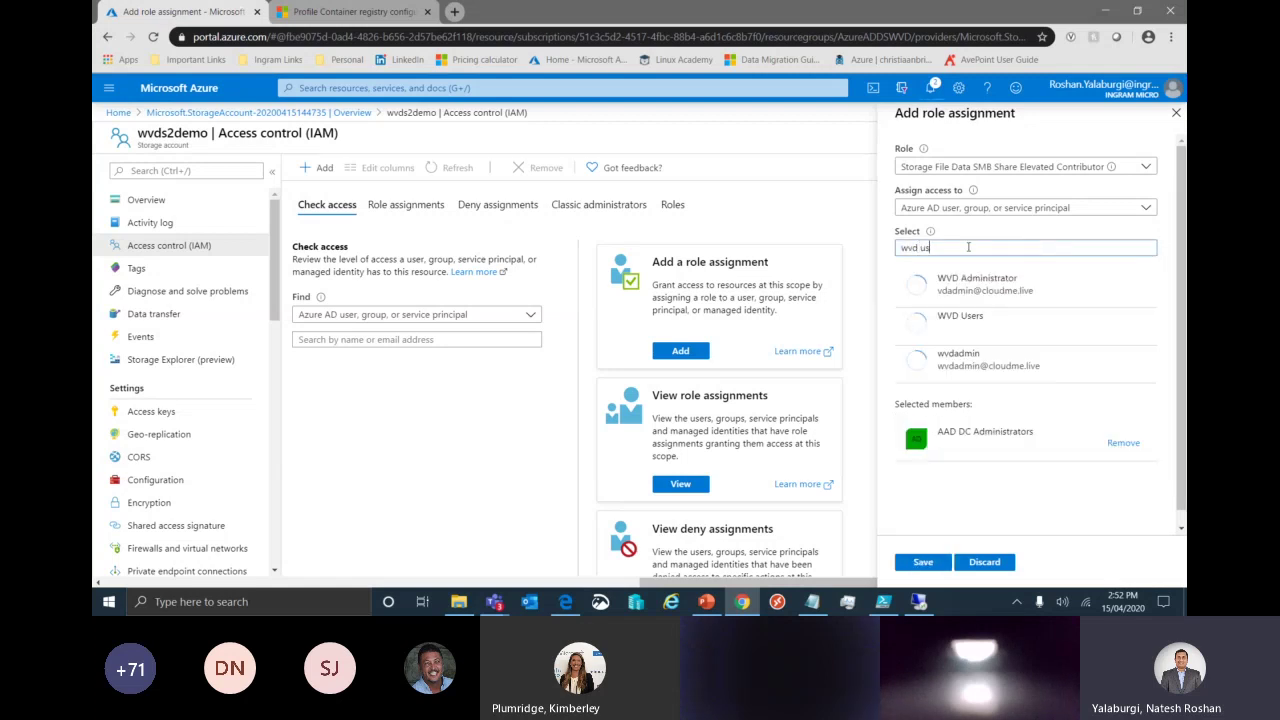
{"action": "type", "text": "er"}
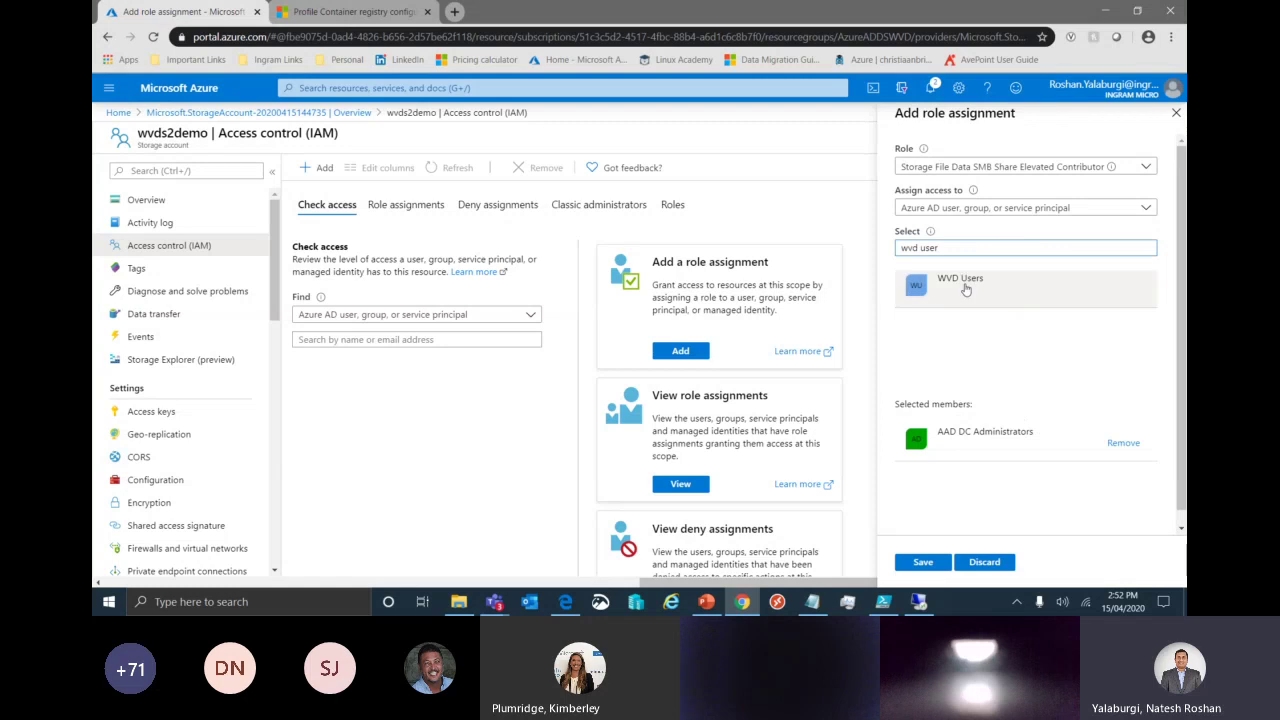
{"action": "left_click", "coordinate": [965, 280]}
{"action": "left_click", "coordinate": [936, 563]}
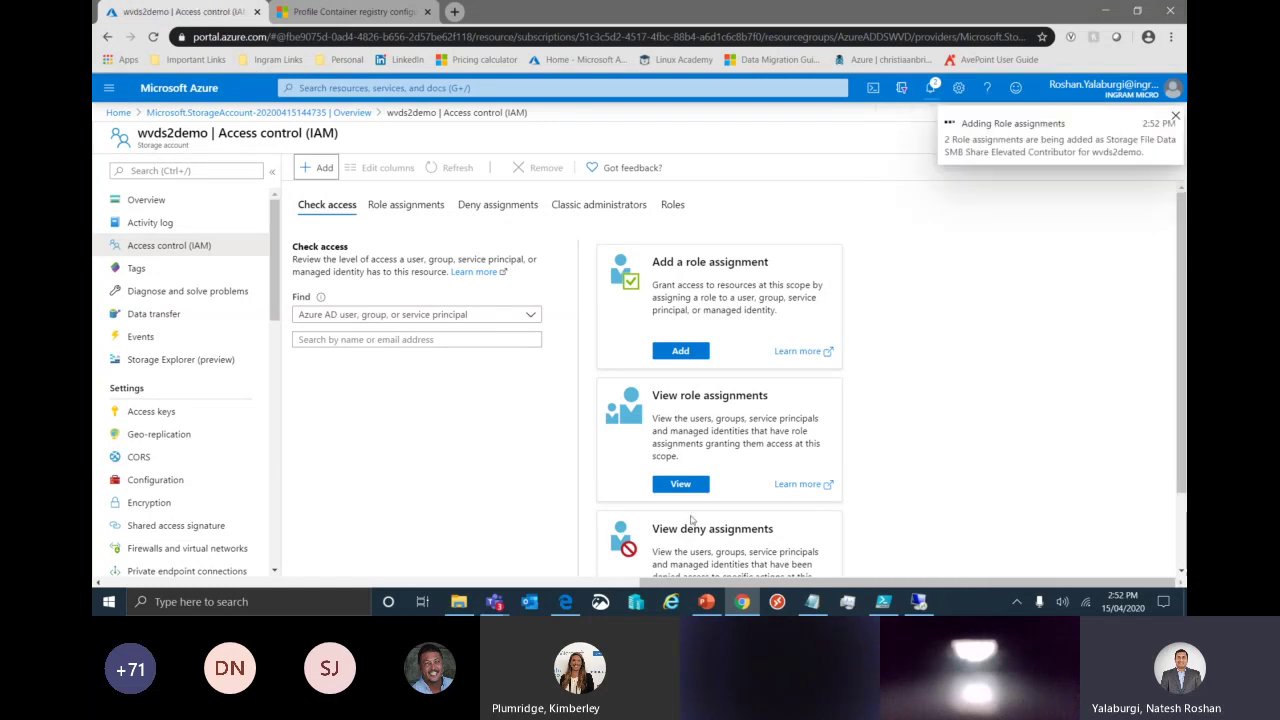
Add a Storage File Data SMB Share Contributor role assignment for AAD DC Administrators and WVD Users.
{"action": "left_click", "coordinate": [320, 167]}
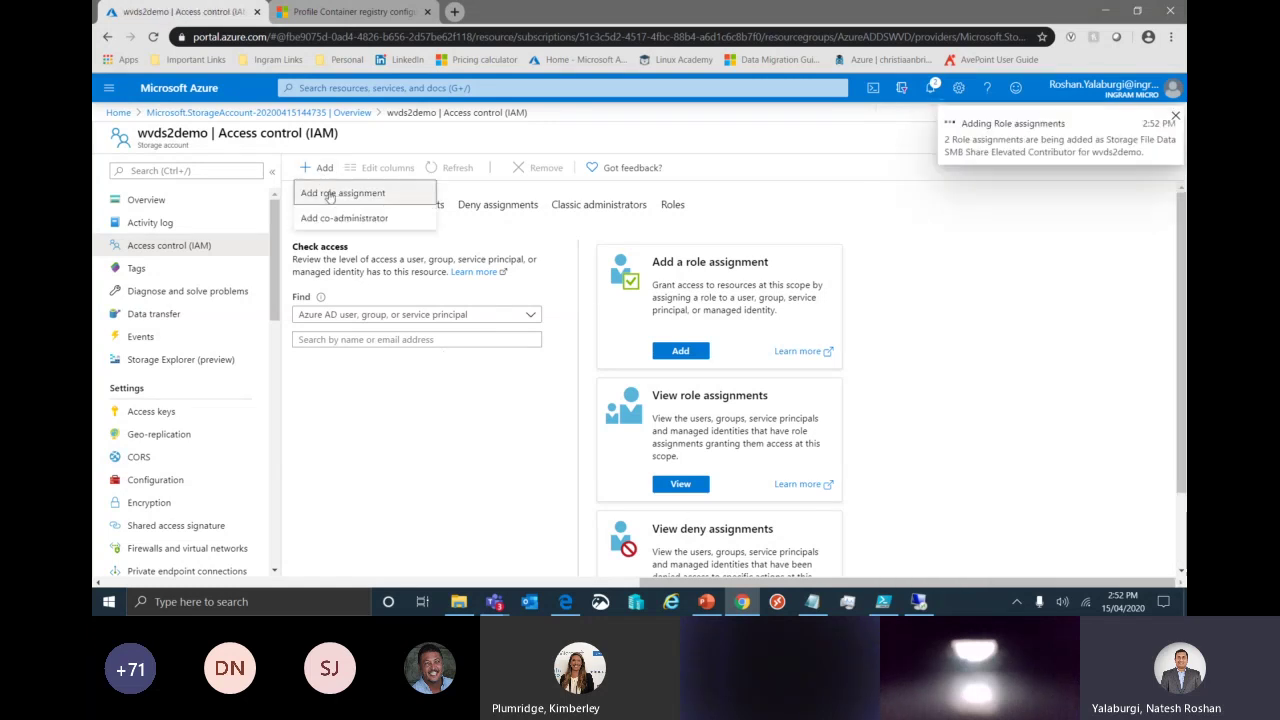
{"action": "left_click", "coordinate": [331, 196]}
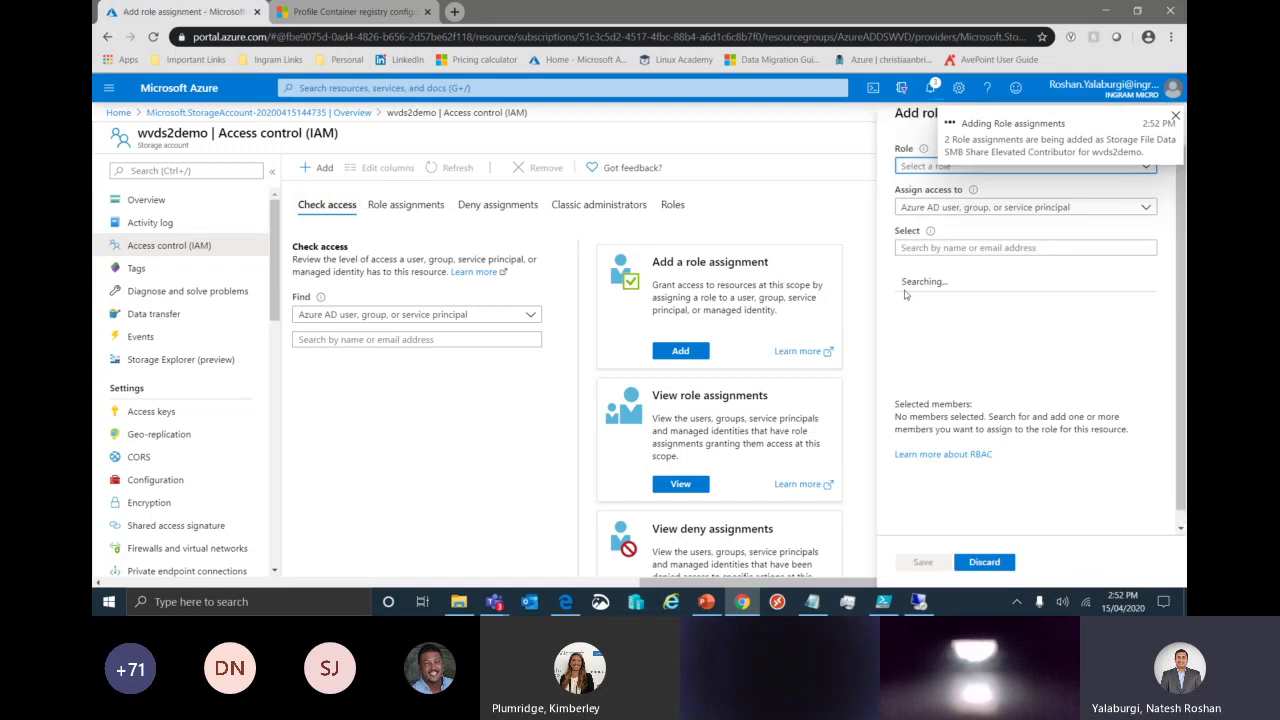
{"action": "left_click", "coordinate": [922, 167]}
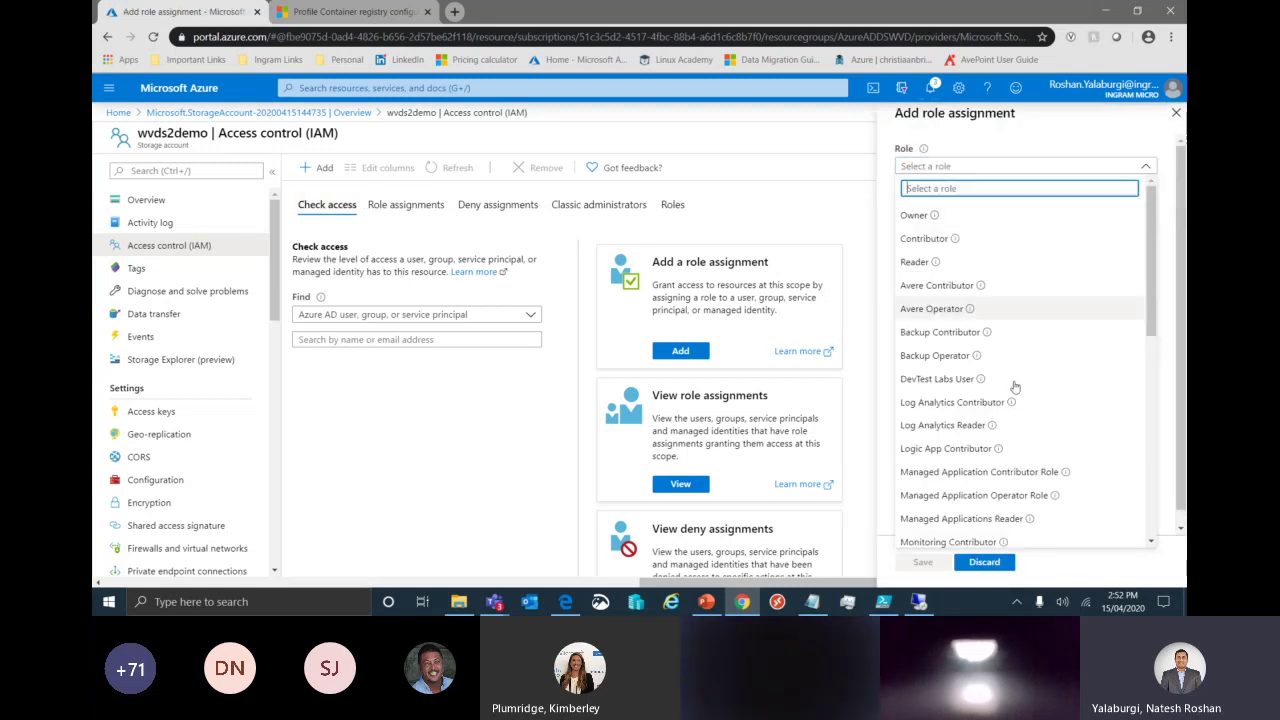
{"action": "scroll", "coordinate": [1015, 387], "scroll_direction": "down", "scroll_amount": 10}
{"action": "scroll", "coordinate": [1015, 387], "scroll_direction": "down", "scroll_amount": 1}
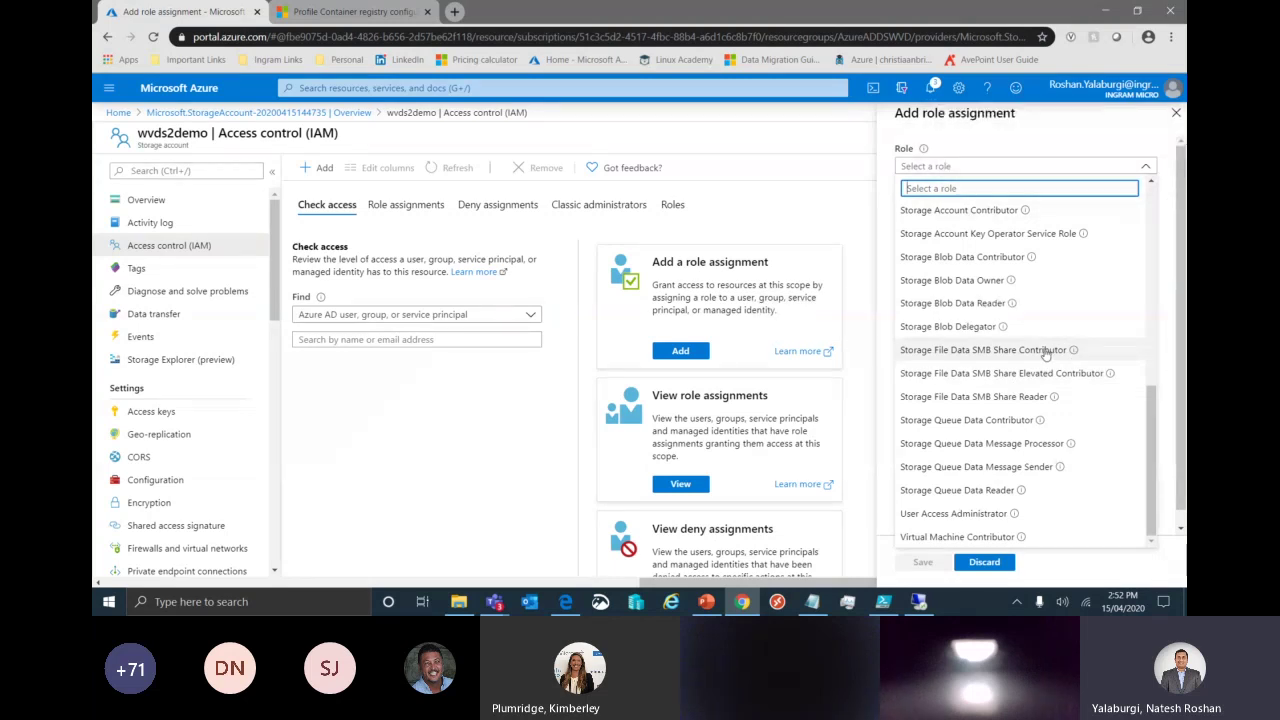
{"action": "left_click", "coordinate": [1046, 352]}
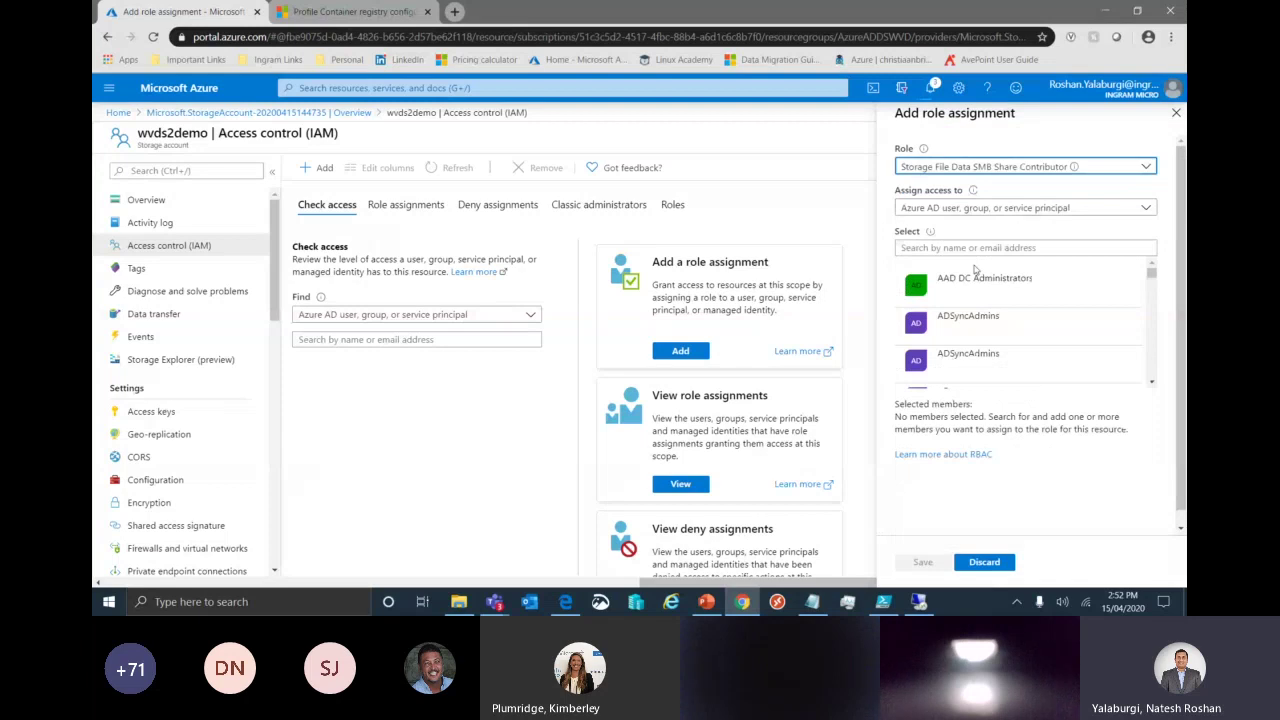
{"action": "left_click", "coordinate": [975, 278]}
{"action": "left_click", "coordinate": [965, 247]}
{"action": "type", "text": "wvd"}
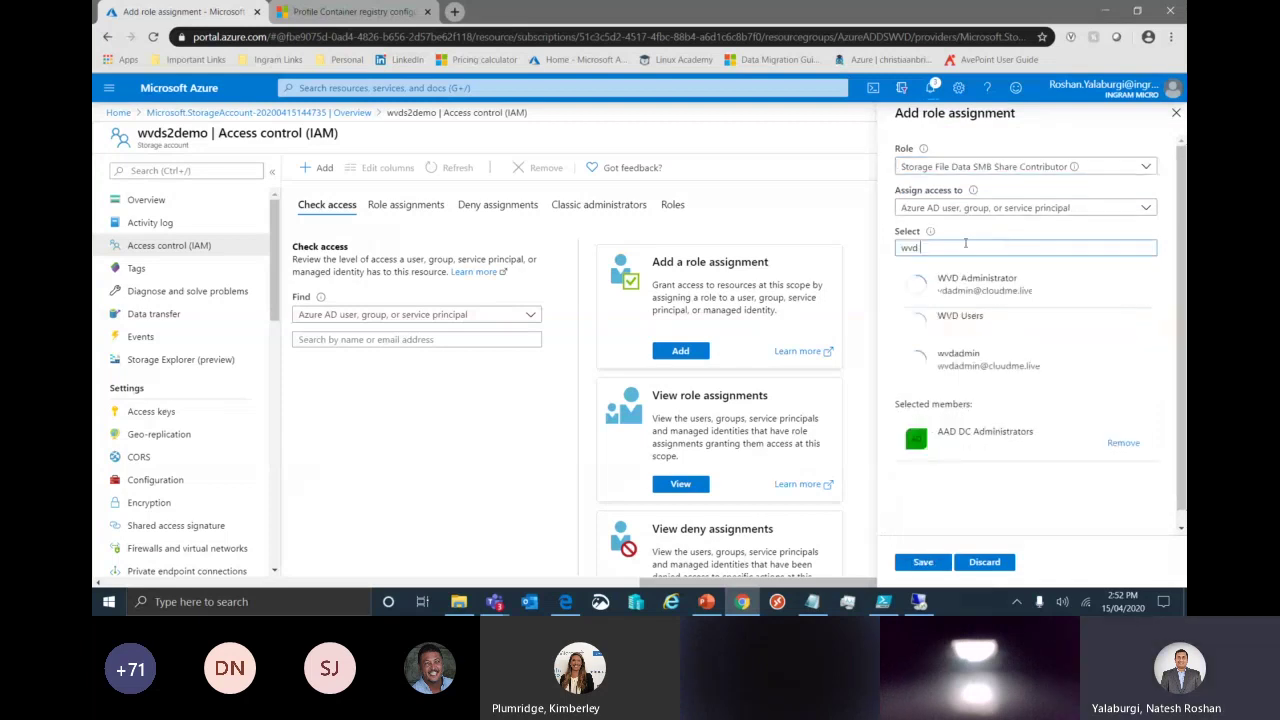
{"action": "left_click", "coordinate": [960, 315]}
{"action": "left_click", "coordinate": [923, 562]}
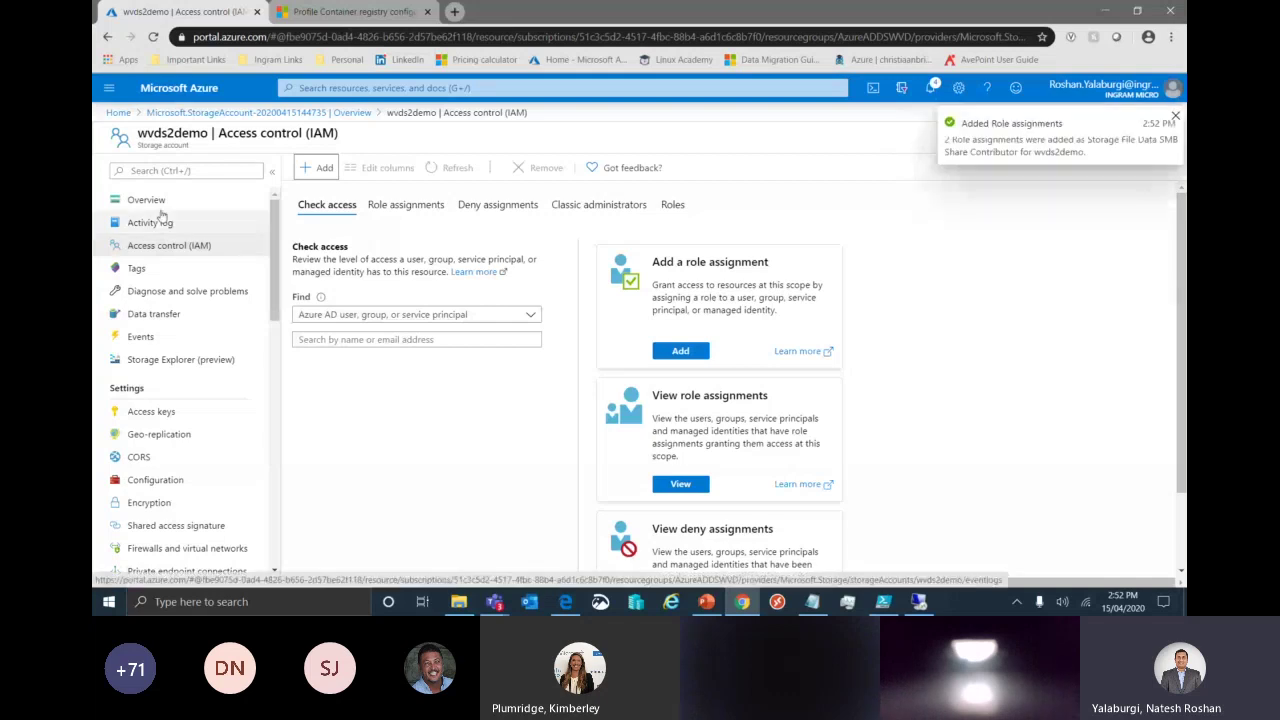
Navigate from the storage account overview to the wvds2demo file share.
{"action": "left_click", "coordinate": [148, 200]}
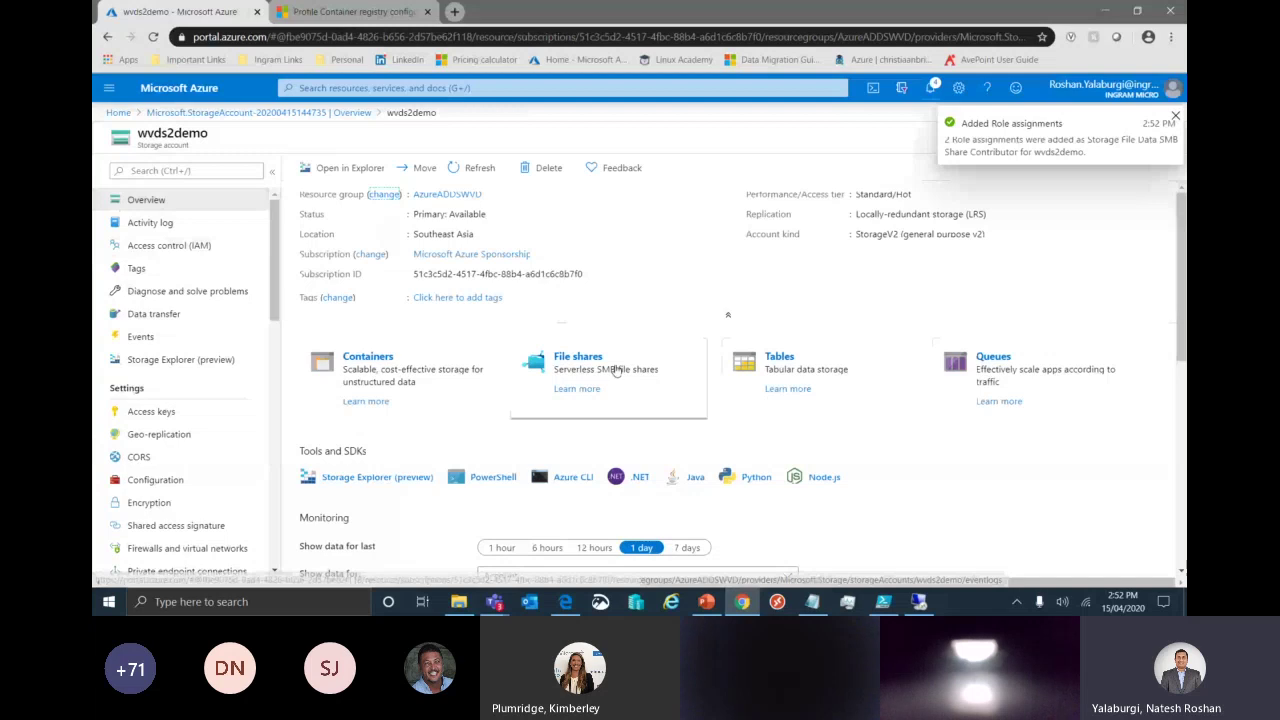
{"action": "left_click", "coordinate": [617, 370]}
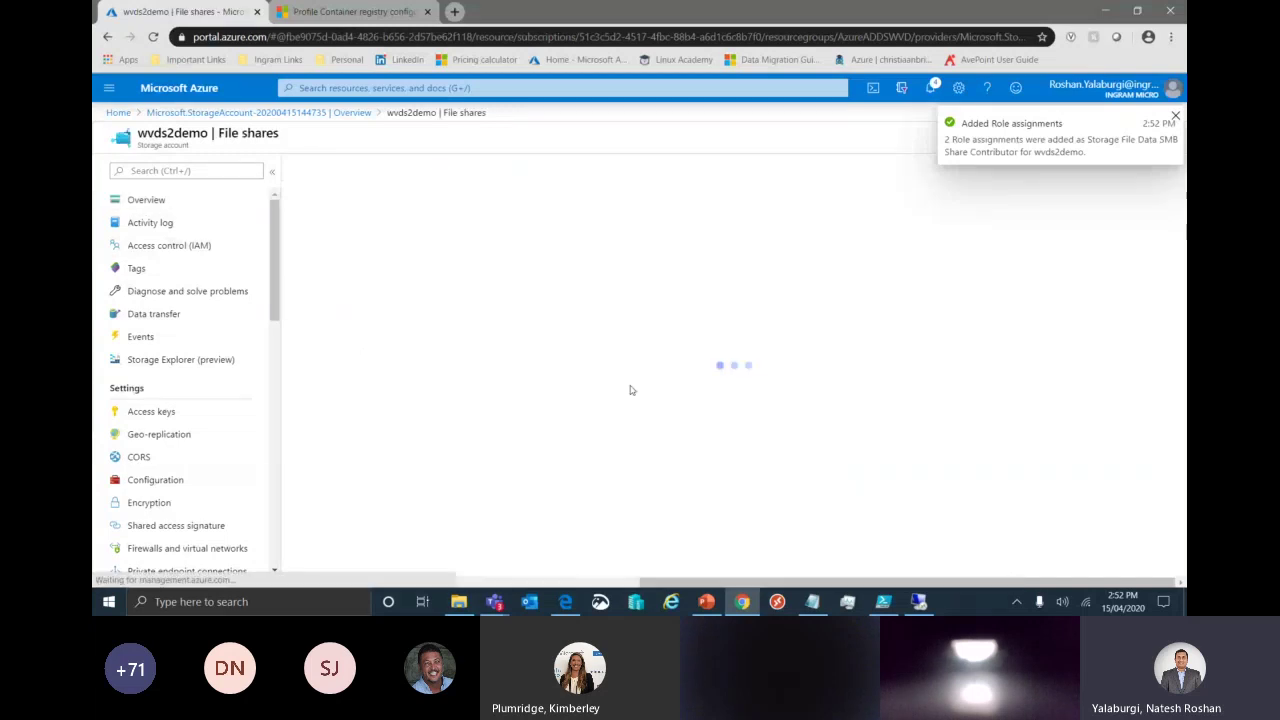
{"action": "left_click", "coordinate": [351, 269]}
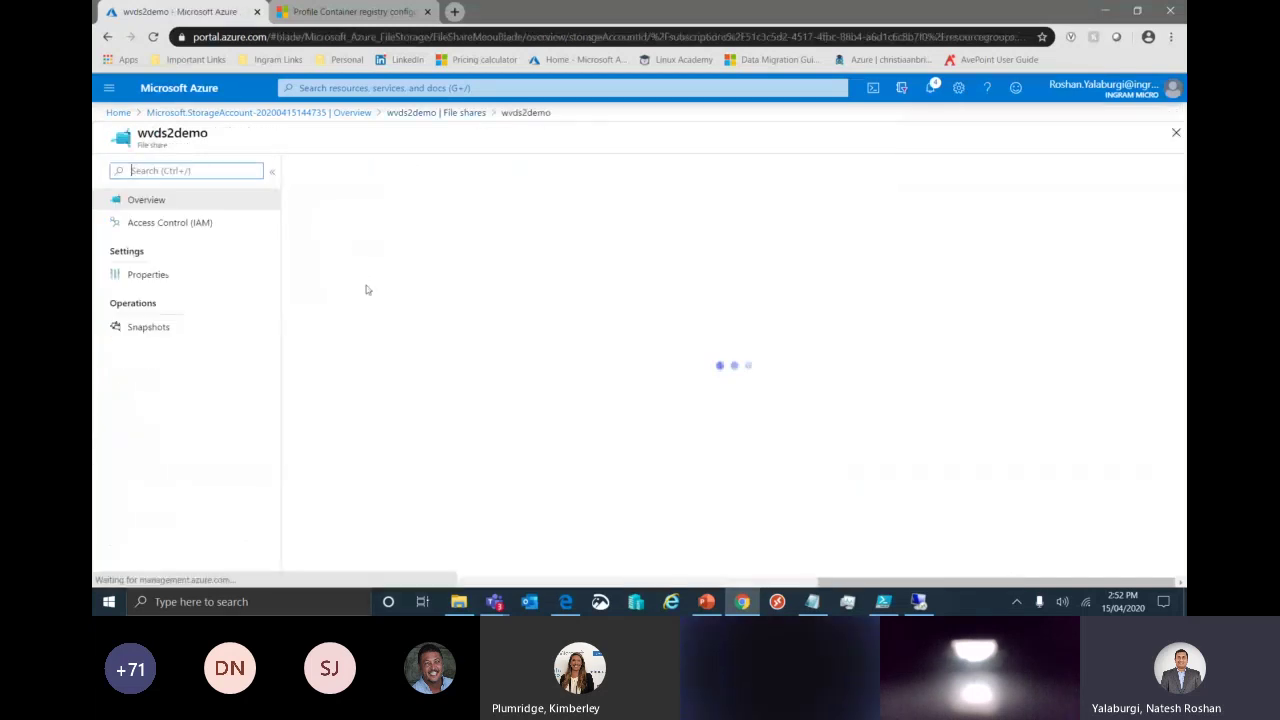
Check the wvds2demo share's inherited role assignments, then go back to its overview.
{"action": "left_click", "coordinate": [193, 224]}
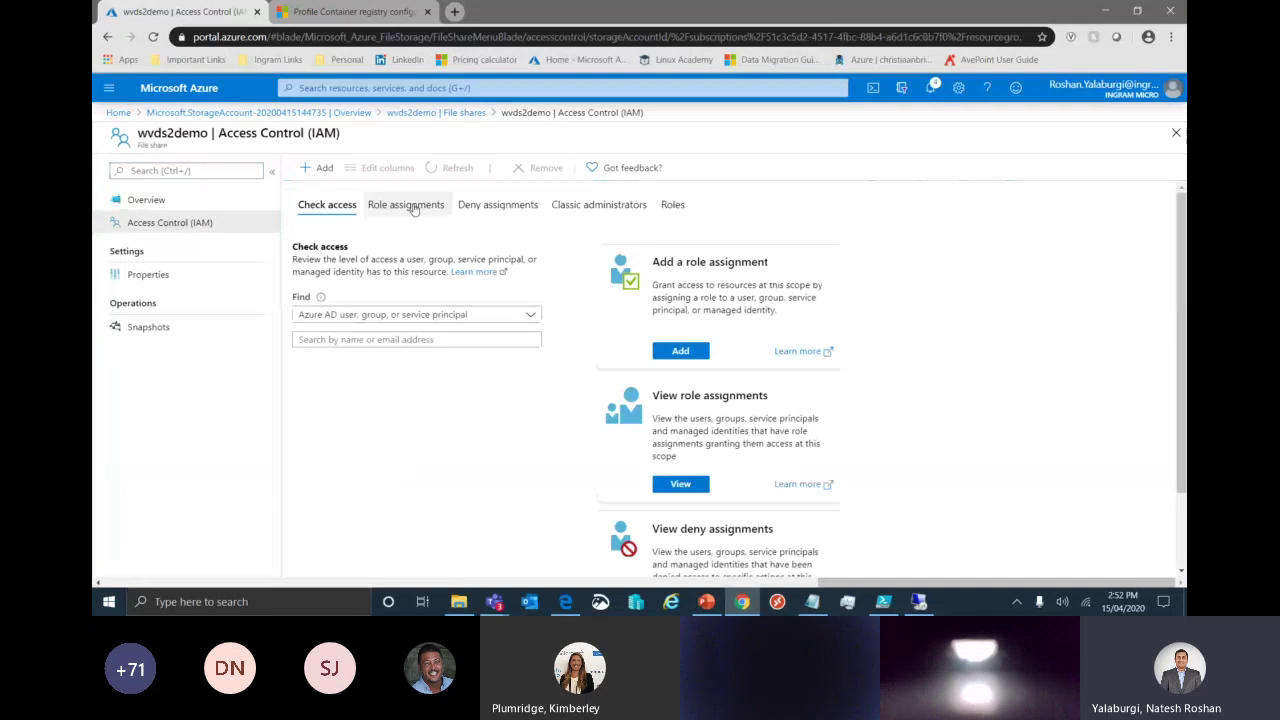
{"action": "left_click", "coordinate": [413, 207]}
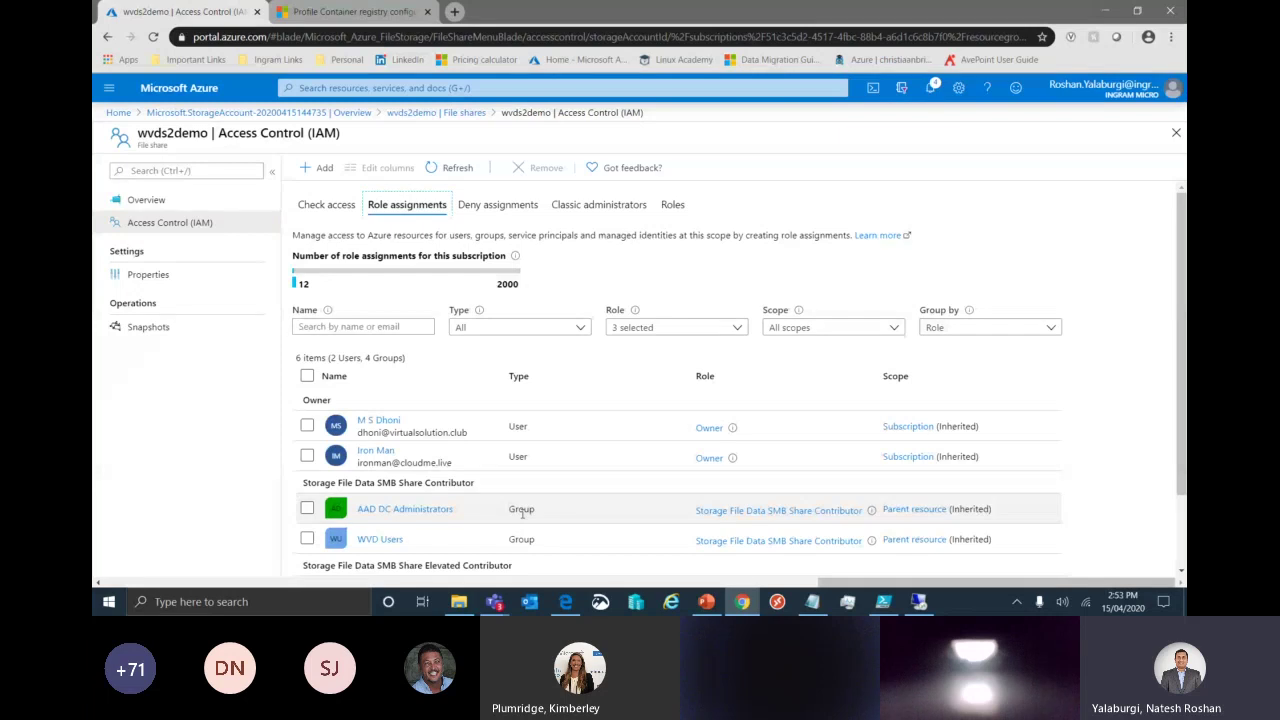
{"action": "left_click", "coordinate": [150, 201]}
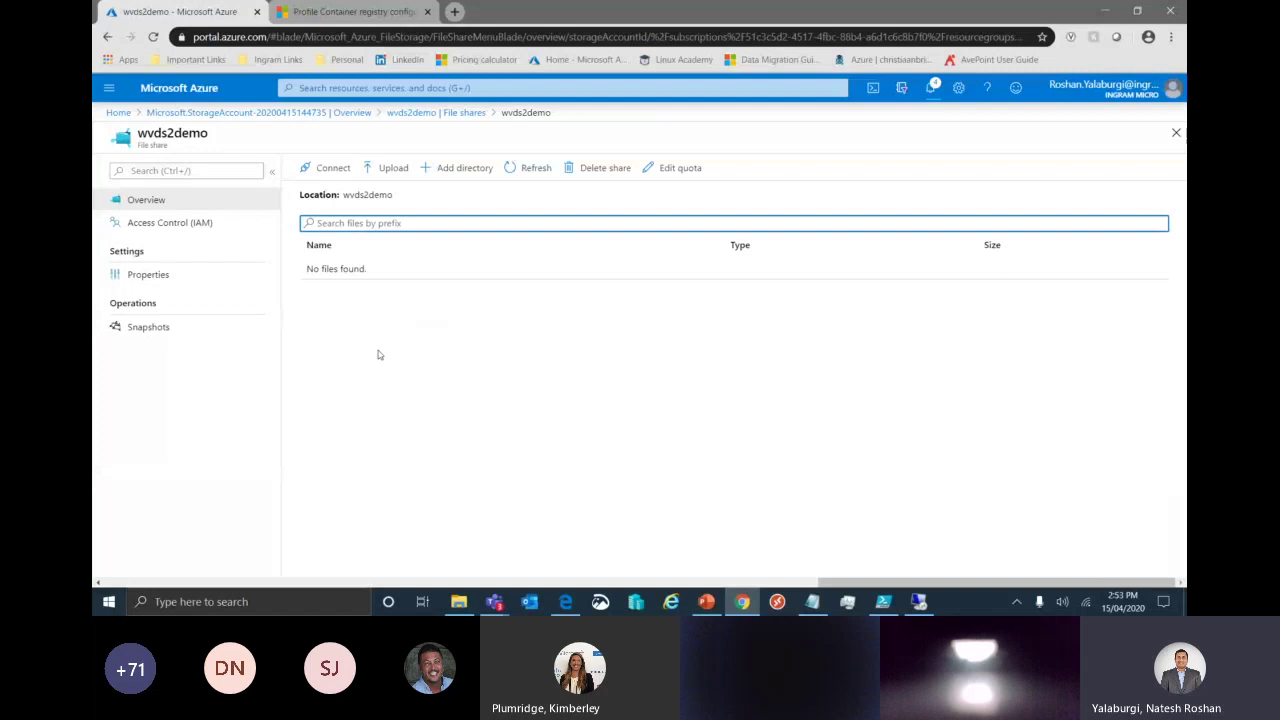
View the wvds2demo share's Windows, Linux and macOS connection commands, ending on Windows.
{"action": "left_click", "coordinate": [326, 168]}
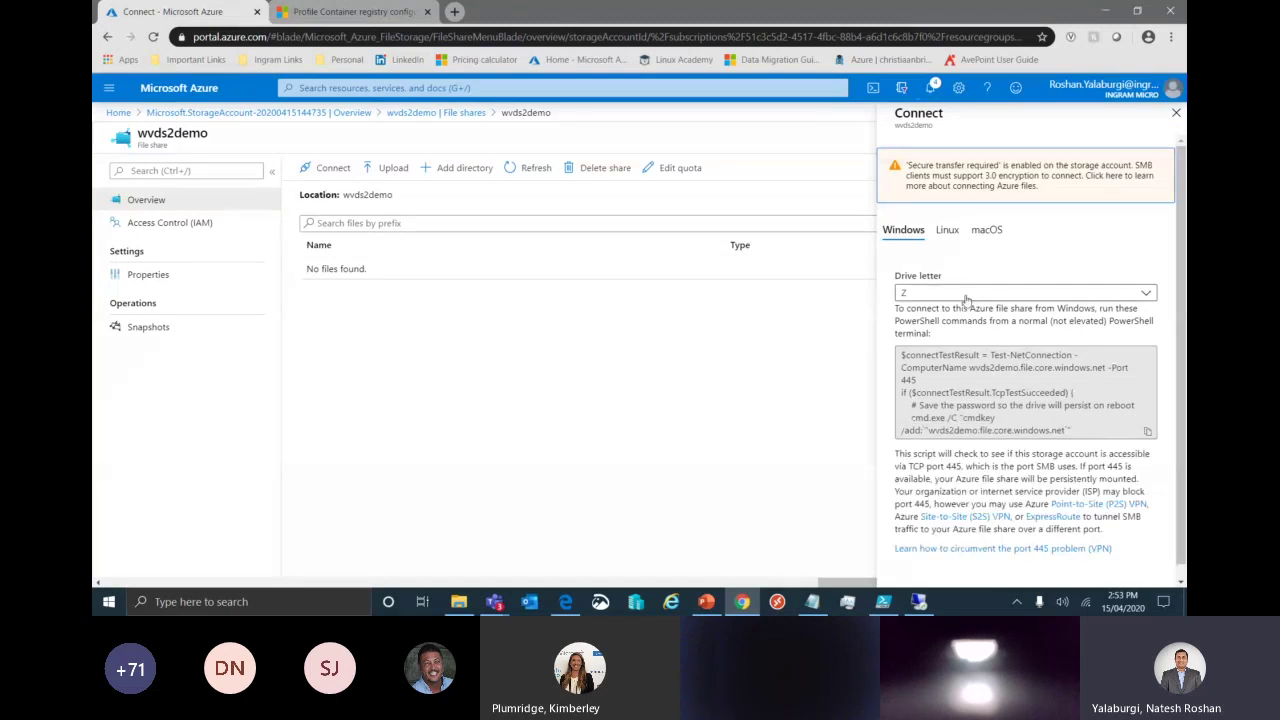
{"action": "left_click", "coordinate": [948, 230]}
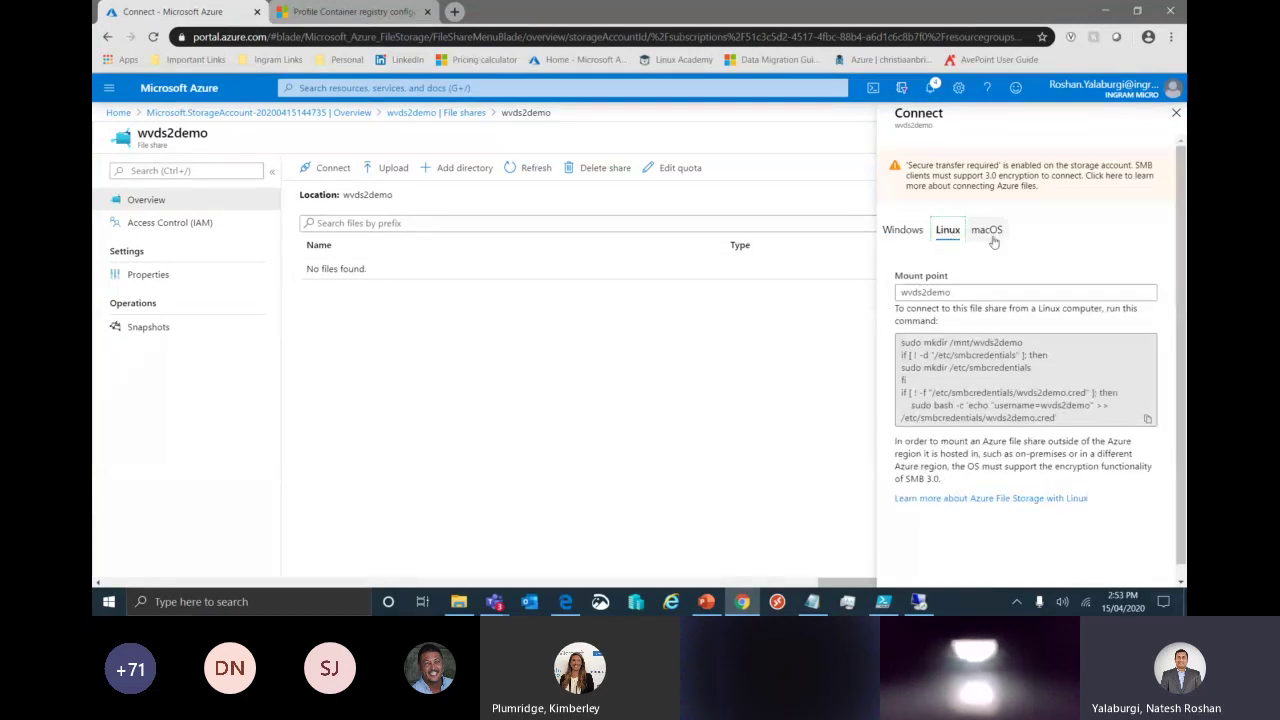
{"action": "left_click", "coordinate": [990, 232]}
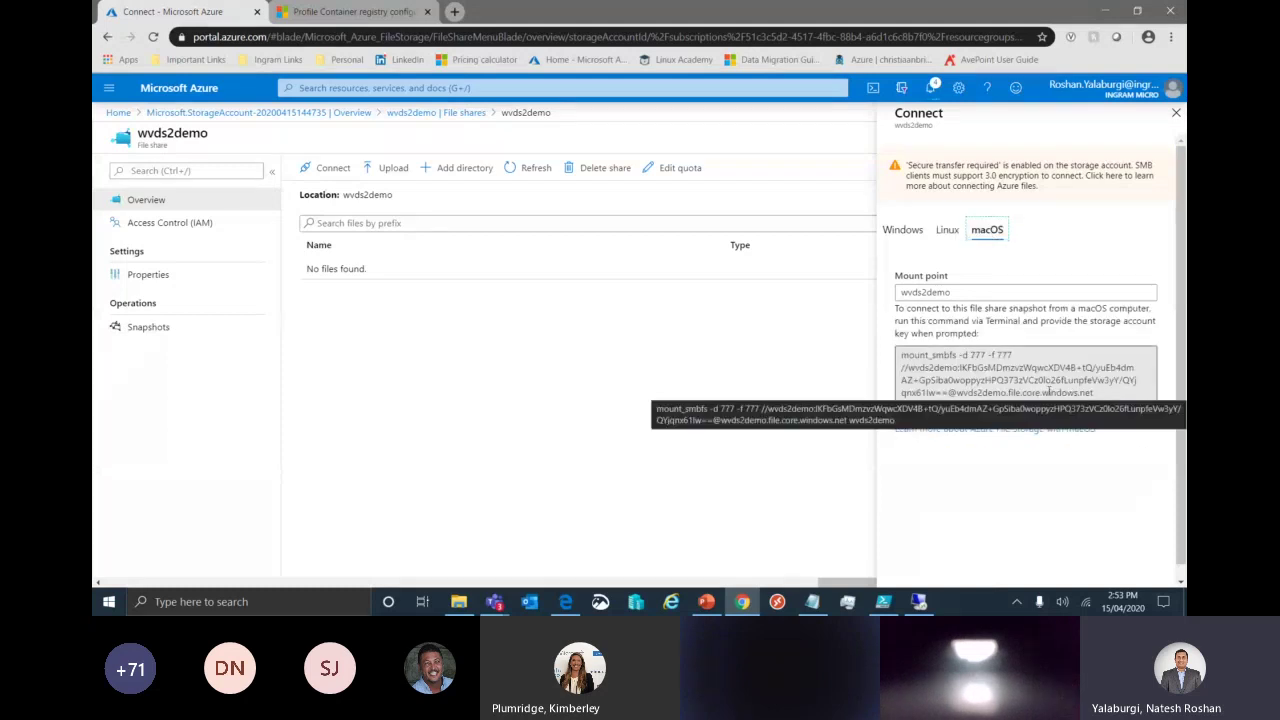
{"action": "key", "text": "Left"}
{"action": "key", "text": "Left"}
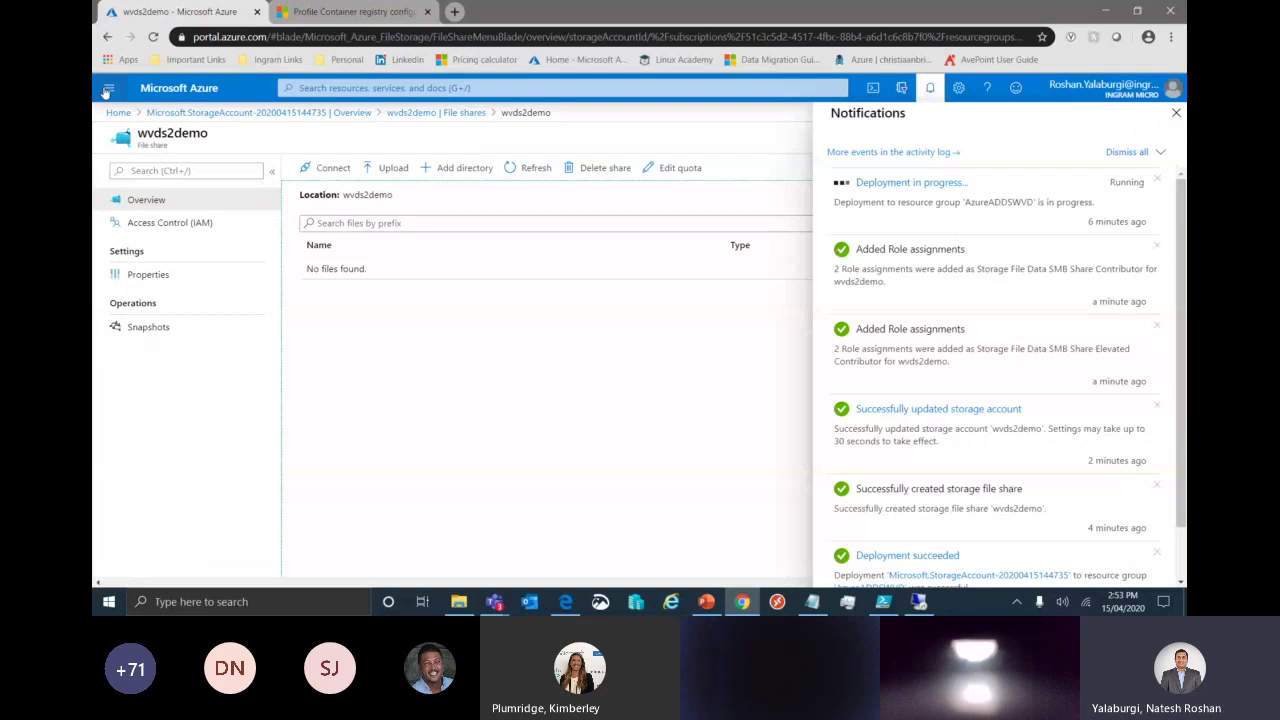
Open session host VM ADDSDesktop-0 from the home page's recent resources.
{"action": "left_click", "coordinate": [118, 112]}
{"action": "left_click", "coordinate": [300, 377]}
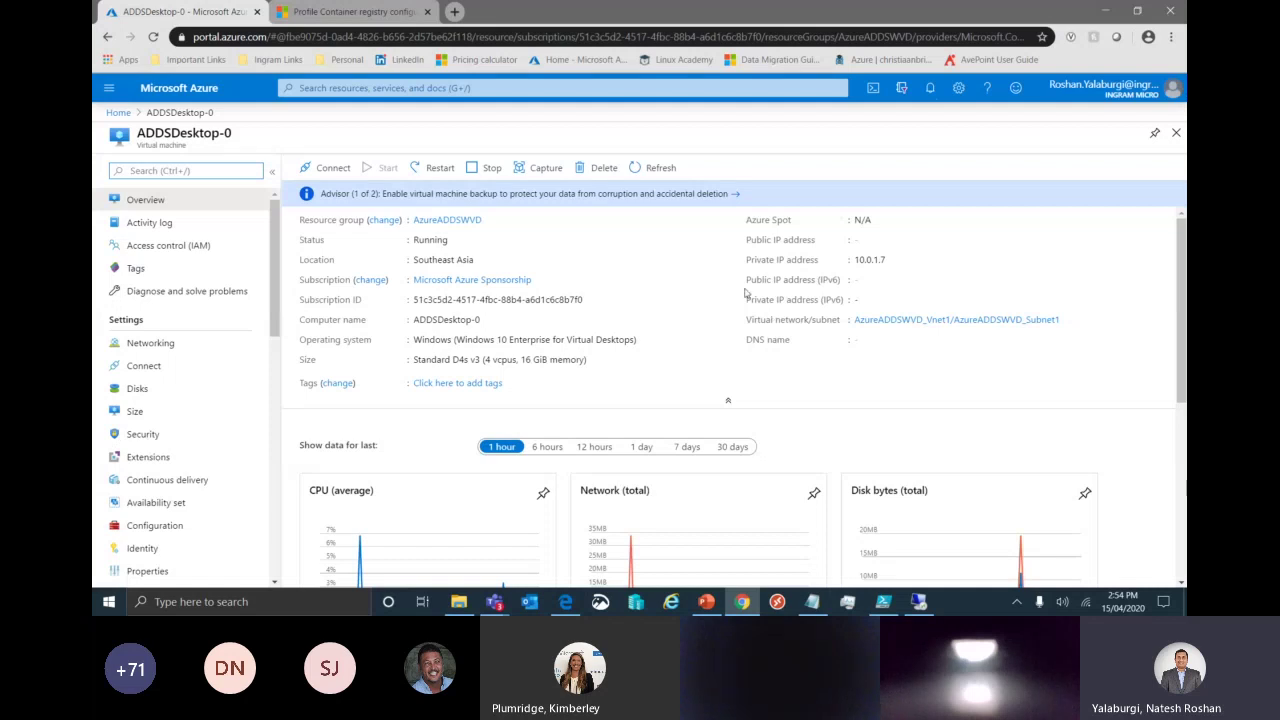
{"action": "left_click", "coordinate": [326, 167]}
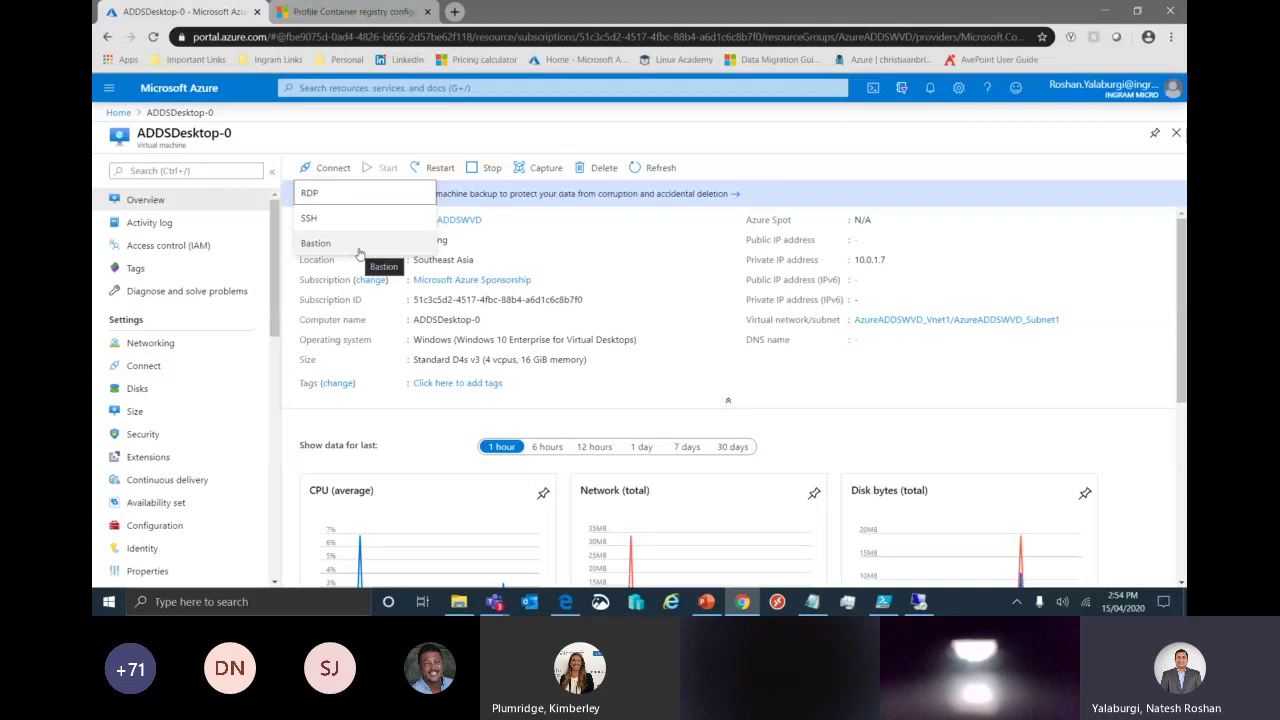
{"action": "left_click", "coordinate": [409, 318]}
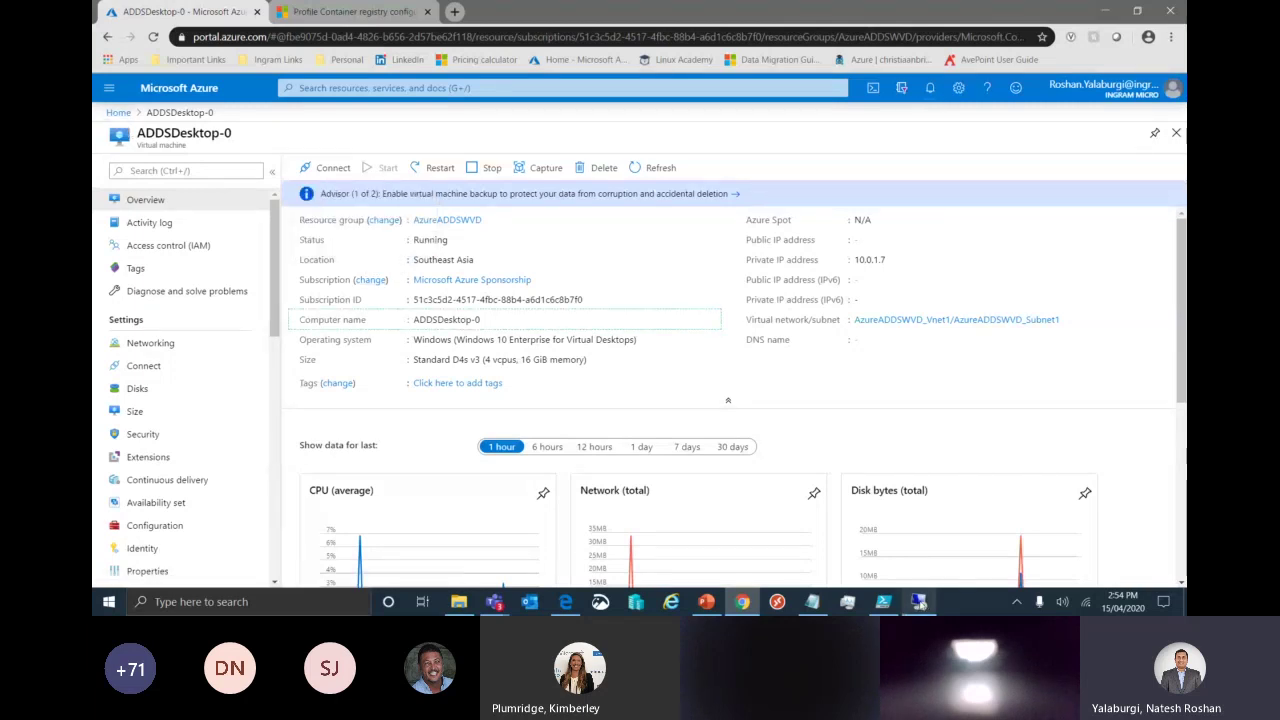
{"action": "mouse_move", "coordinate": [920, 603]}
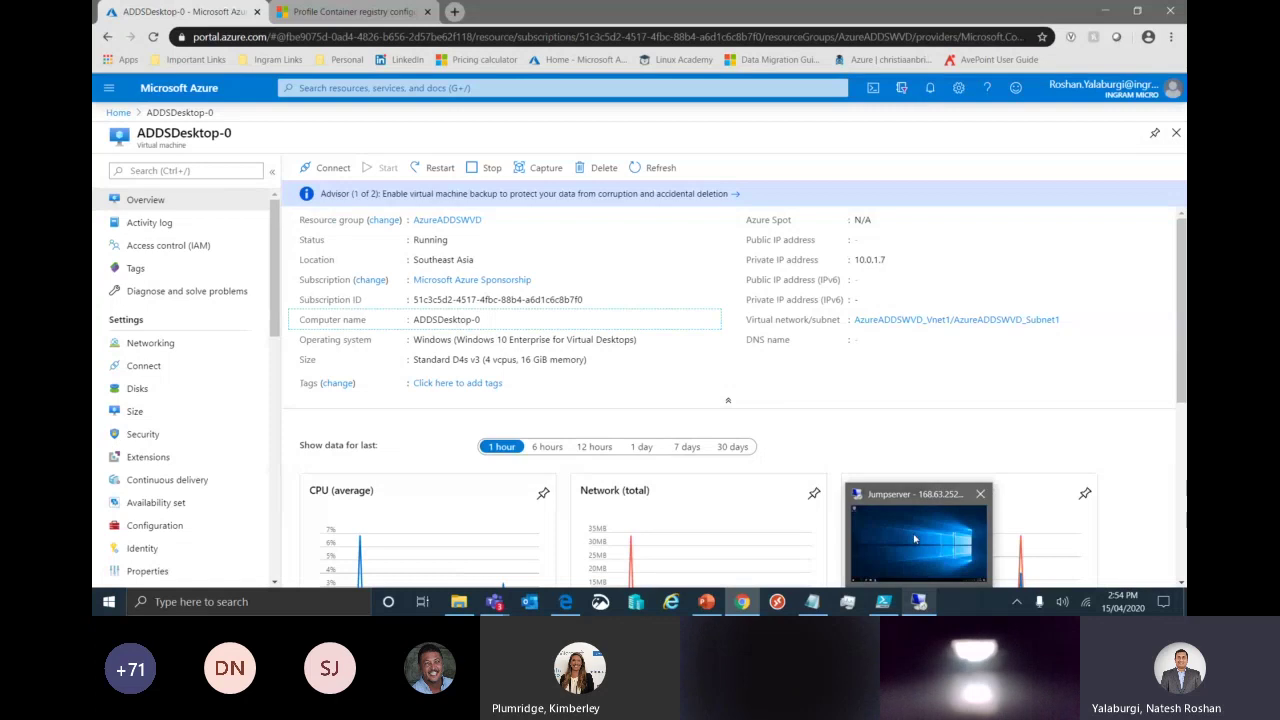
{"action": "left_click", "coordinate": [914, 539]}
Run ipconfig in a command prompt to check the jumpserver's IP configuration.
{"action": "key", "text": "super+r"}
{"action": "type", "text": "cmd"}
{"action": "key", "text": "Return"}
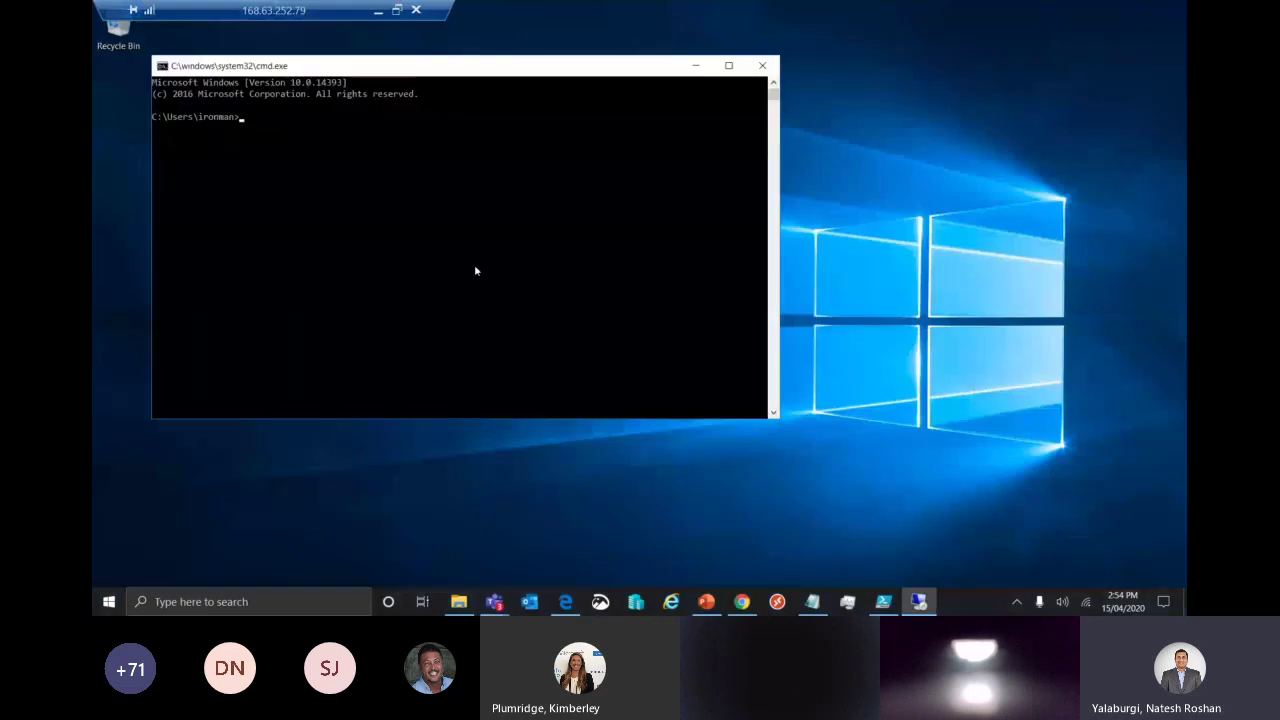
{"action": "type", "text": "ipconfig"}
{"action": "key", "text": "Return"}
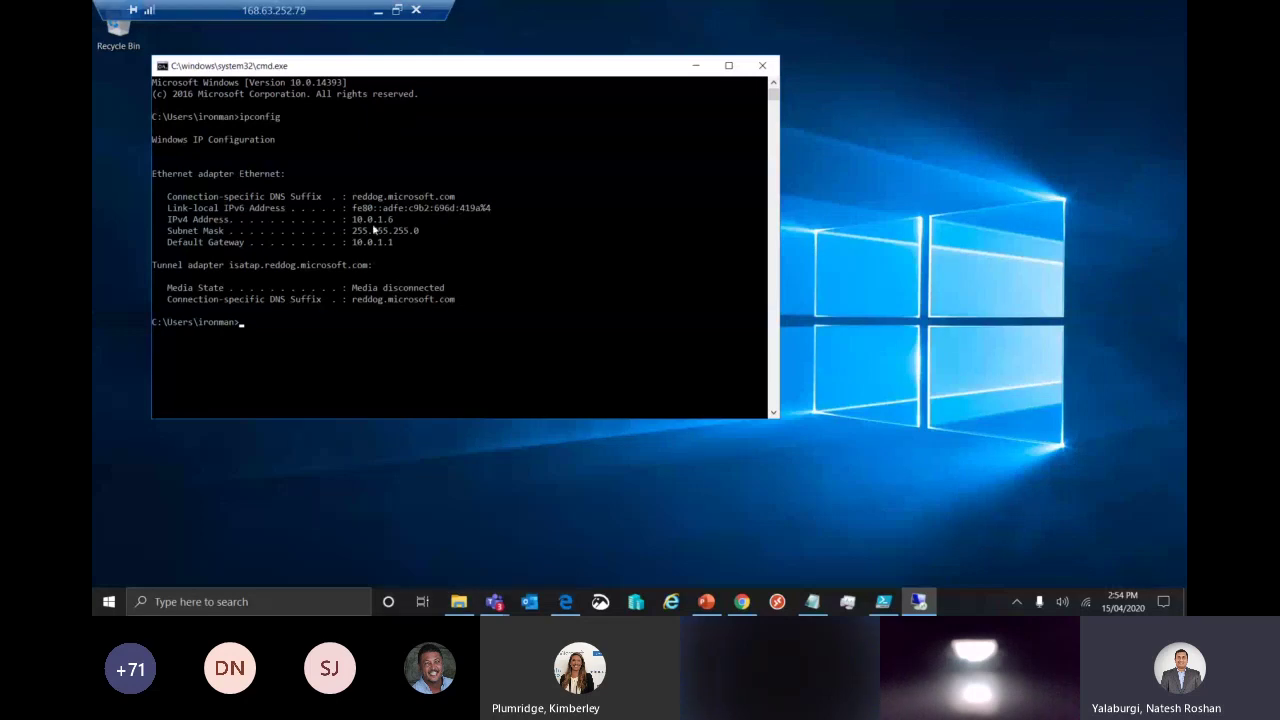
{"action": "left_click", "coordinate": [695, 66]}
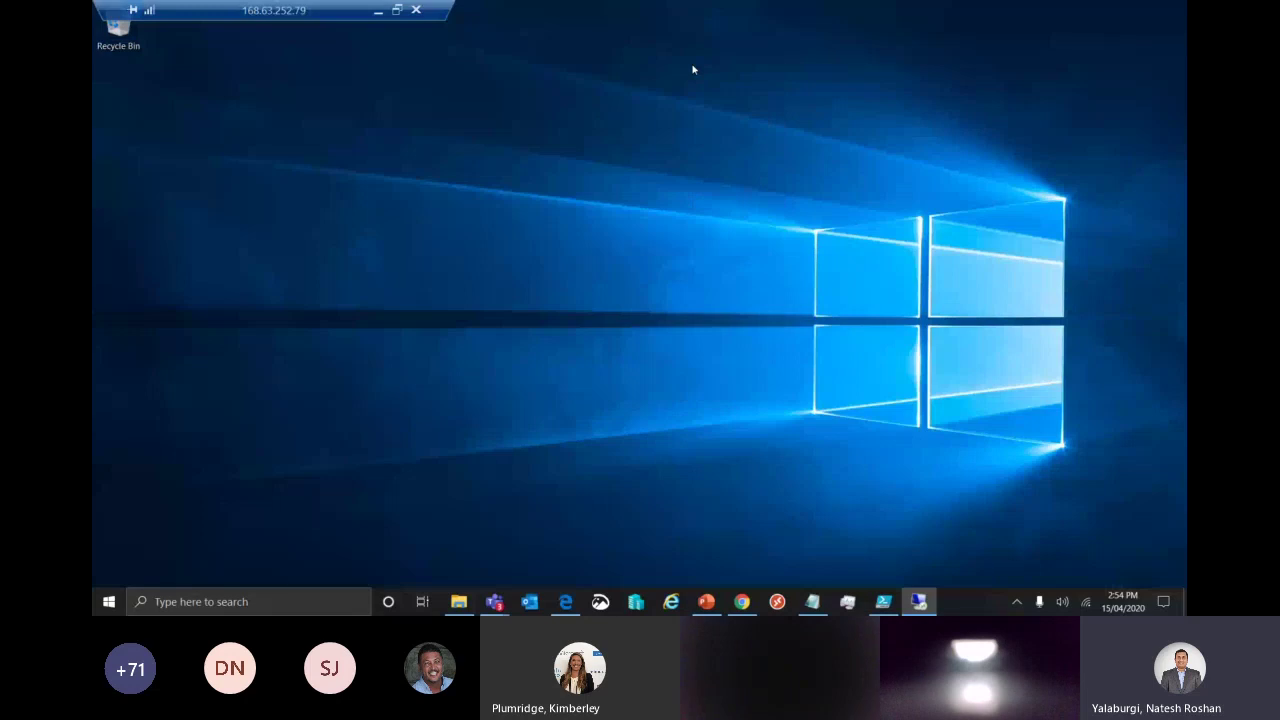
Start a Remote Desktop (mstsc) connection to 10.0.1.7 and sign in with the account password.
{"action": "key", "text": "super+r"}
{"action": "type", "text": "mstsc"}
{"action": "key", "text": "Return"}
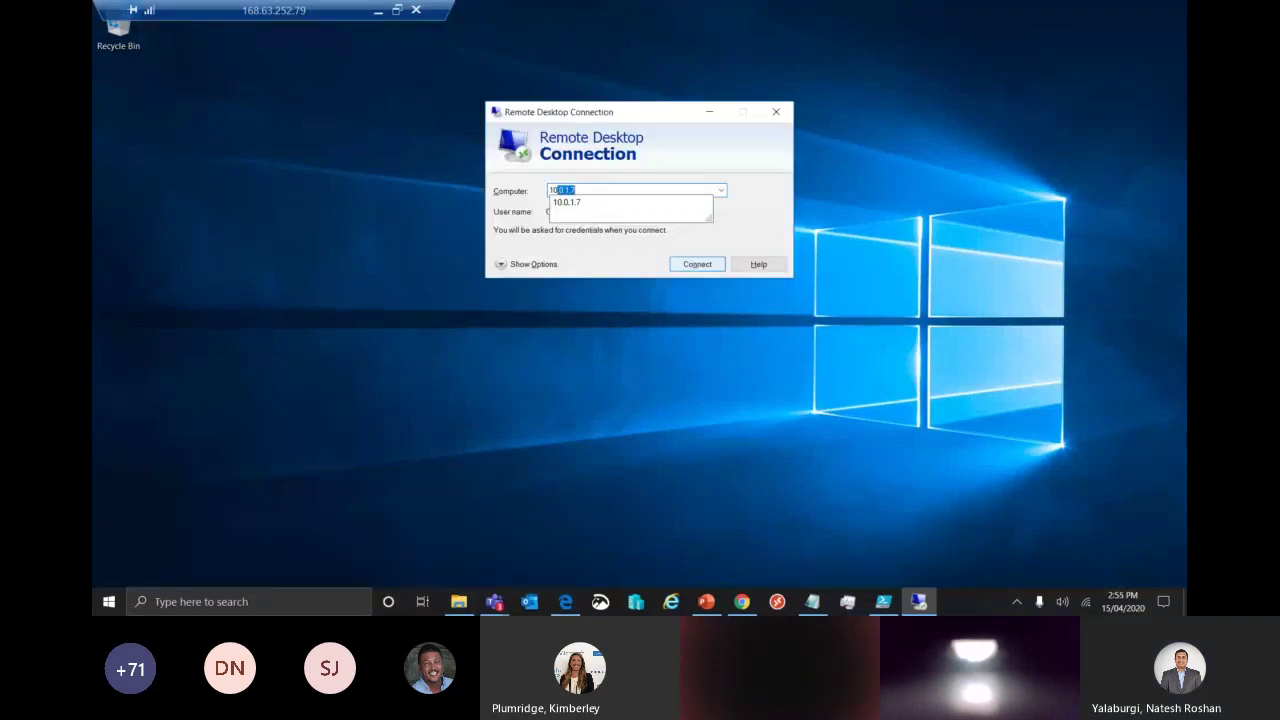
{"action": "key", "text": "Return"}
{"action": "type", "text": "•••••••••••••••"}
{"action": "key", "text": "Return"}
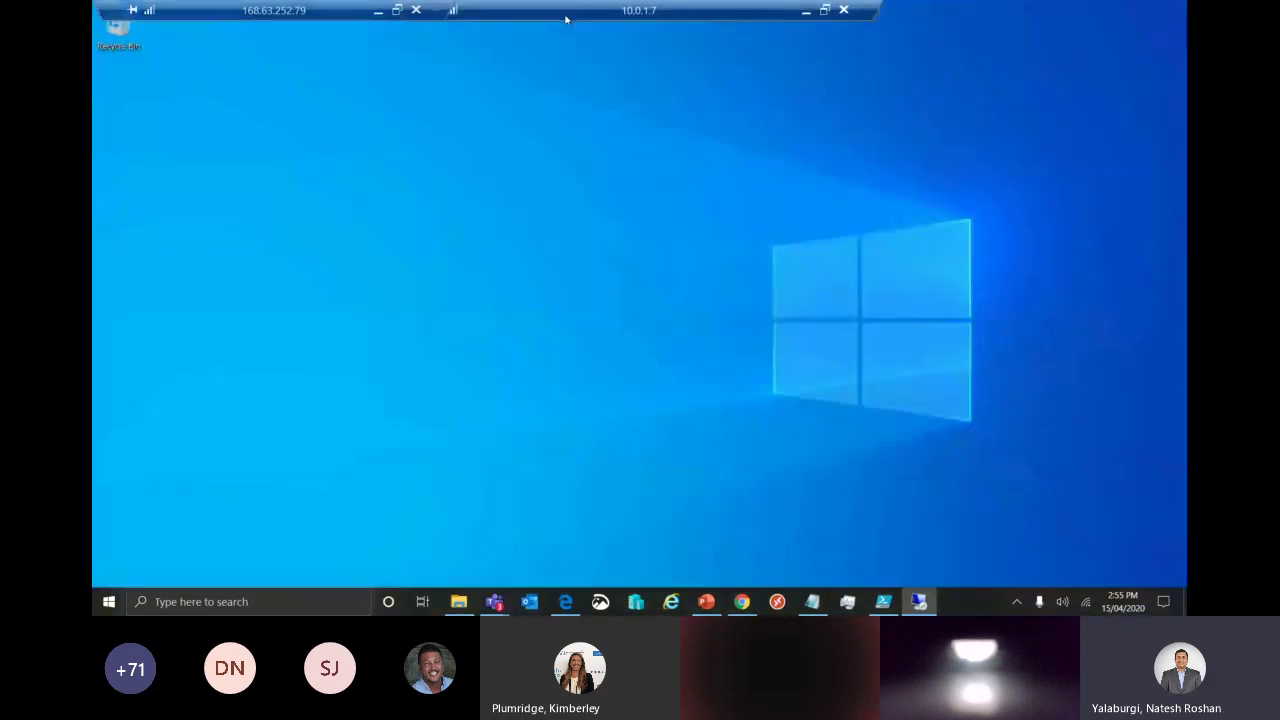
Open This PC in File Explorer on 10.0.1.7 to check its drives, then minimise the session.
{"action": "left_click_drag", "start_coordinate": [567, 13], "coordinate": [727, 20]}
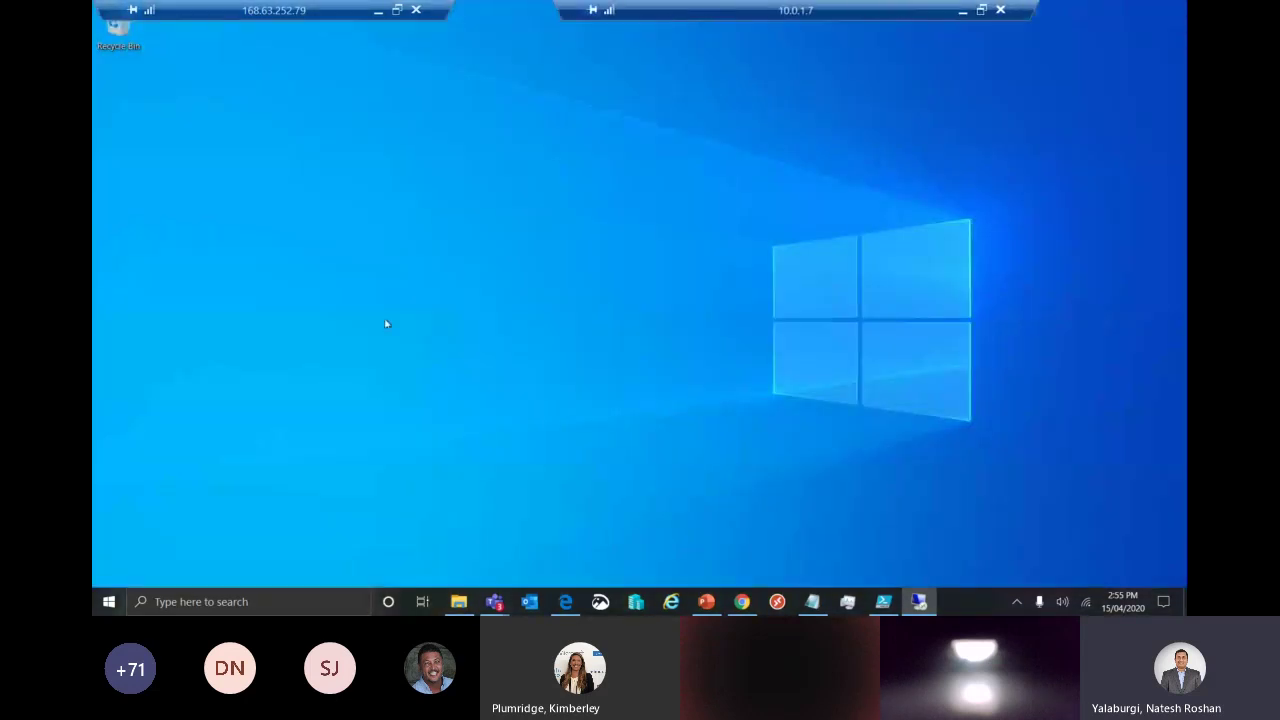
{"action": "left_click", "coordinate": [110, 601]}
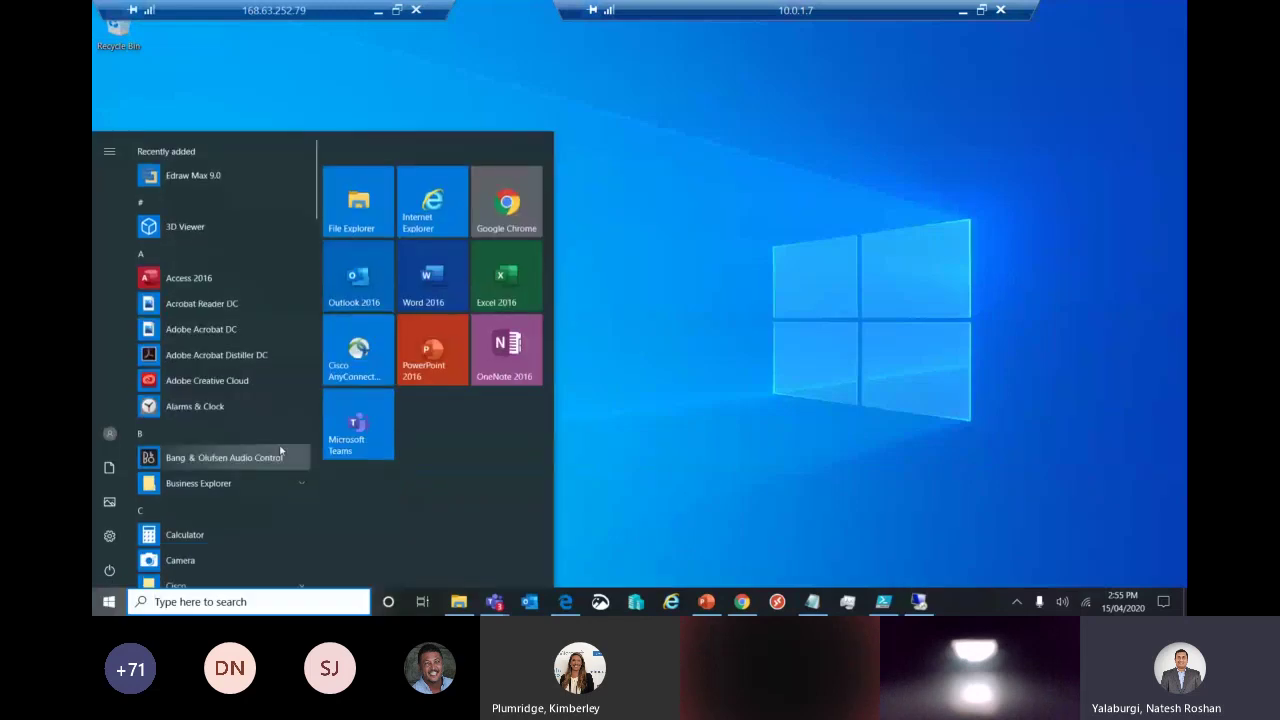
{"action": "left_click", "coordinate": [360, 219]}
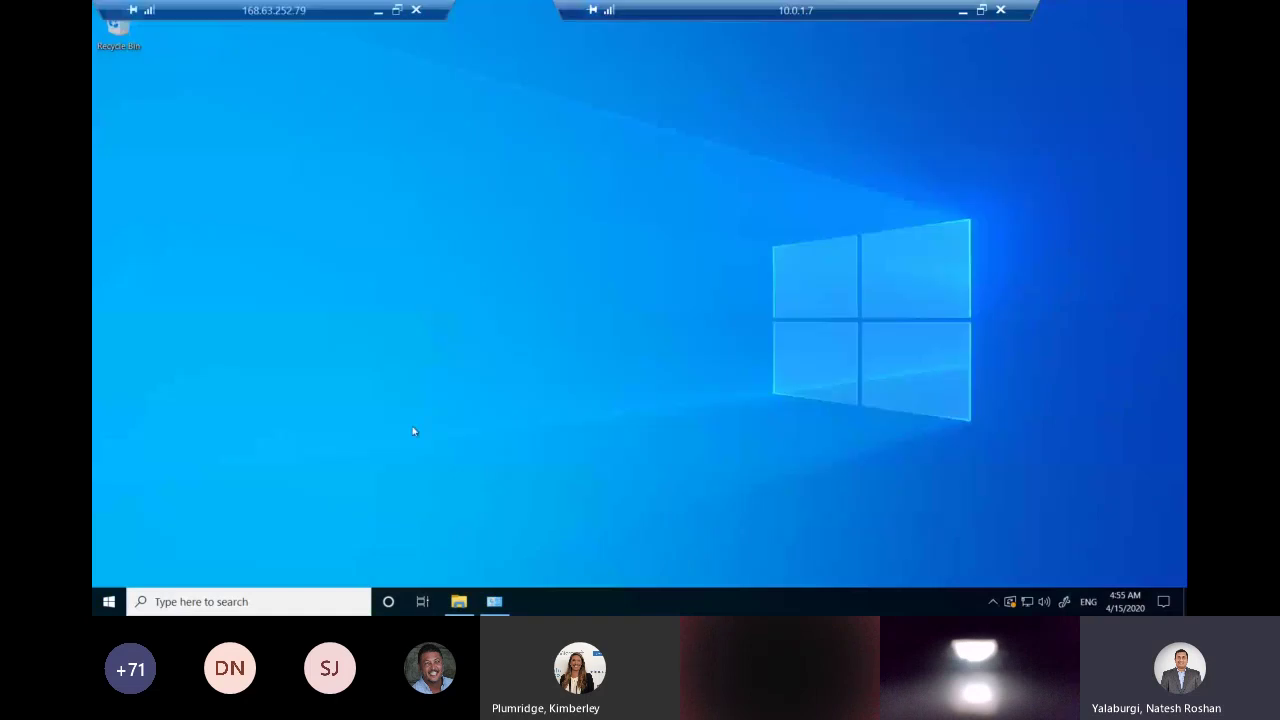
{"action": "left_click", "coordinate": [108, 602]}
{"action": "left_click", "coordinate": [414, 410]}
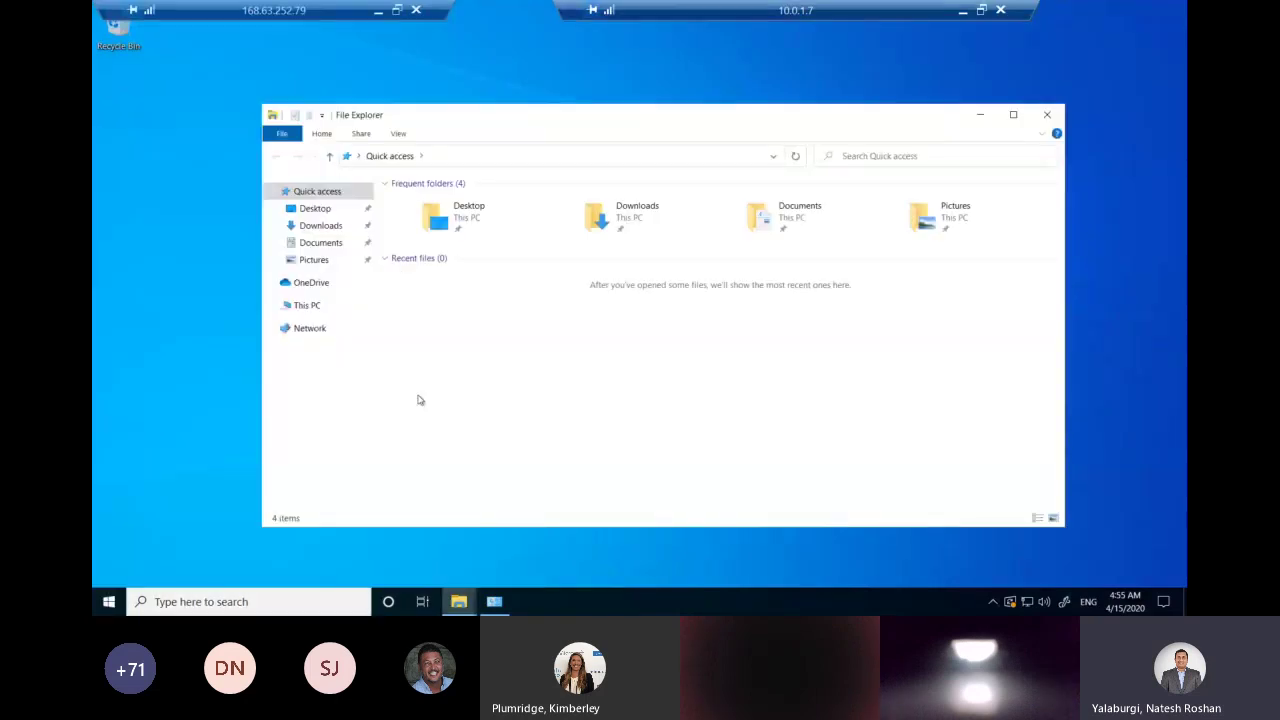
{"action": "left_click", "coordinate": [310, 305]}
{"action": "left_click", "coordinate": [664, 466]}
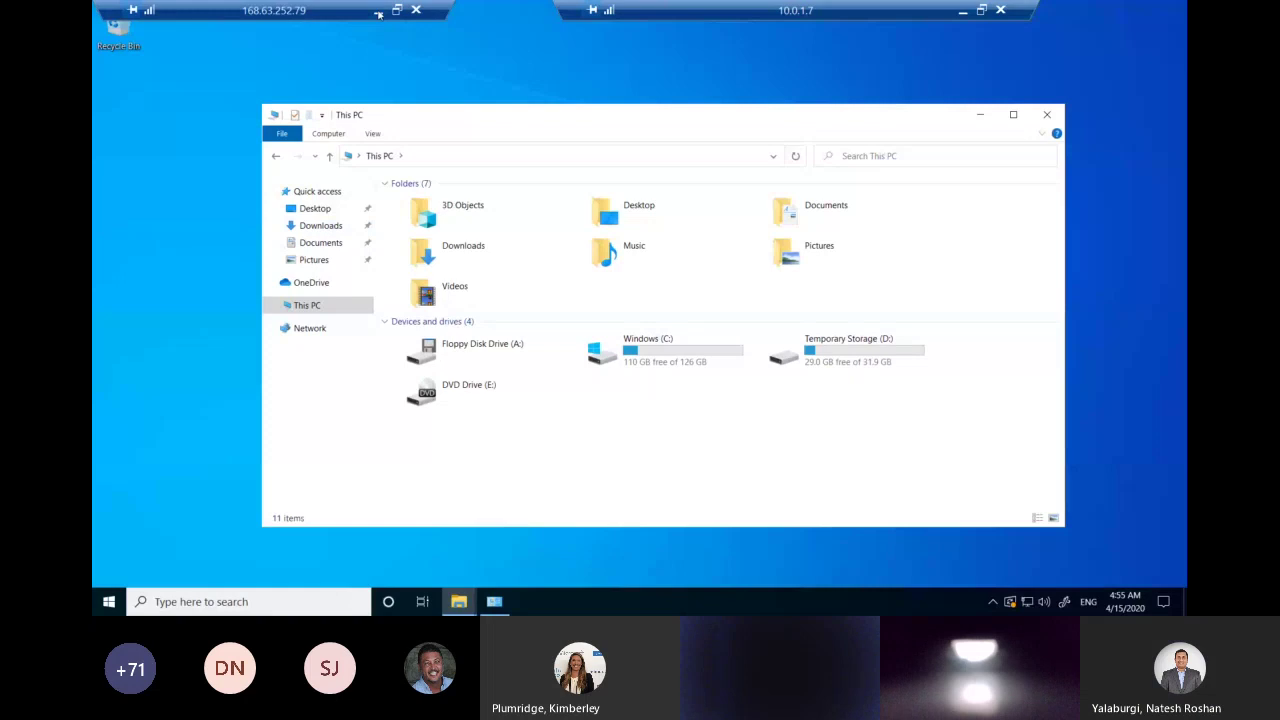
{"action": "left_click", "coordinate": [379, 12]}
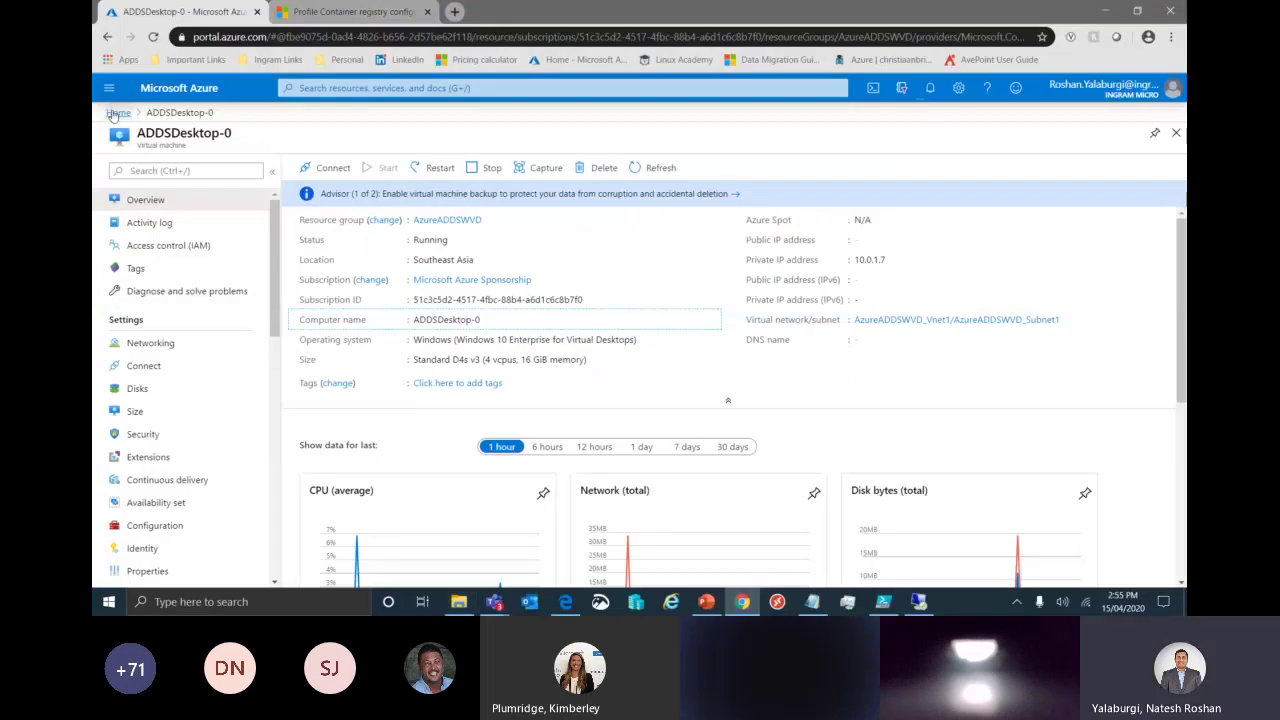
Copy the Windows script from wvds2demo storage account > File shares > wvds2demo > Connect, then restore the remote session.
{"action": "left_click", "coordinate": [117, 113]}
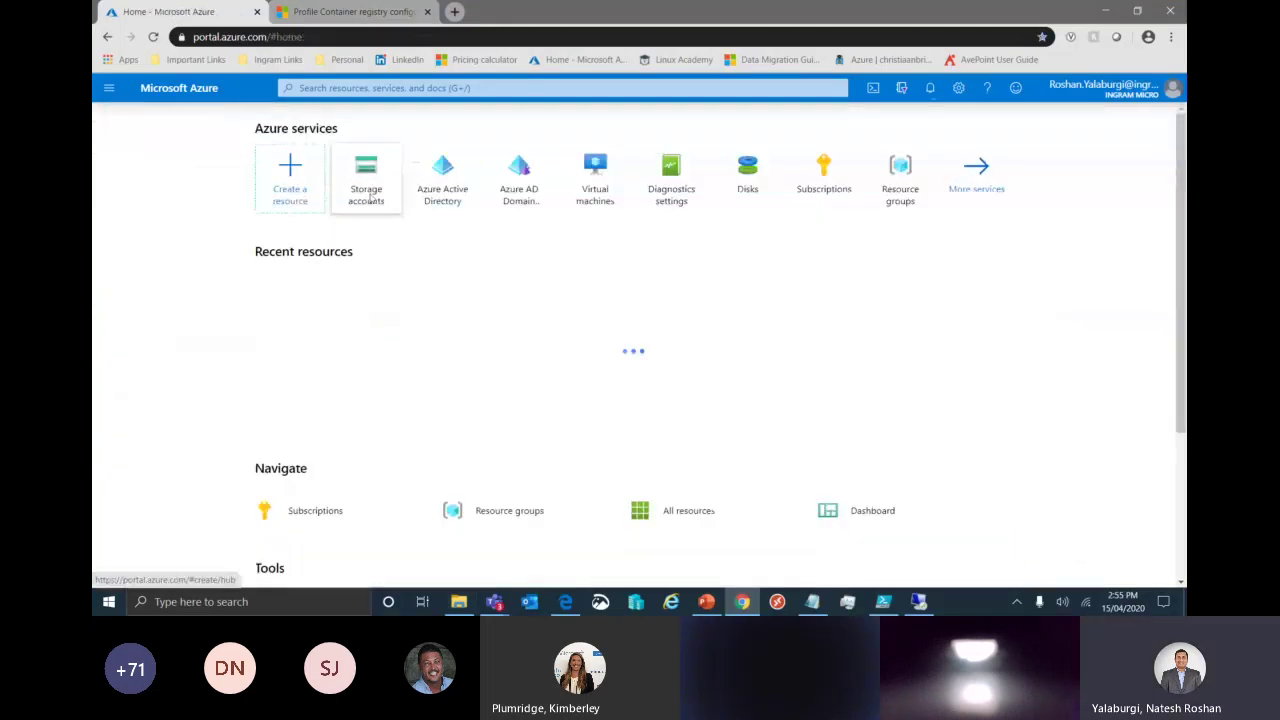
{"action": "left_click", "coordinate": [296, 331]}
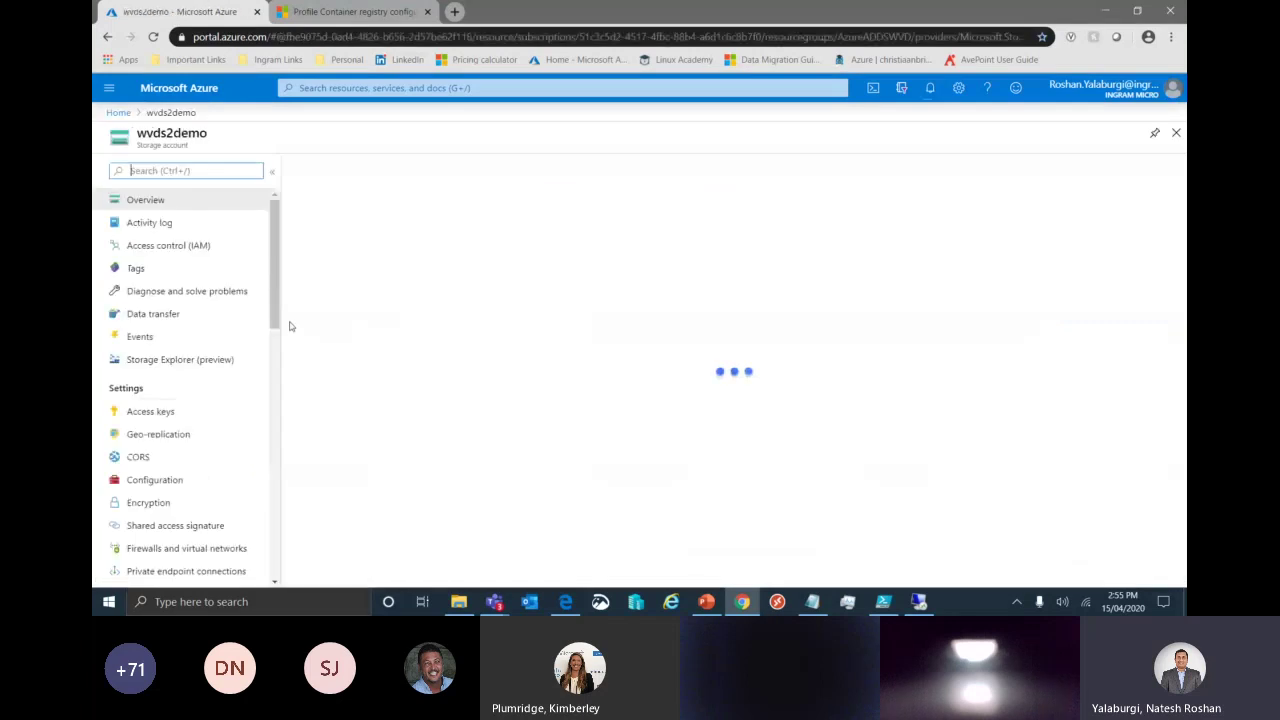
{"action": "left_click", "coordinate": [632, 385]}
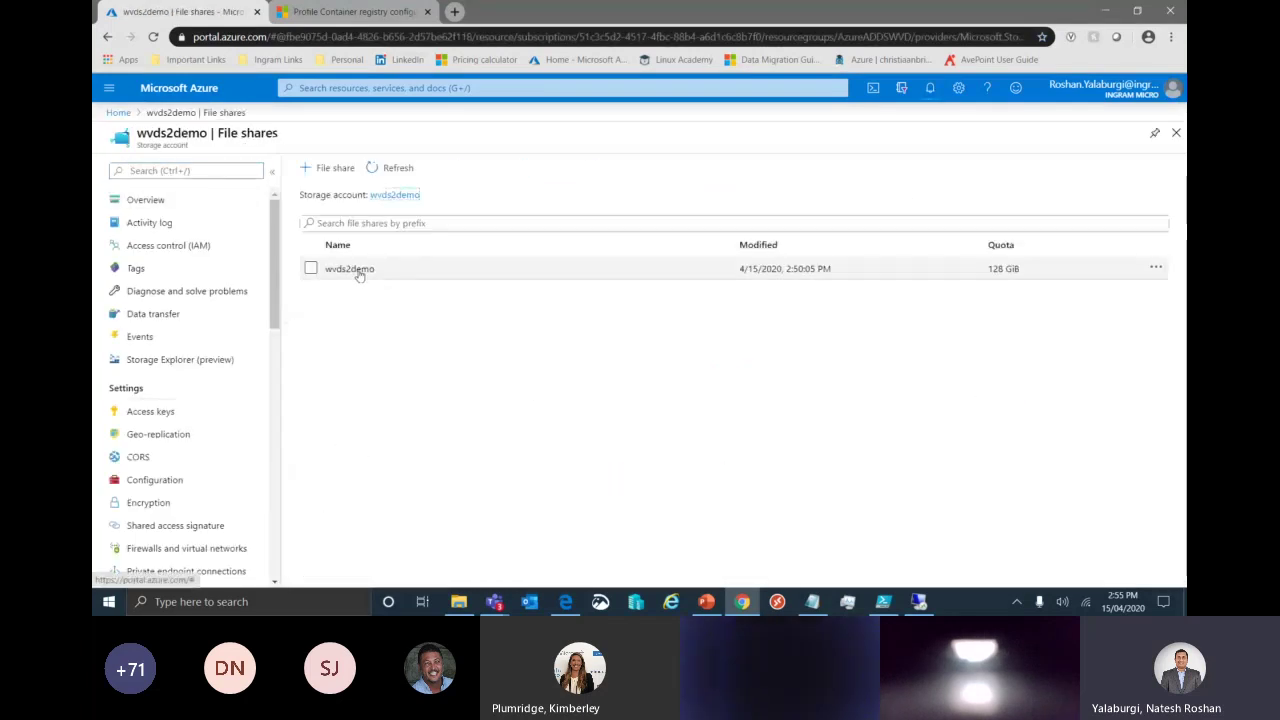
{"action": "left_click", "coordinate": [352, 269]}
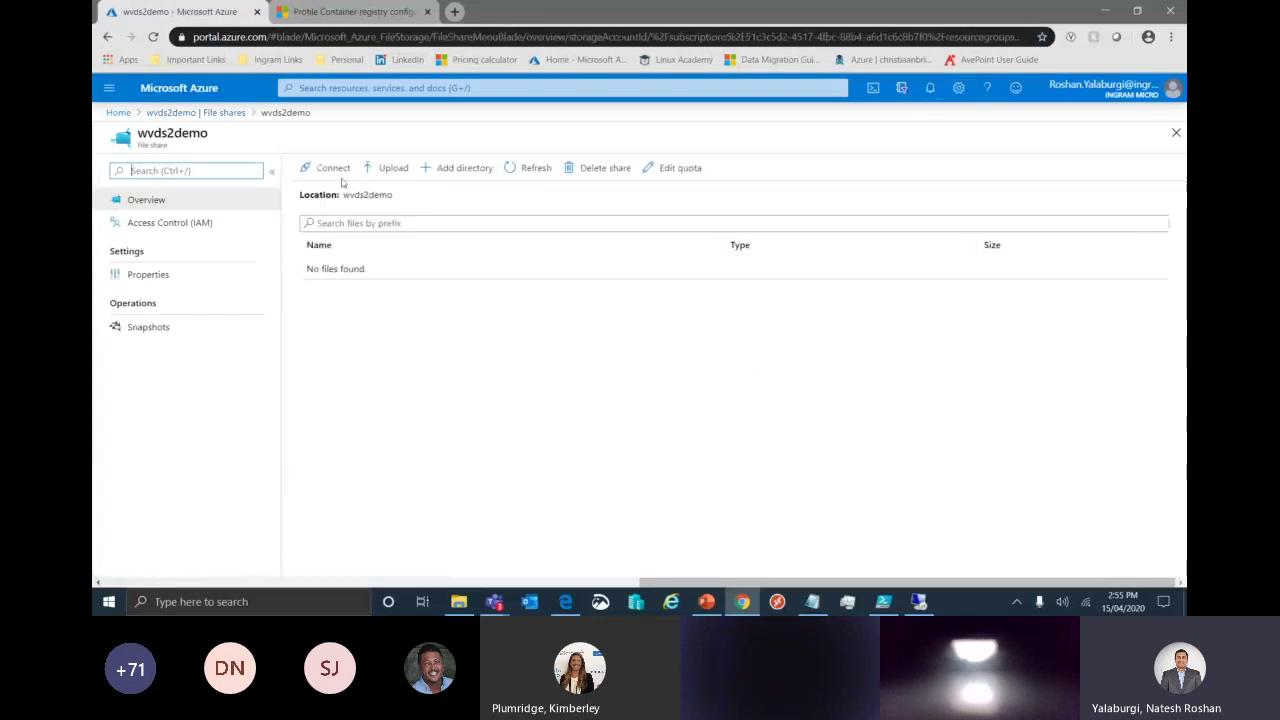
{"action": "left_click", "coordinate": [330, 168]}
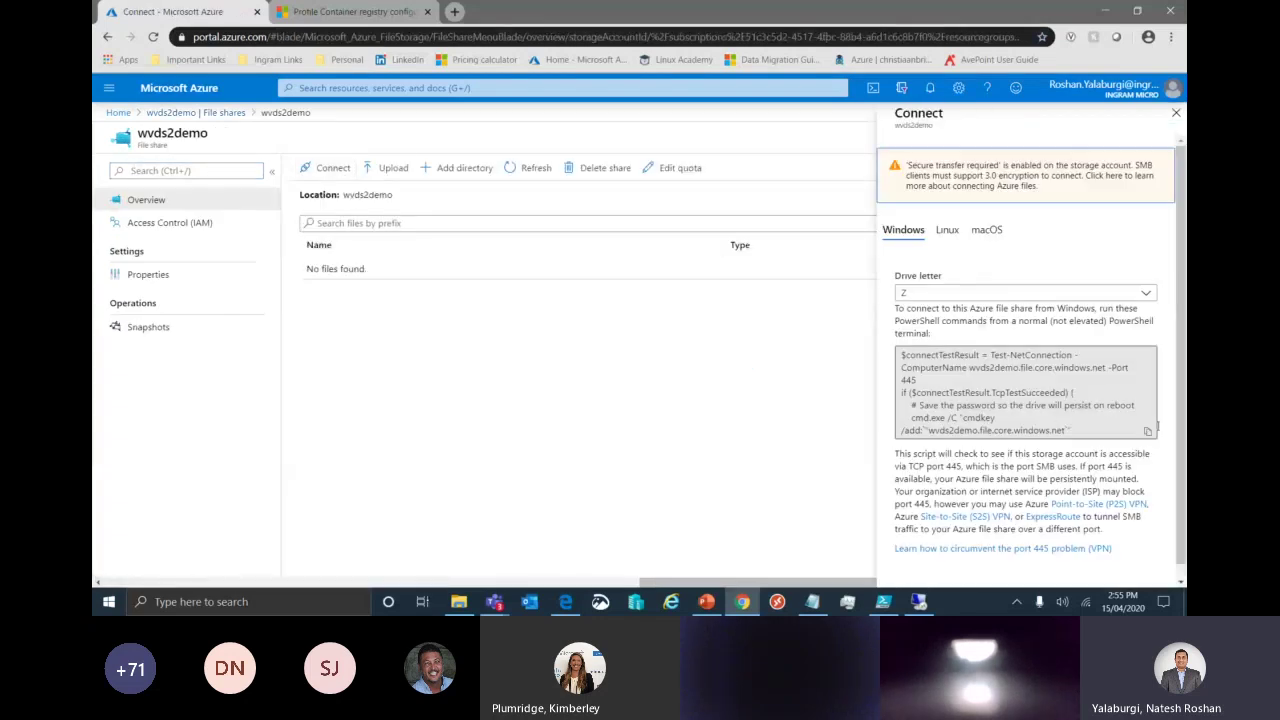
{"action": "left_click", "coordinate": [1147, 431]}
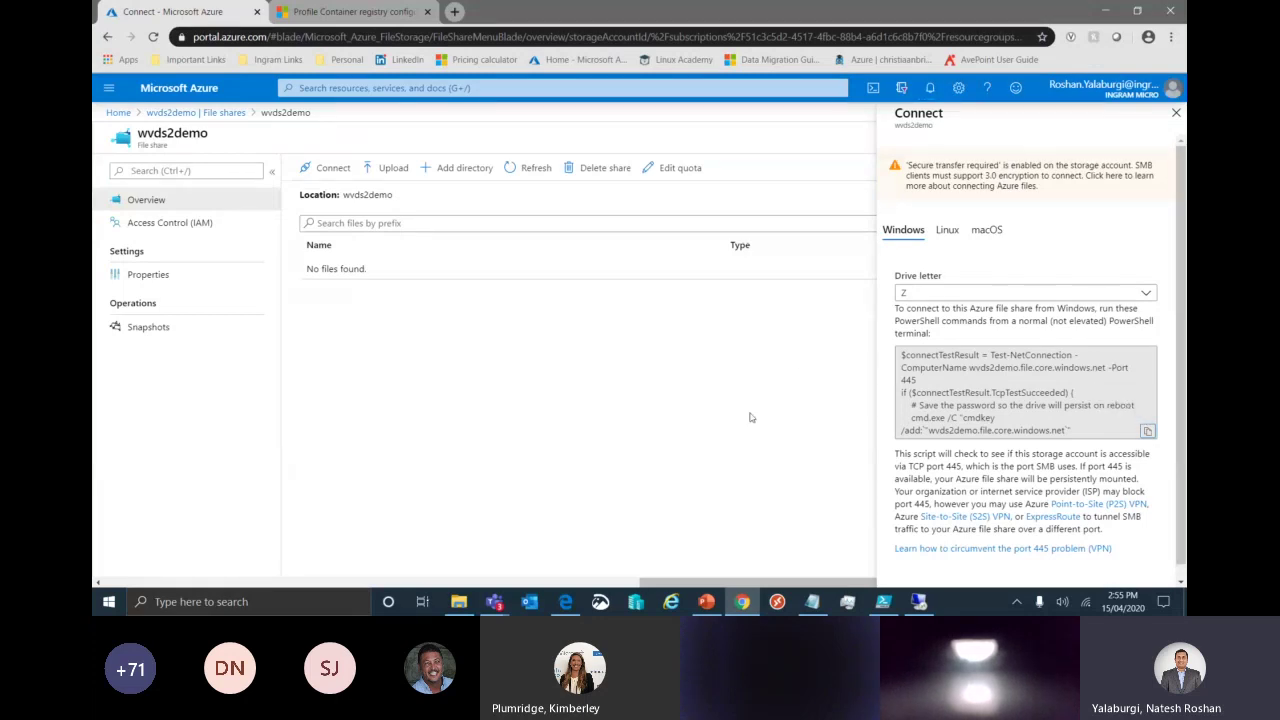
{"action": "mouse_move", "coordinate": [918, 601]}
{"action": "left_click", "coordinate": [927, 549]}
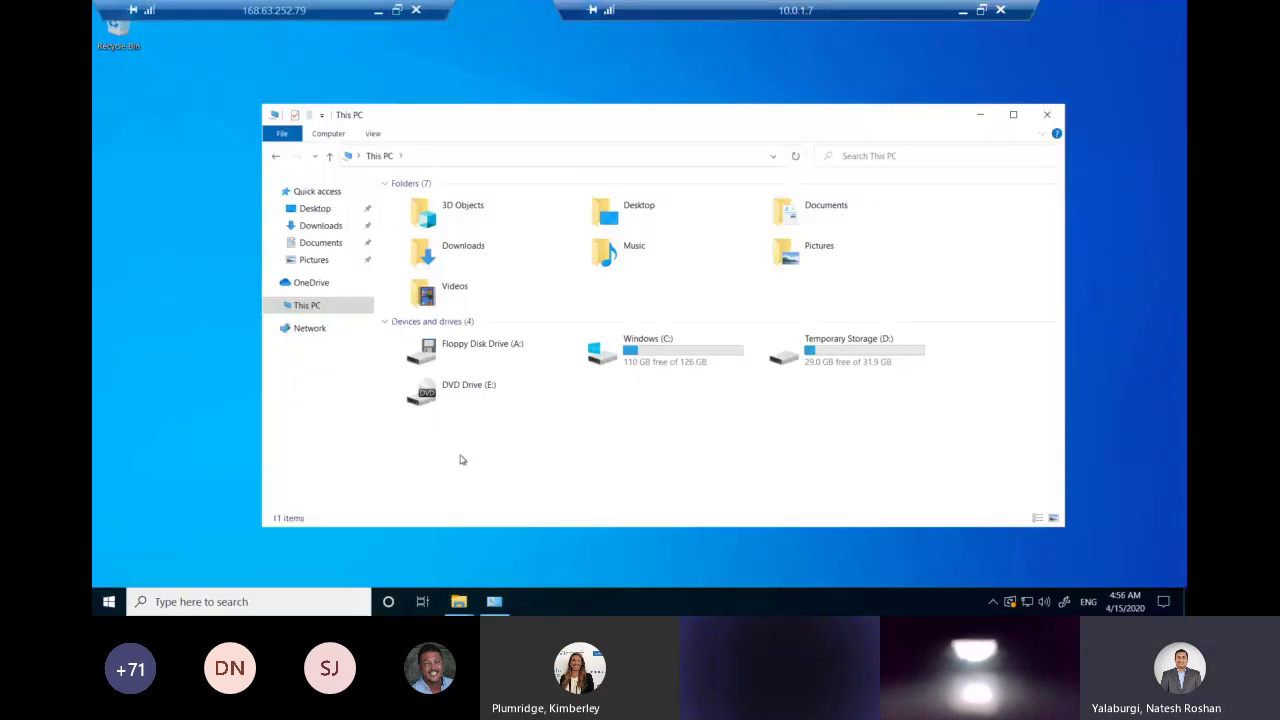
Launch Windows PowerShell ISE on the 10.0.1.7 session host.
{"action": "key", "text": "super"}
{"action": "type", "text": "powers"}
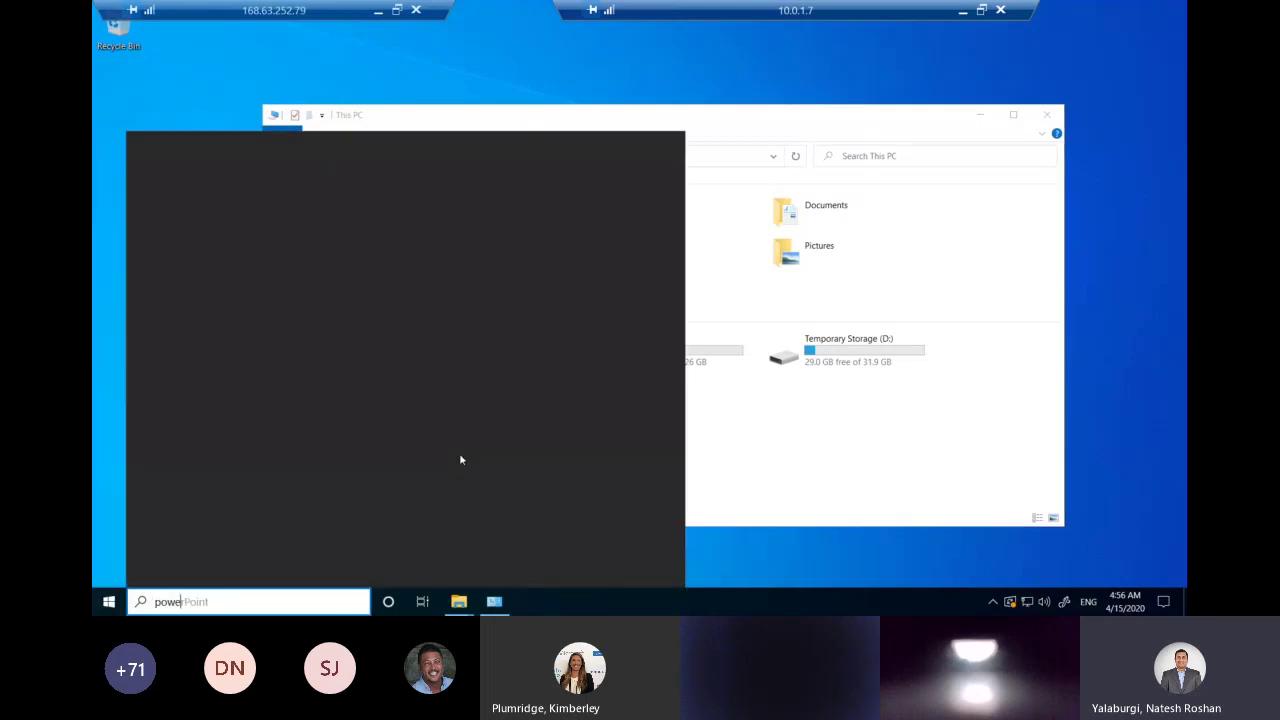
{"action": "type", "text": "hell"}
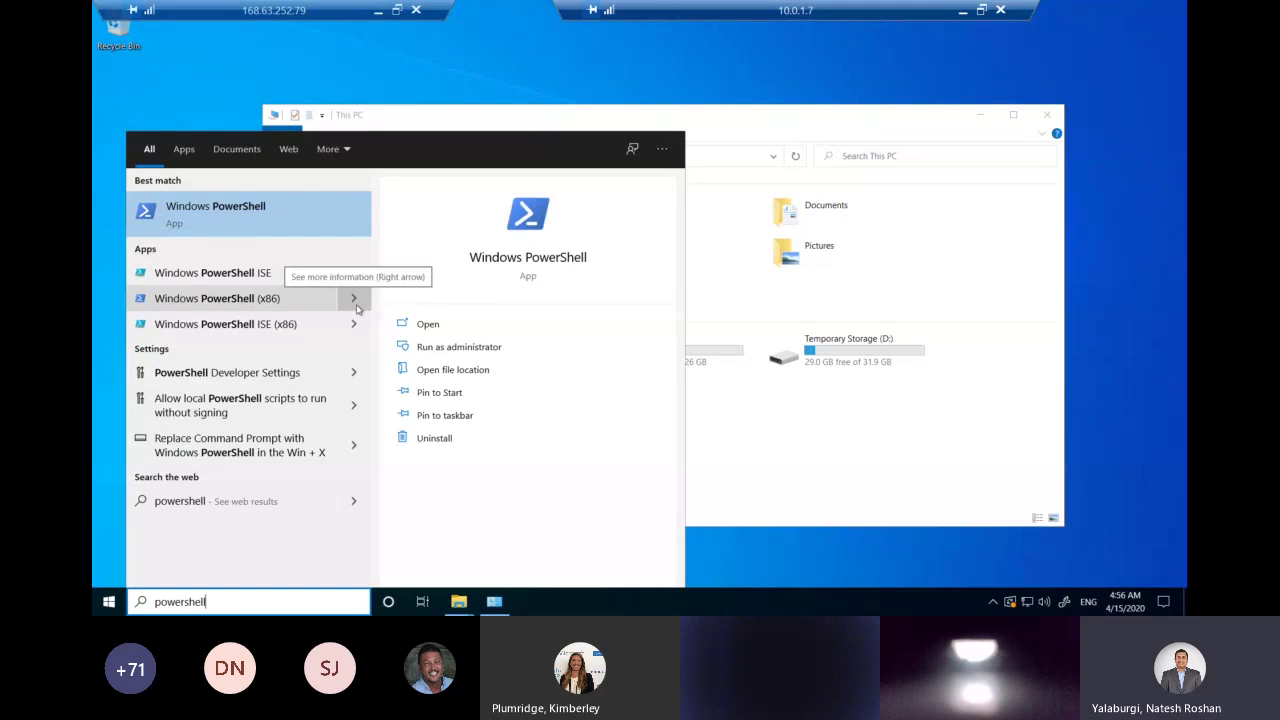
{"action": "left_click", "coordinate": [354, 272]}
{"action": "left_click", "coordinate": [428, 324]}
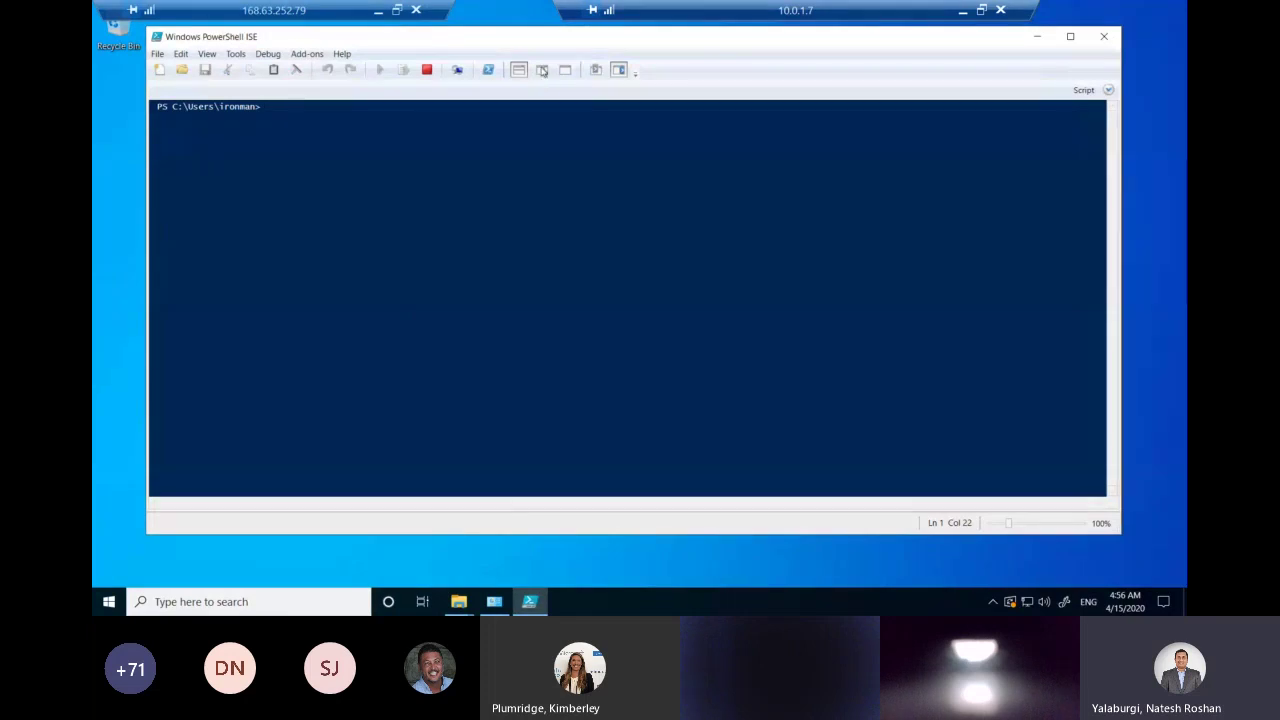
Paste the copied wvds2demo mount script into the script pane and run it to map drive Z.
{"action": "left_click", "coordinate": [540, 70]}
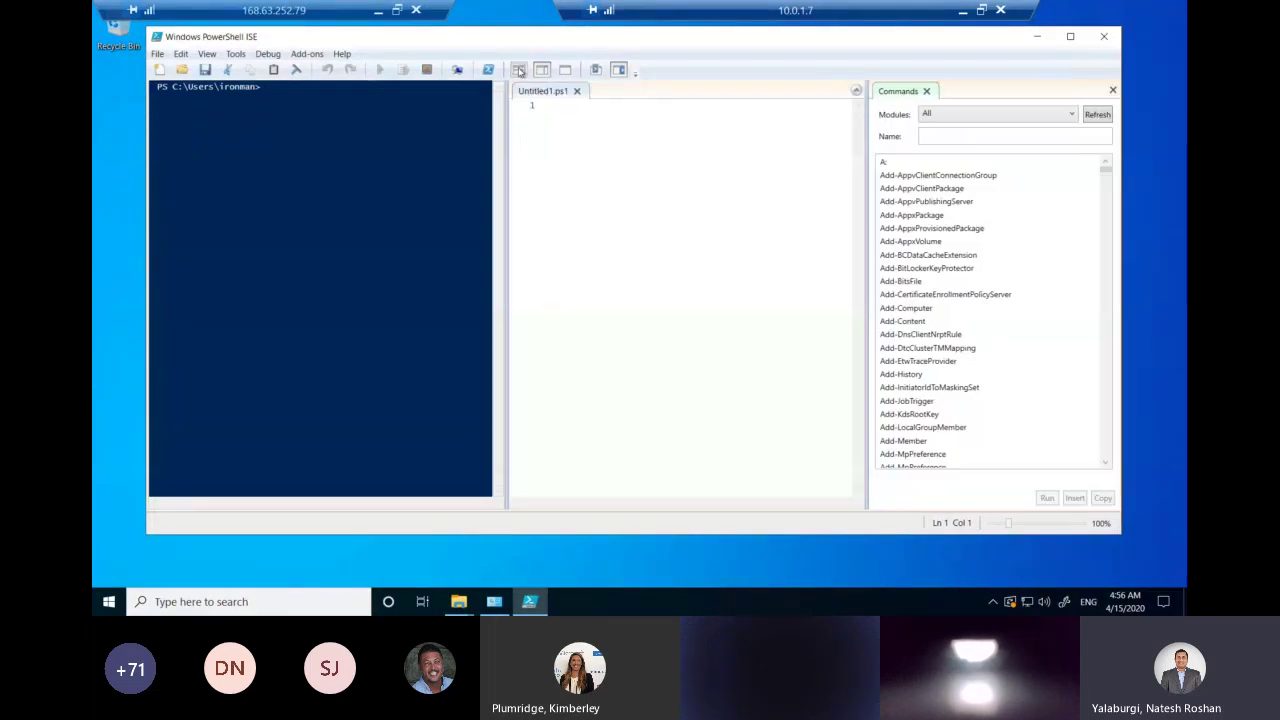
{"action": "left_click", "coordinate": [519, 70]}
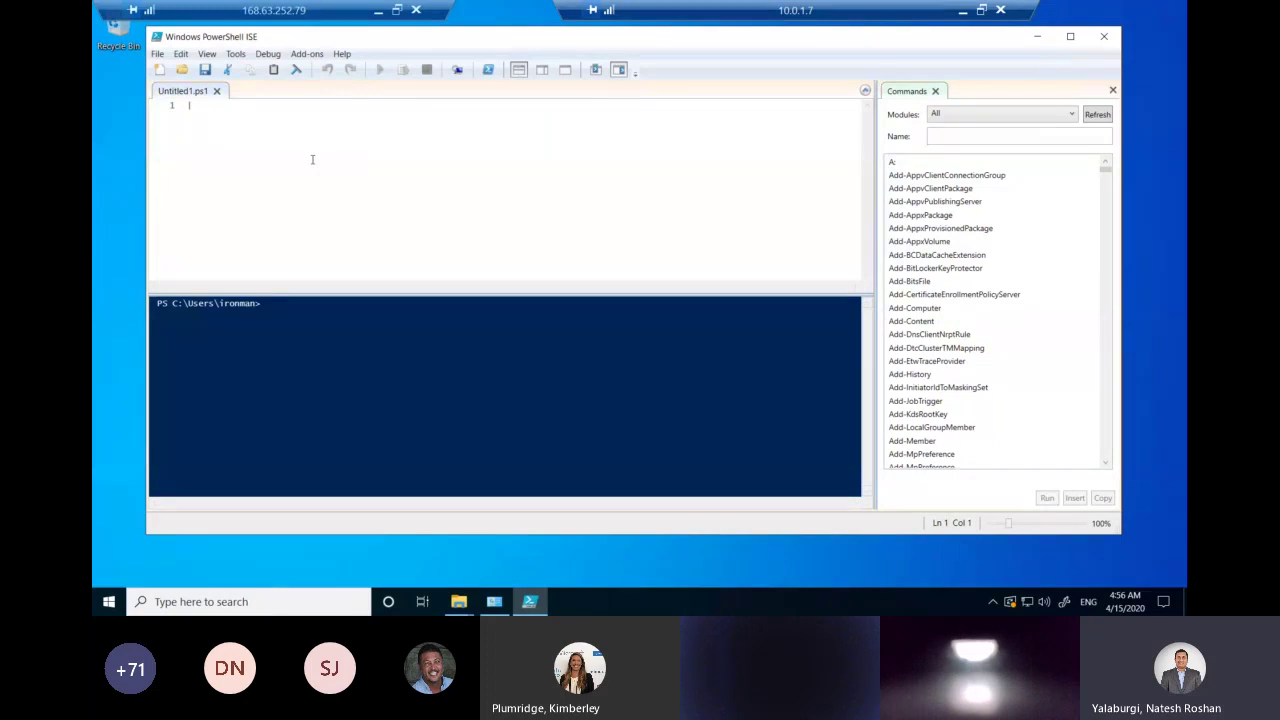
{"action": "key", "text": "ctrl+v"}
{"action": "left_click", "coordinate": [380, 69]}
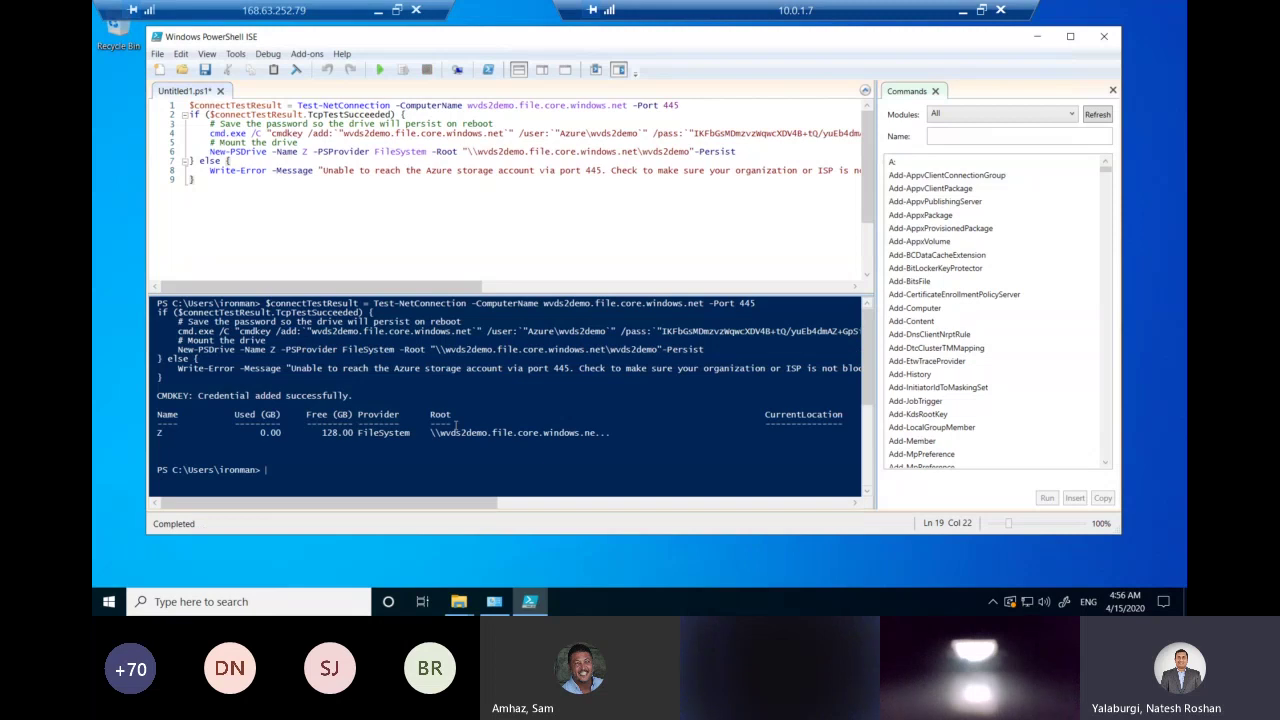
Make a new folder named test on wvds2demo (Z:), then minimise the remote session.
{"action": "left_click", "coordinate": [1039, 37]}
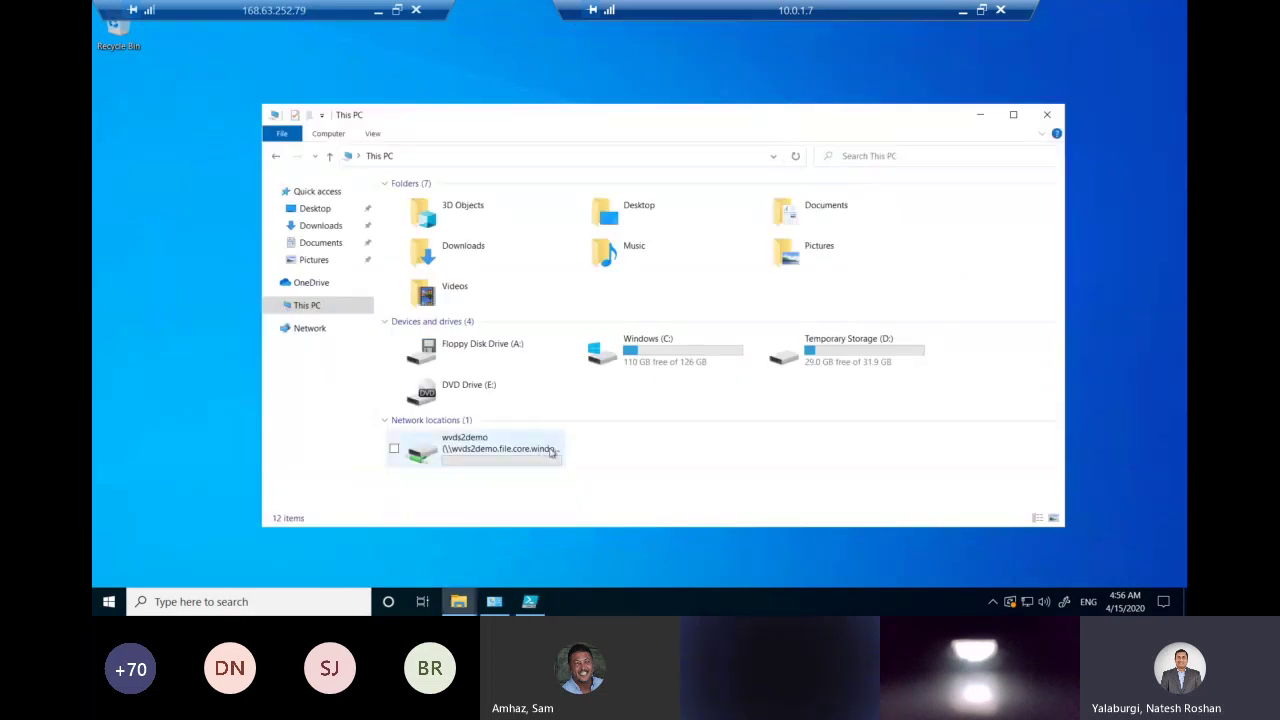
{"action": "double_click", "coordinate": [507, 460]}
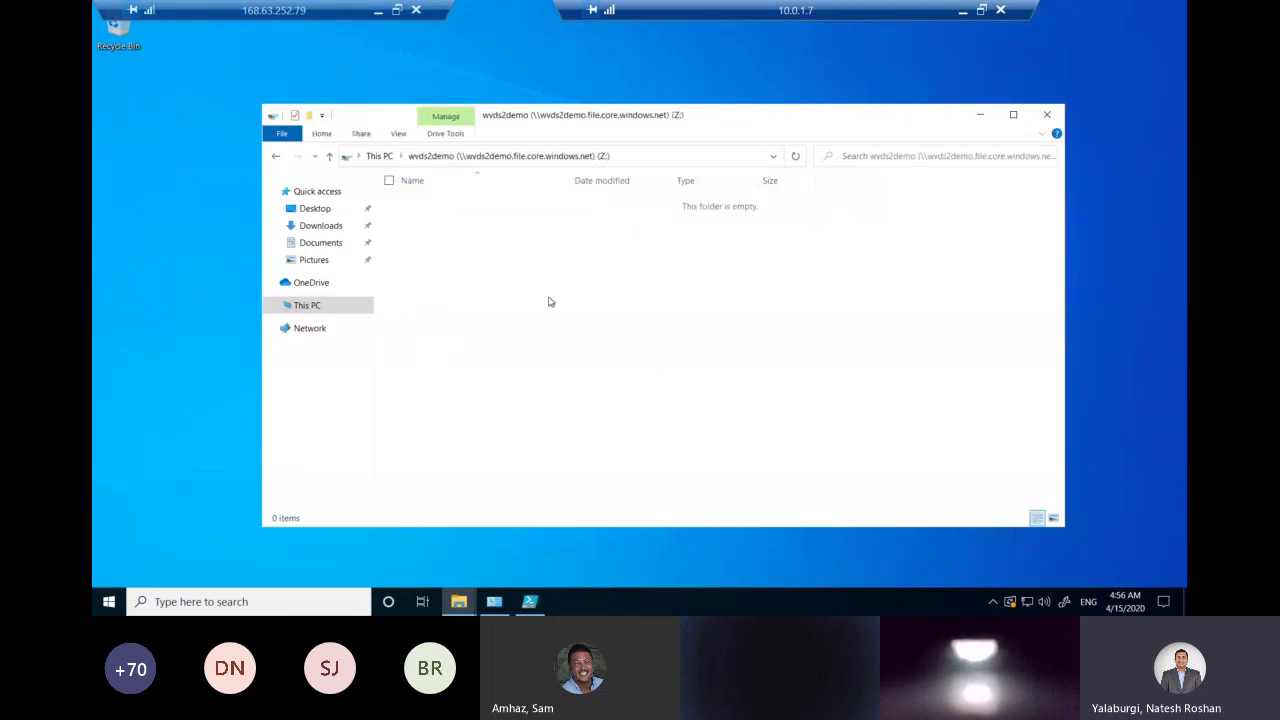
{"action": "right_click", "coordinate": [548, 302]}
{"action": "mouse_move", "coordinate": [500, 435]}
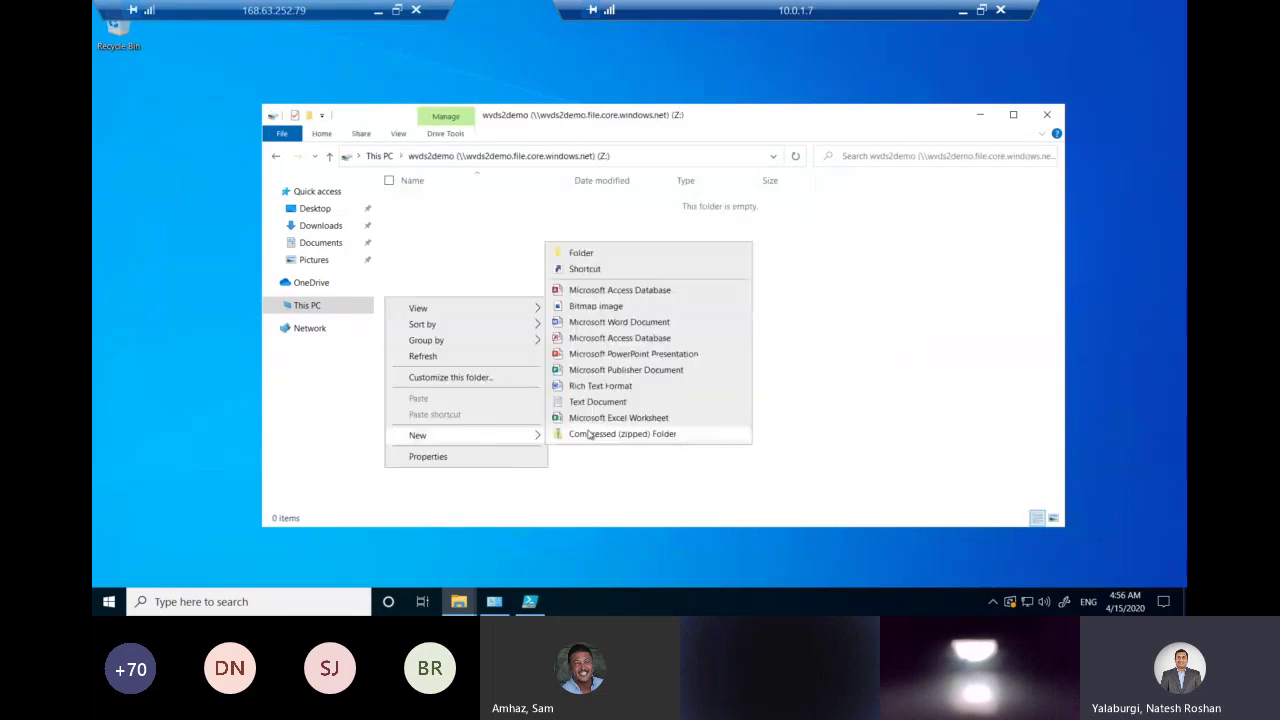
{"action": "left_click", "coordinate": [603, 256]}
{"action": "type", "text": "te"}
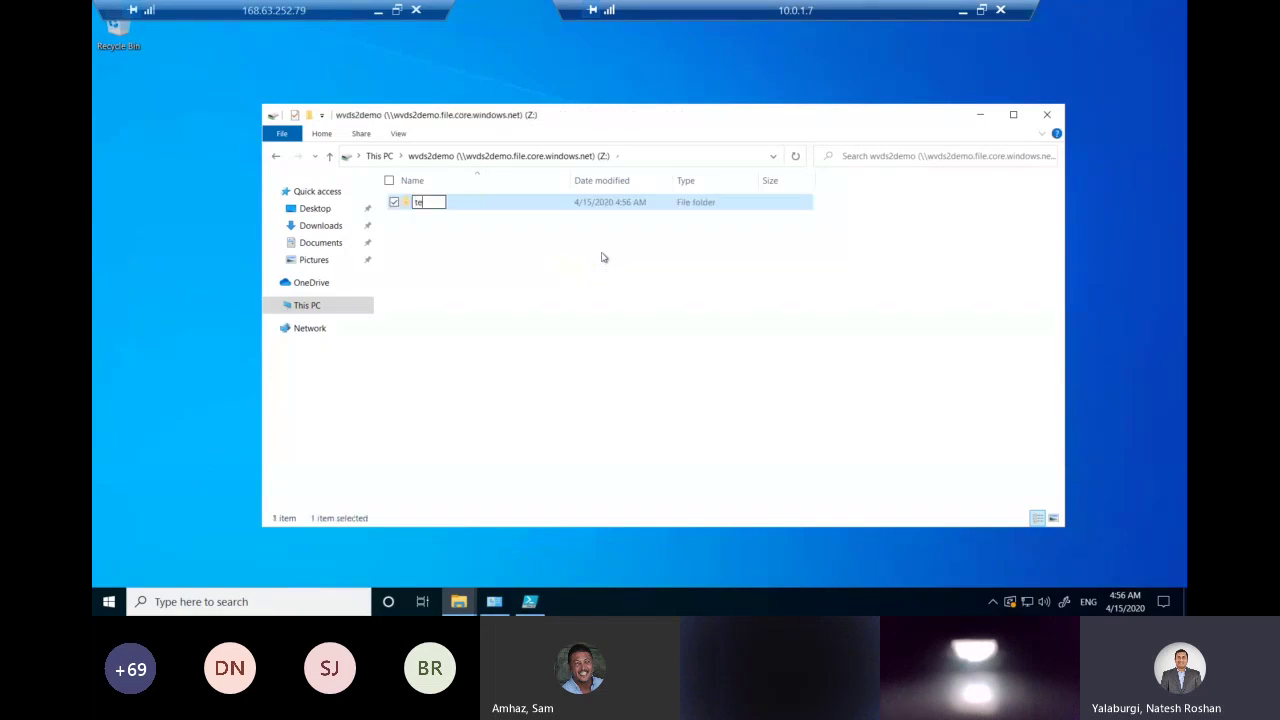
{"action": "type", "text": "st"}
{"action": "key", "text": "Return"}
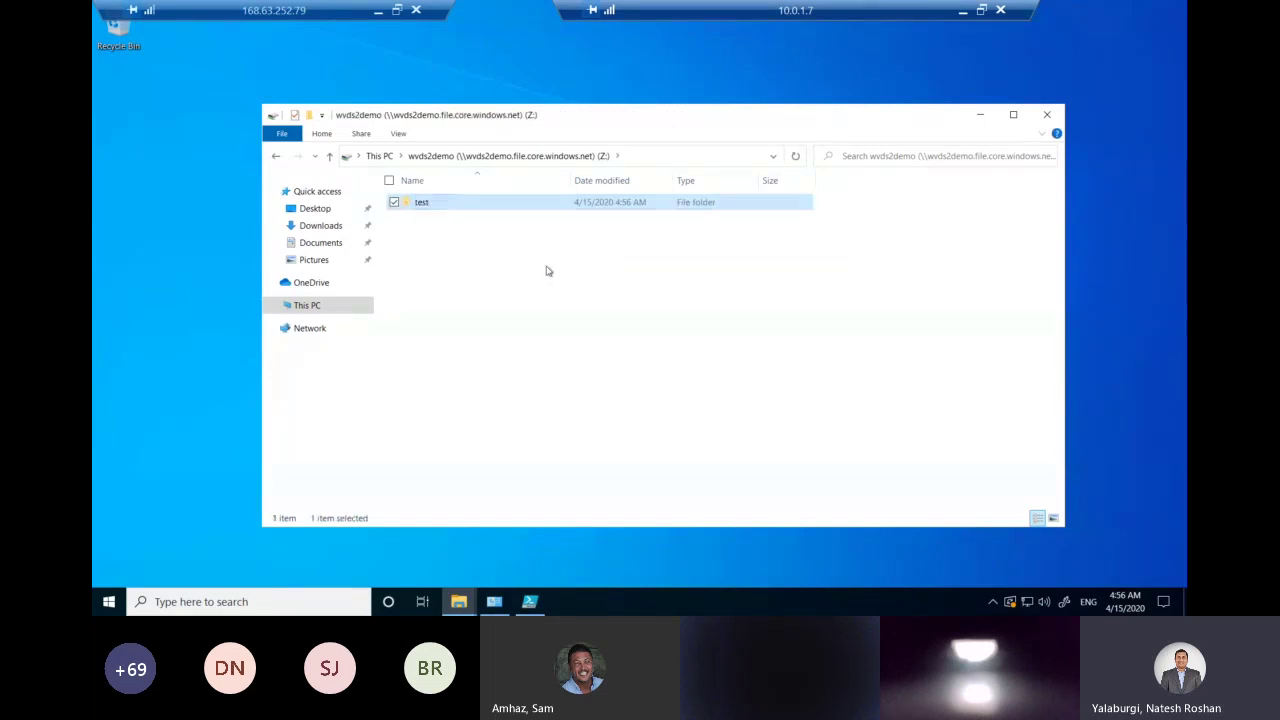
{"action": "left_click", "coordinate": [546, 271]}
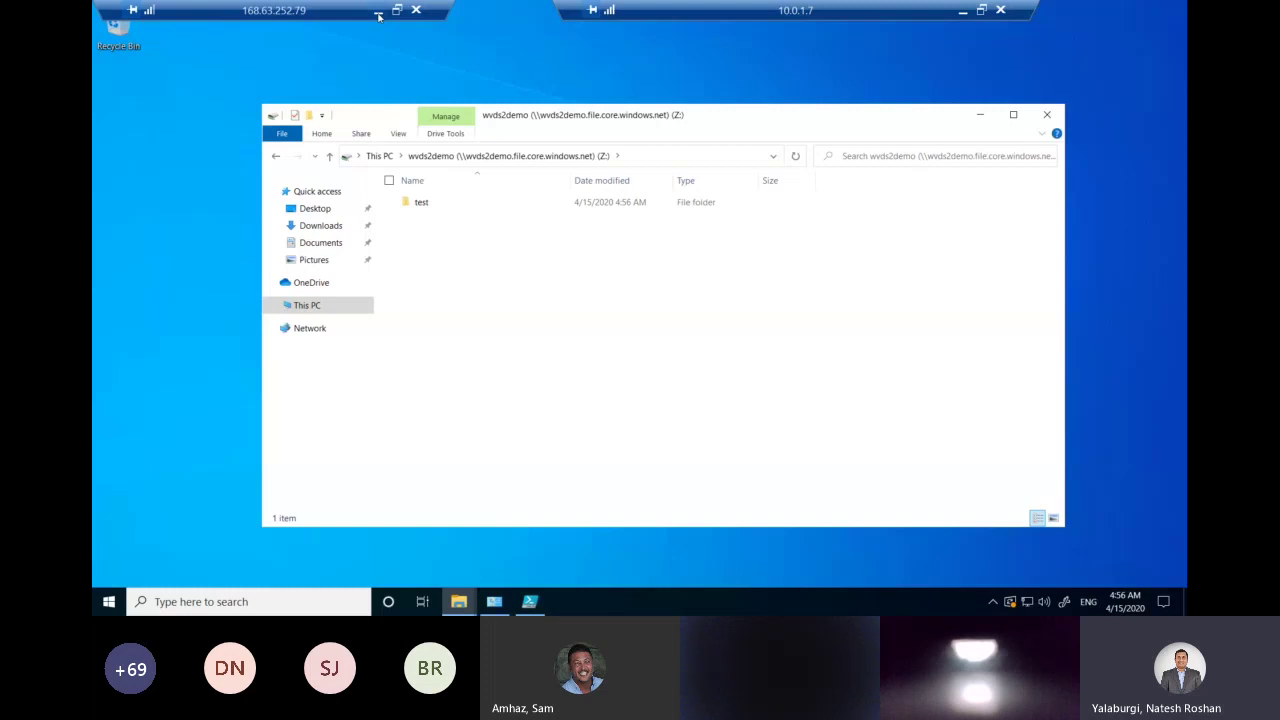
{"action": "left_click", "coordinate": [378, 14]}
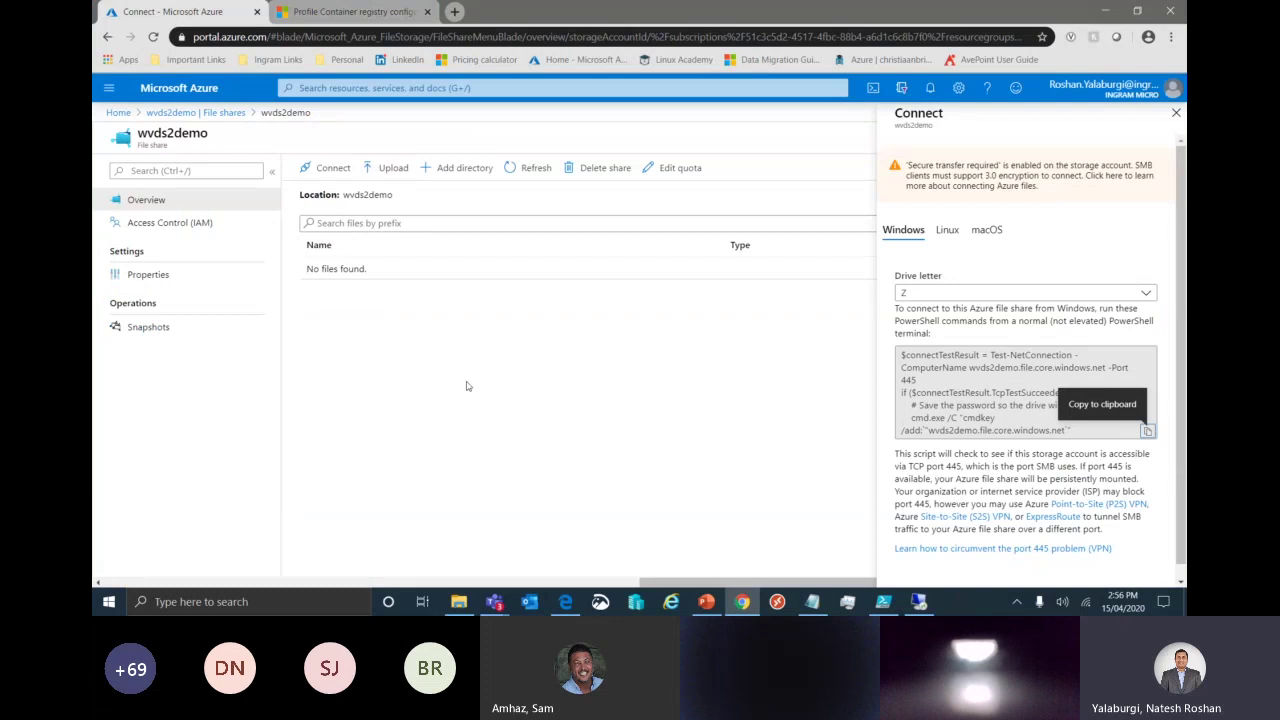
Refresh the wvds2demo share to confirm test appears, delete the test directory, then return to the session.
{"action": "left_click", "coordinate": [545, 266]}
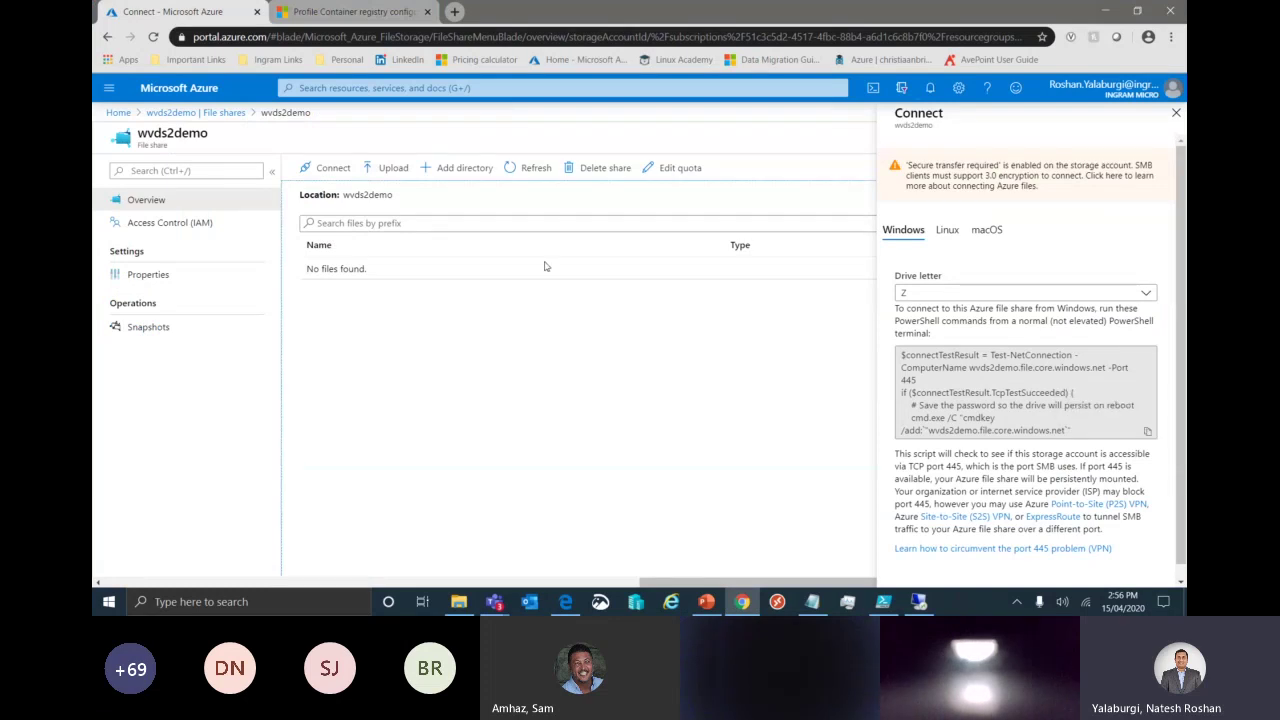
{"action": "left_click", "coordinate": [530, 167]}
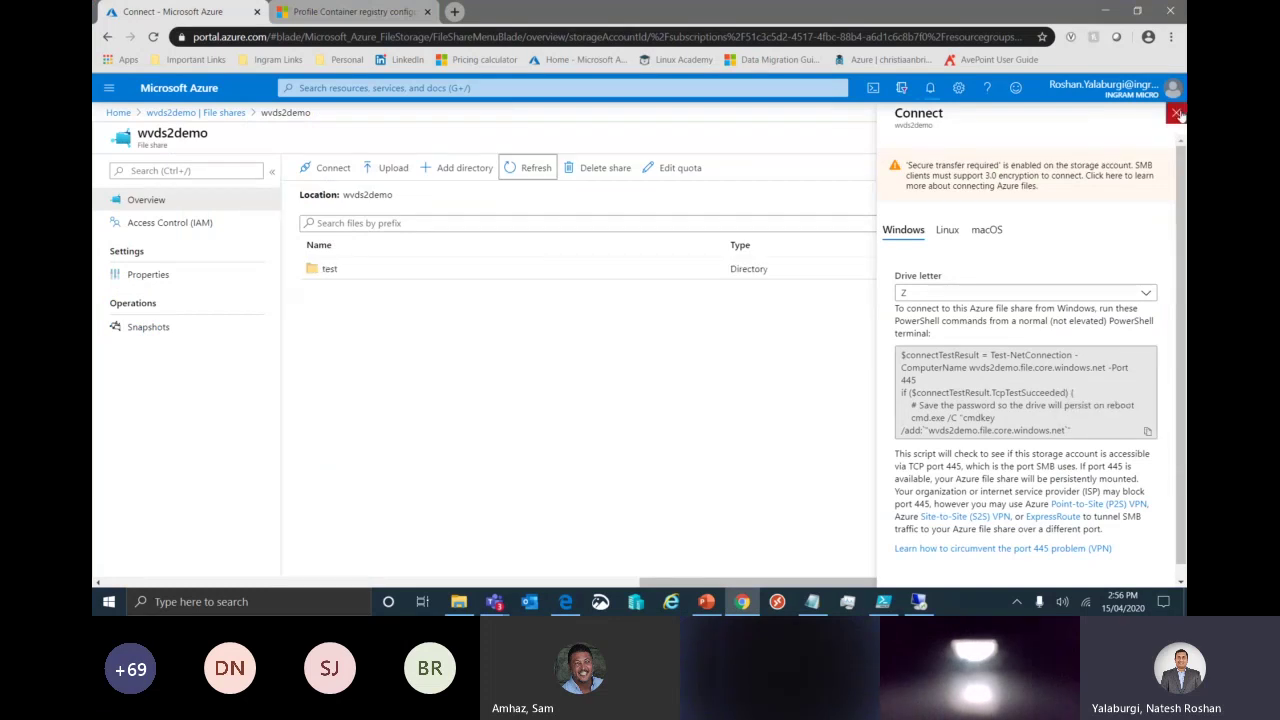
{"action": "left_click", "coordinate": [1177, 113]}
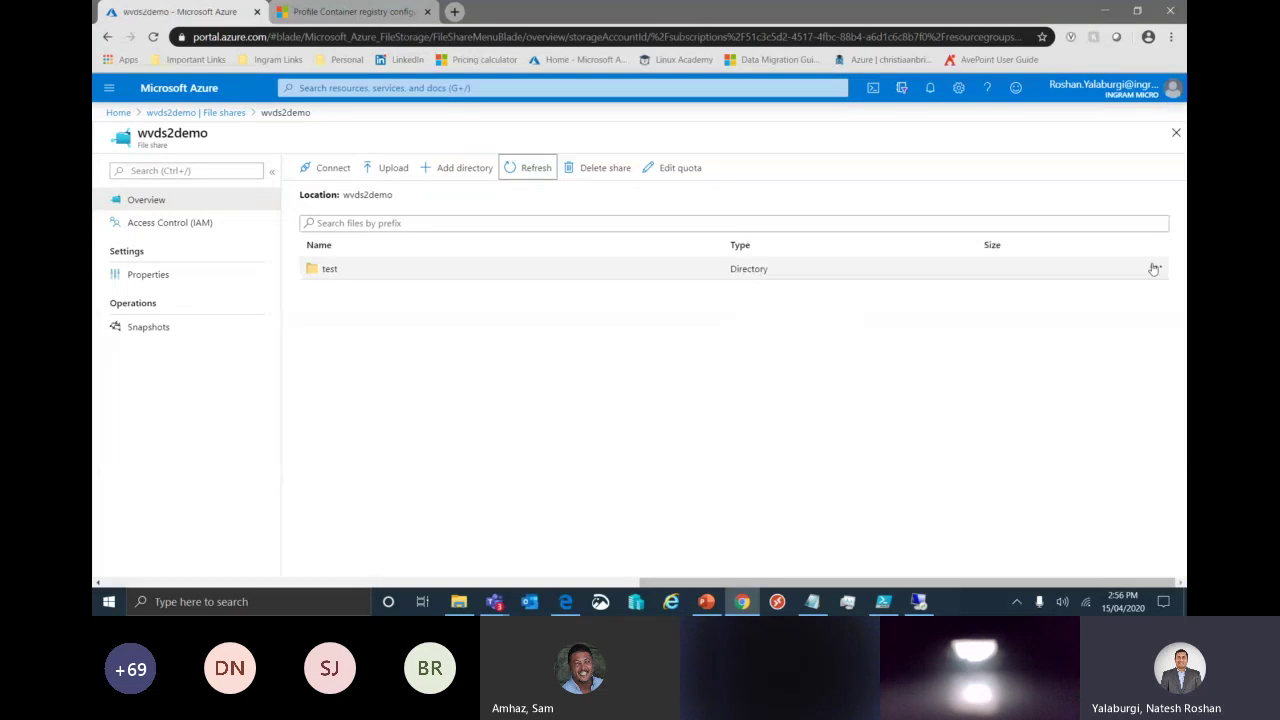
{"action": "left_click", "coordinate": [1154, 268]}
{"action": "left_click", "coordinate": [1040, 301]}
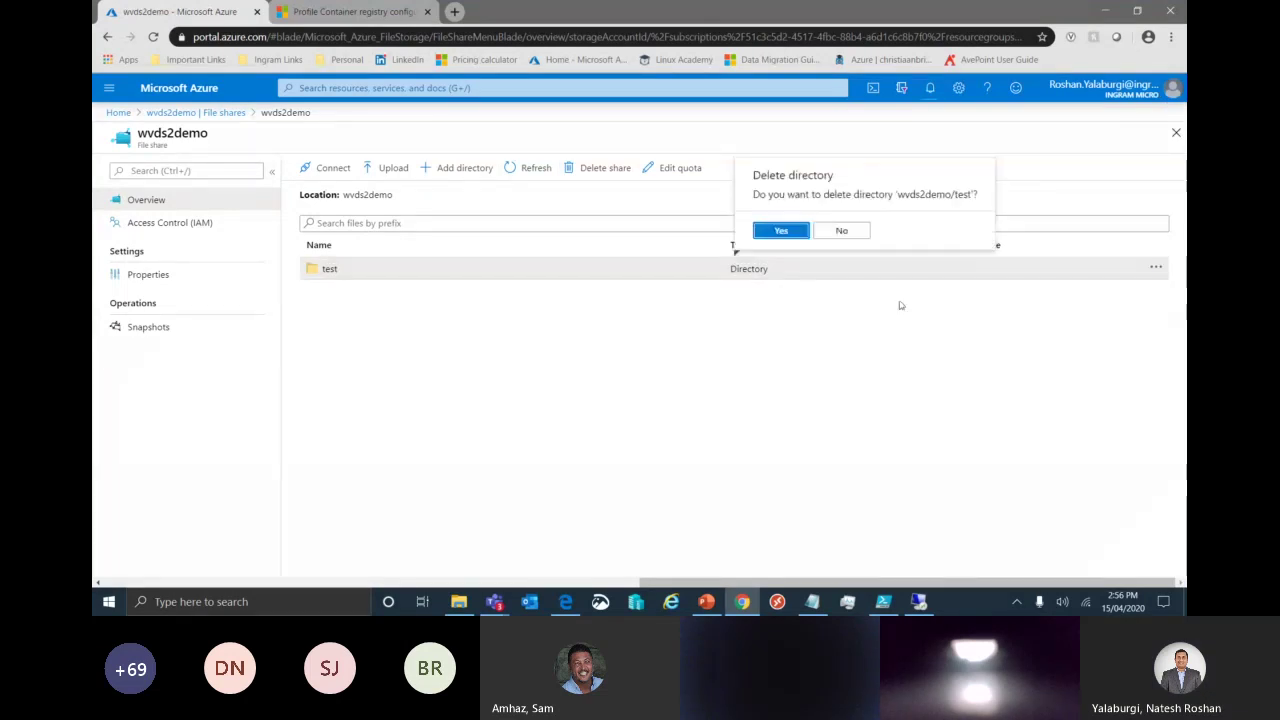
{"action": "key", "text": "Return"}
{"action": "left_click", "coordinate": [922, 602]}
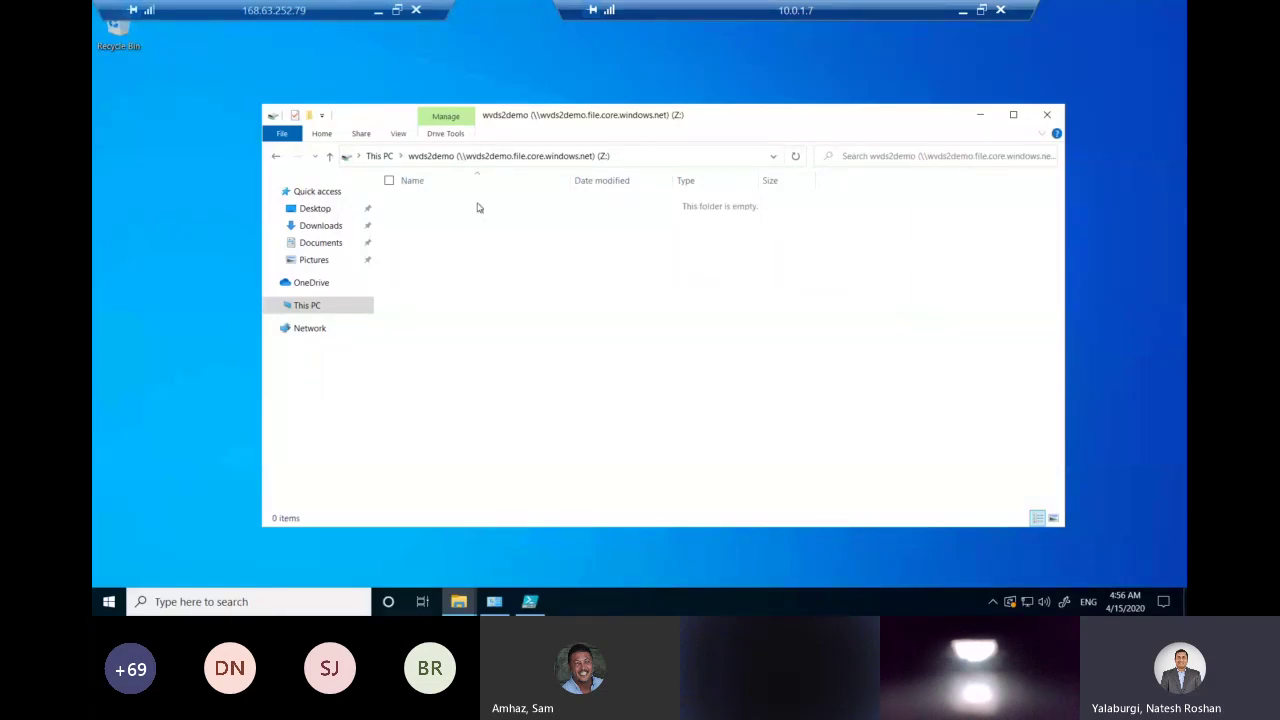
Add WVD Users to the wvds2demo (Z:) drive's Security permissions with Full control allowed, and apply.
{"action": "left_click", "coordinate": [379, 156]}
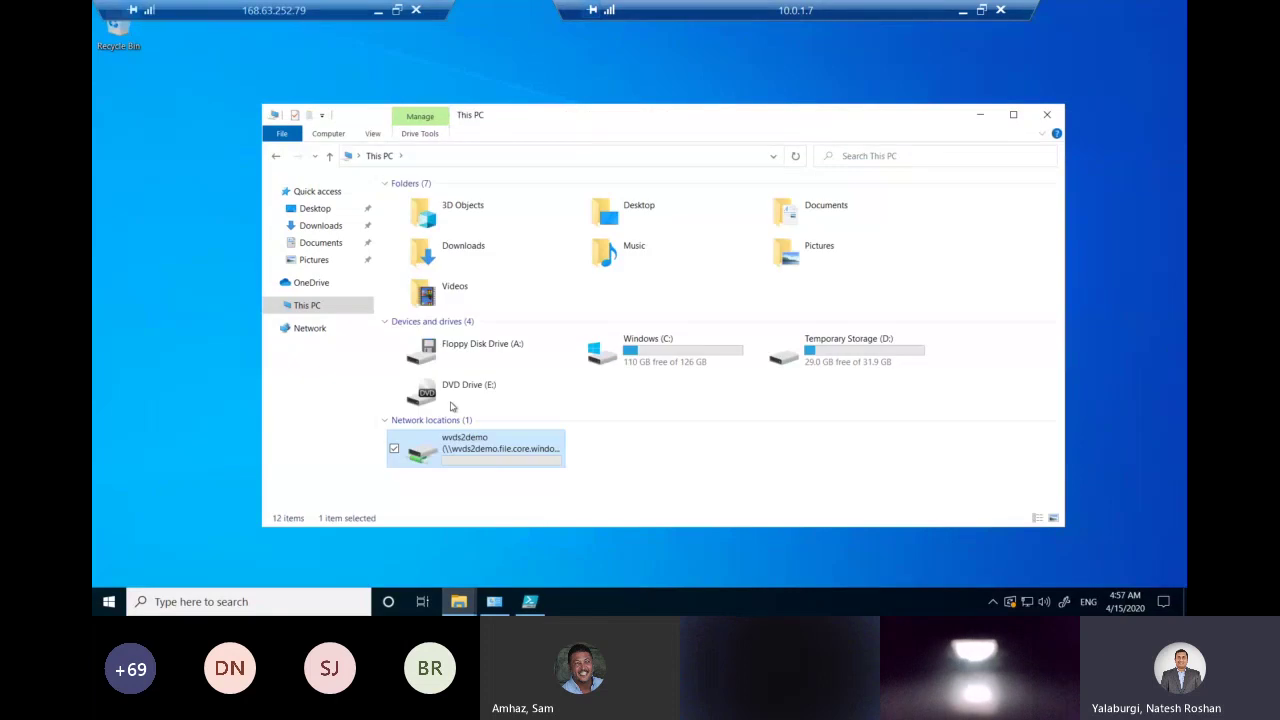
{"action": "right_click", "coordinate": [494, 450]}
{"action": "left_click", "coordinate": [470, 437]}
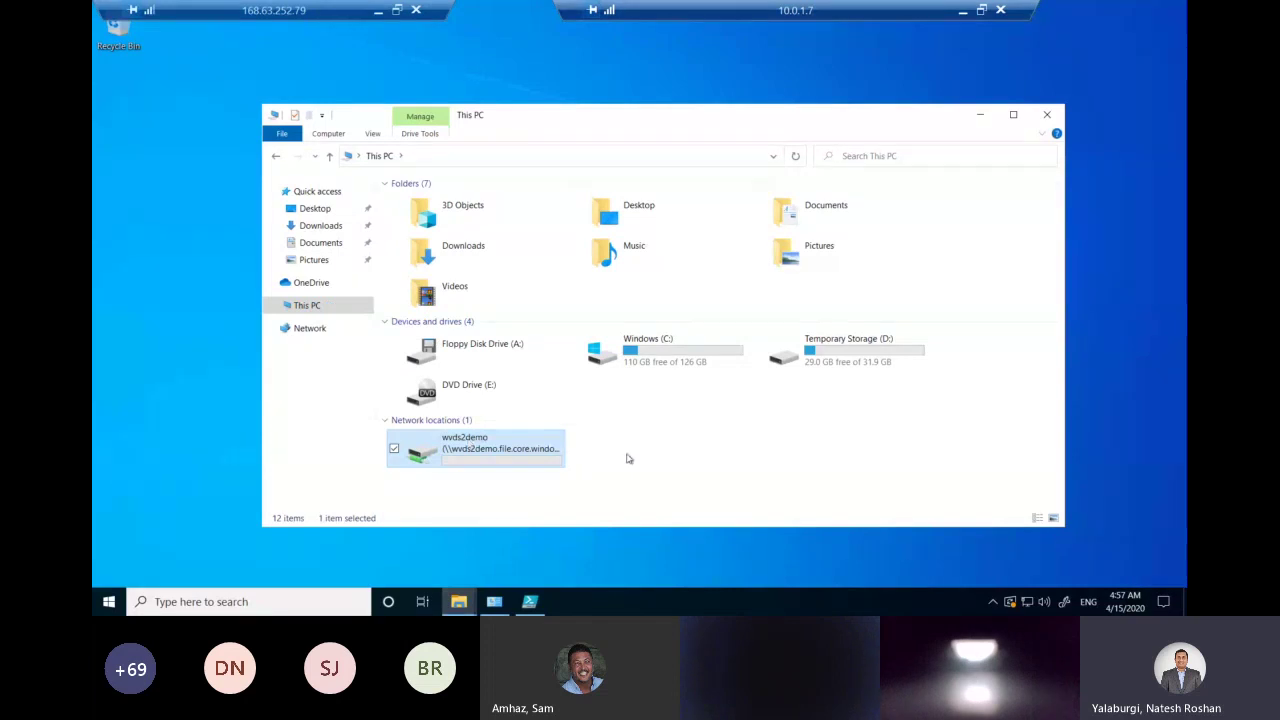
{"action": "left_click", "coordinate": [566, 286]}
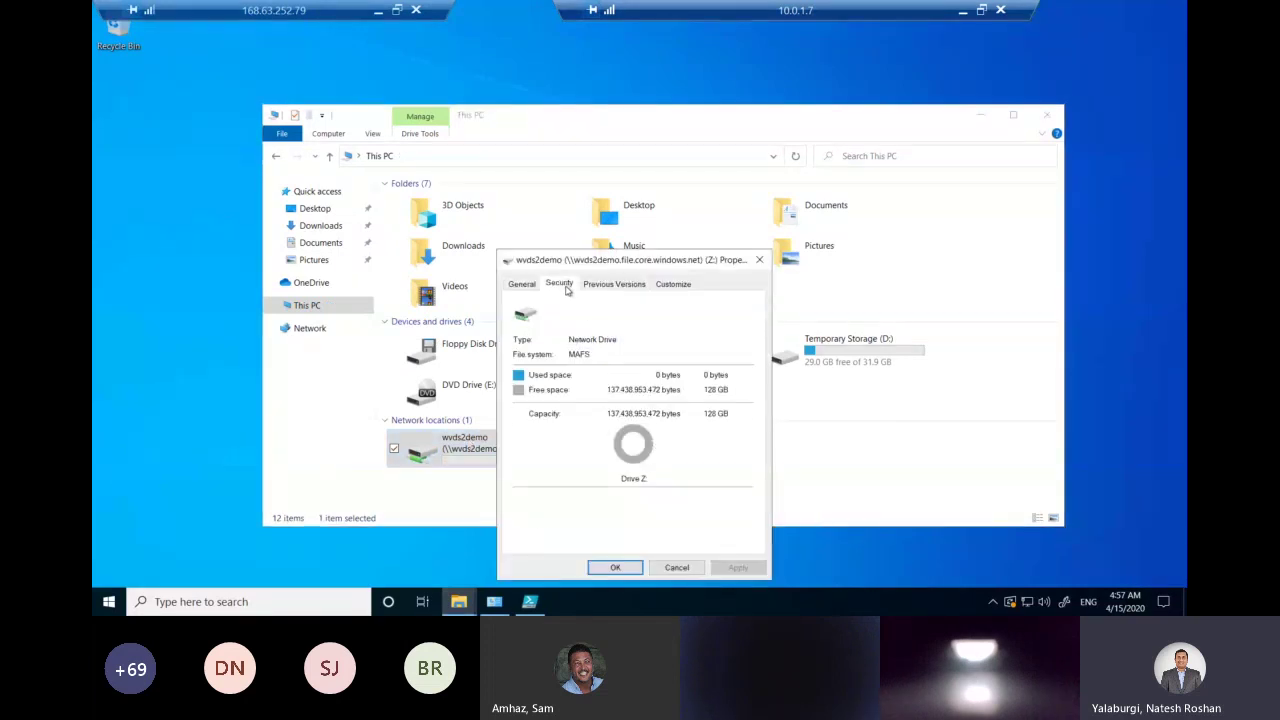
{"action": "left_click", "coordinate": [684, 341]}
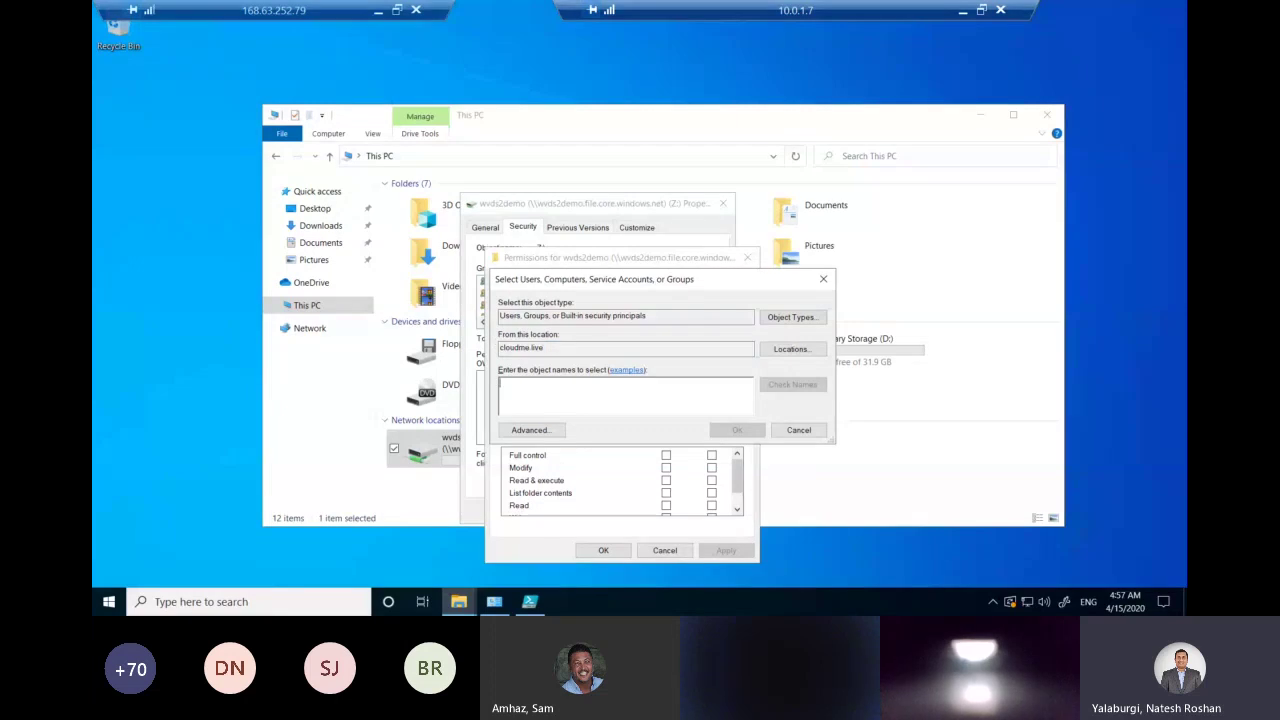
{"action": "type", "text": "WVD Users"}
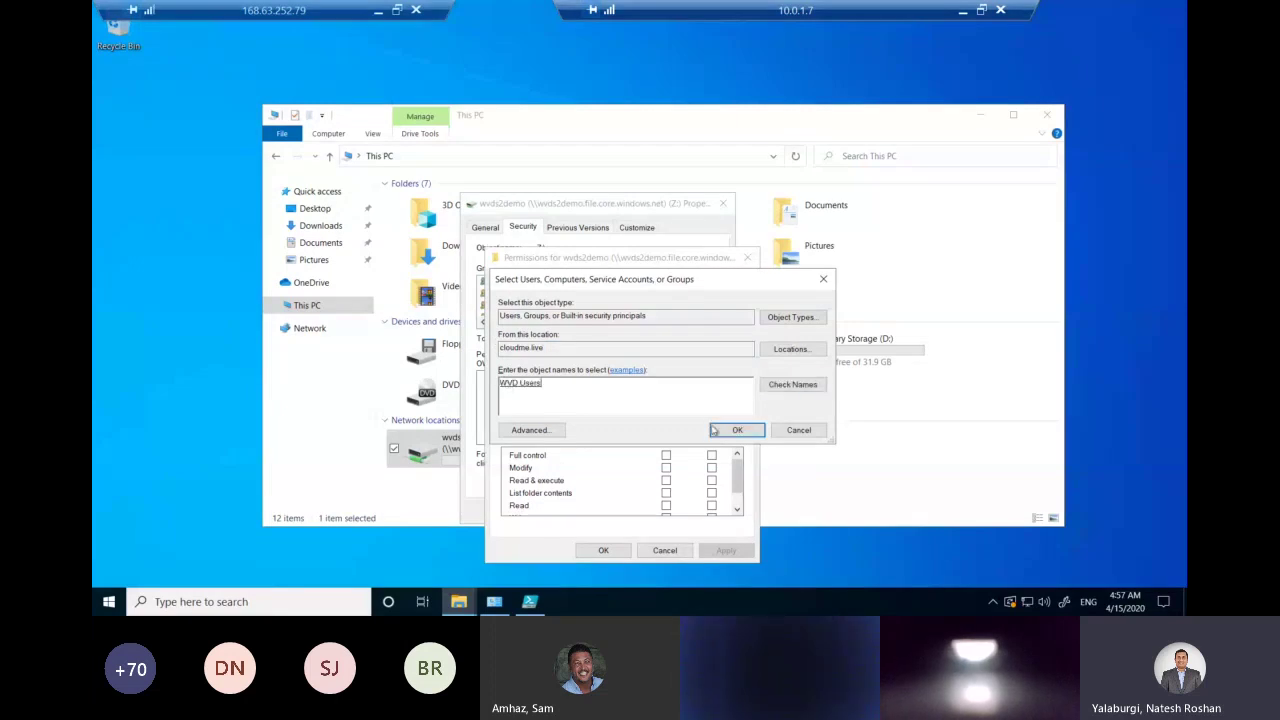
{"action": "left_click", "coordinate": [714, 430]}
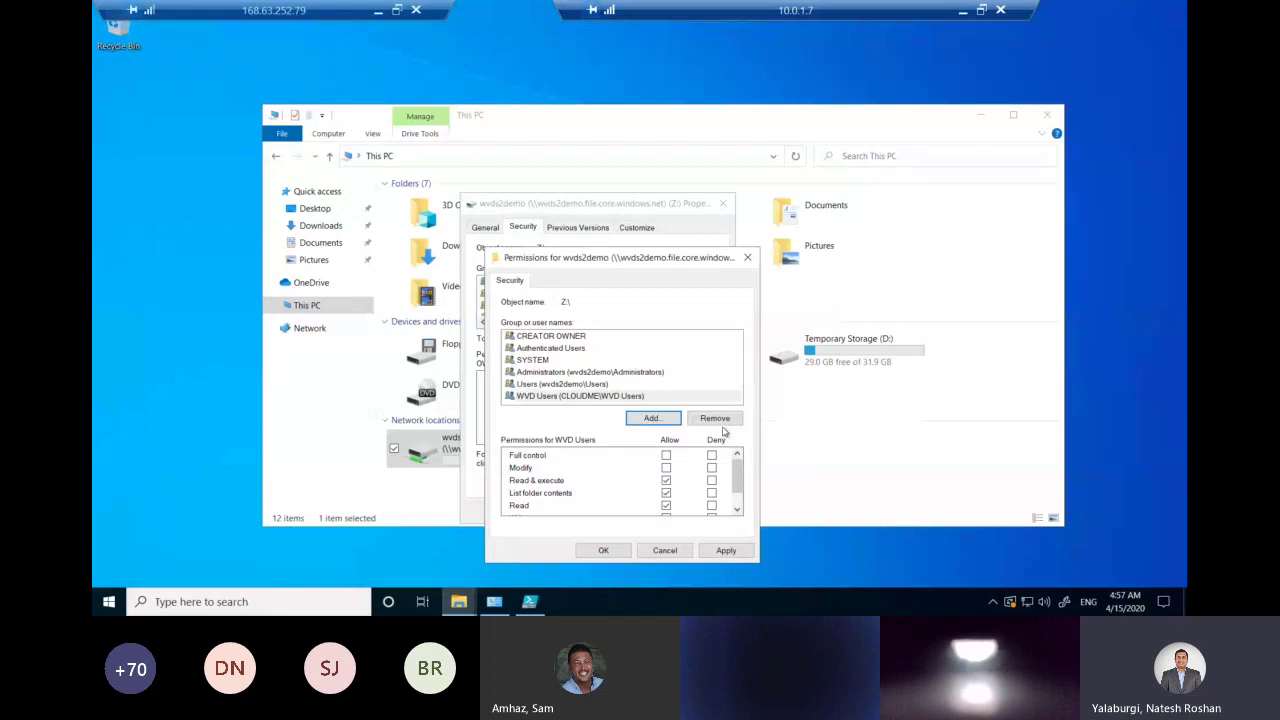
{"action": "left_click", "coordinate": [666, 455]}
{"action": "left_click", "coordinate": [726, 551]}
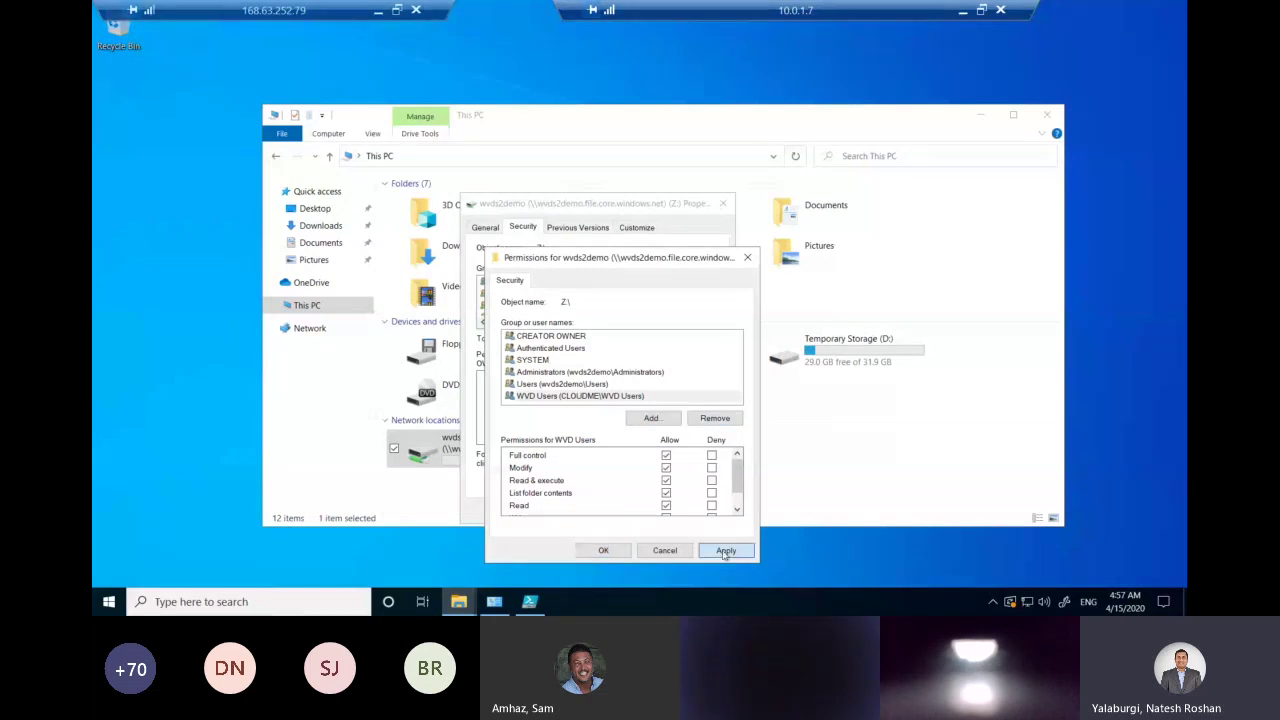
{"action": "left_click", "coordinate": [604, 550]}
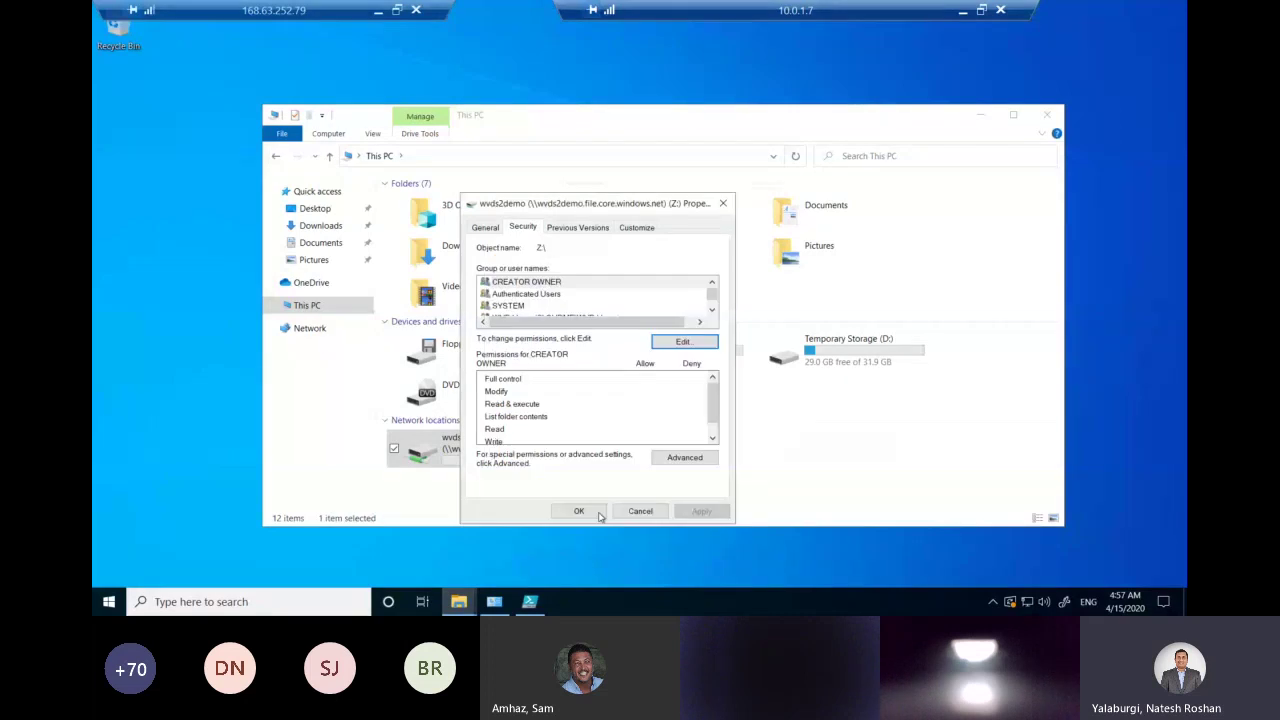
{"action": "left_click", "coordinate": [600, 515]}
{"action": "left_click", "coordinate": [684, 488]}
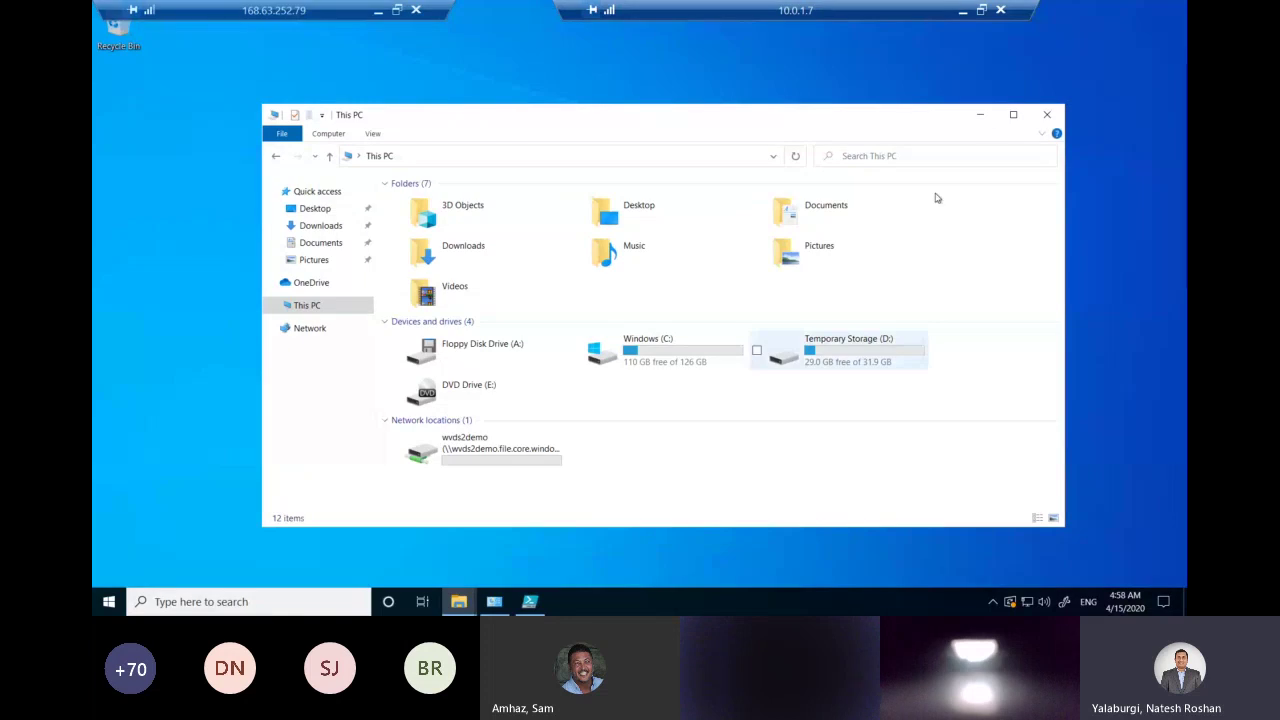
Browse to Downloads\FSLogix_Apps_2.9.7237.48865\x64\Release, select FSLogixAppsSetup, and minimise Explorer.
{"action": "left_click", "coordinate": [982, 121]}
{"action": "mouse_move", "coordinate": [458, 601]}
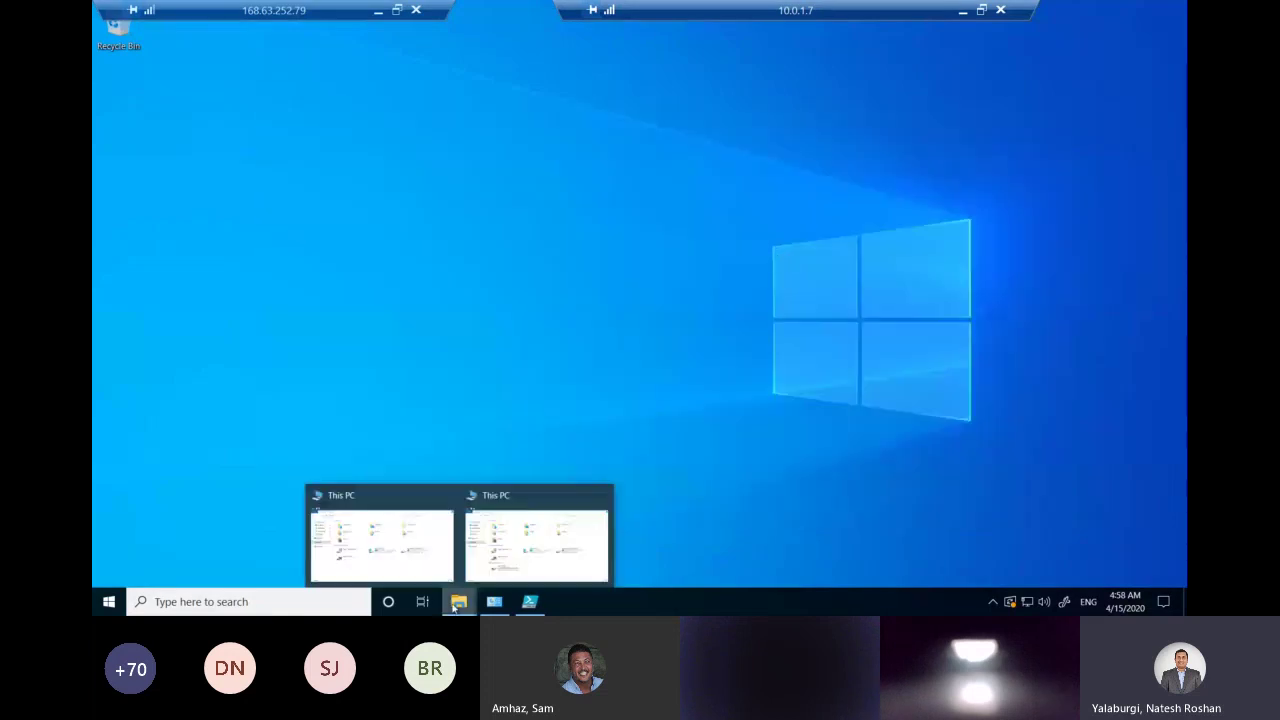
{"action": "left_click", "coordinate": [391, 556]}
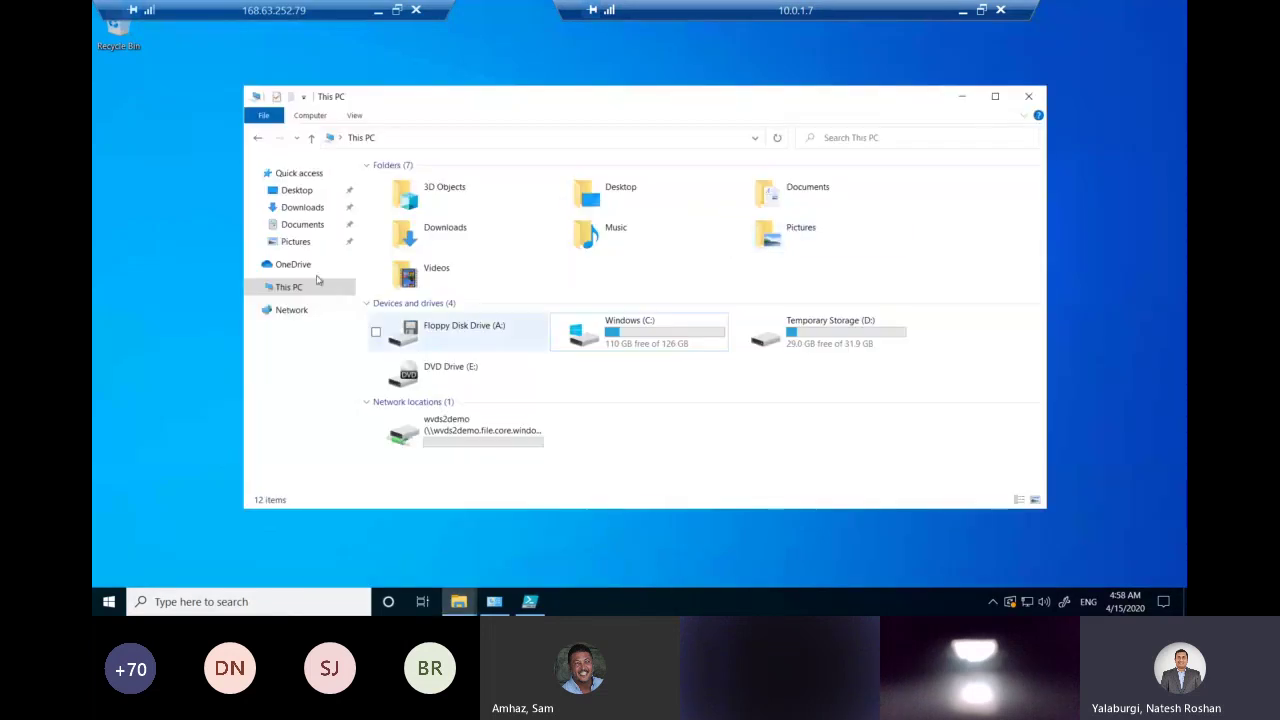
{"action": "left_click", "coordinate": [302, 208]}
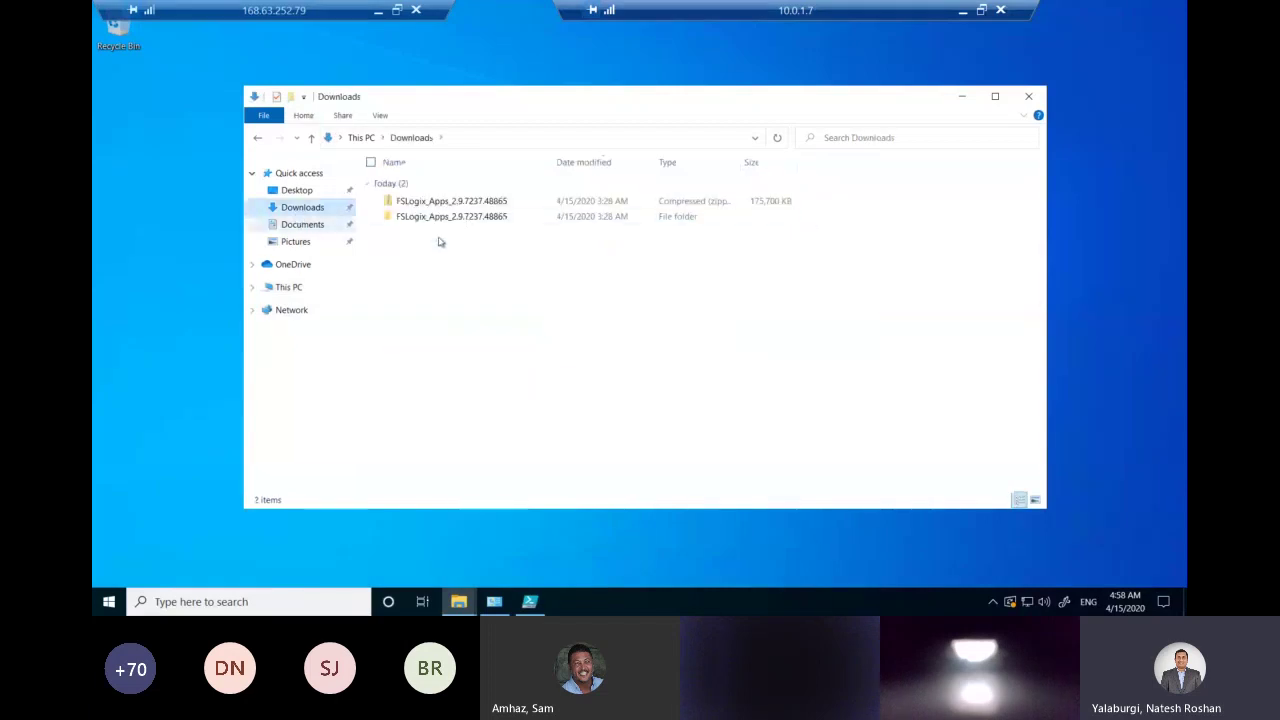
{"action": "left_click", "coordinate": [468, 220]}
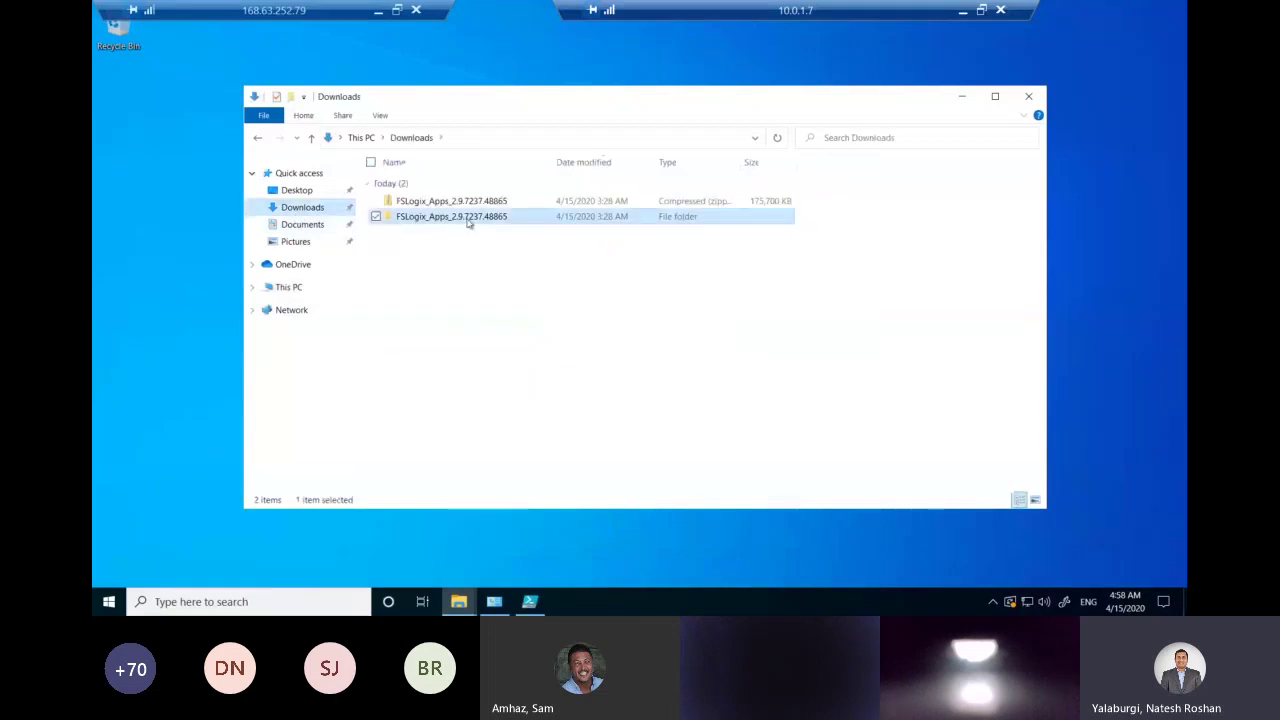
{"action": "double_click", "coordinate": [468, 220]}
{"action": "double_click", "coordinate": [435, 204]}
{"action": "double_click", "coordinate": [441, 194]}
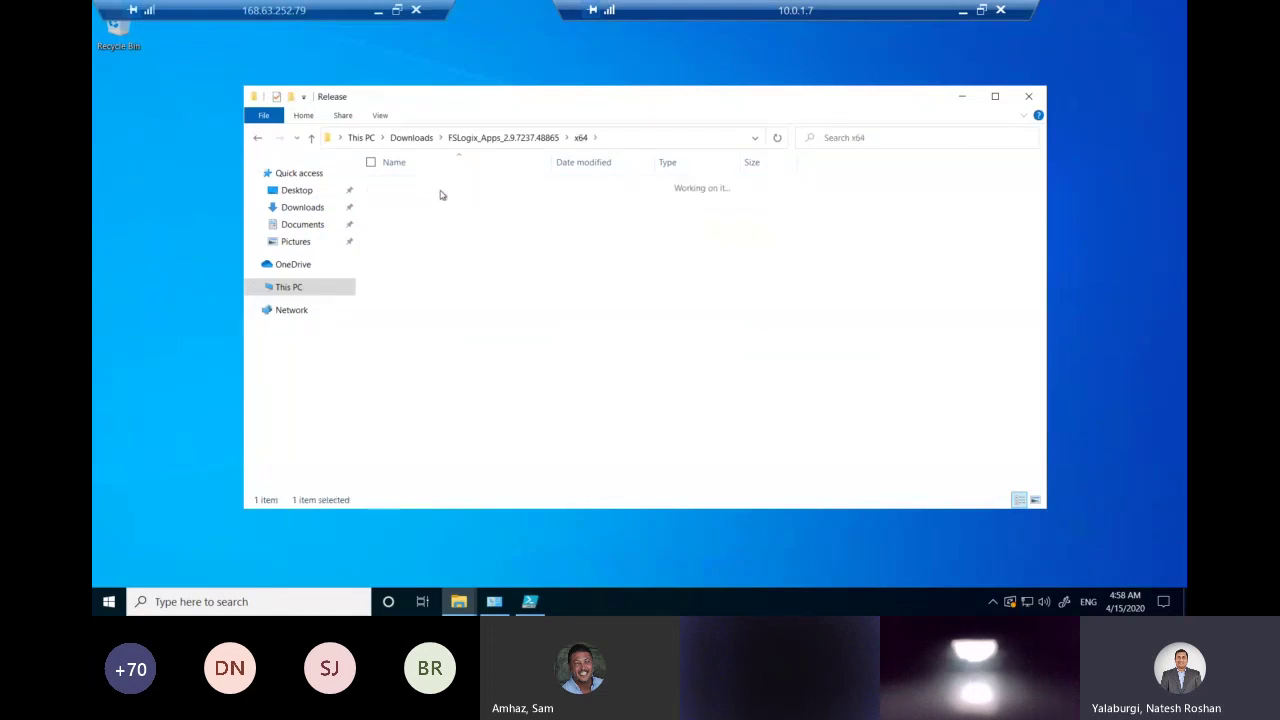
{"action": "left_click", "coordinate": [447, 219]}
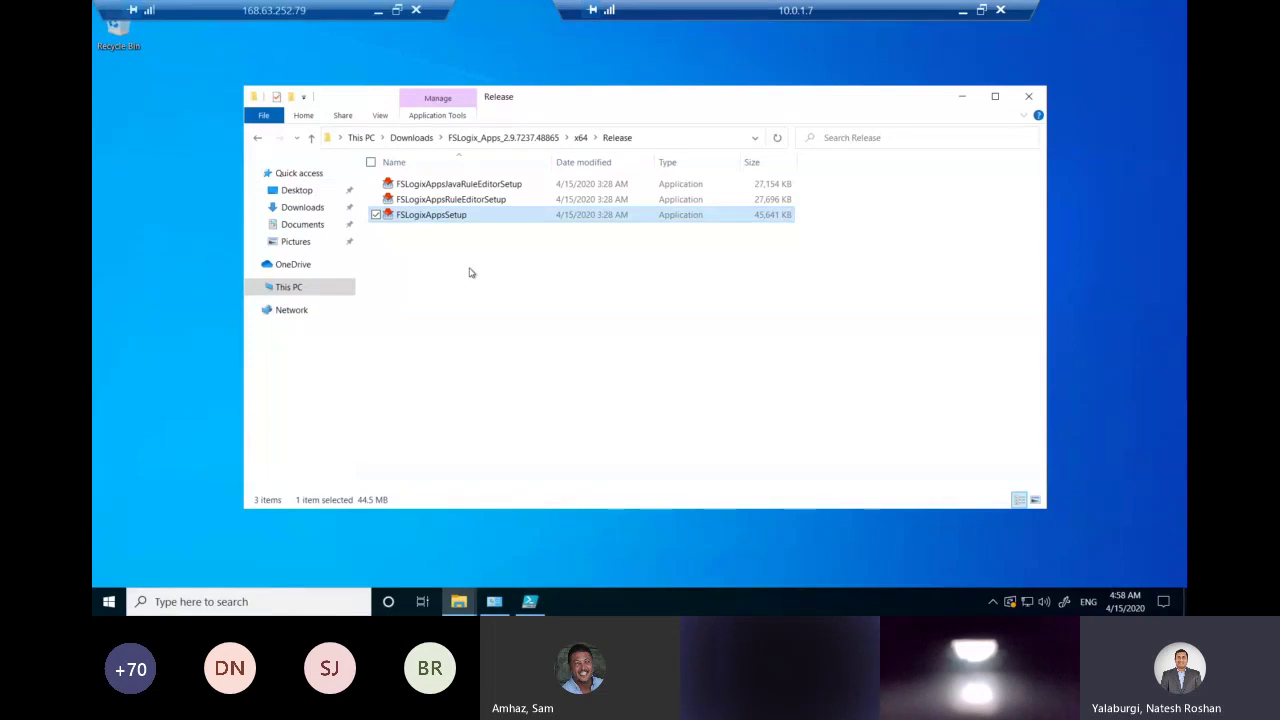
{"action": "left_click", "coordinate": [963, 97]}
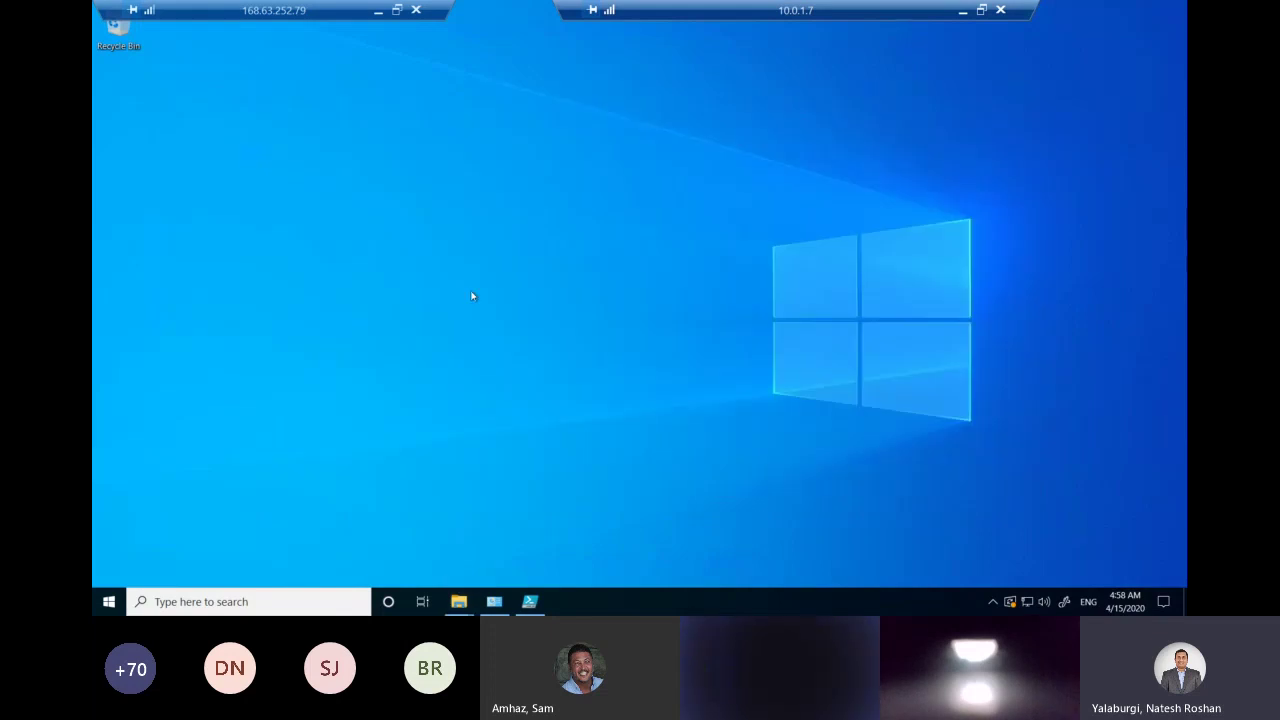
Launch regedit from the Run prompt and accept the elevation prompt.
{"action": "key", "text": "super+r"}
{"action": "type", "text": "ref"}
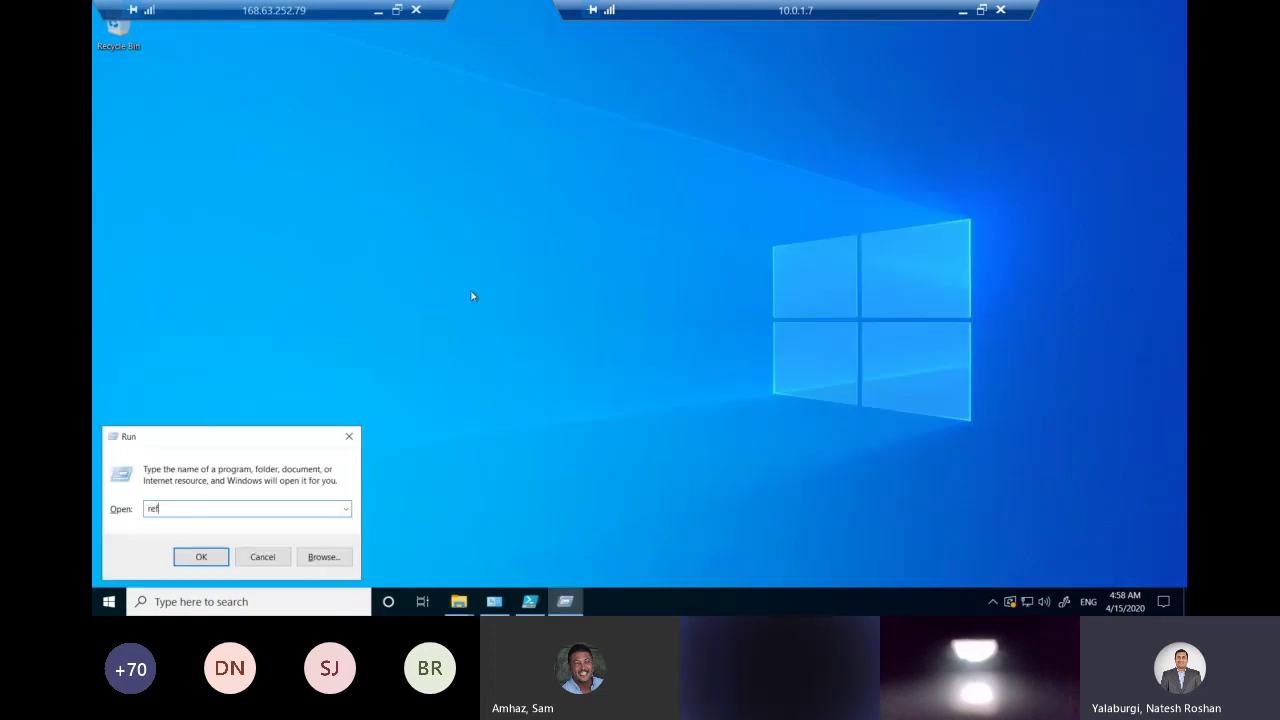
{"action": "key", "text": "BackSpace"}
{"action": "type", "text": "gedit"}
{"action": "key", "text": "Return"}
{"action": "left_click", "coordinate": [546, 391]}
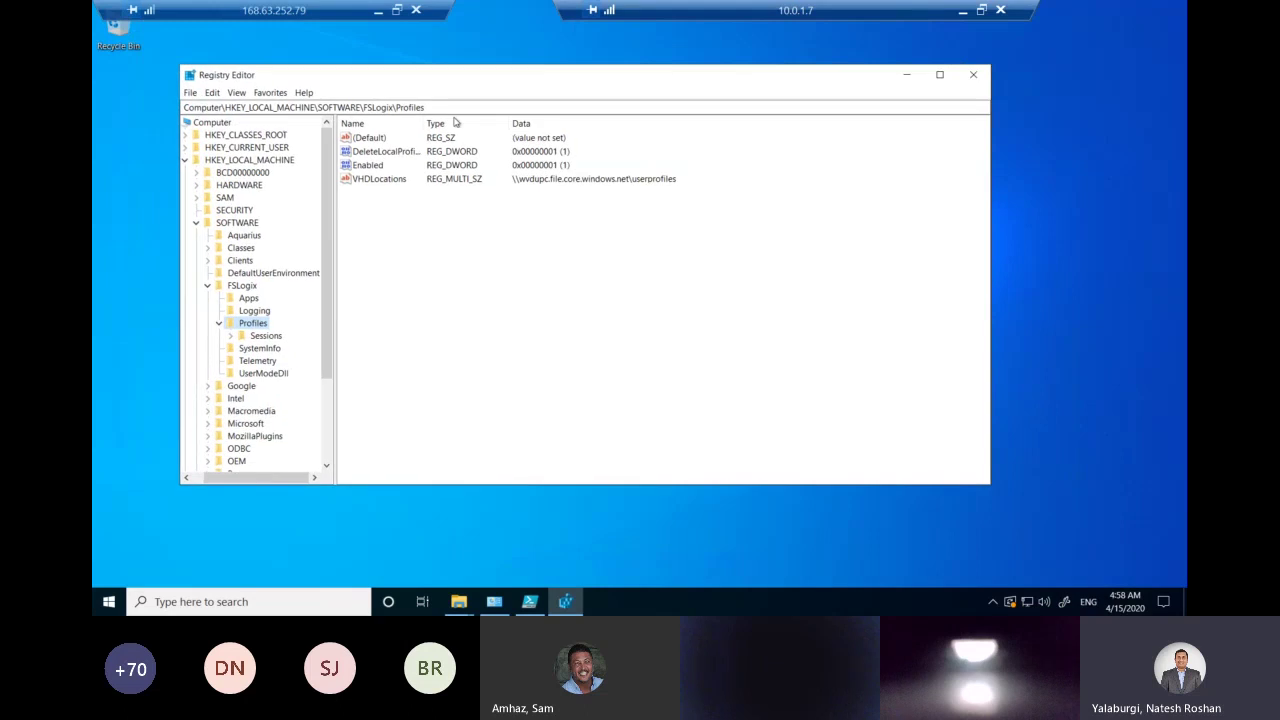
Navigate to HKEY_LOCAL_MACHINE\SOFTWARE\FSLogix\Profiles to list its values.
{"action": "double_click", "coordinate": [423, 121]}
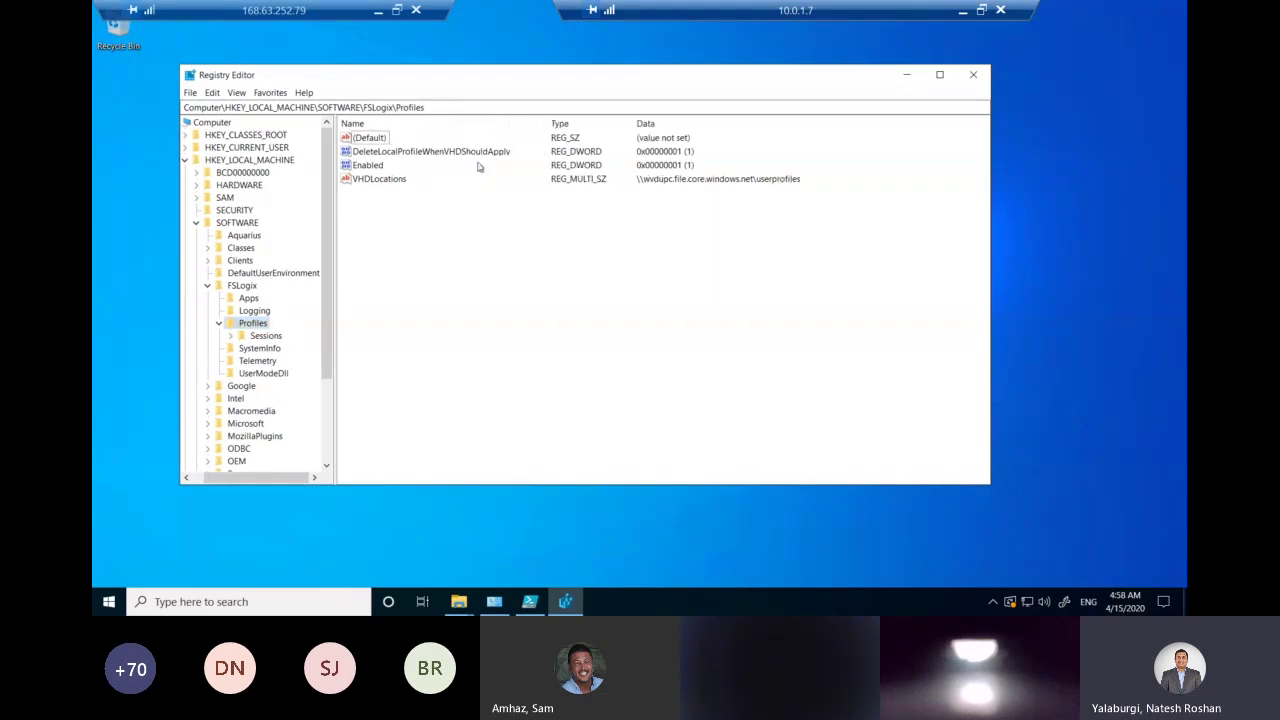
{"action": "left_click", "coordinate": [196, 222]}
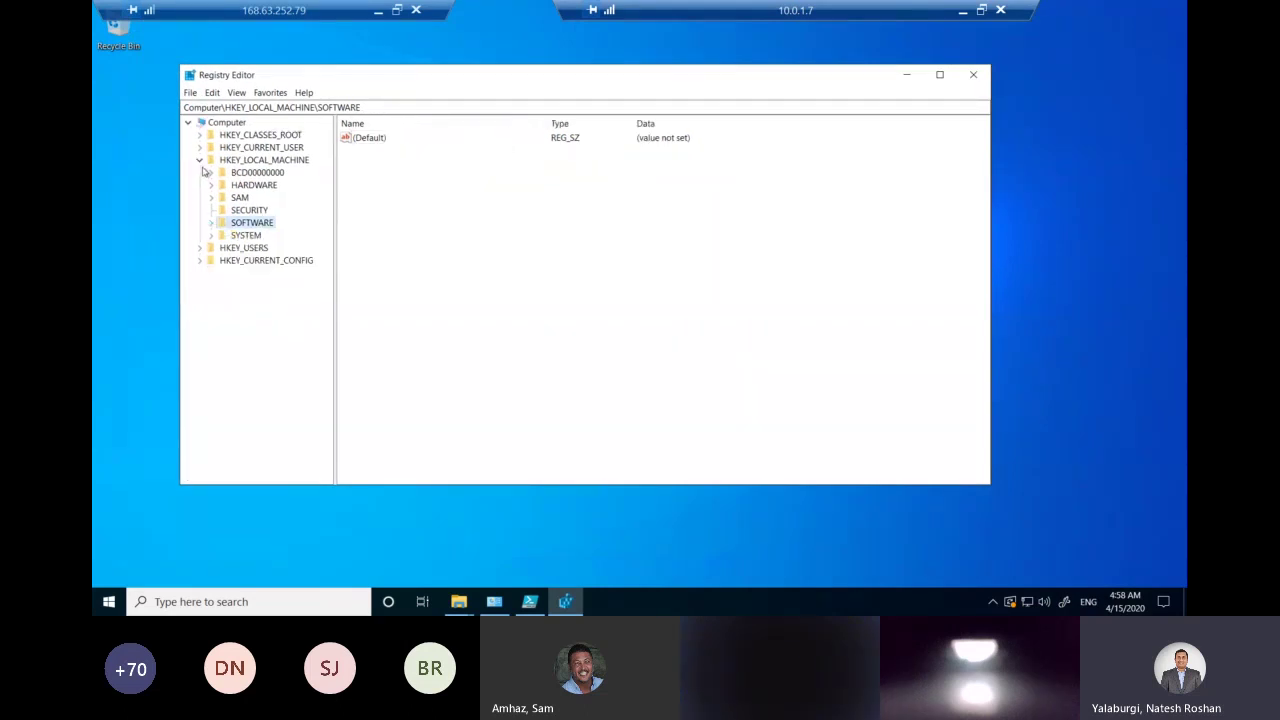
{"action": "left_click", "coordinate": [200, 162]}
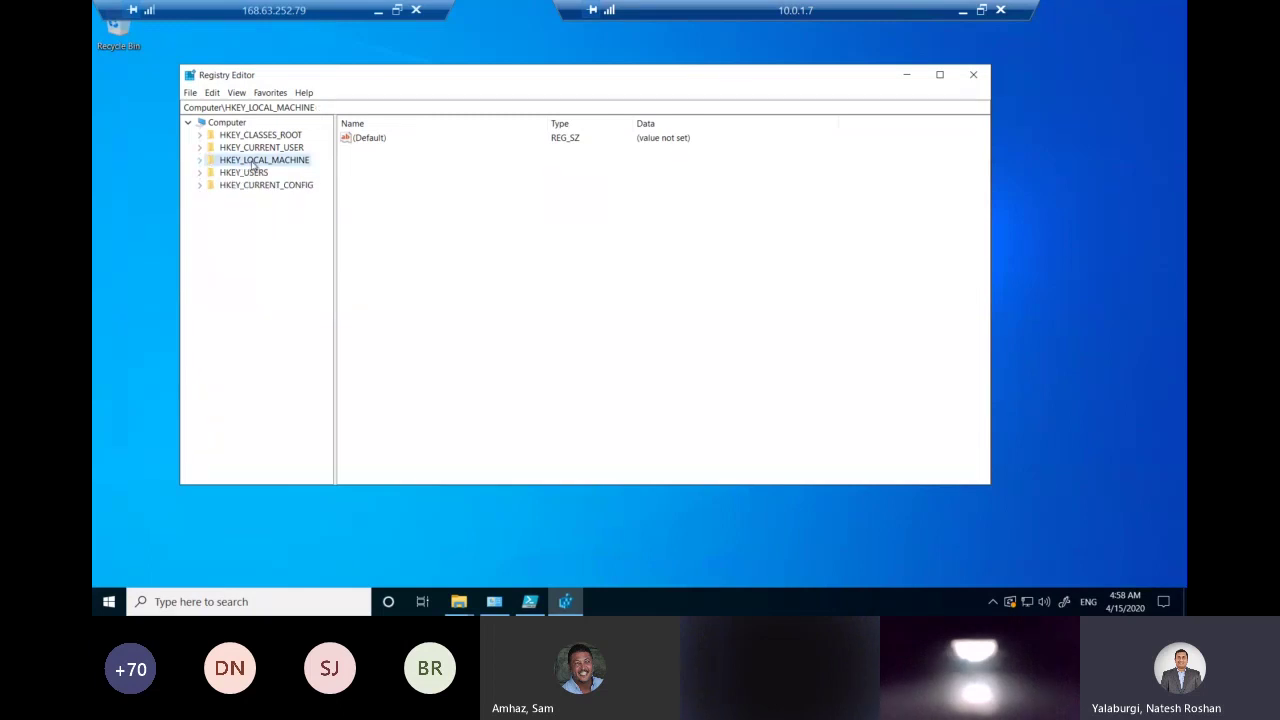
{"action": "left_click", "coordinate": [199, 161]}
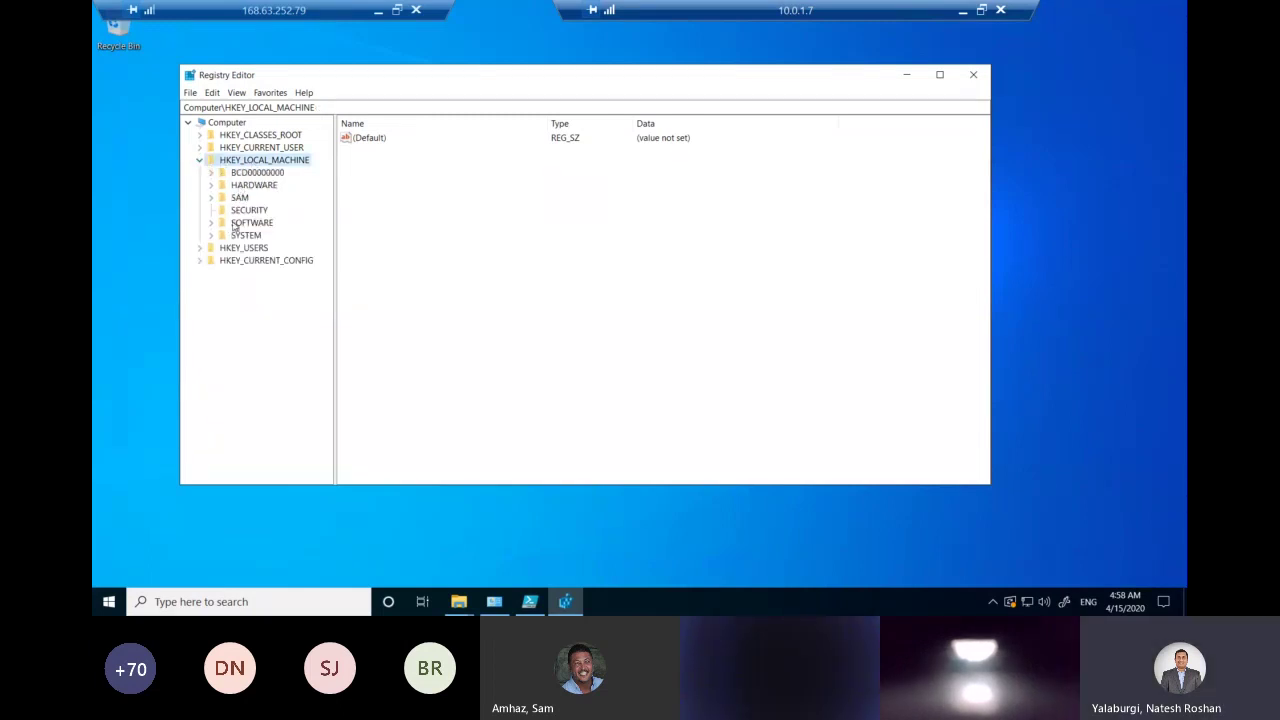
{"action": "left_click", "coordinate": [211, 223]}
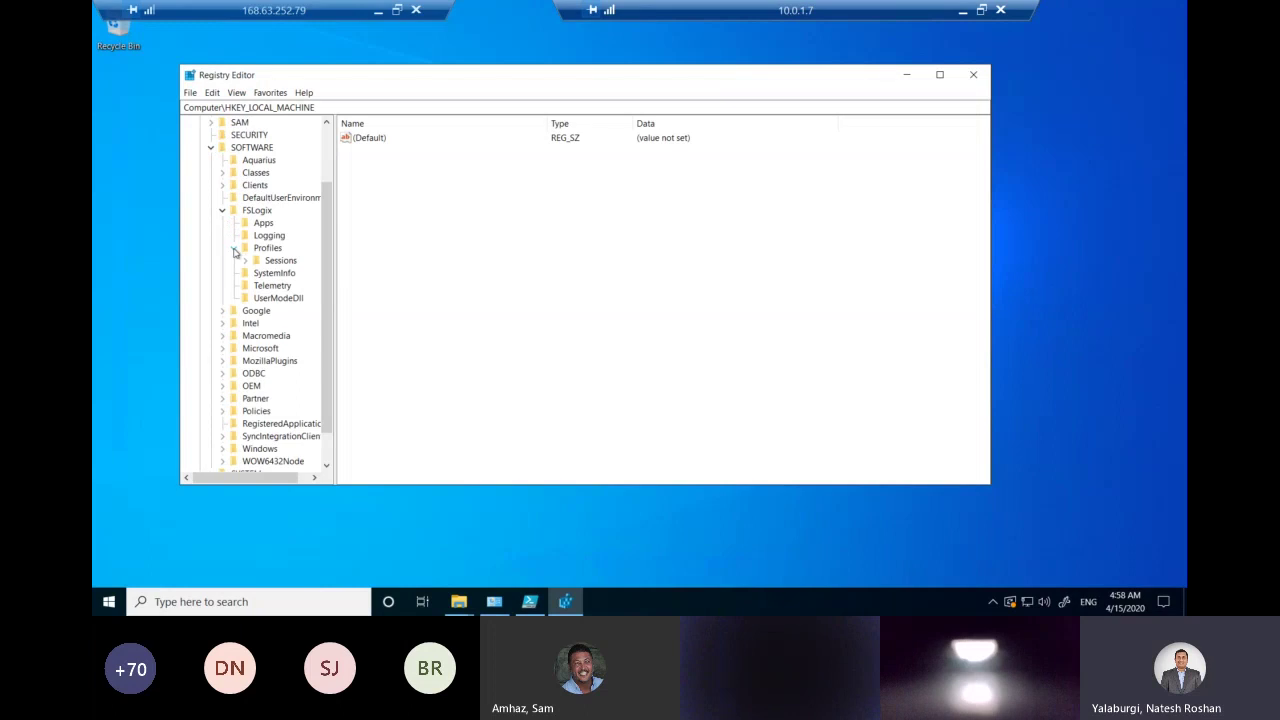
{"action": "left_click", "coordinate": [258, 212]}
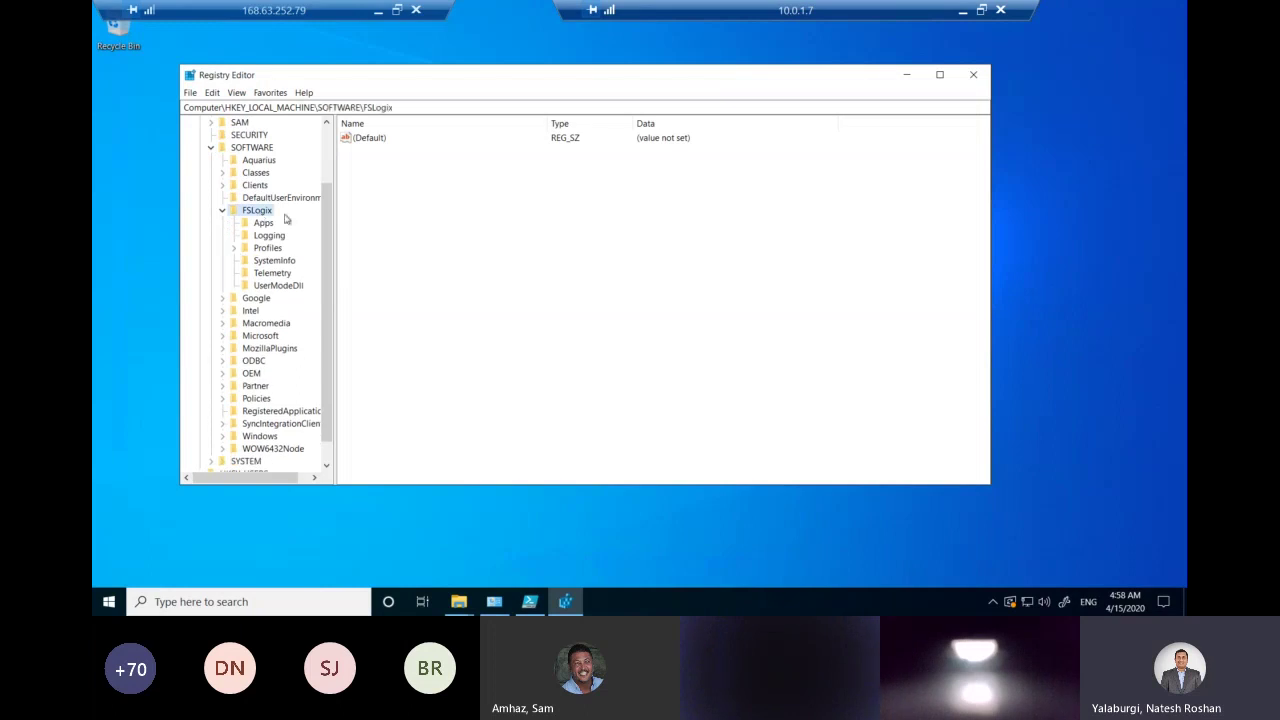
{"action": "right_click", "coordinate": [264, 214]}
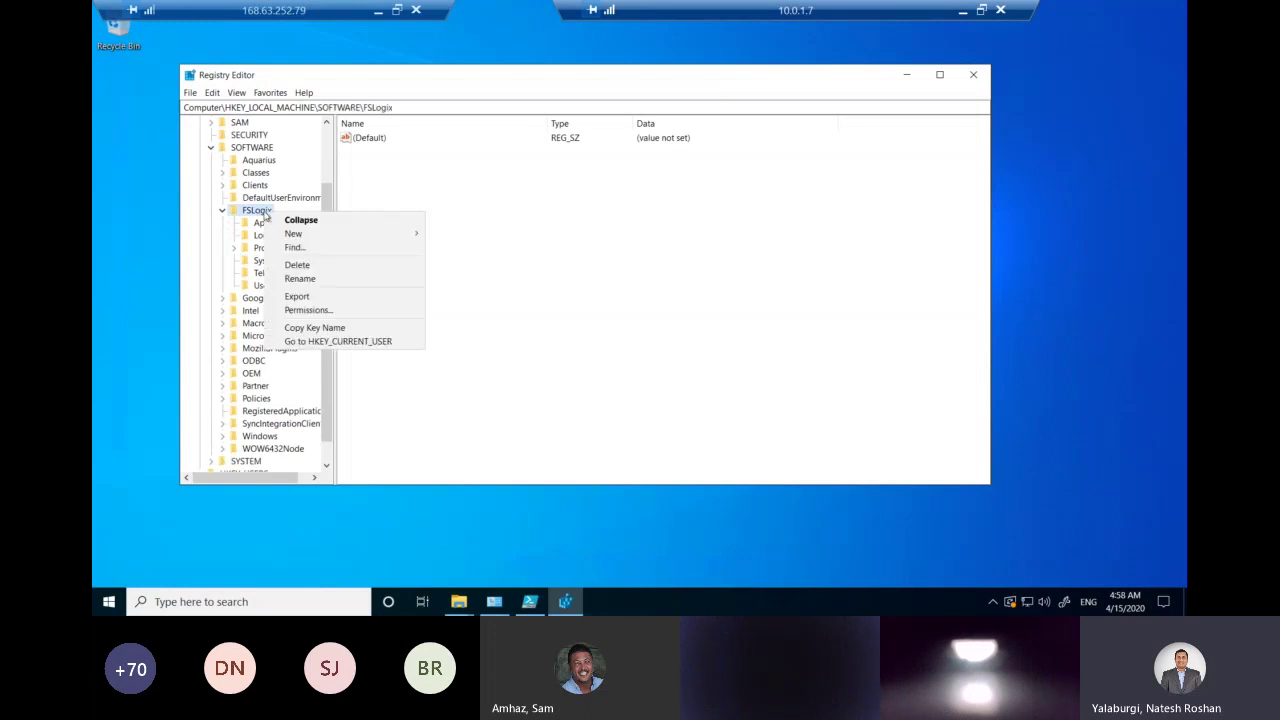
{"action": "mouse_move", "coordinate": [305, 236]}
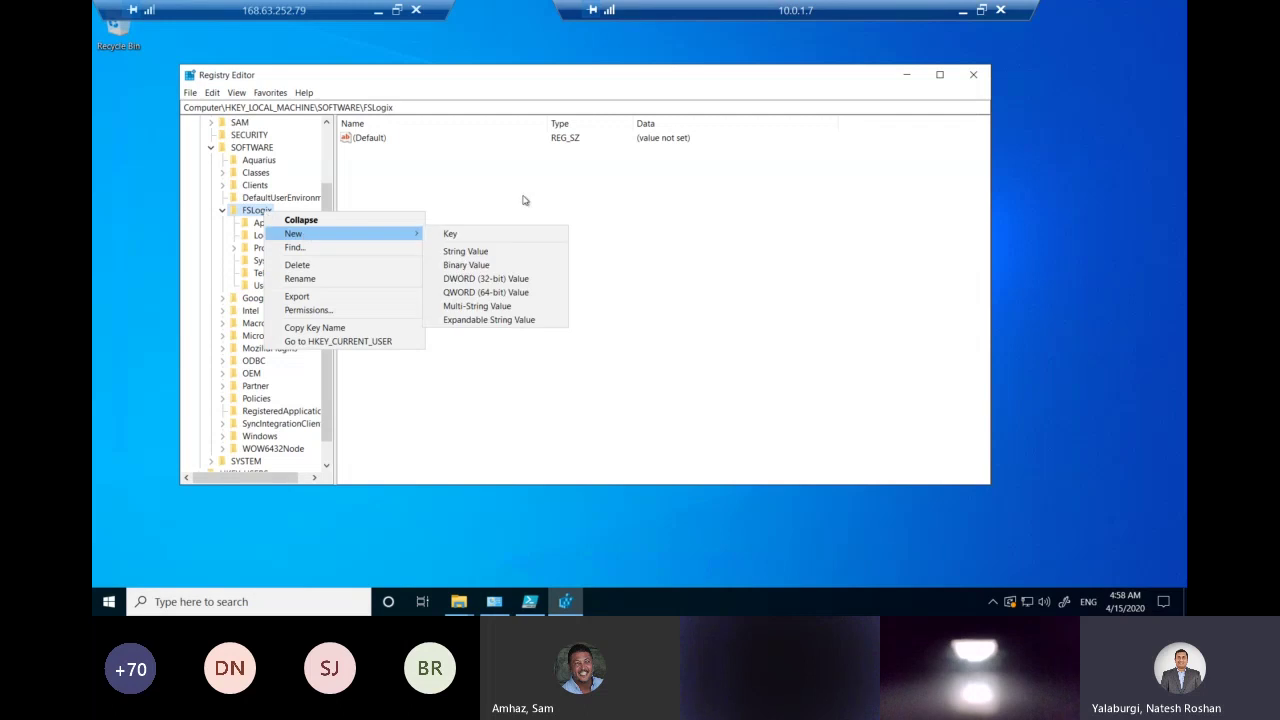
{"action": "left_click", "coordinate": [522, 200]}
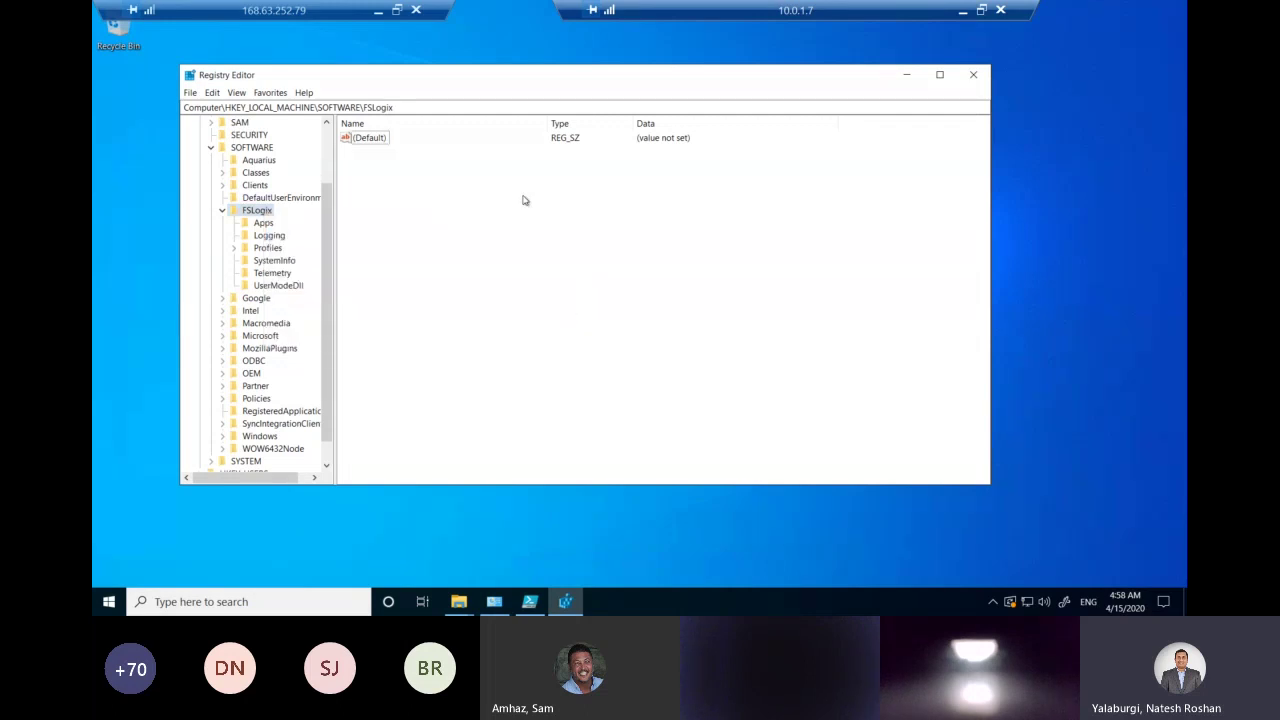
{"action": "left_click", "coordinate": [270, 249]}
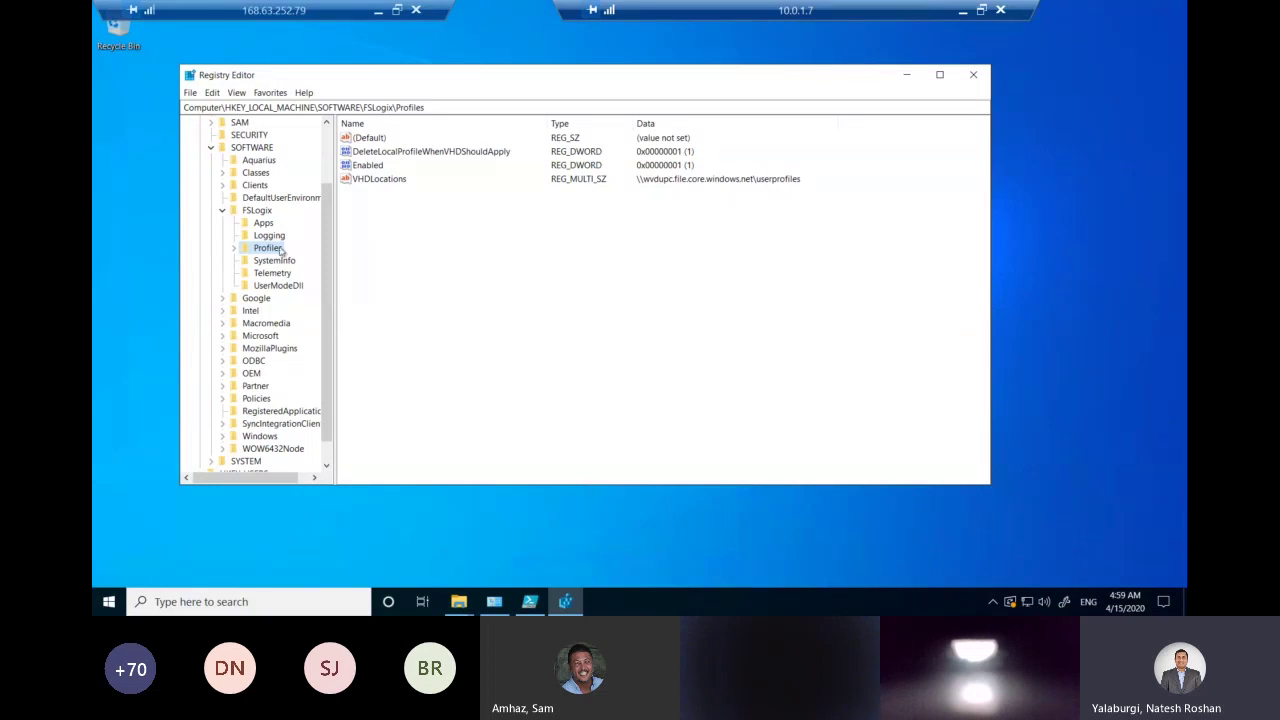
Inspect the Enabled and VHDLocations values of the Profiles key.
{"action": "left_click", "coordinate": [378, 167]}
{"action": "left_click", "coordinate": [378, 180]}
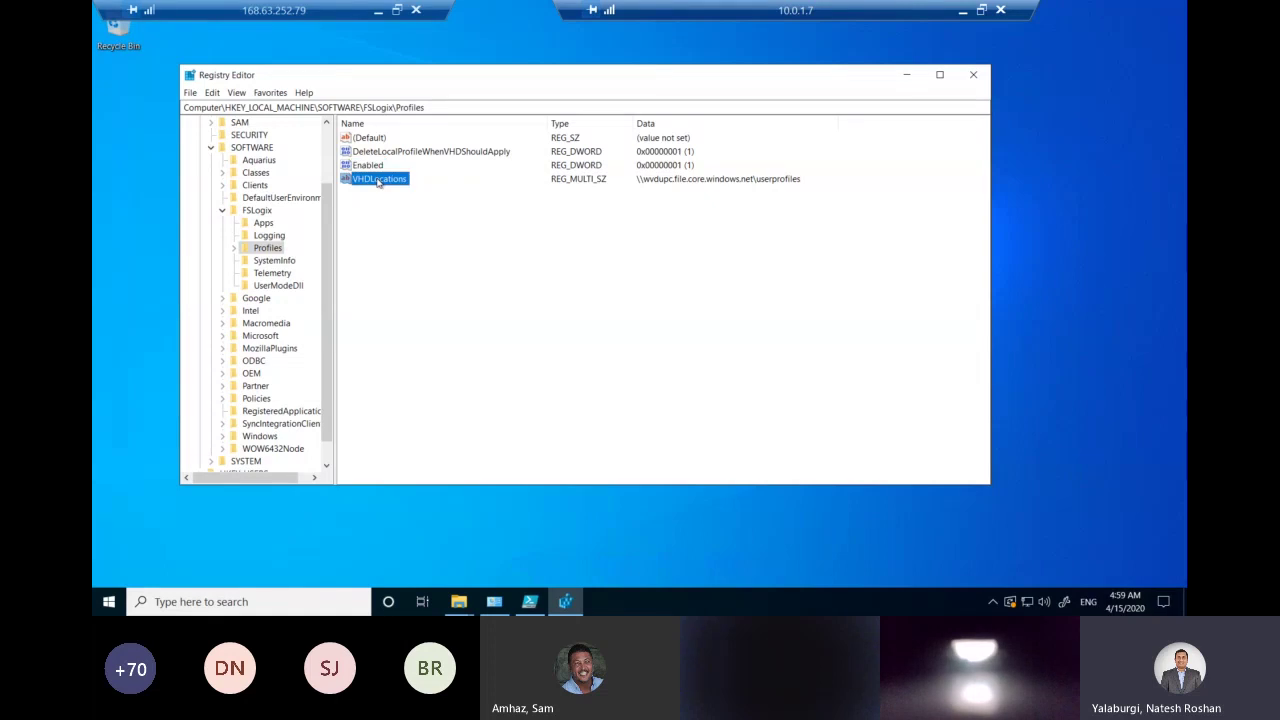
{"action": "left_click", "coordinate": [364, 168]}
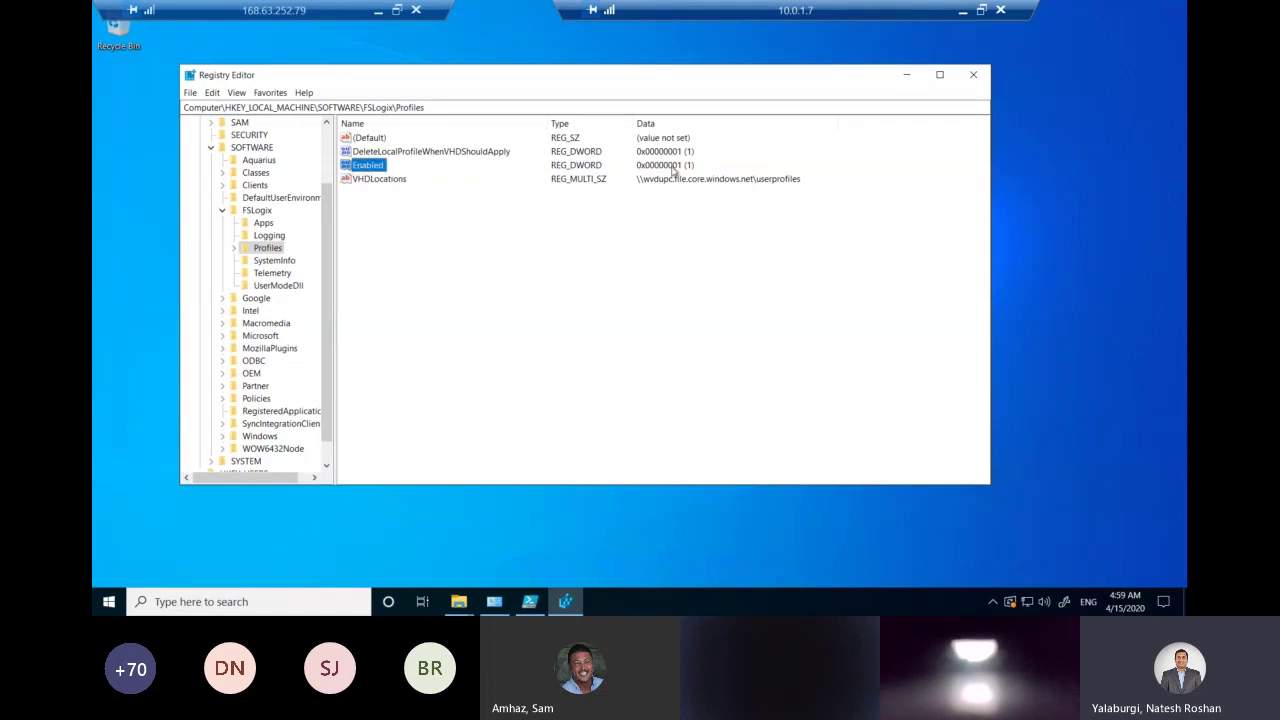
{"action": "left_click", "coordinate": [386, 178]}
Edit VHDLocations so the value data path ends in wvds2demo instead of userprofiles.
{"action": "double_click", "coordinate": [386, 178]}
{"action": "left_click", "coordinate": [381, 206]}
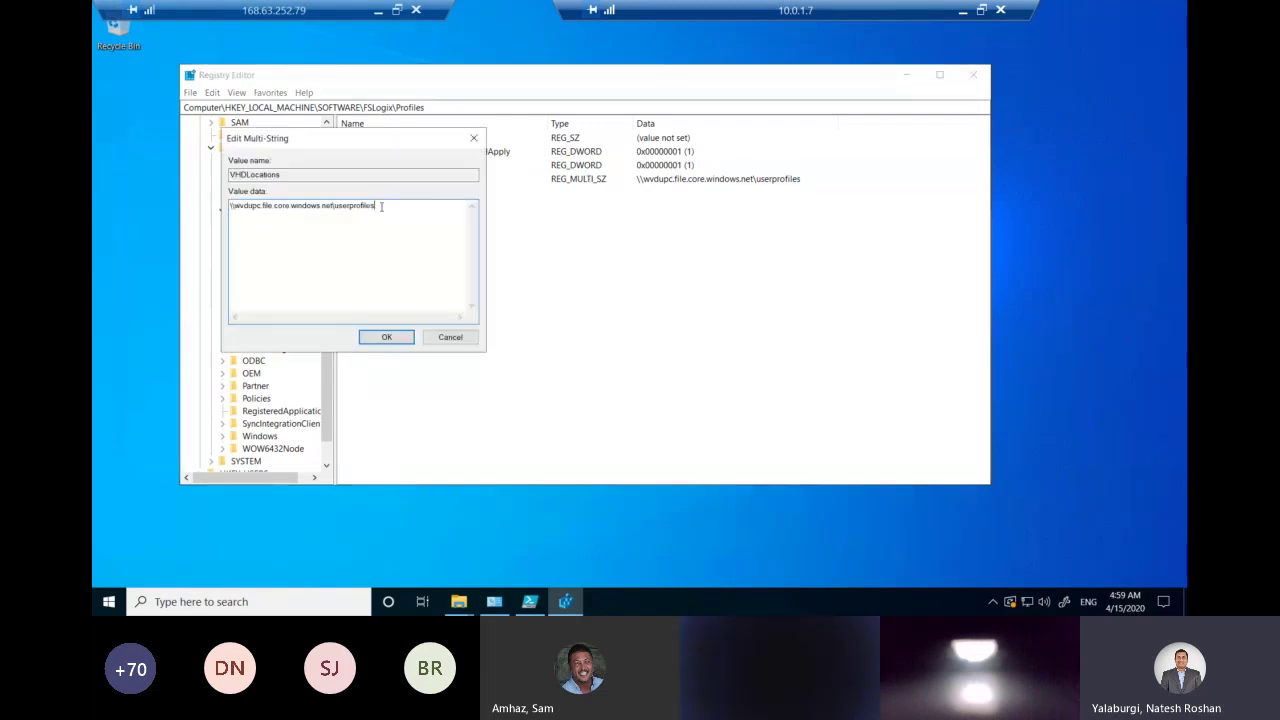
{"action": "key", "text": "BackSpace"}
{"action": "key", "text": "BackSpace"}
{"action": "key", "text": "BackSpace"}
{"action": "key", "text": "BackSpace"}
{"action": "key", "text": "BackSpace"}
{"action": "key", "text": "BackSpace"}
{"action": "key", "text": "BackSpace"}
{"action": "key", "text": "BackSpace"}
{"action": "key", "text": "BackSpace"}
{"action": "key", "text": "BackSpace"}
{"action": "key", "text": "BackSpace"}
{"action": "key", "text": "BackSpace"}
{"action": "type", "text": "wvds2demo"}
Open the wvds2demo (Z:) drive in File Explorer to check it, then minimise Explorer.
{"action": "left_click", "coordinate": [458, 602]}
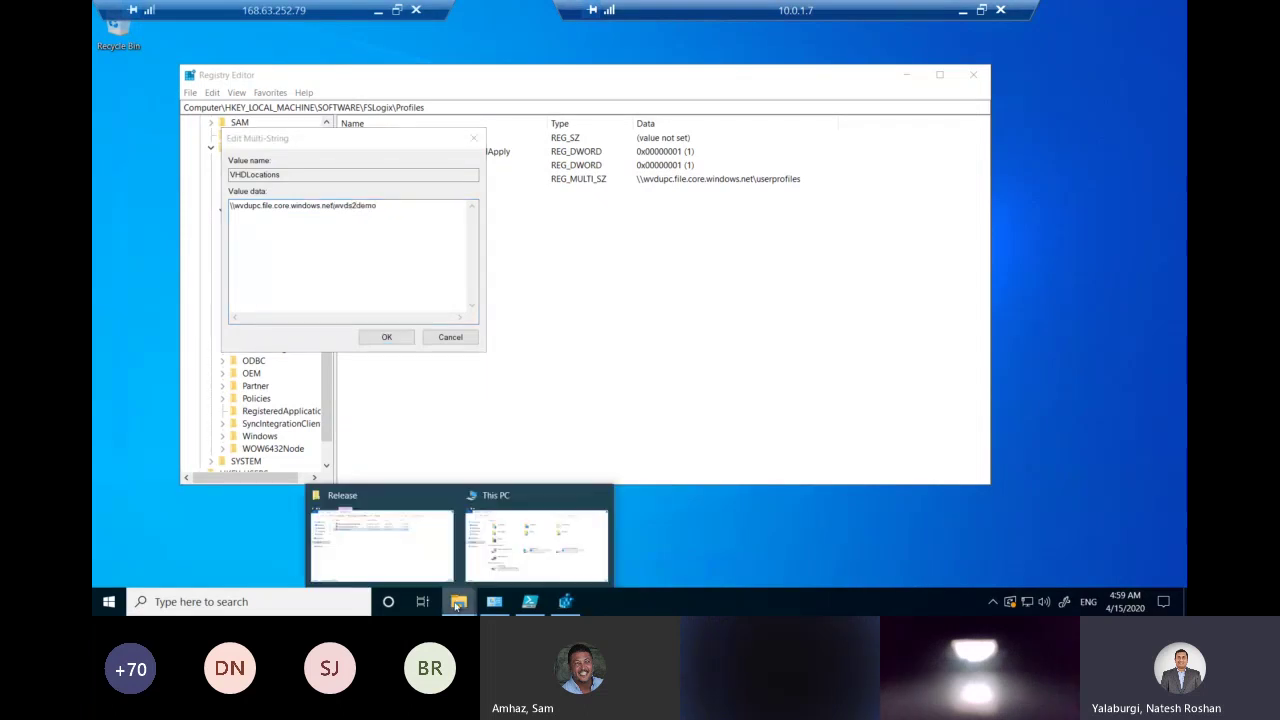
{"action": "left_click", "coordinate": [513, 542]}
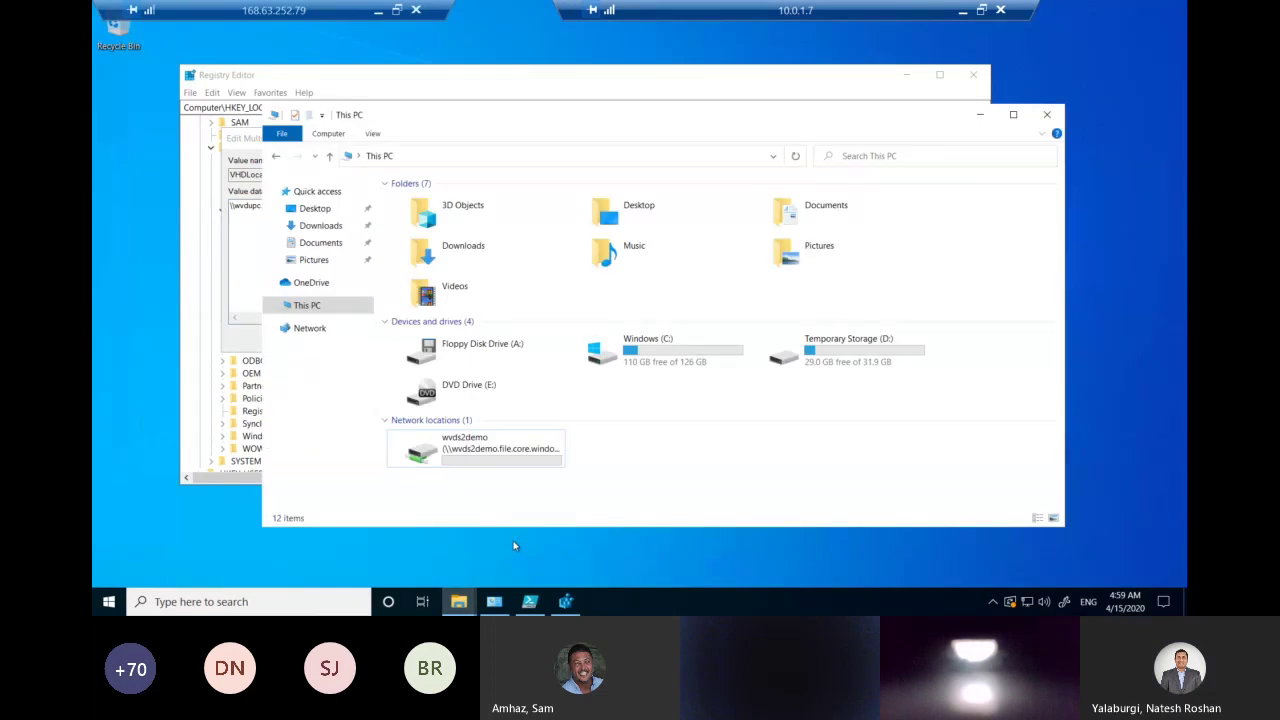
{"action": "double_click", "coordinate": [530, 463]}
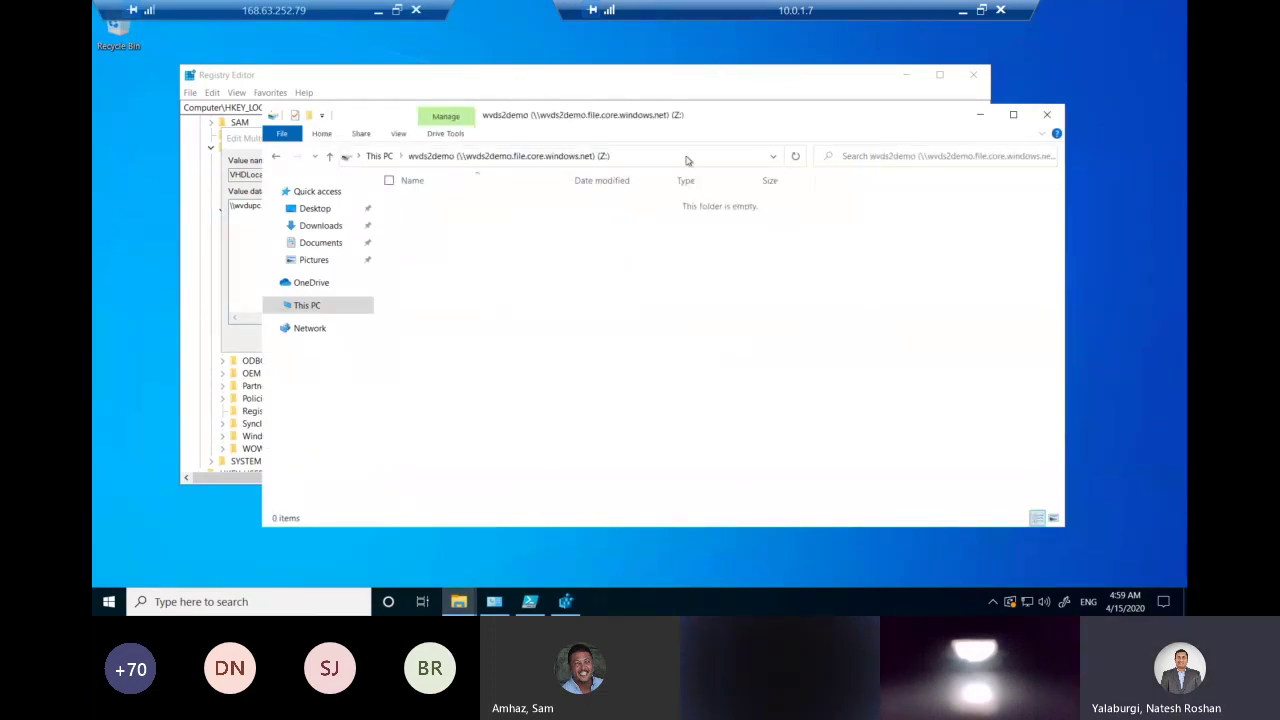
{"action": "left_click", "coordinate": [980, 114]}
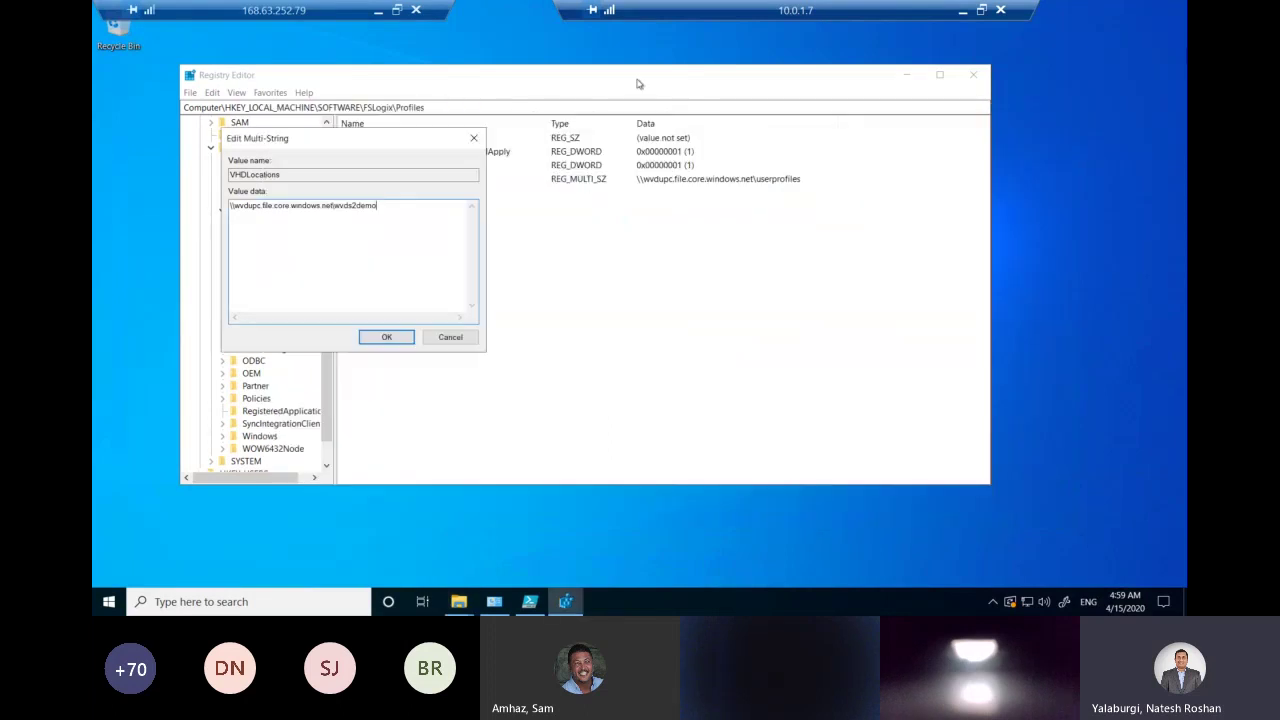
Paste the wvds2demo Windows connection script into Notepad below the old mount script, then return to the session.
{"action": "left_click", "coordinate": [378, 10]}
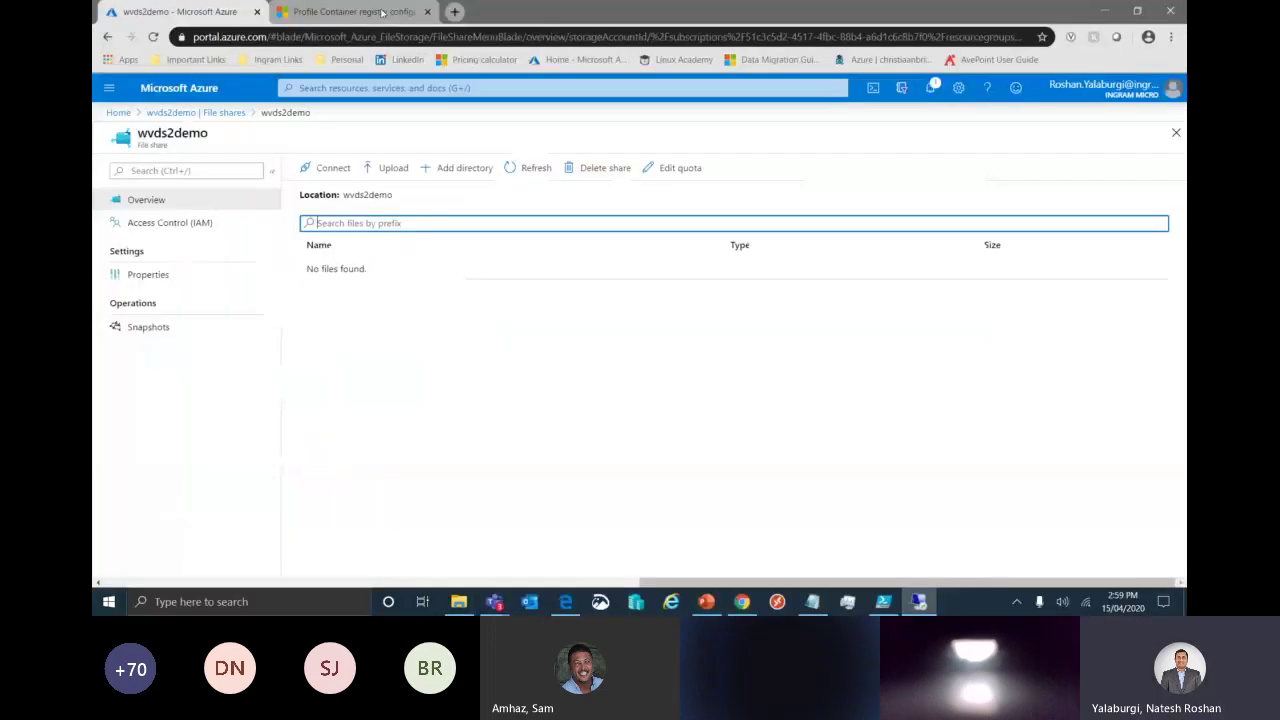
{"action": "left_click", "coordinate": [811, 604]}
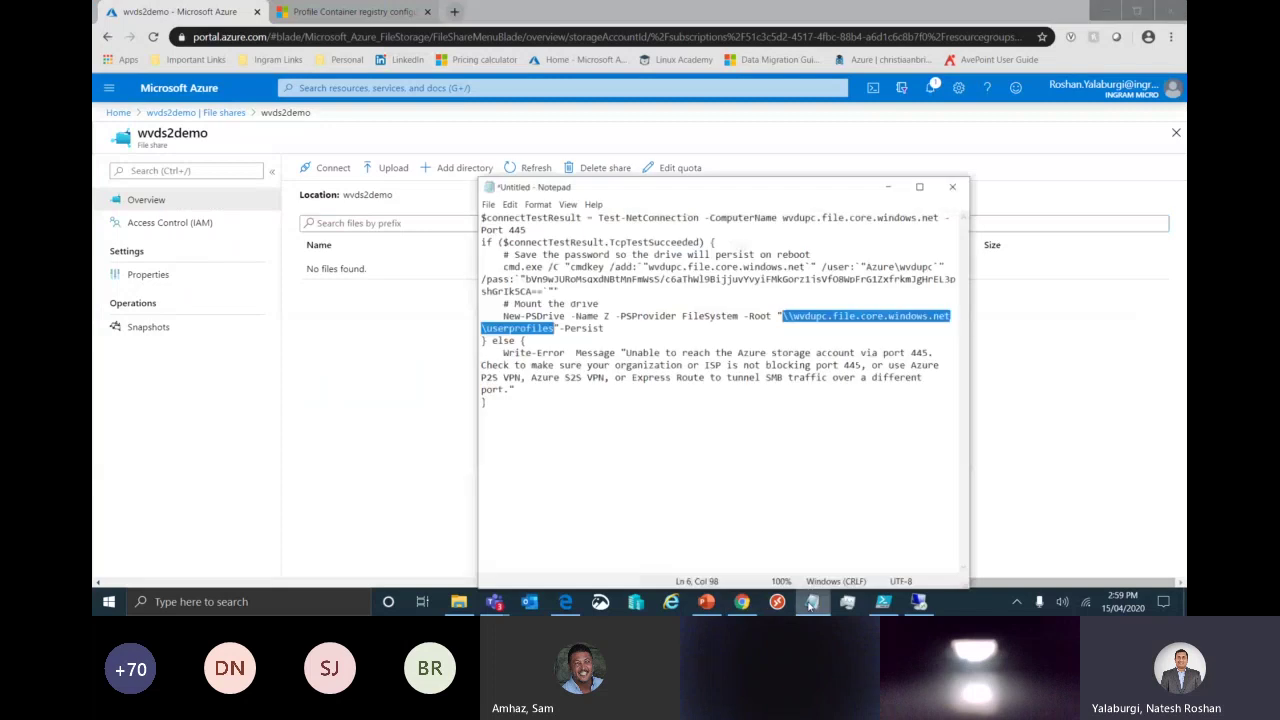
{"action": "left_click", "coordinate": [811, 604]}
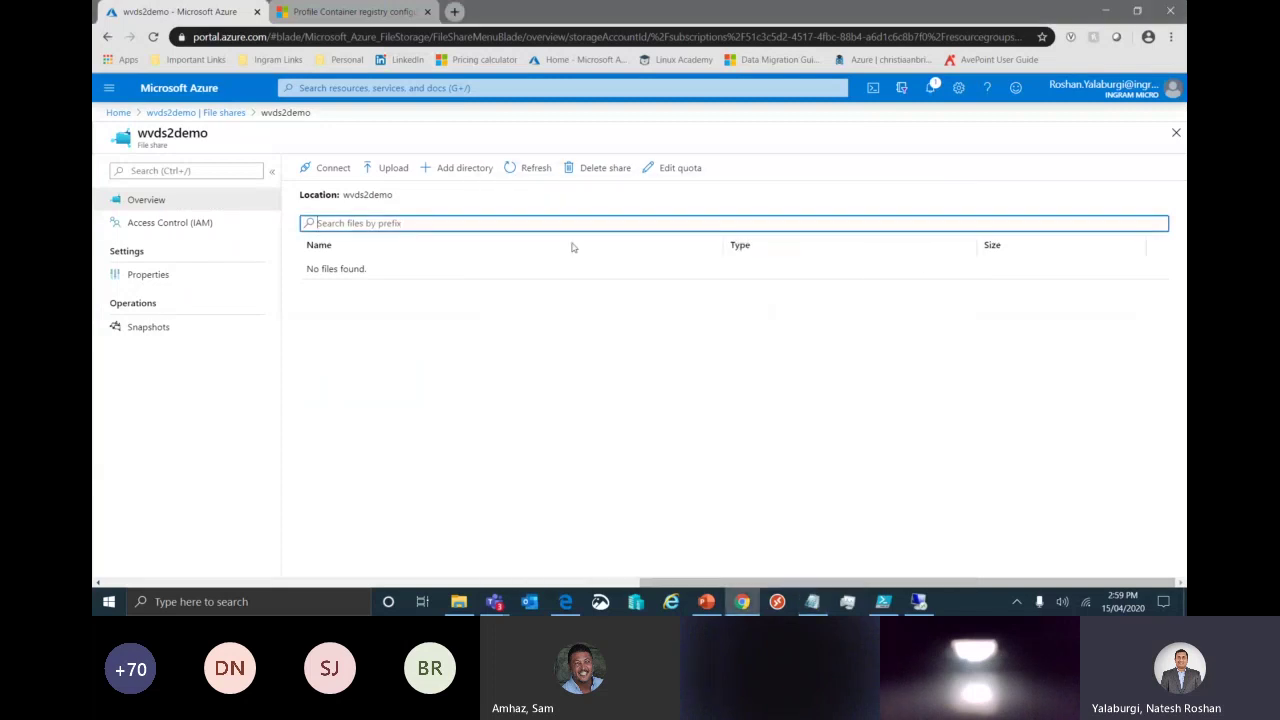
{"action": "left_click", "coordinate": [1148, 431]}
{"action": "left_click", "coordinate": [812, 601]}
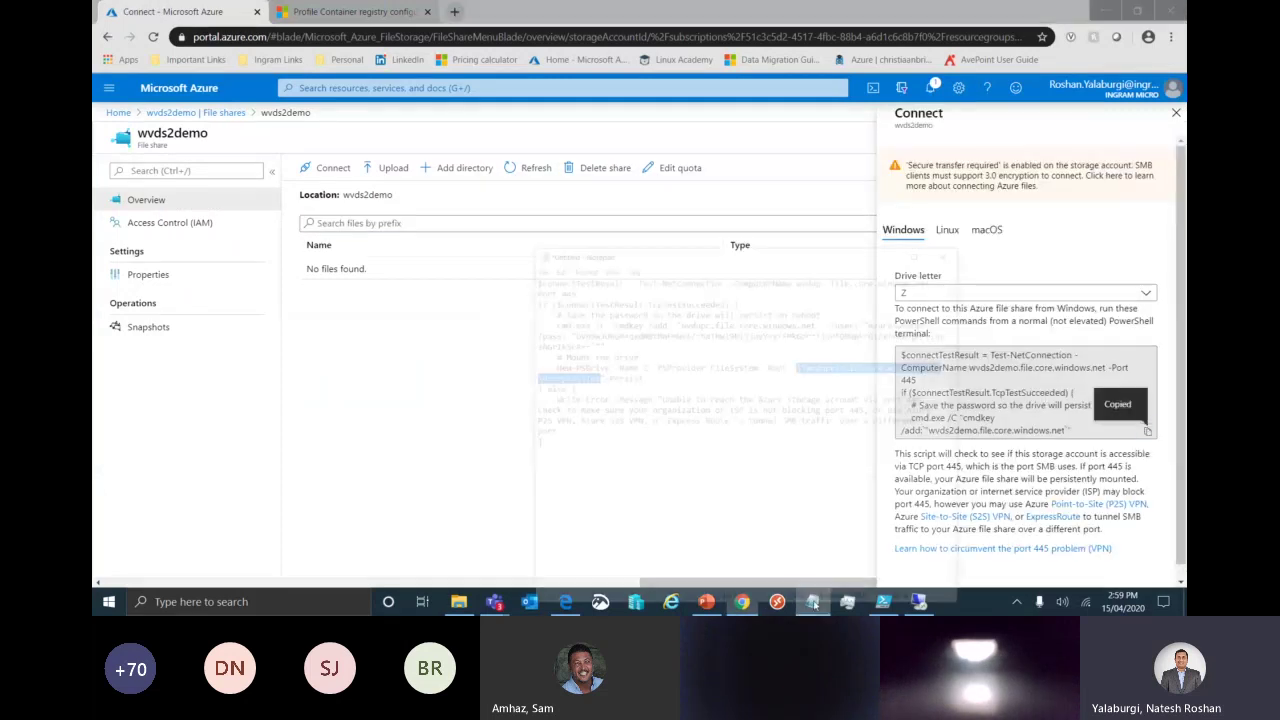
{"action": "left_click", "coordinate": [644, 392]}
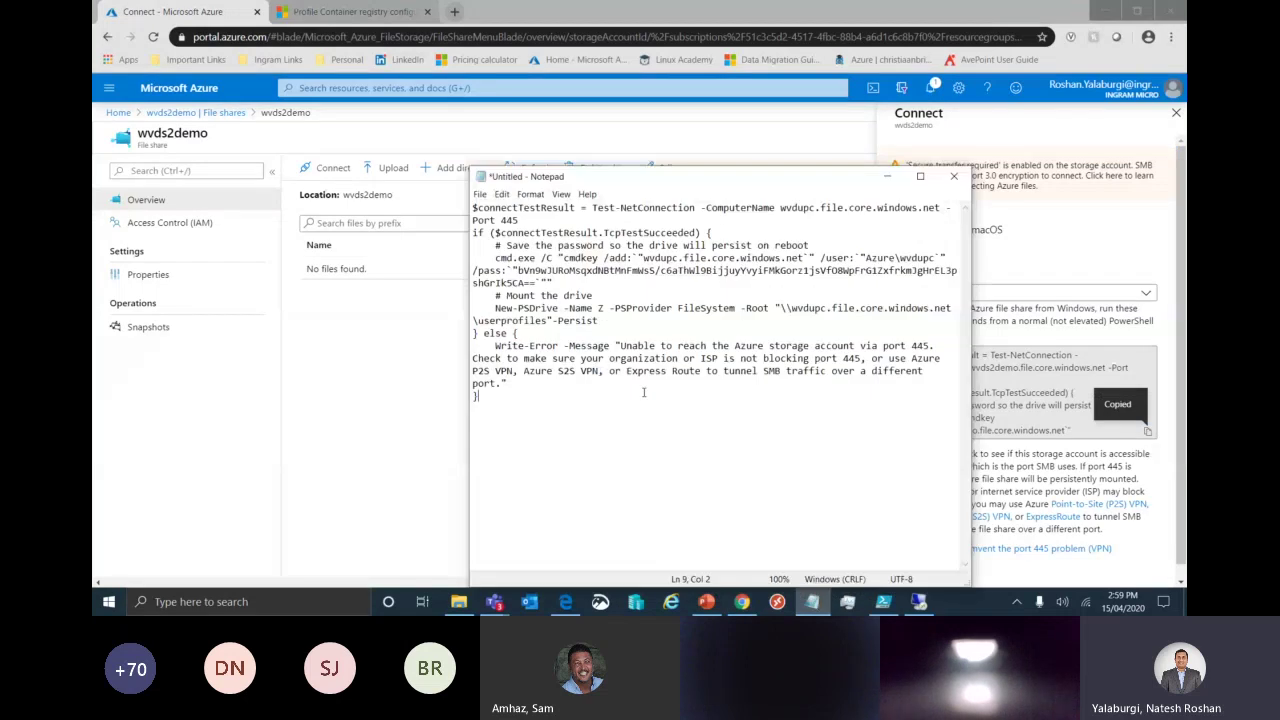
{"action": "key", "text": "Return"}
{"action": "key", "text": "Return"}
{"action": "key", "text": "Return"}
{"action": "key", "text": "ctrl+v"}
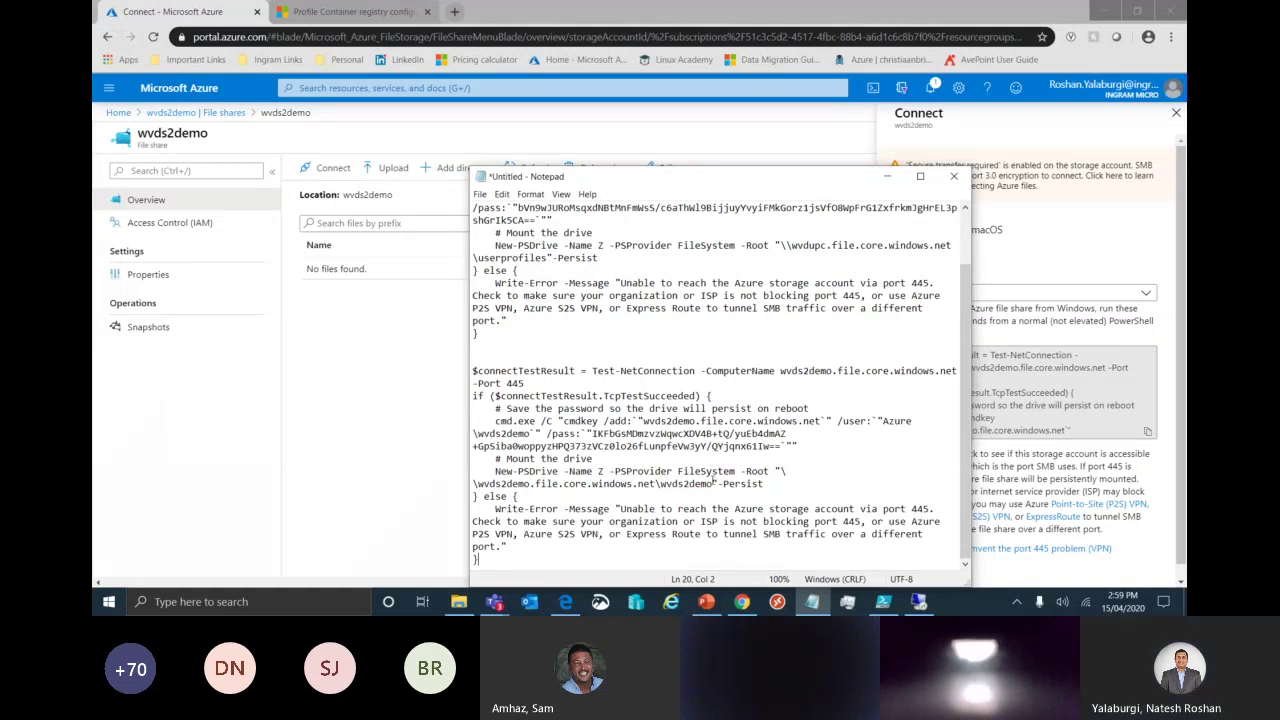
{"action": "double_click", "coordinate": [712, 483]}
{"action": "left_click", "coordinate": [532, 601]}
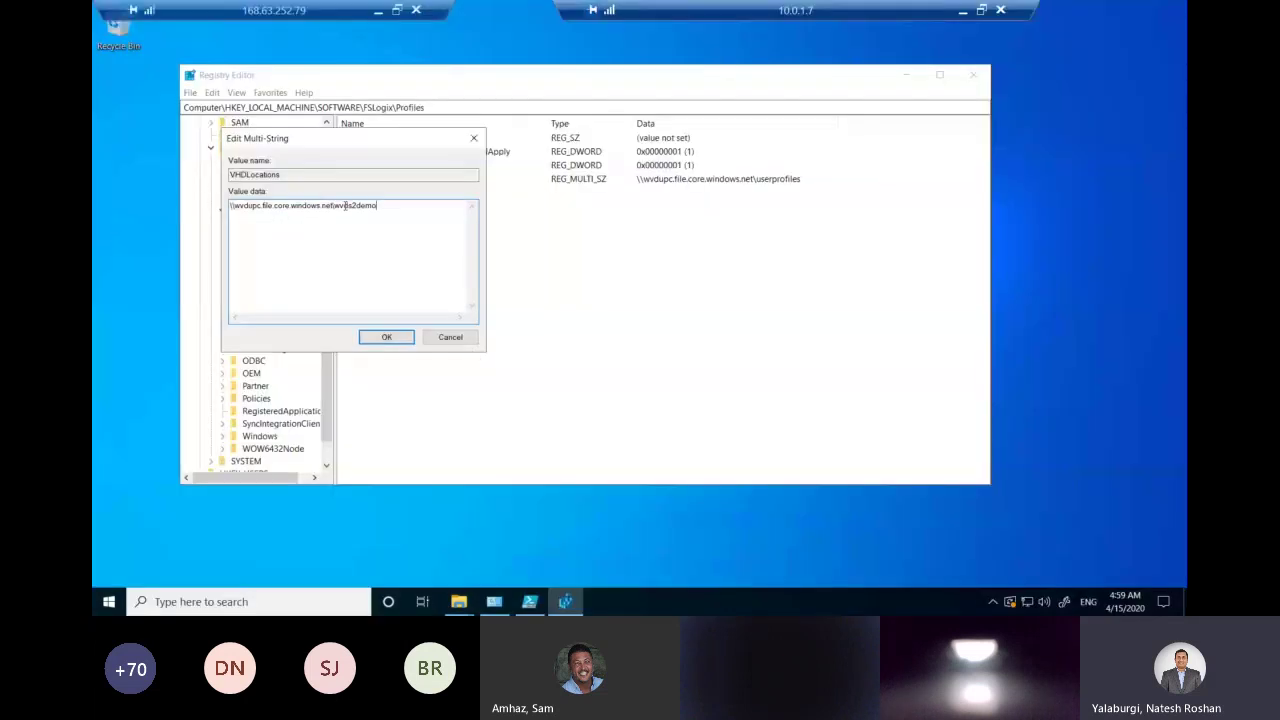
Confirm VHDLocations as \\wvdupc.file.core.windows.net\wvds2demo, then select DeleteLocalProfileWhenVHDShouldApply.
{"action": "left_click", "coordinate": [387, 338]}
{"action": "left_click", "coordinate": [410, 151]}
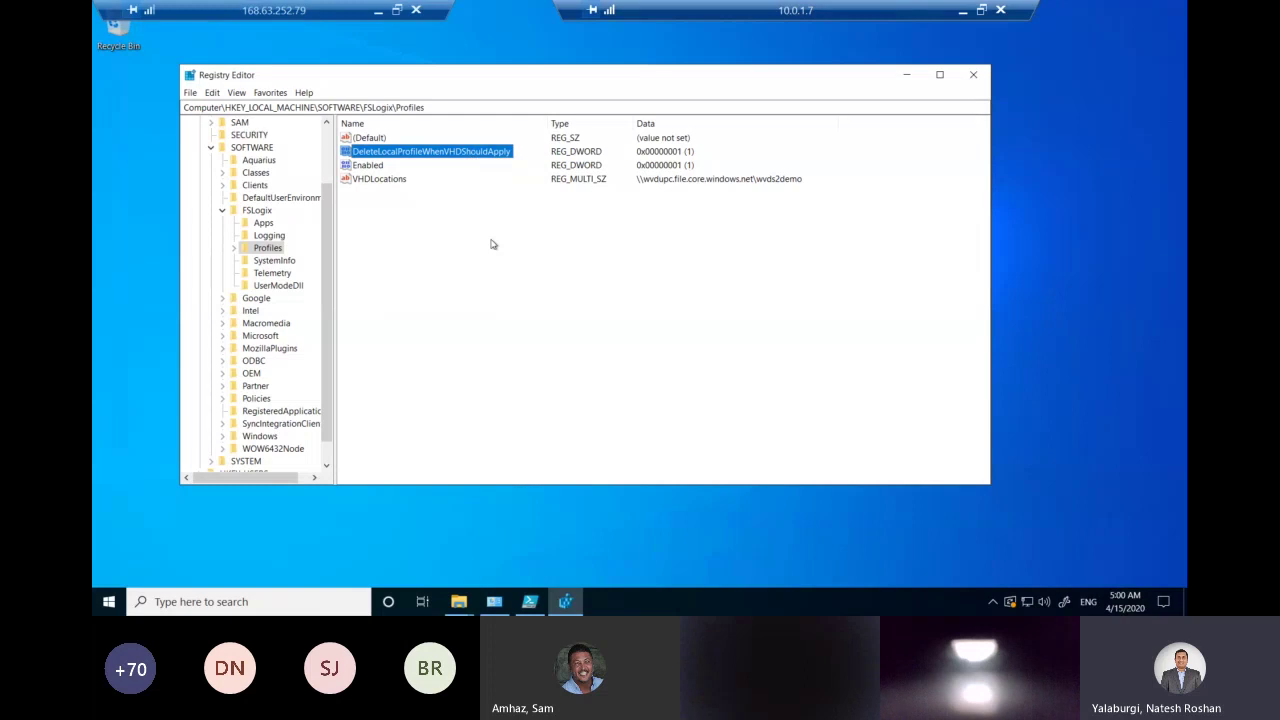
Deselect the DeleteLocalProfileWhenVHDShouldApply value and minimise Registry Editor to reveal the desktop.
{"action": "left_click", "coordinate": [548, 242]}
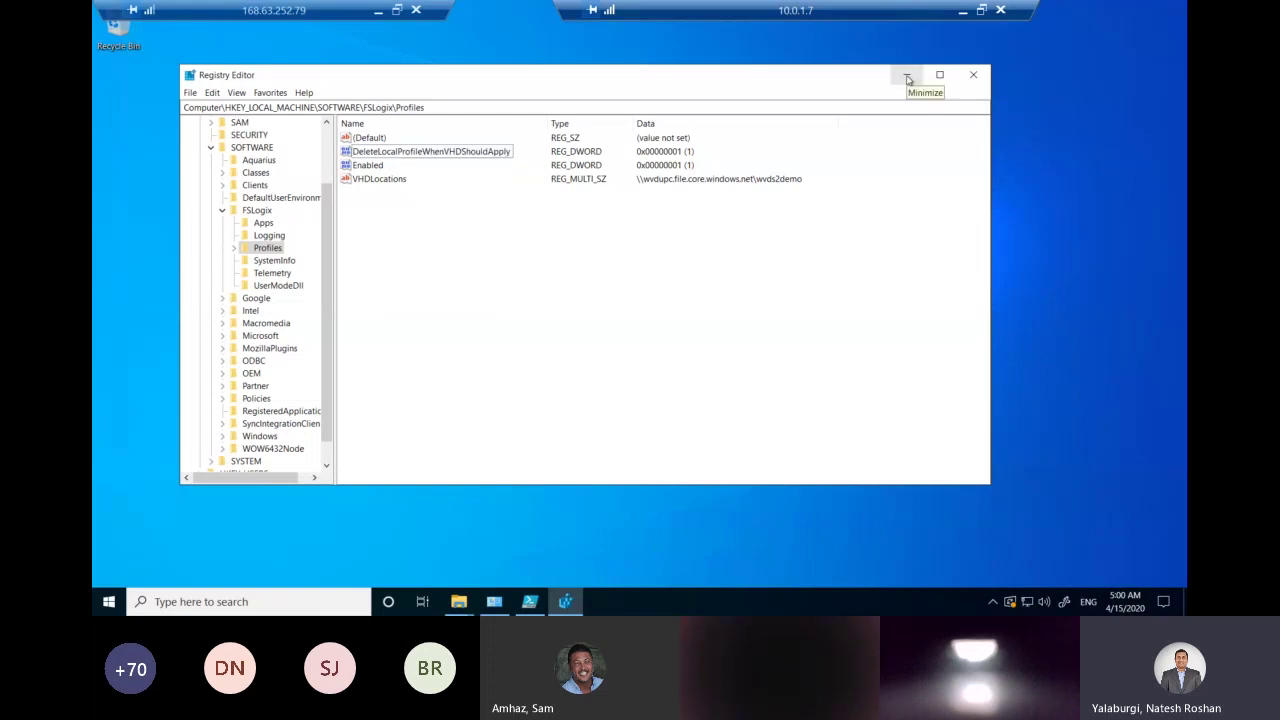
{"action": "left_click", "coordinate": [907, 79]}
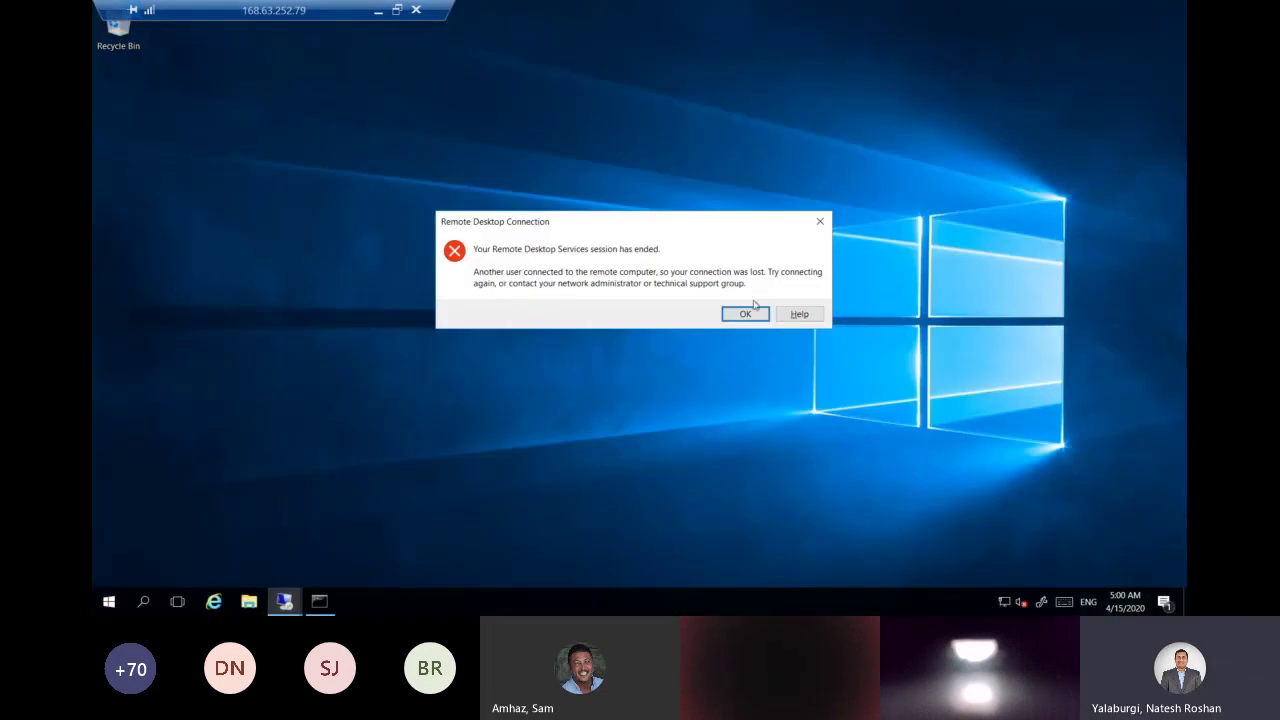
Dismiss the session-ended error, close Remote Desktop Connection, and start subscribing in the Remote Desktop client.
{"action": "left_click", "coordinate": [752, 310]}
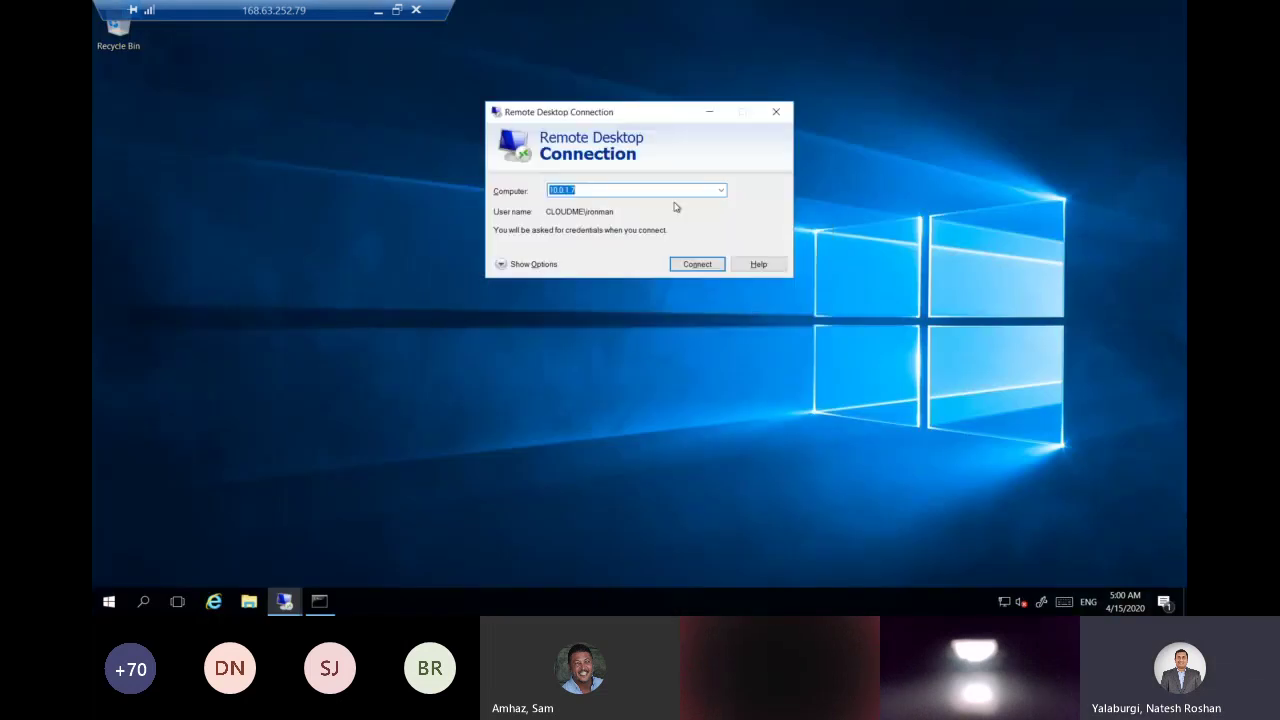
{"action": "key", "text": "Escape"}
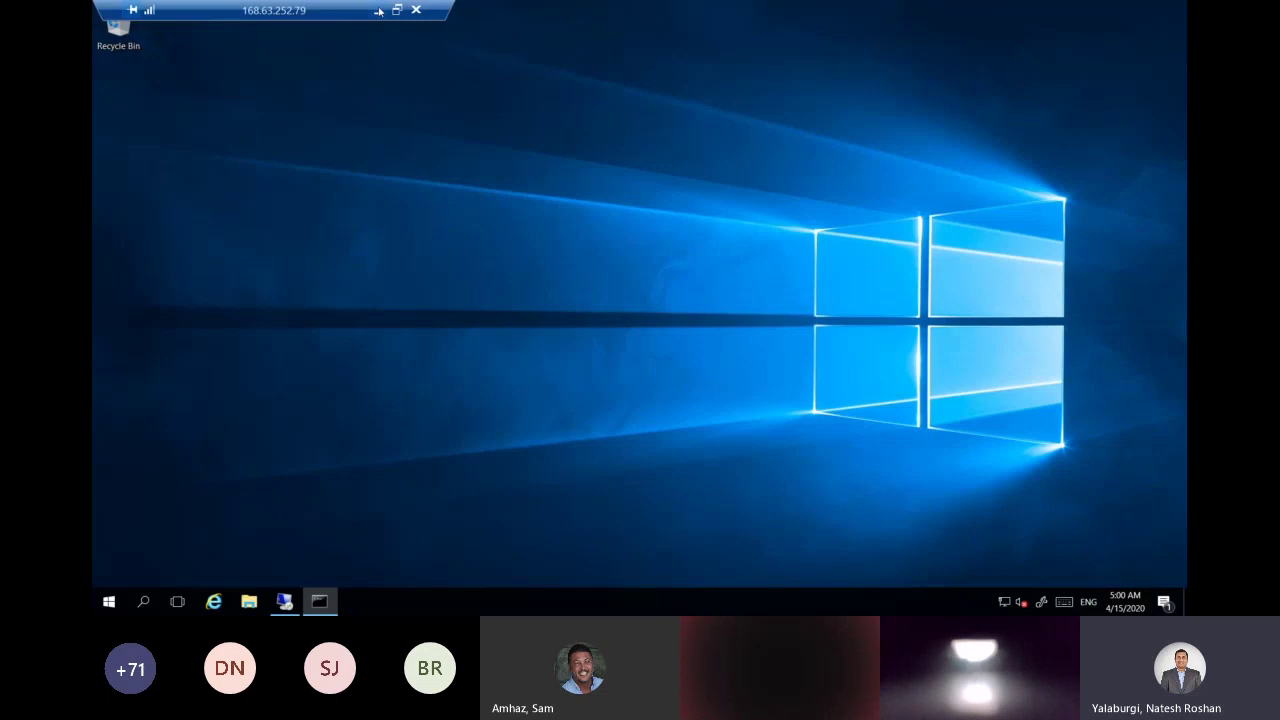
{"action": "left_click", "coordinate": [378, 10]}
{"action": "left_click", "coordinate": [155, 175]}
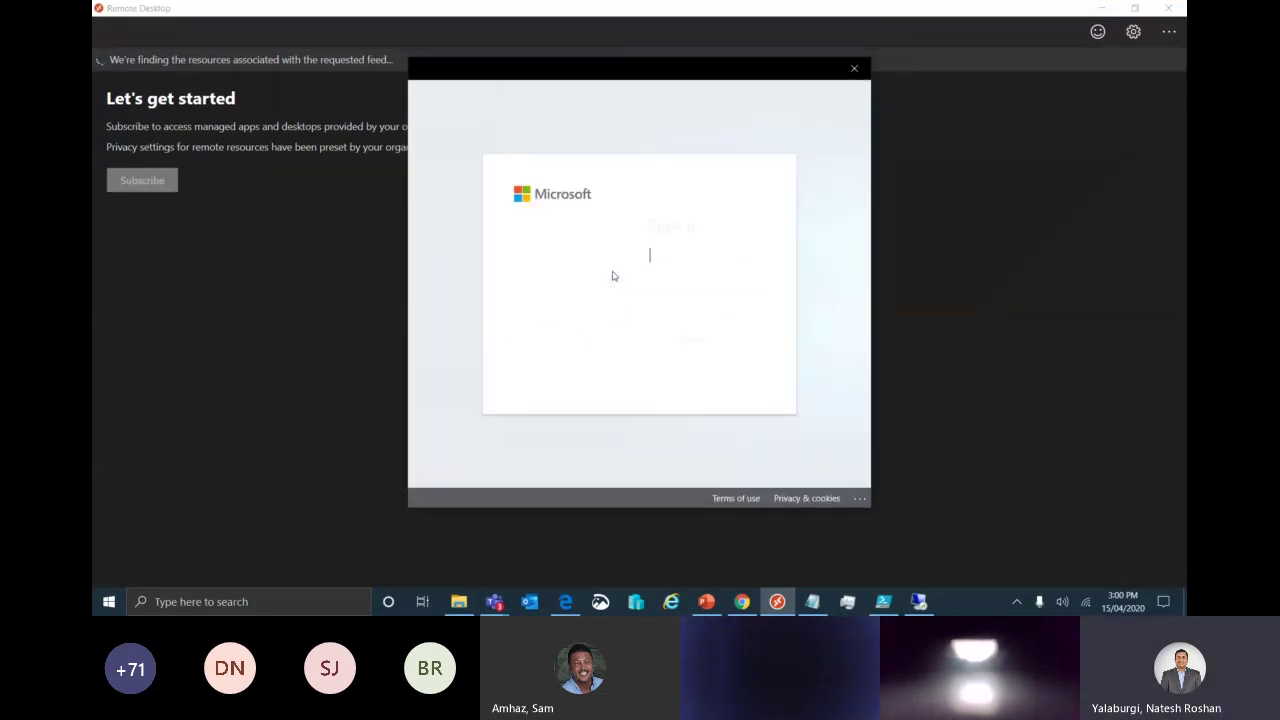
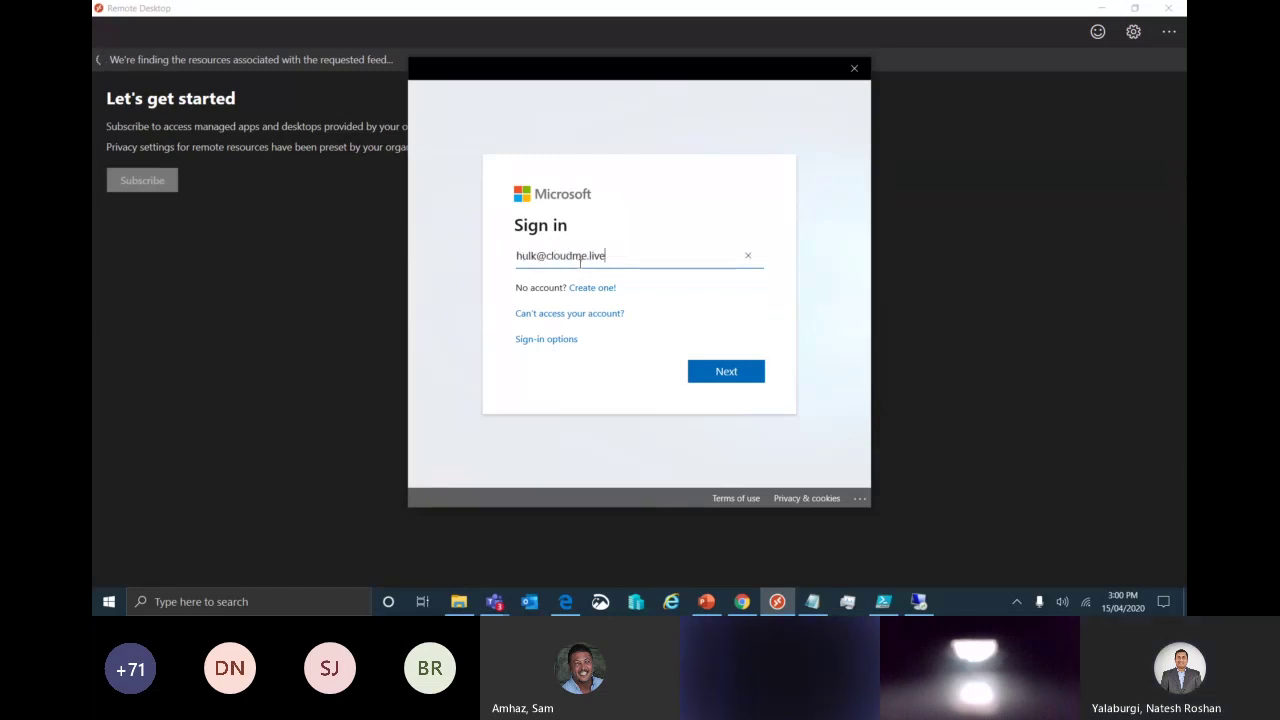
Sign in to the feed with the test user's e-mail and password, retyping the mistyped password.
{"action": "key", "text": "Return"}
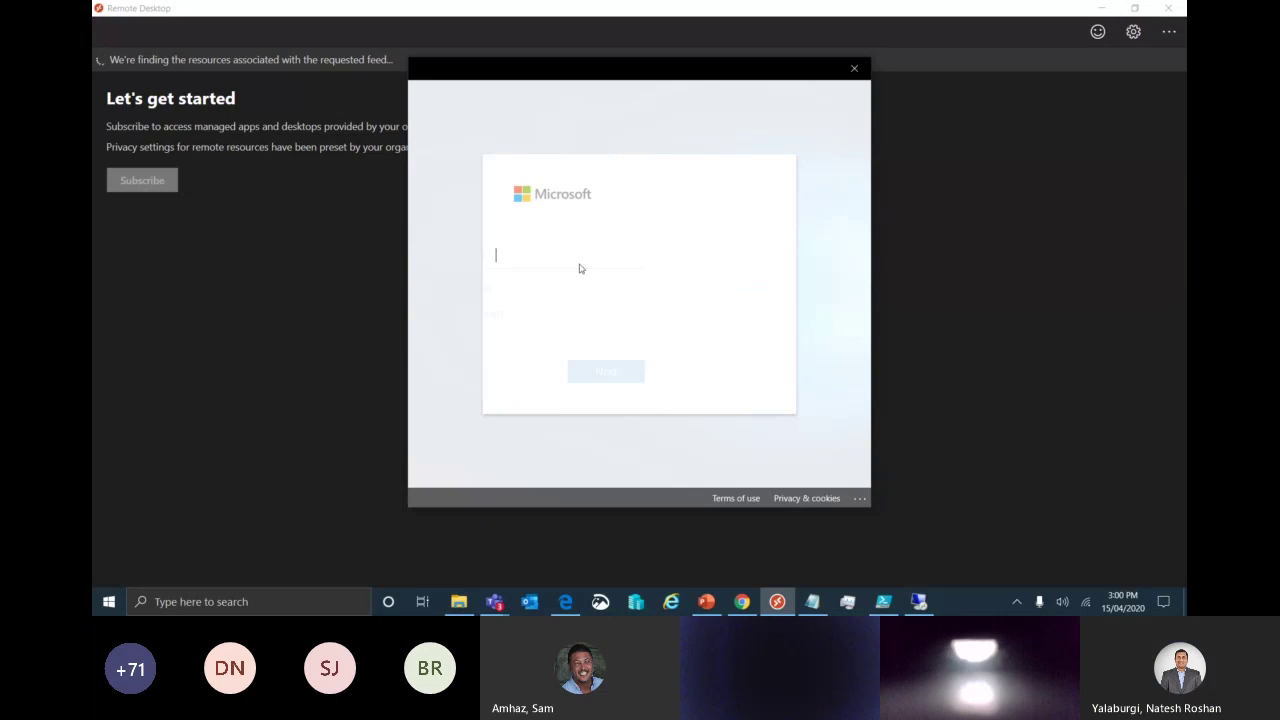
{"action": "type", "text": "••••••••"}
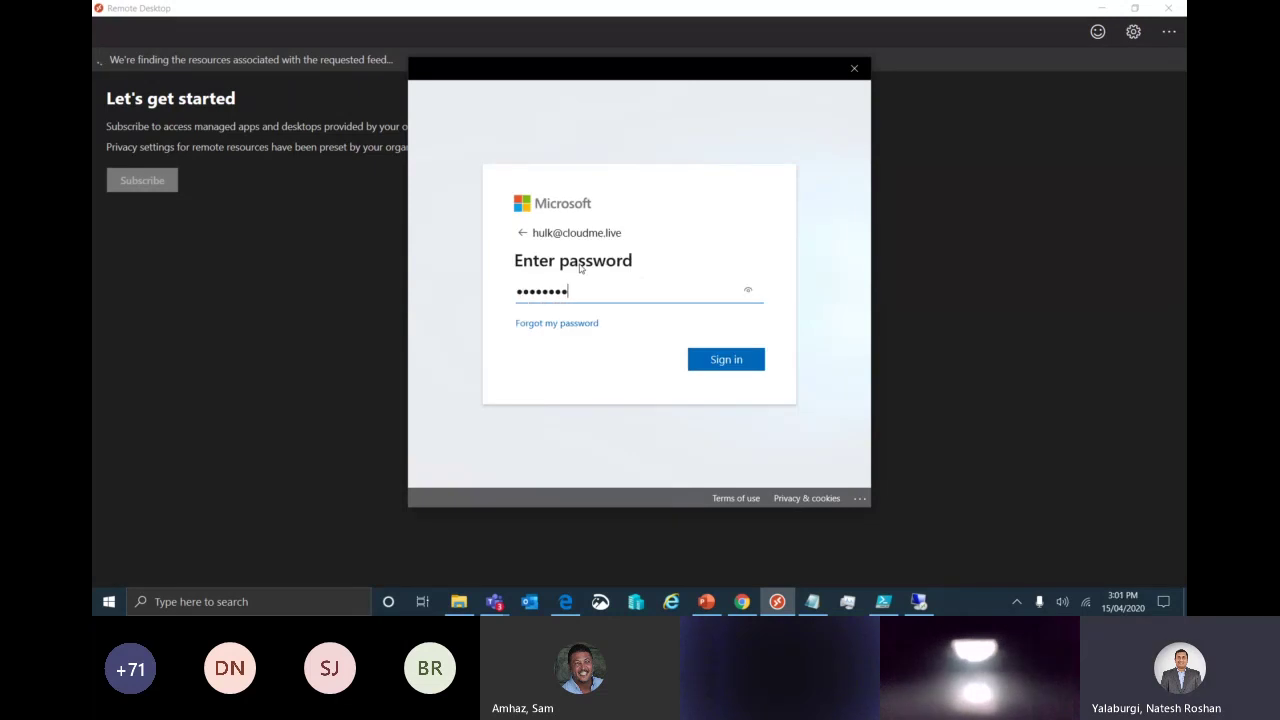
{"action": "type", "text": "•••••"}
{"action": "key", "text": "ctrl+a"}
{"action": "key", "text": "BackSpace"}
{"action": "type", "text": "•••••••••••"}
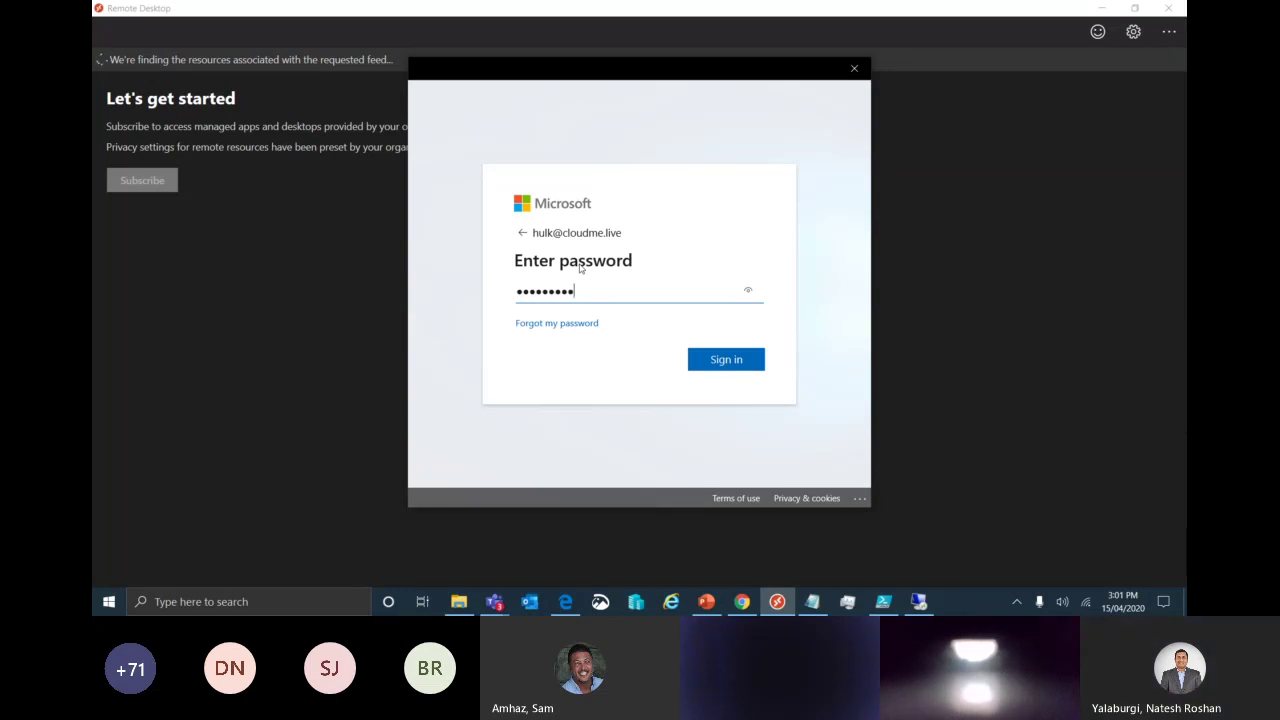
{"action": "type", "text": "•••"}
{"action": "key", "text": "Return"}
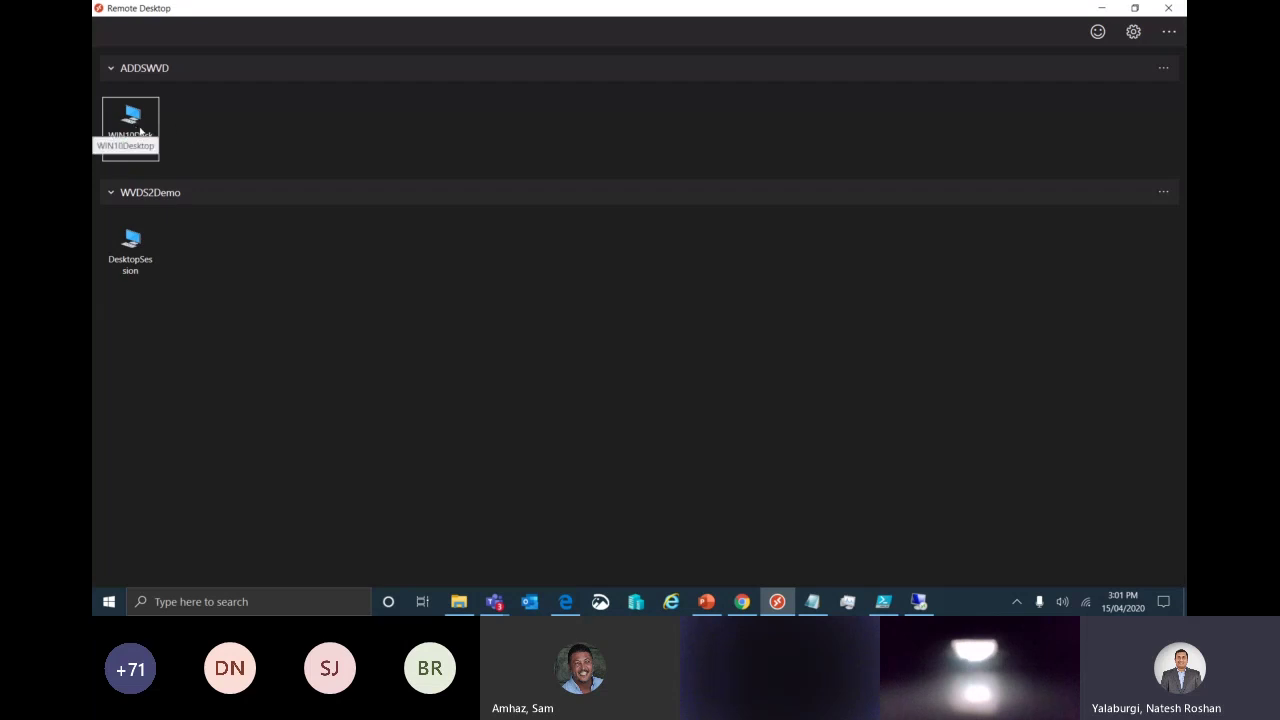
Launch WIN10Desktop under ADDSWVD and connect with the test user's password, correcting a mistyped entry.
{"action": "double_click", "coordinate": [141, 131]}
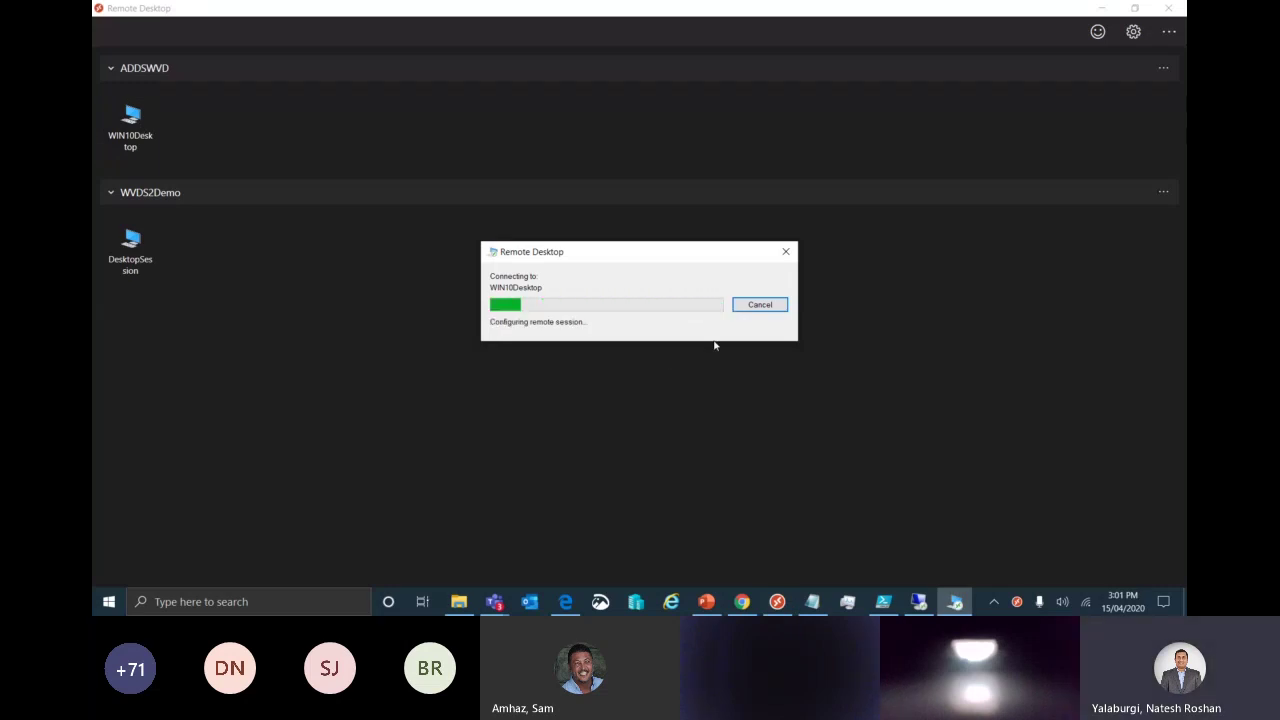
{"action": "type", "text": "********"}
{"action": "key", "text": "ctrl+a"}
{"action": "key", "text": "BackSpace"}
{"action": "type", "text": "****"}
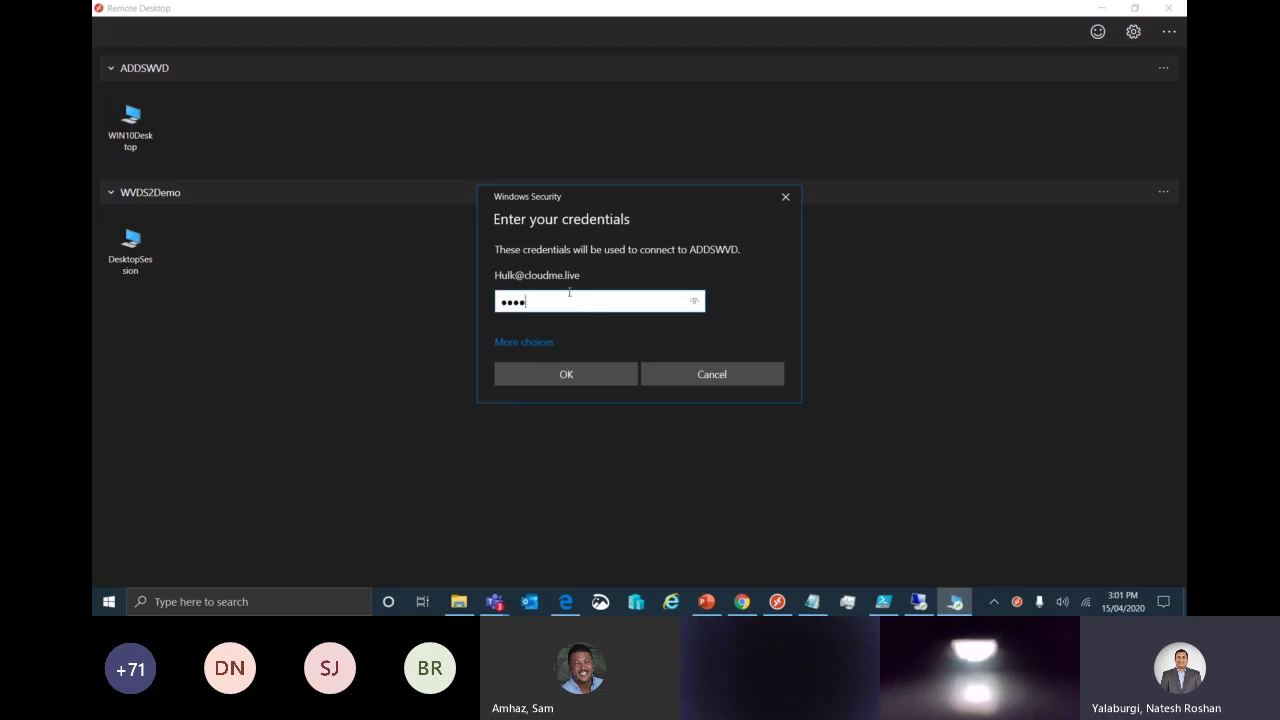
{"action": "type", "text": "**********"}
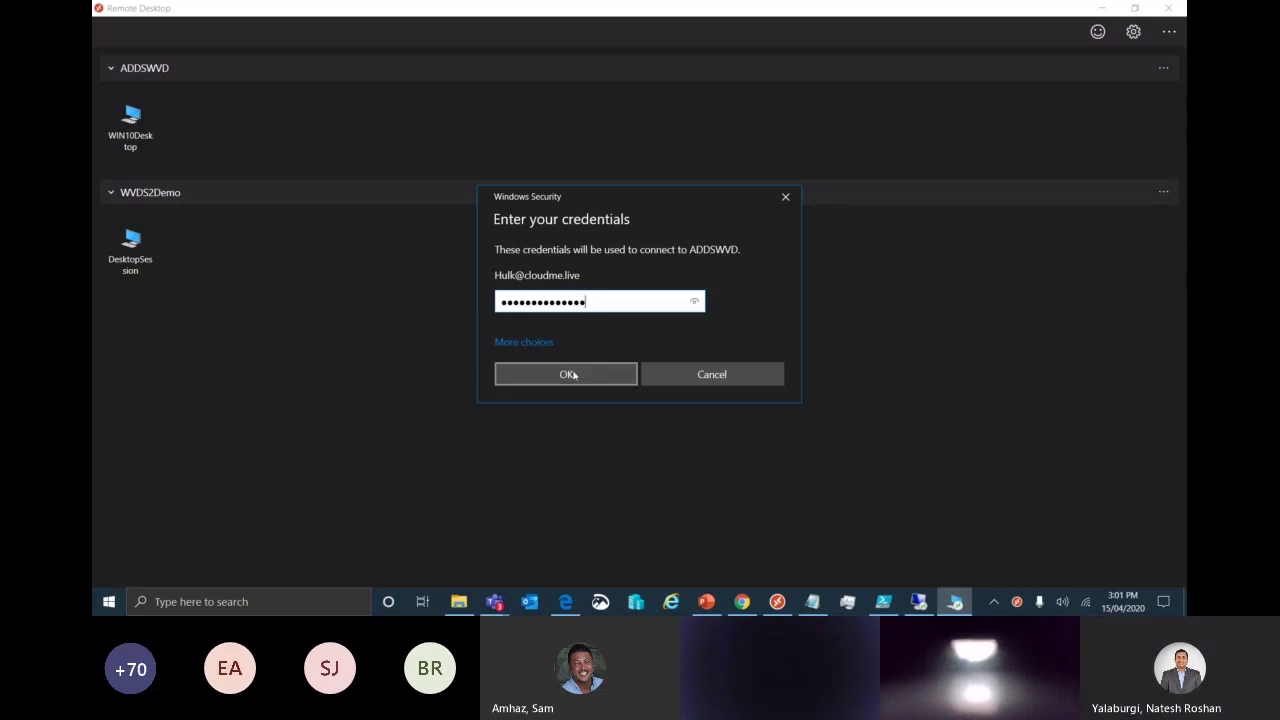
{"action": "left_click", "coordinate": [574, 375]}
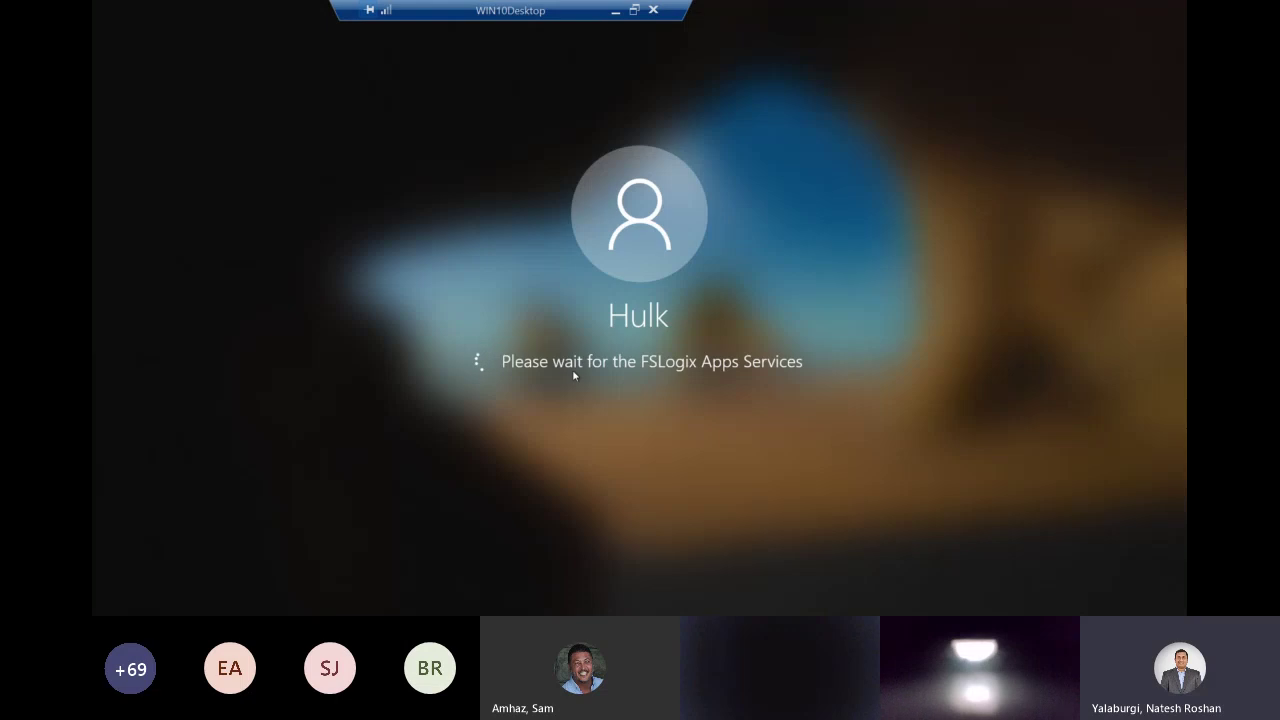
Leave the remote session, refresh the wvds2demo share's file list, and return to the portal home.
{"action": "left_click", "coordinate": [617, 12]}
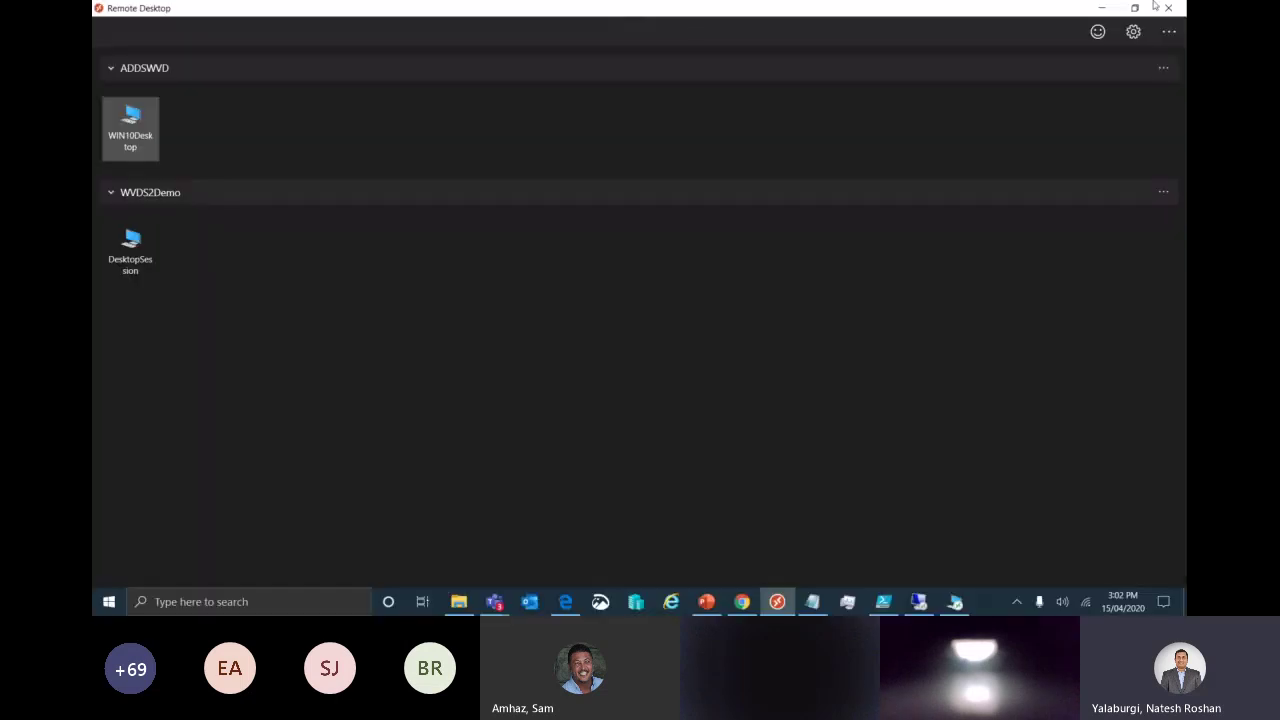
{"action": "left_click", "coordinate": [1103, 12]}
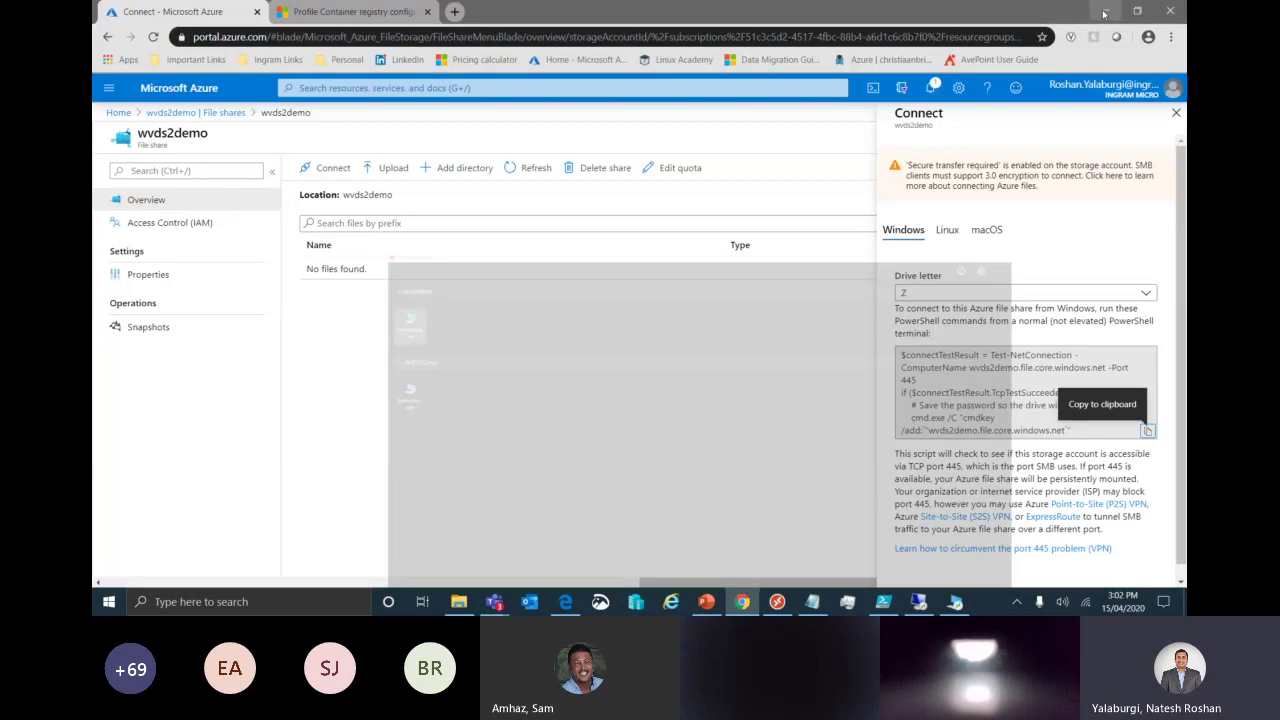
{"action": "left_click", "coordinate": [530, 168]}
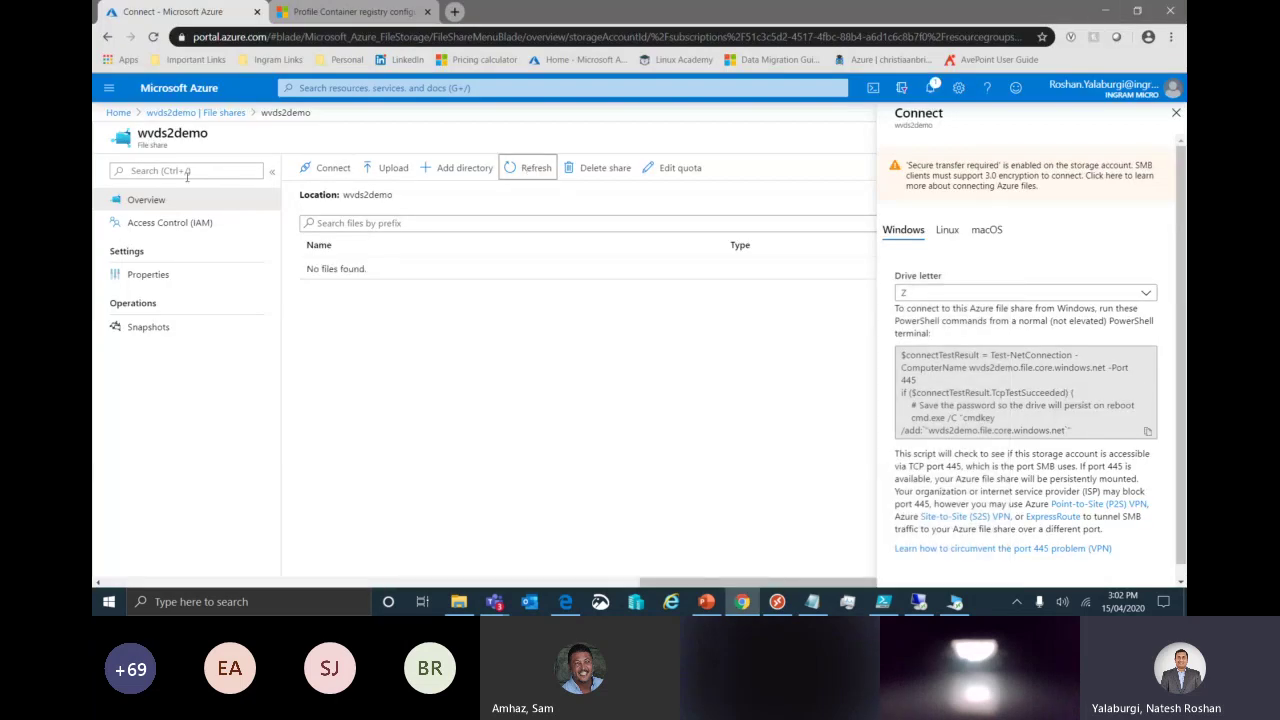
{"action": "left_click", "coordinate": [196, 112]}
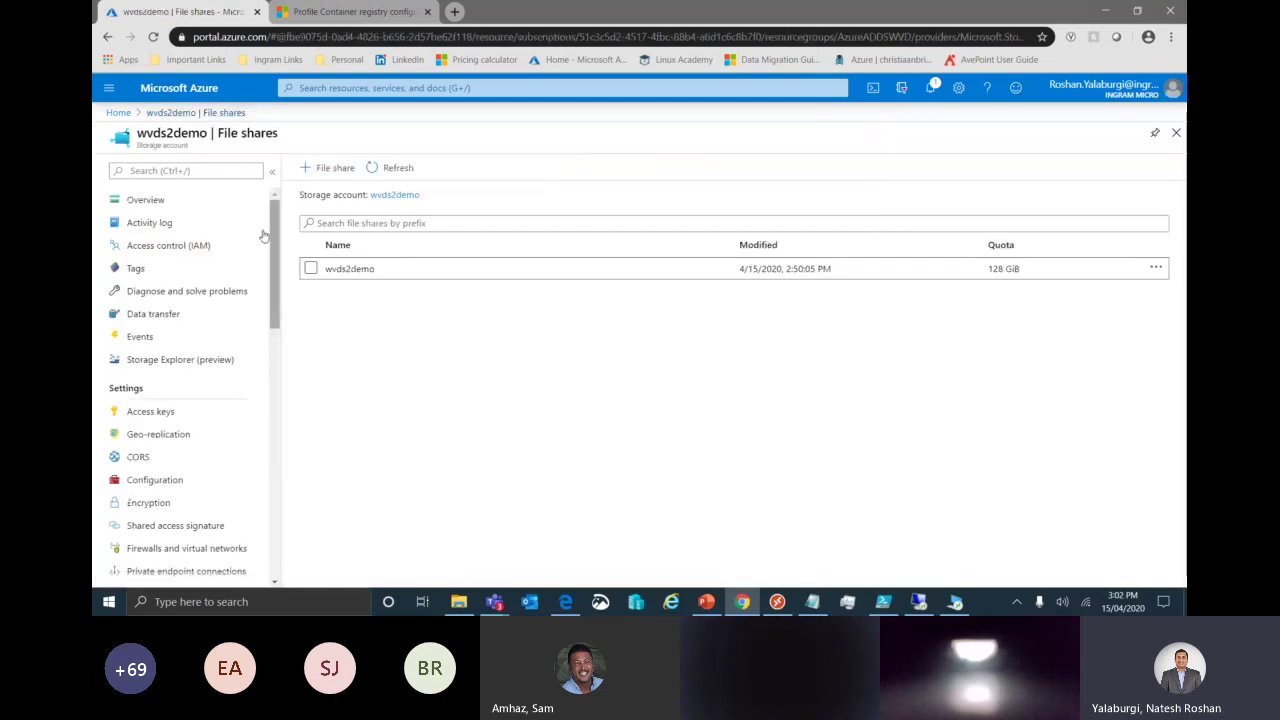
{"action": "left_click", "coordinate": [150, 200]}
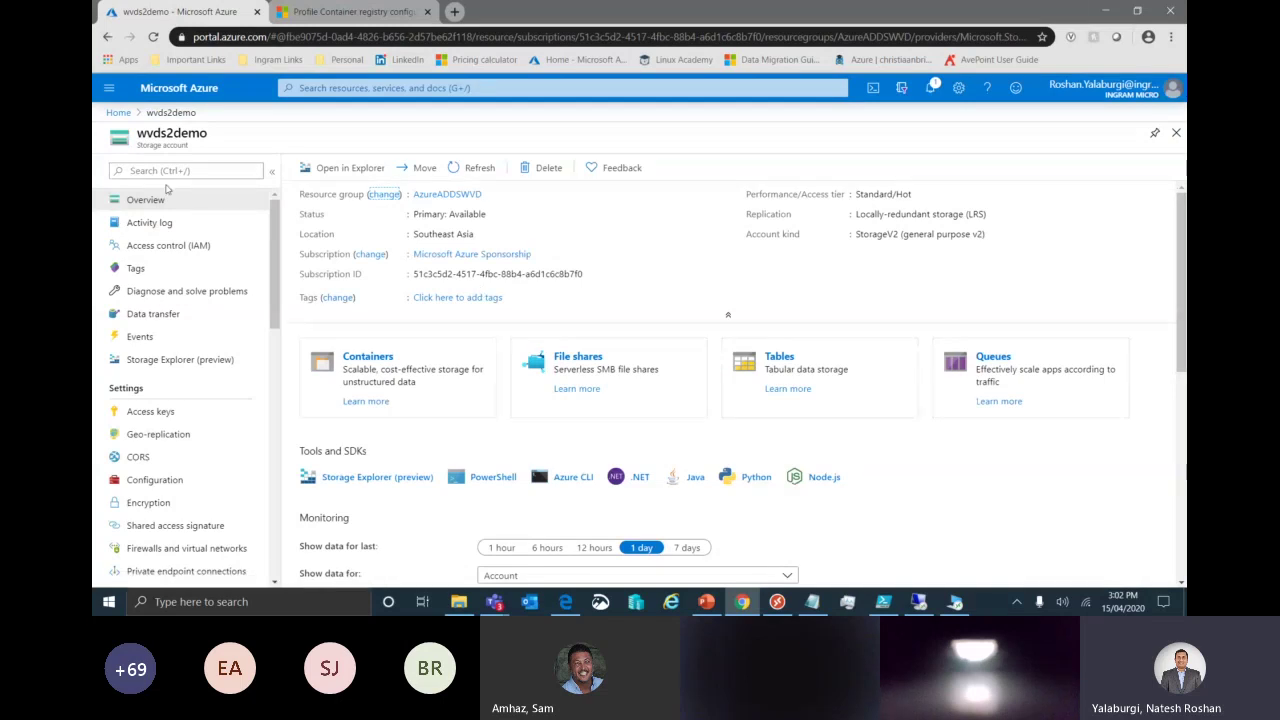
{"action": "left_click", "coordinate": [118, 112]}
Check the existing profiles in the wvdupc storage account's userprofiles share.
{"action": "left_click", "coordinate": [289, 378]}
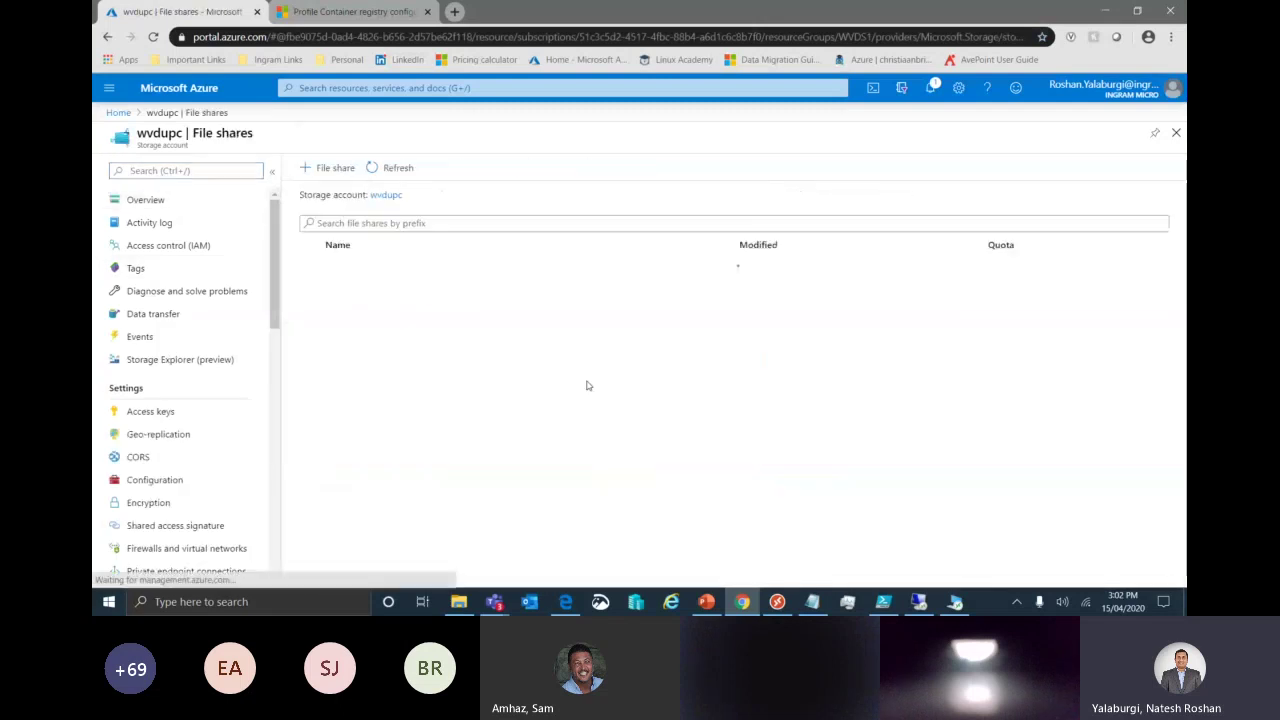
{"action": "left_click", "coordinate": [361, 292]}
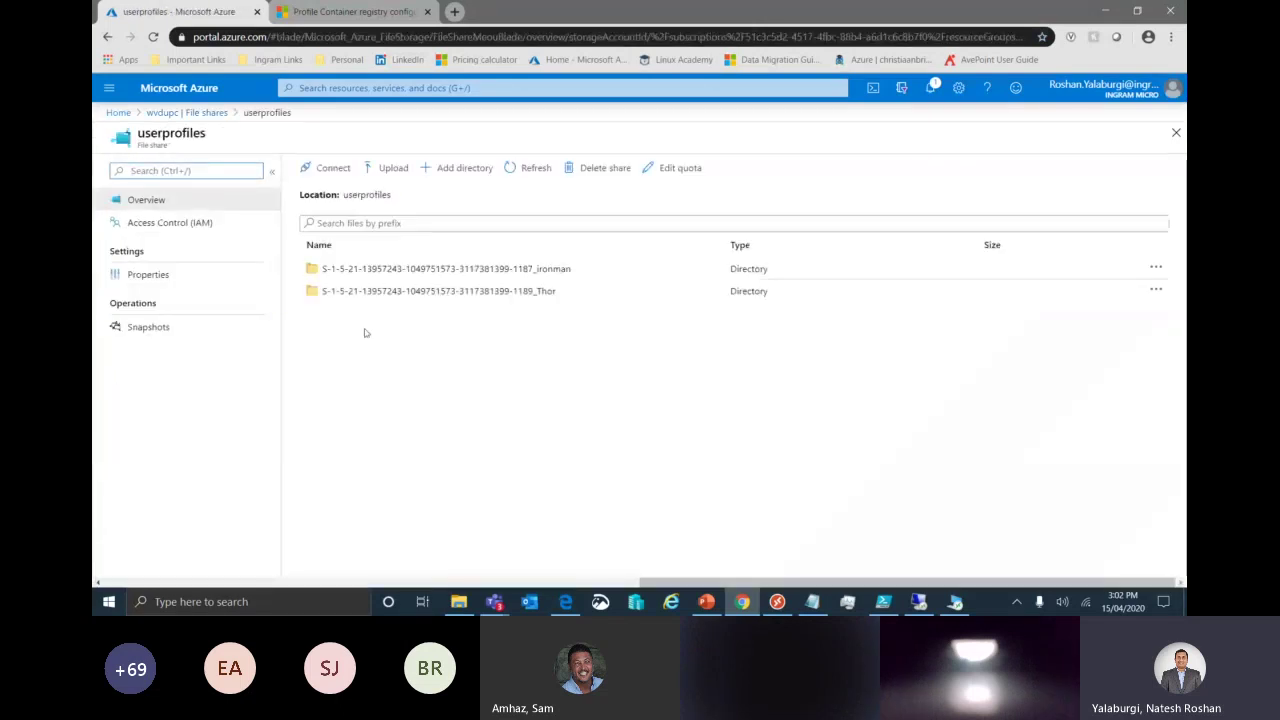
{"action": "left_click", "coordinate": [185, 114]}
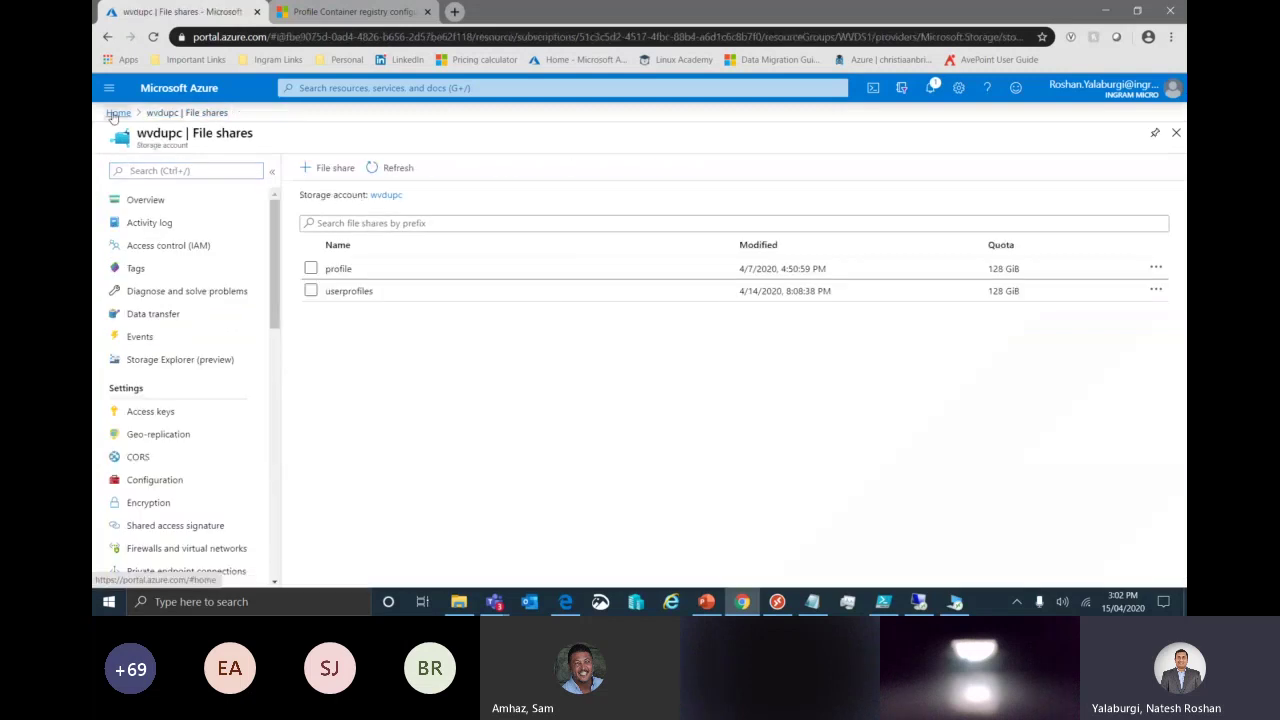
{"action": "left_click", "coordinate": [118, 112]}
Confirm the wvds2demo file share is still empty, then switch back to the remote desktop session.
{"action": "left_click", "coordinate": [296, 309]}
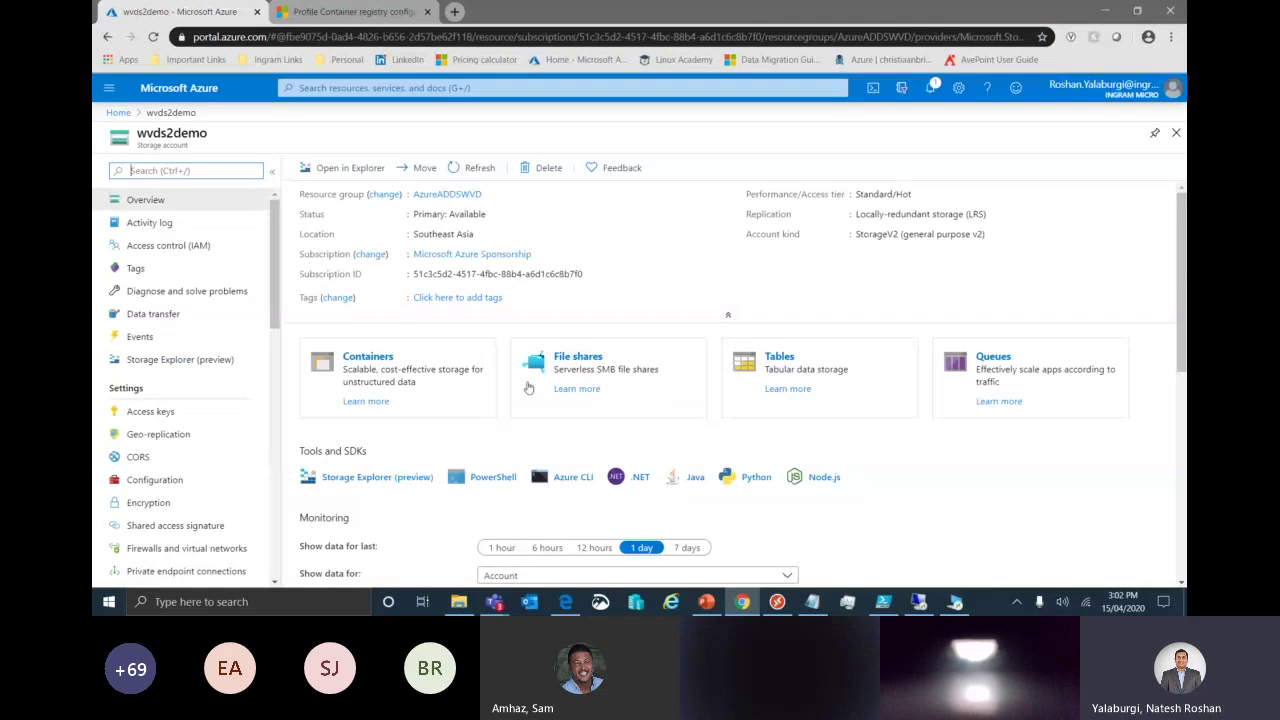
{"action": "left_click", "coordinate": [600, 369]}
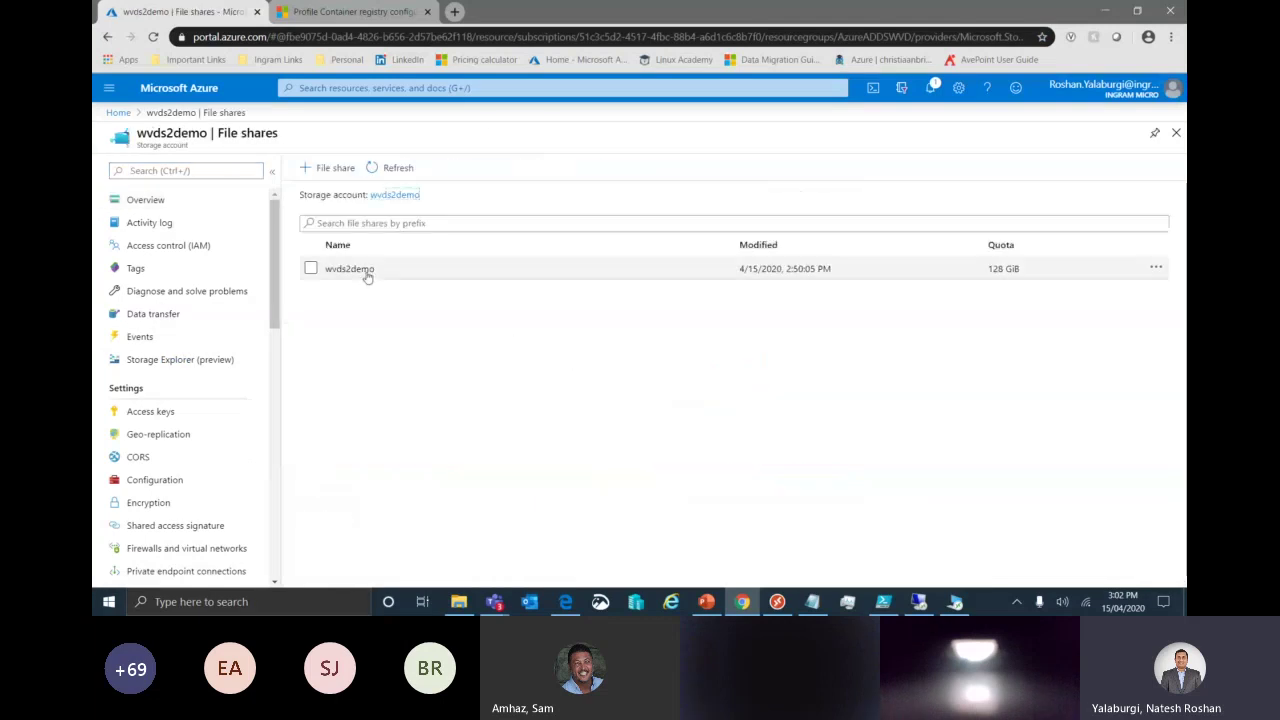
{"action": "left_click", "coordinate": [364, 272]}
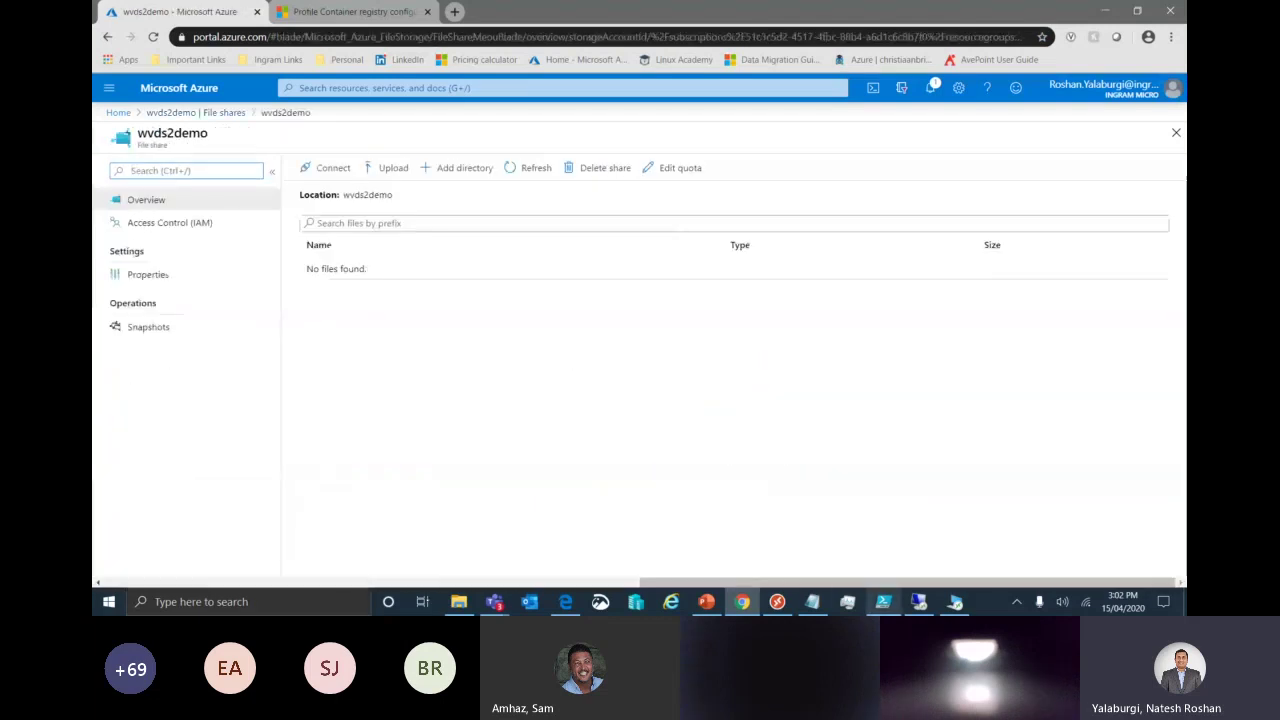
{"action": "left_click", "coordinate": [955, 601]}
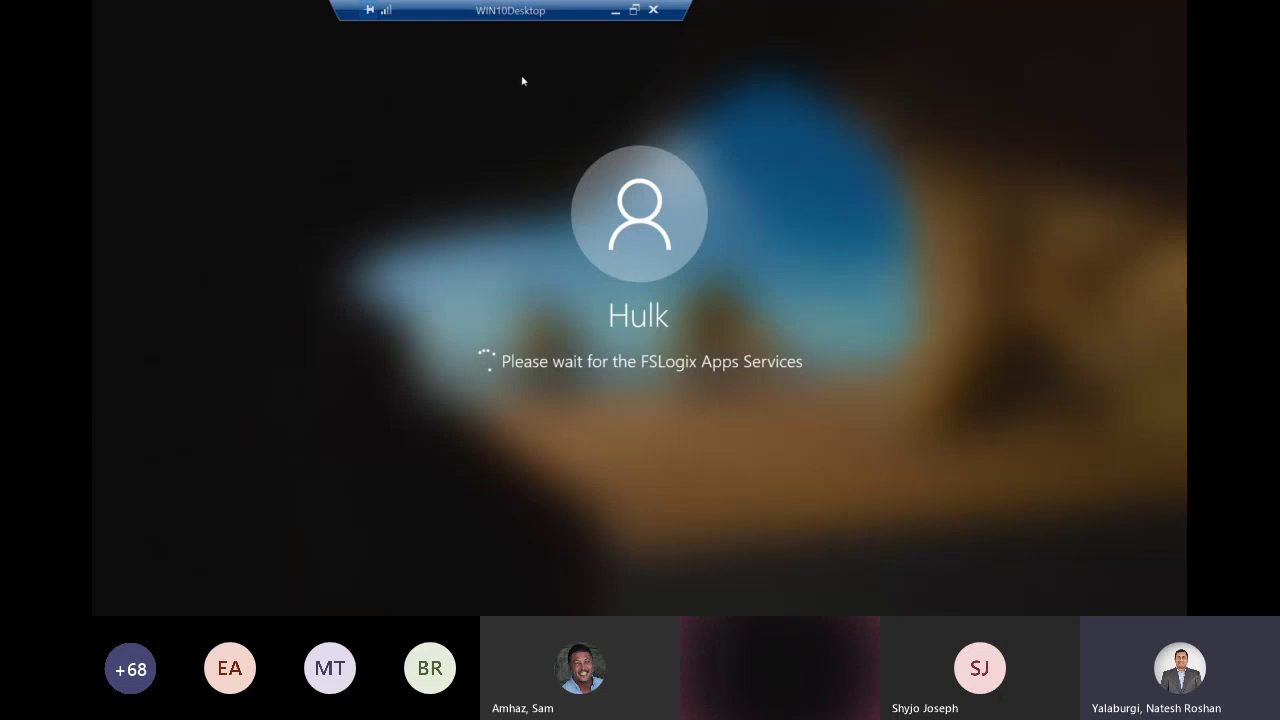
Minimise the Remote Desktop window and return to the Azure portal home page.
{"action": "left_click", "coordinate": [616, 12]}
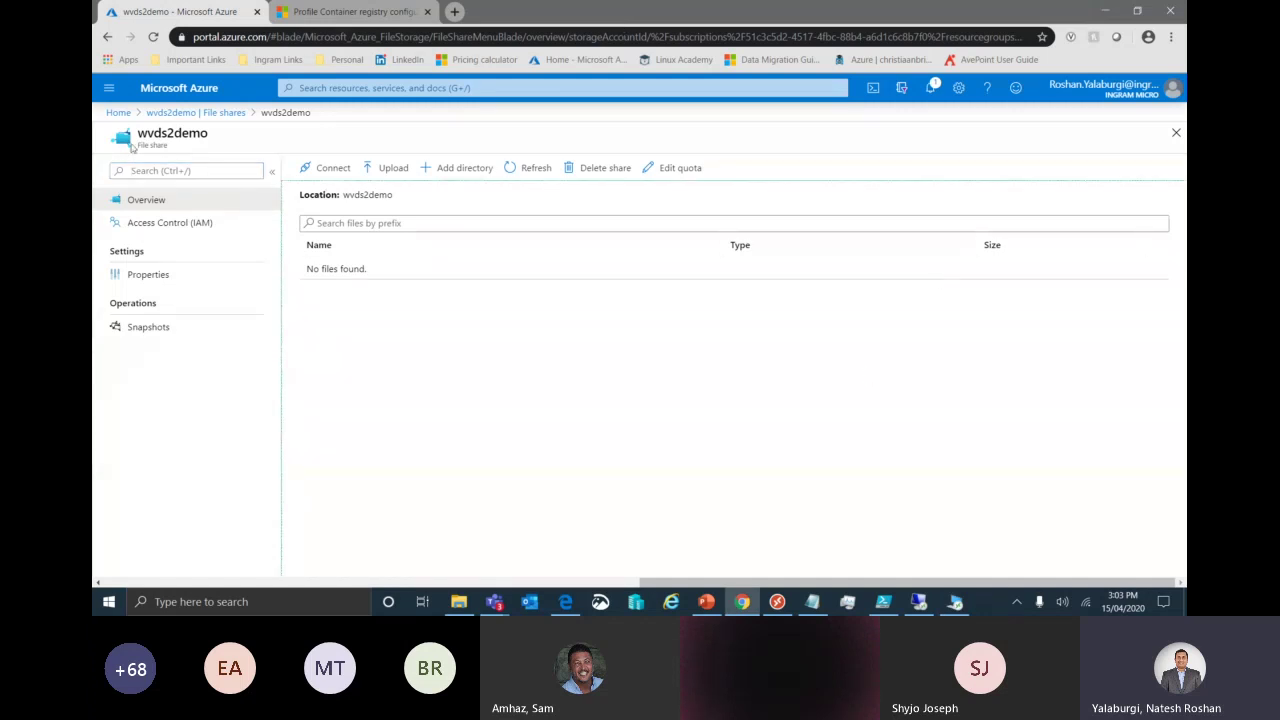
{"action": "left_click", "coordinate": [127, 116]}
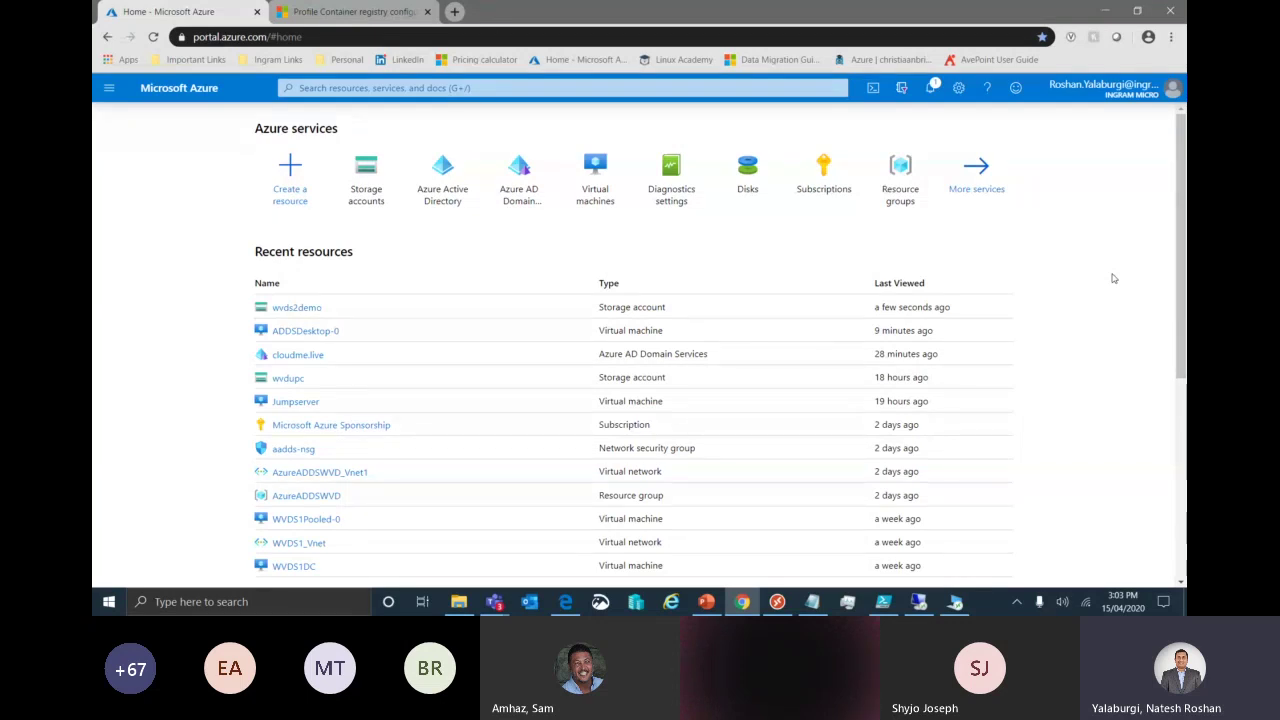
Bring the Teams meeting window forward from the taskbar, show its conversation, and stop desktop sharing.
{"action": "mouse_move", "coordinate": [496, 604]}
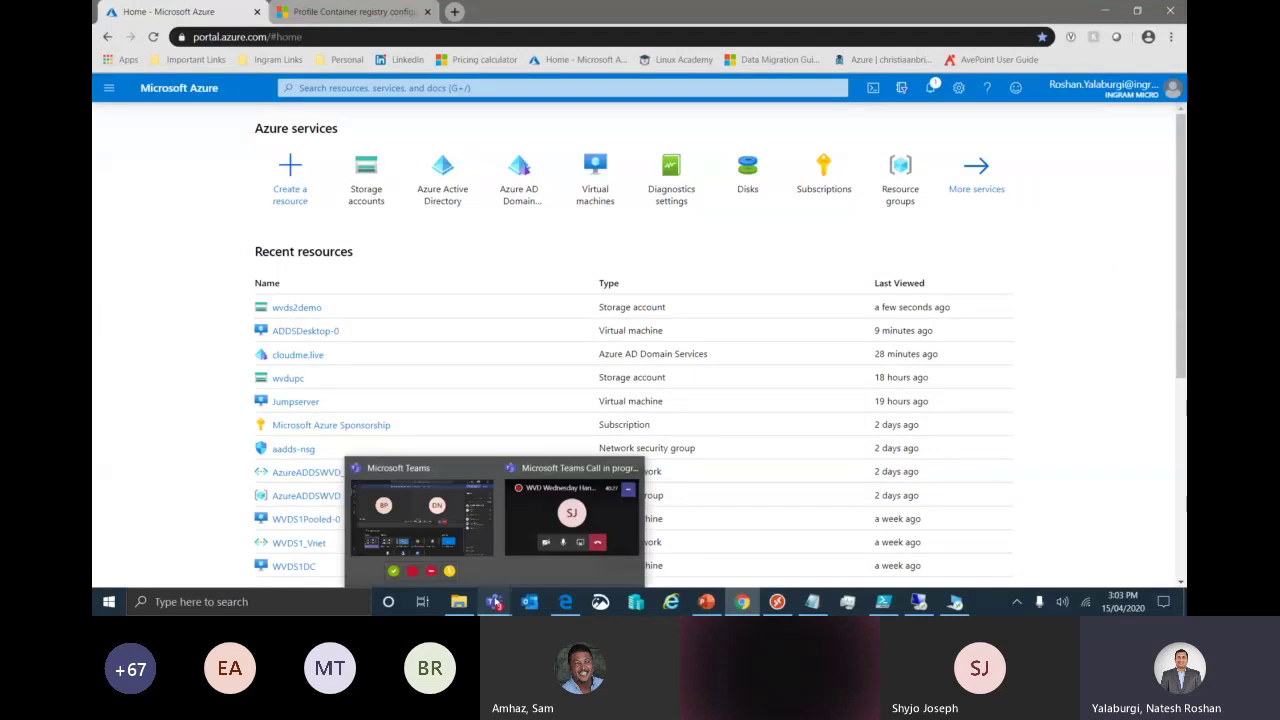
{"action": "left_click", "coordinate": [489, 535]}
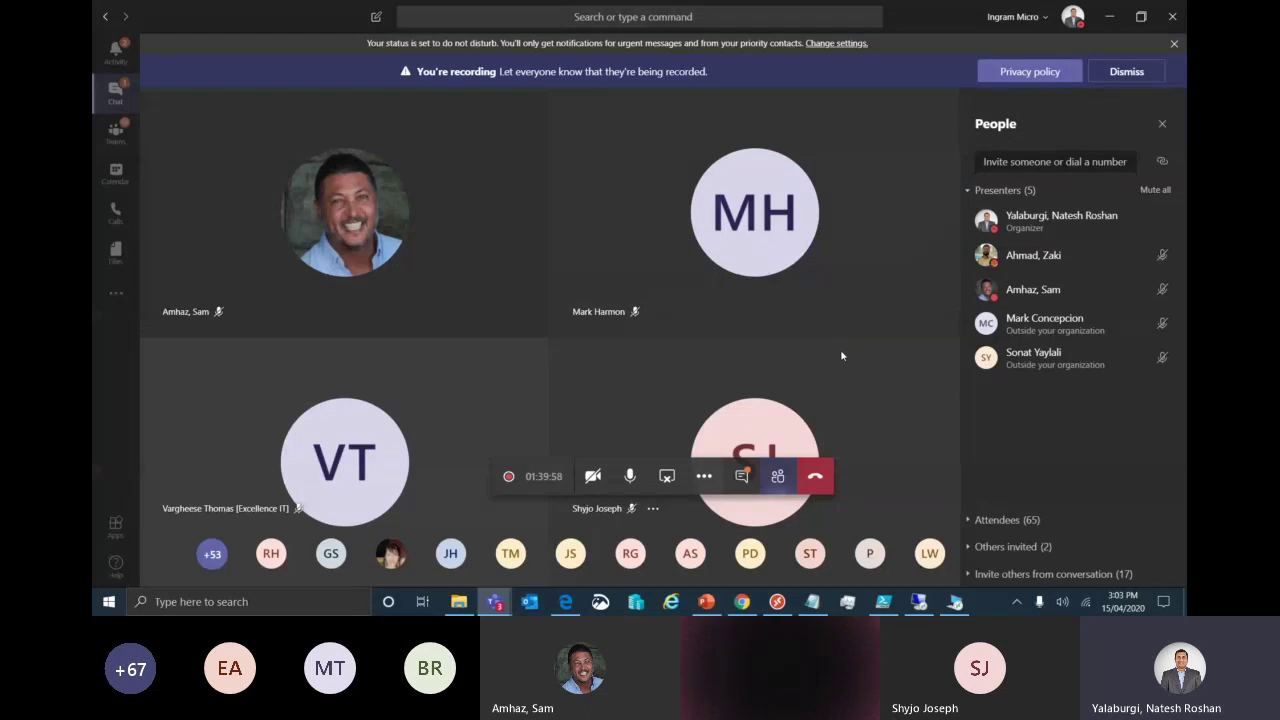
{"action": "left_click", "coordinate": [740, 478]}
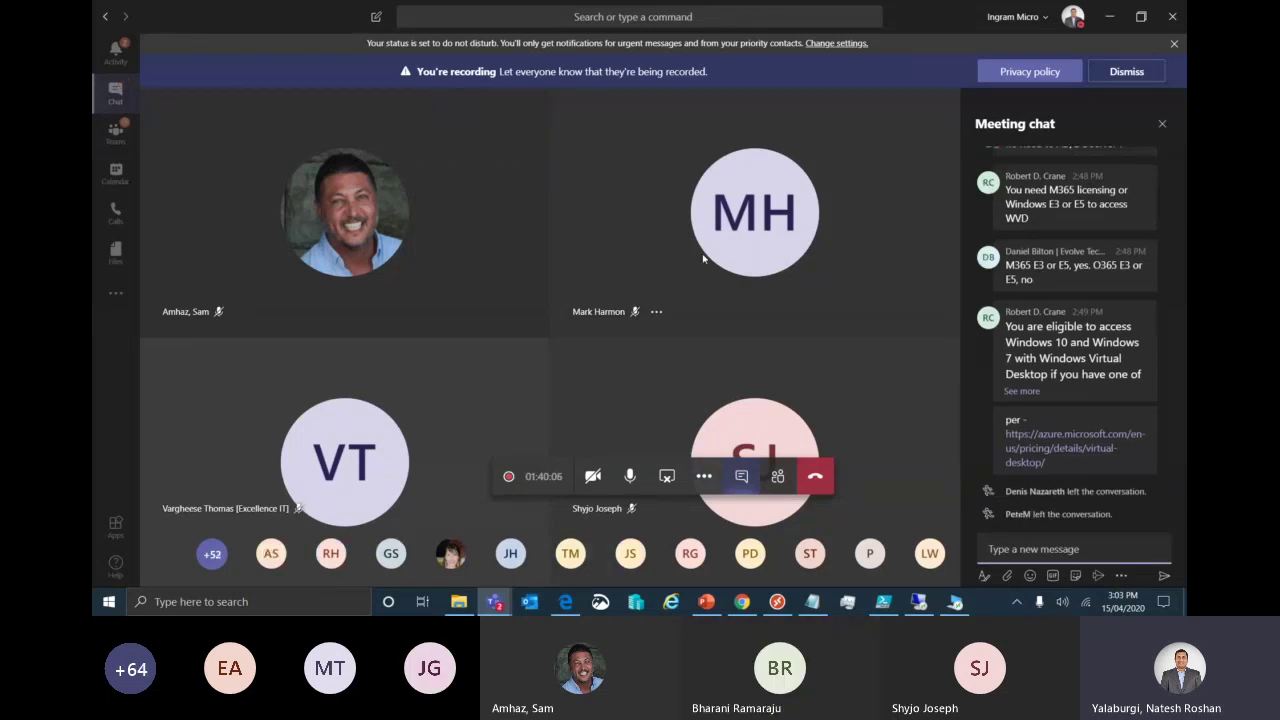
{"action": "left_click", "coordinate": [666, 478]}
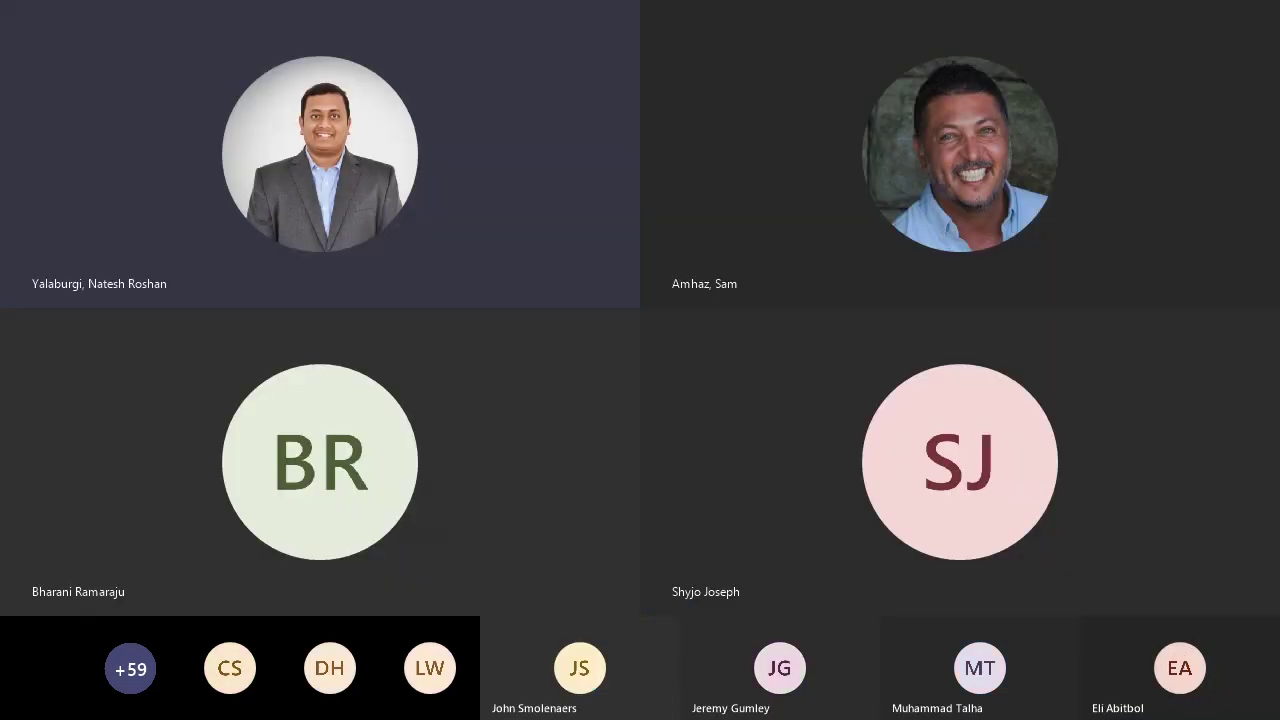